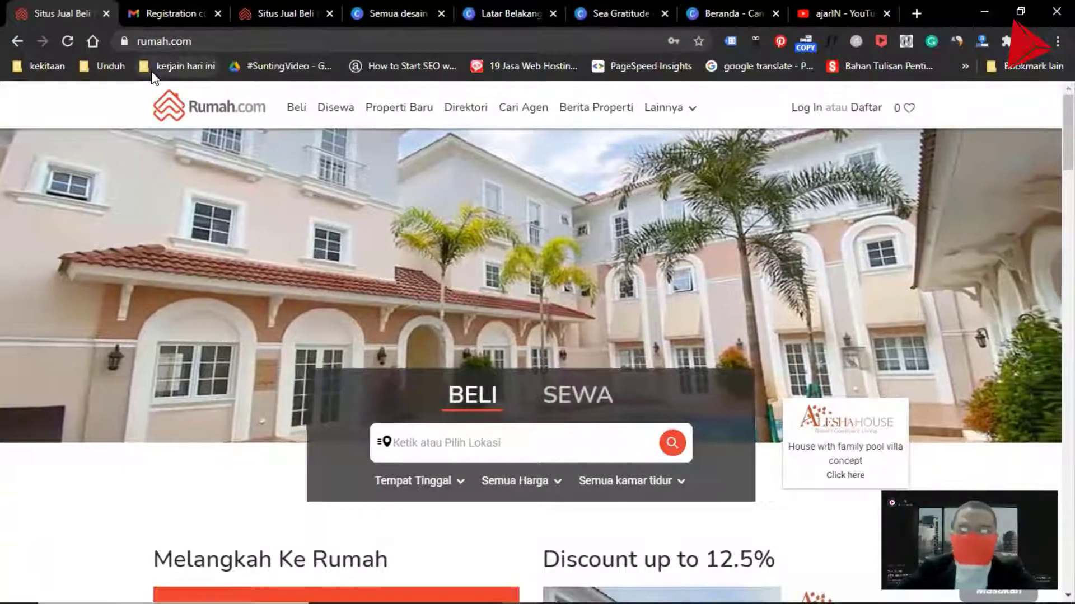
key("alt+Tab")
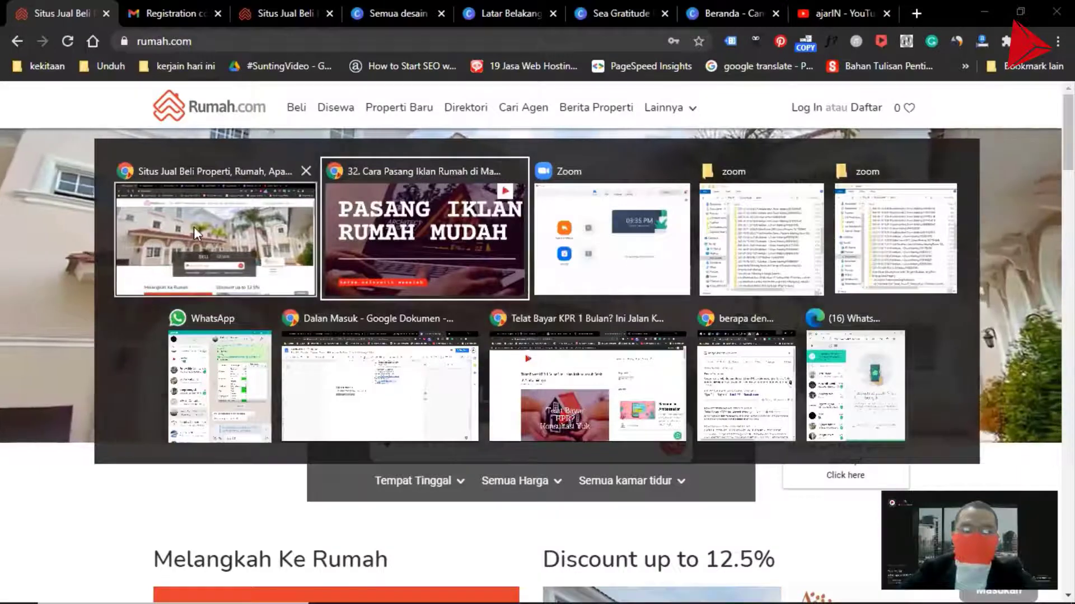
left_click(194, 227)
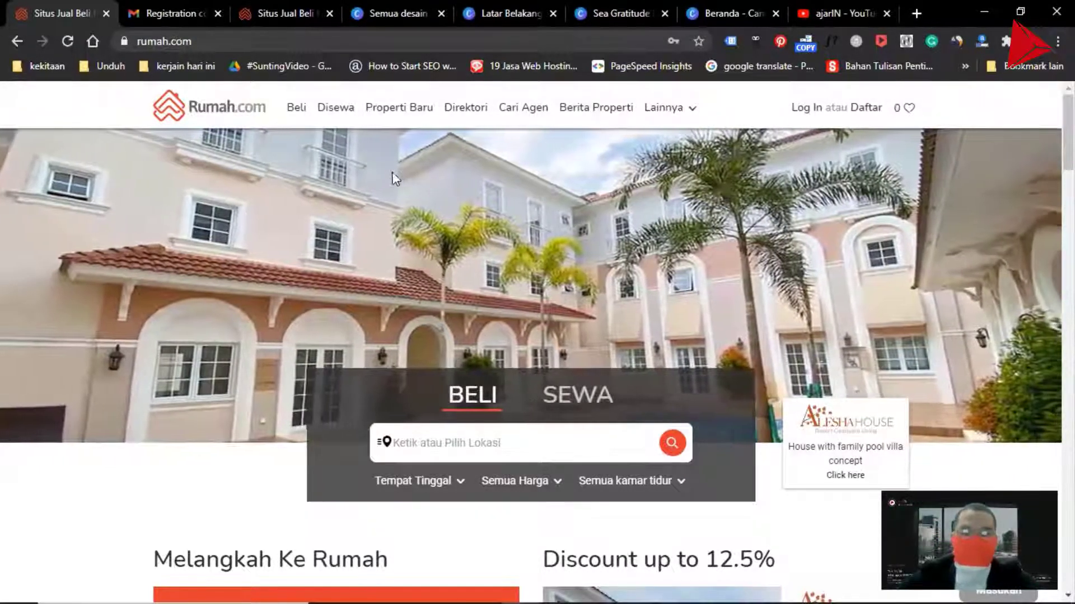
Close the four extra browser tabs next to the Rumah.com tabs
left_click(441, 14)
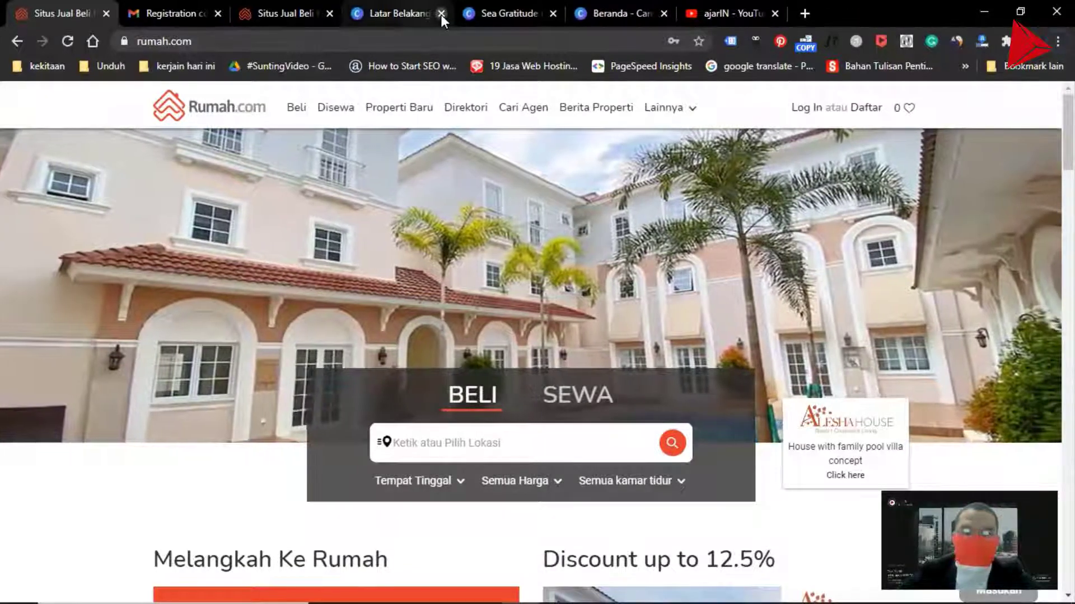
left_click(441, 14)
left_click(442, 14)
left_click(441, 14)
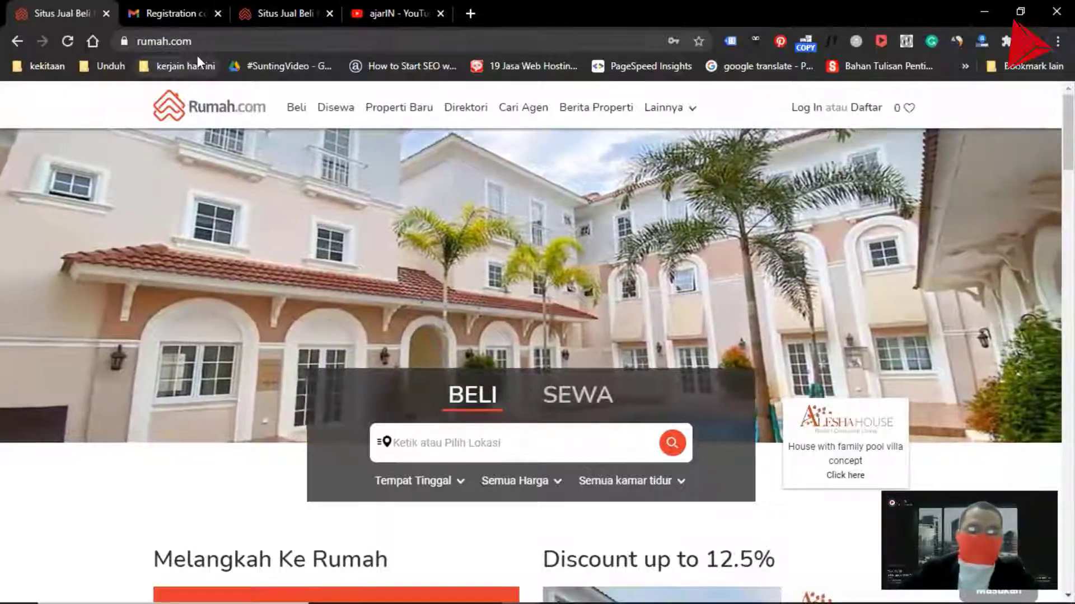
key("alt+Tab")
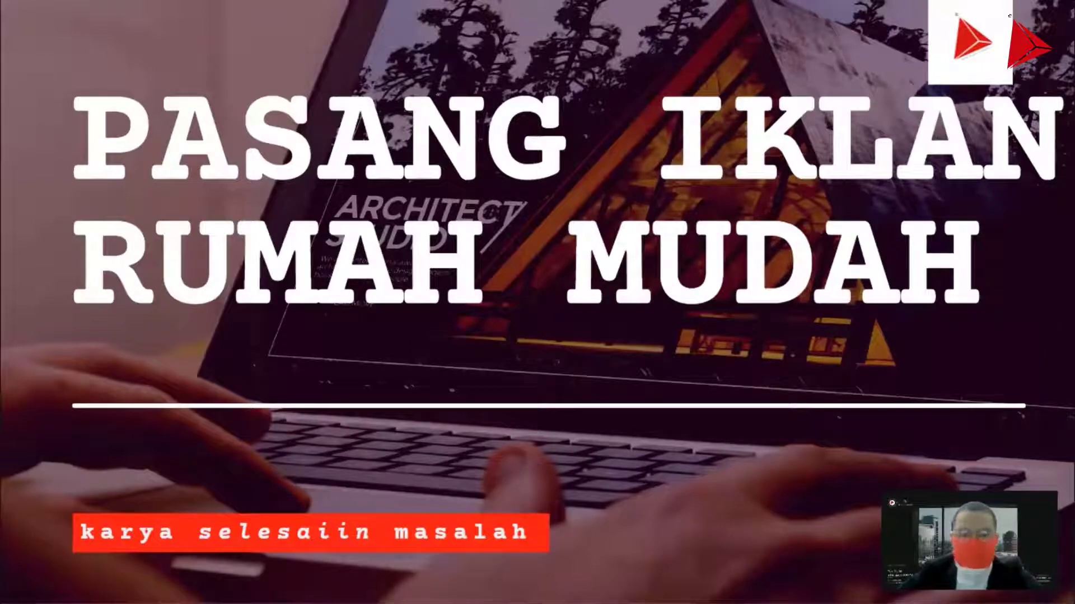
key("alt+Tab")
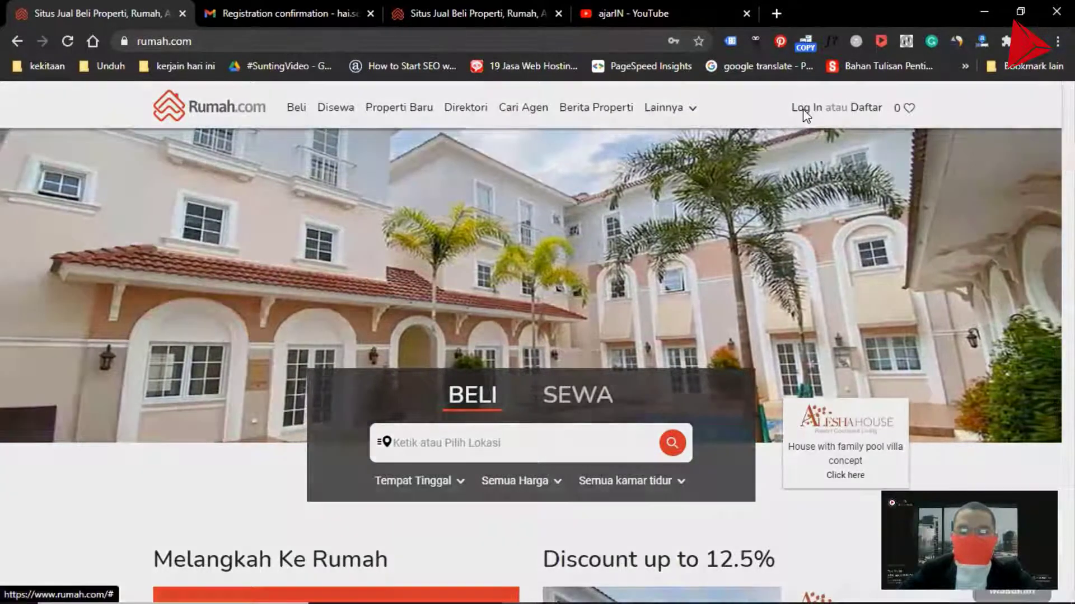
Open the Rumah.com login dialog, switch to the free registration form, and examine its email and password fields
left_click(803, 109)
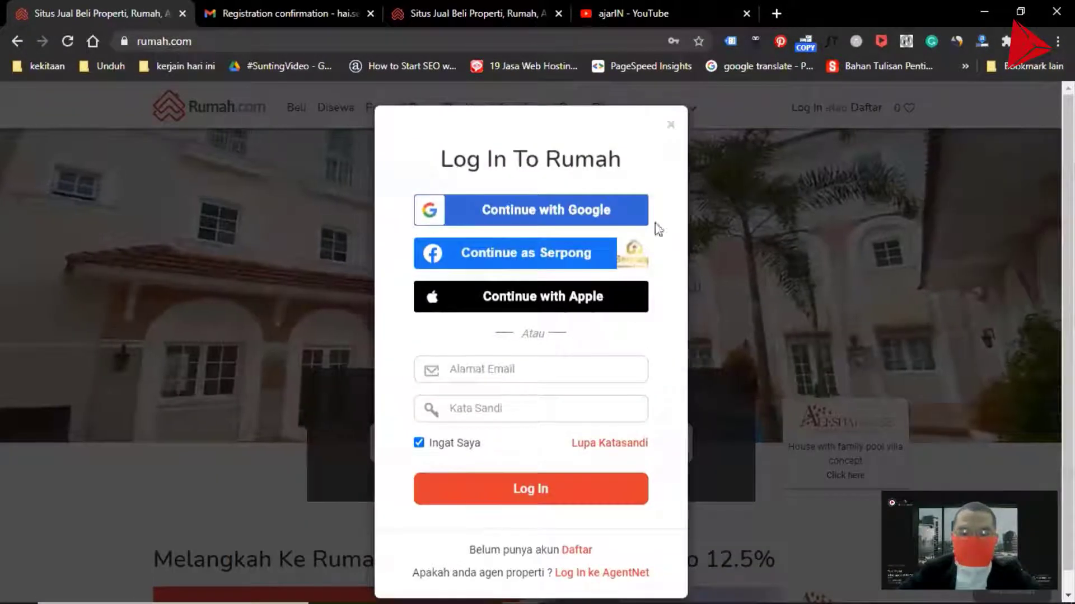
left_click(576, 549)
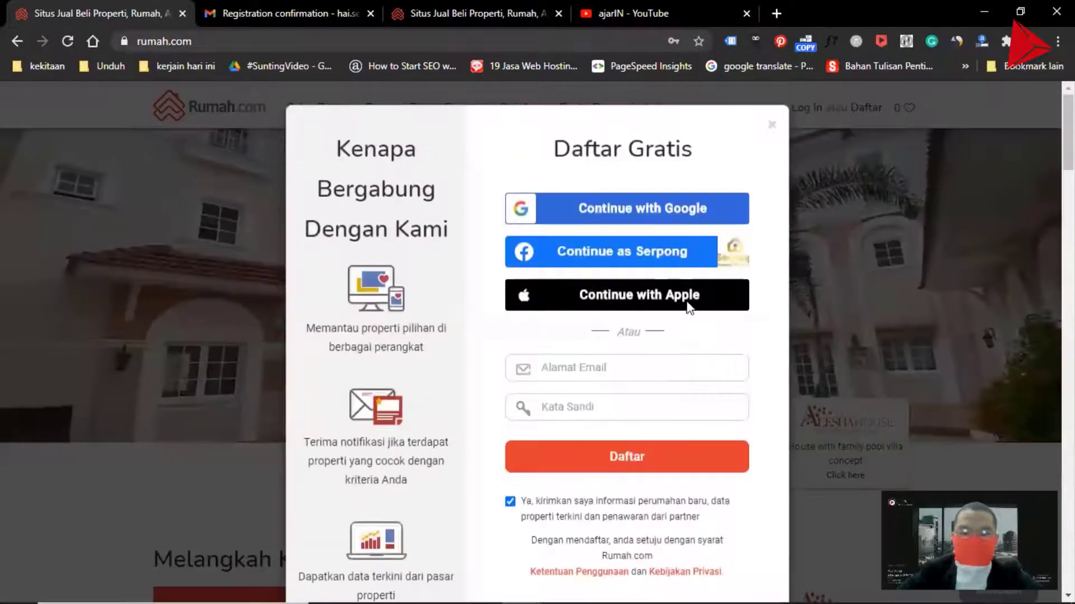
left_click(604, 367)
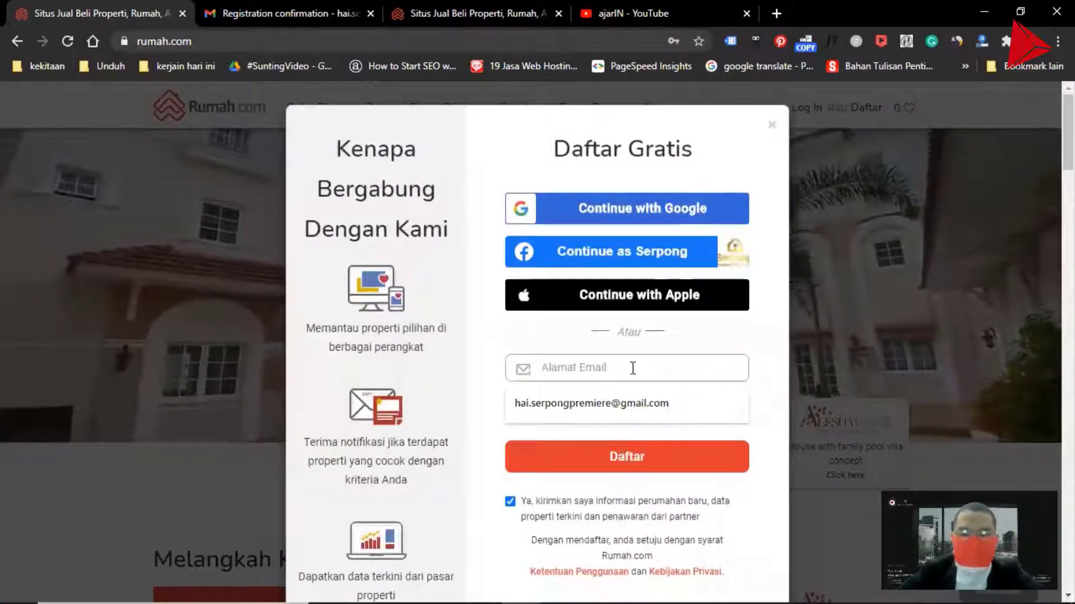
left_click(770, 364)
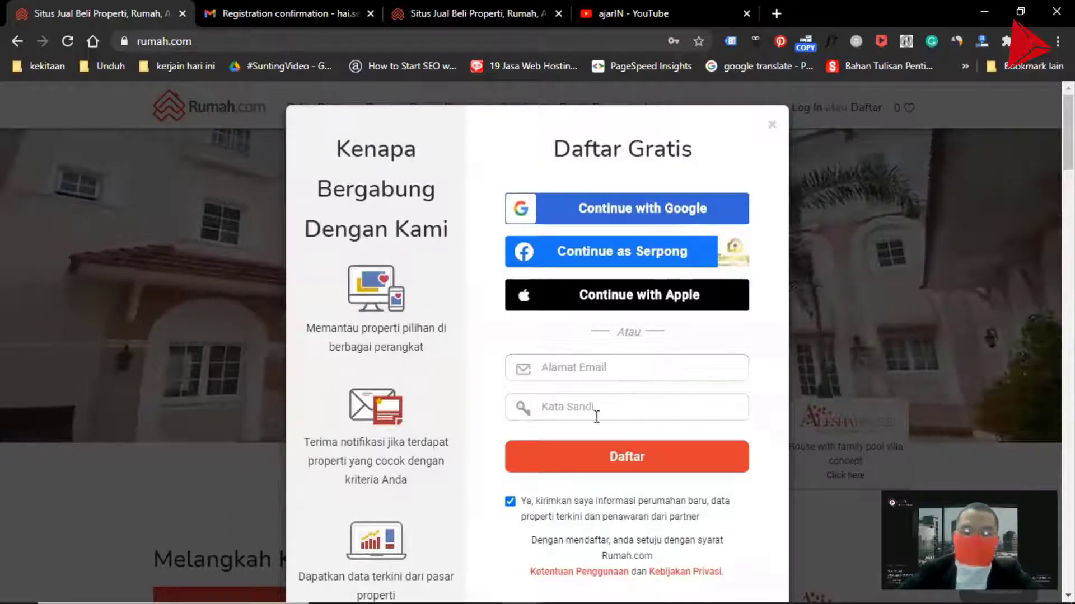
left_click(592, 407)
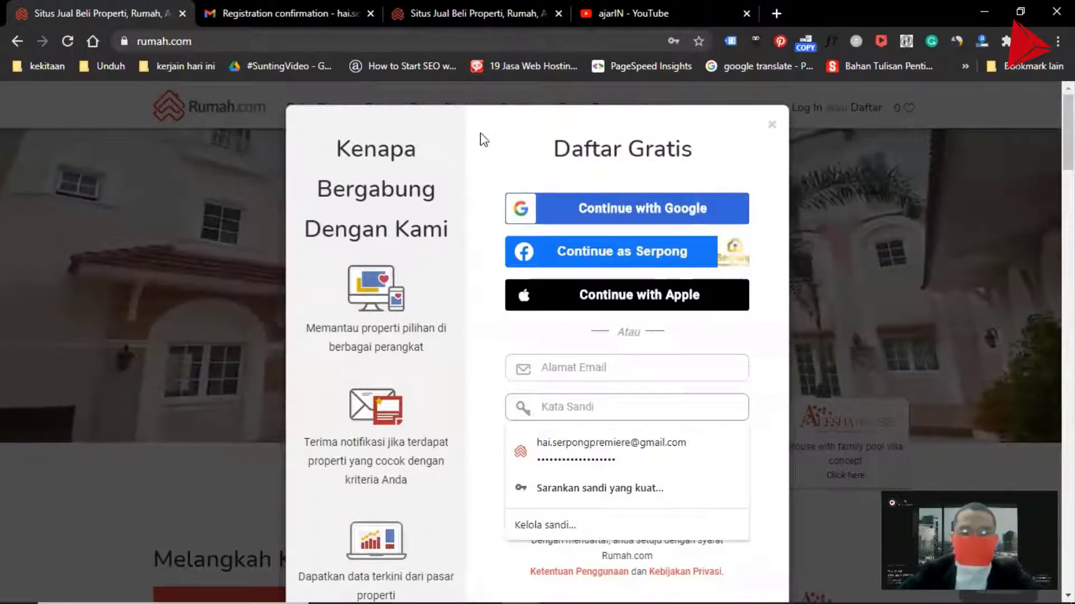
left_click(484, 139)
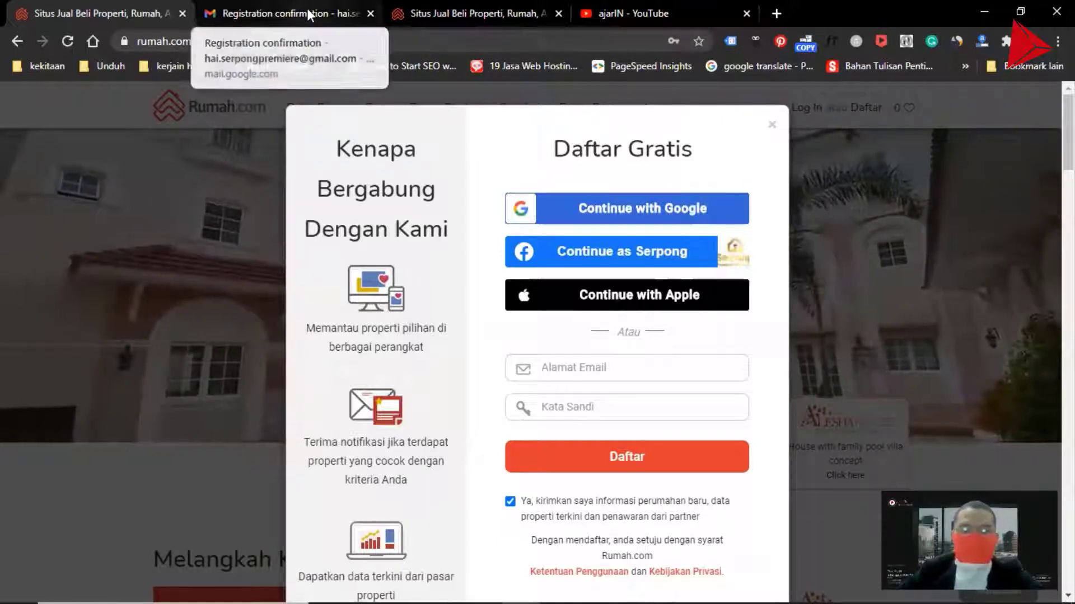
Open the Registration confirmation email in Gmail and follow its confirmation link back to Rumah.com
left_click(306, 8)
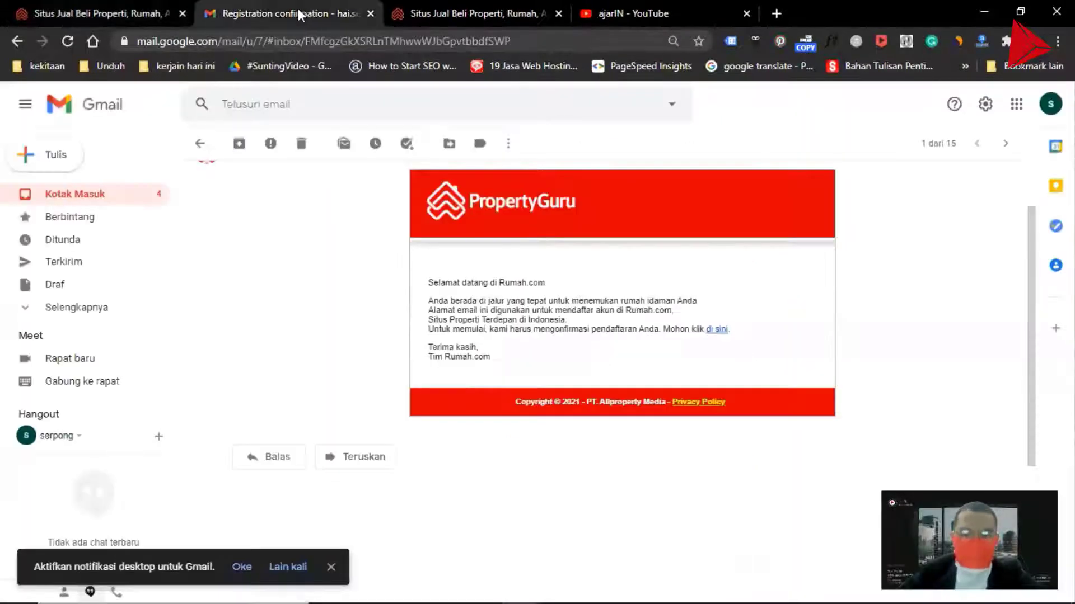
scroll(471, 280, "up", 2)
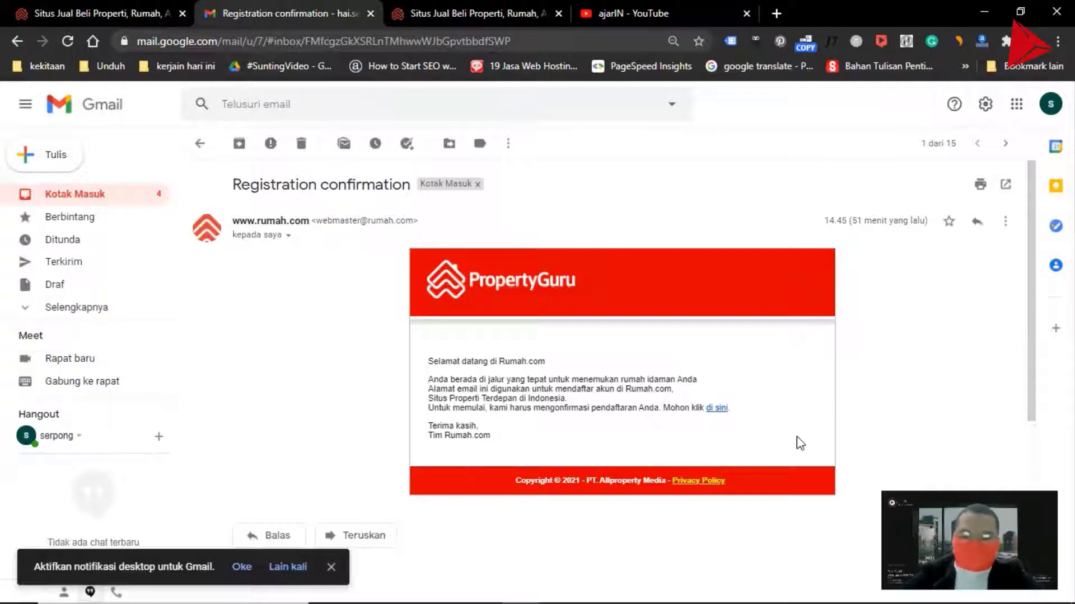
left_click(719, 414)
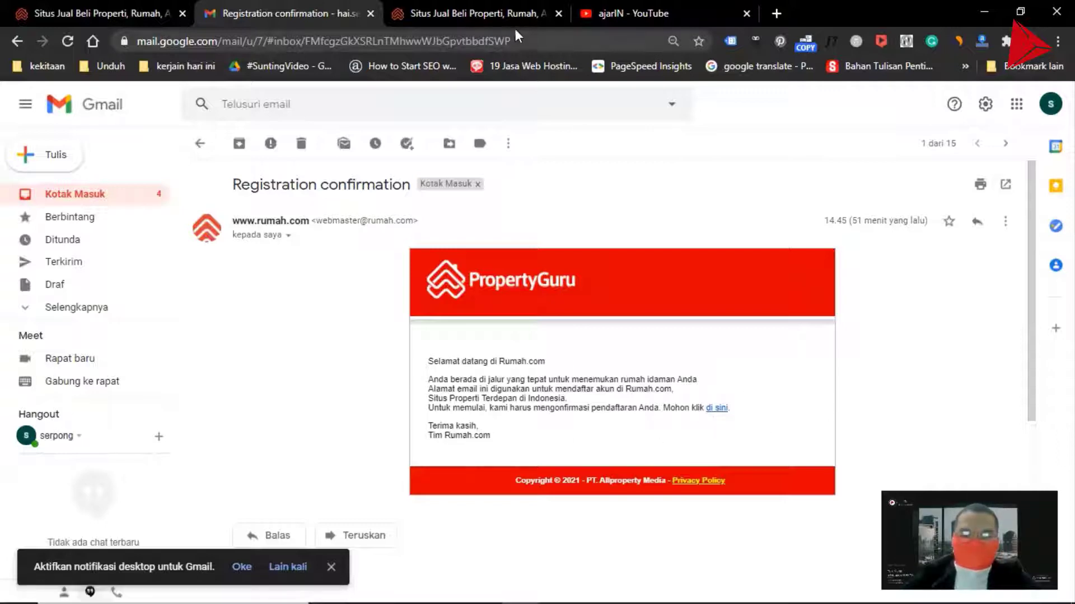
left_click(498, 15)
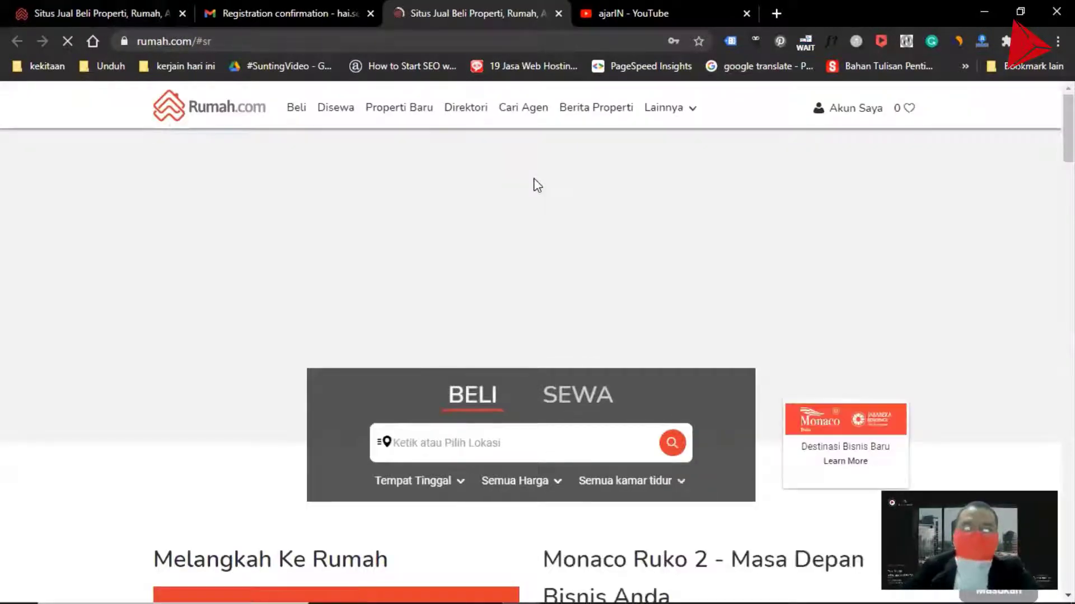
left_click(131, 12)
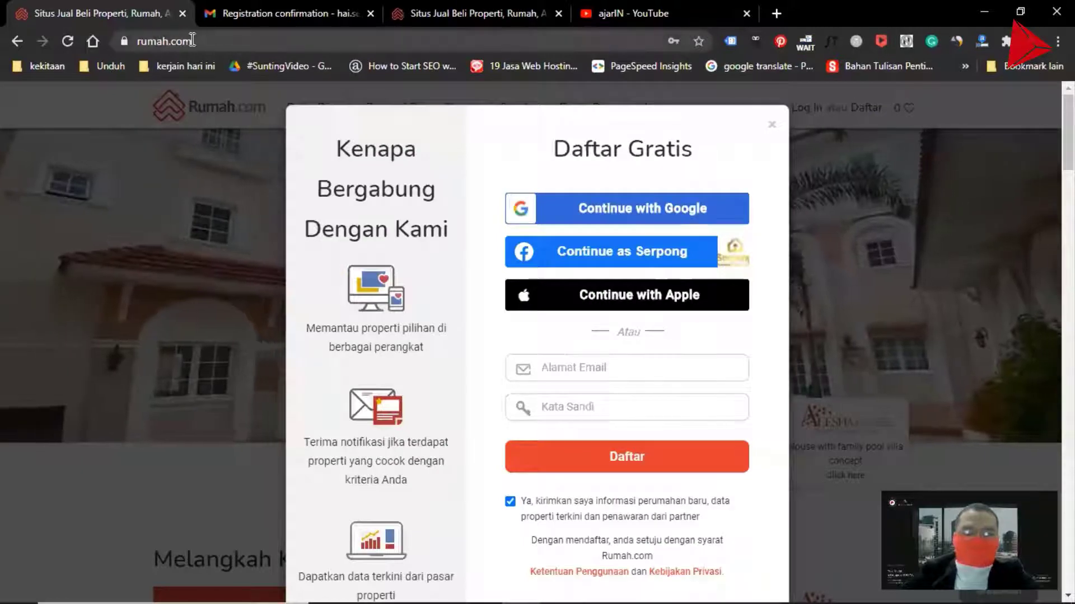
left_click(462, 13)
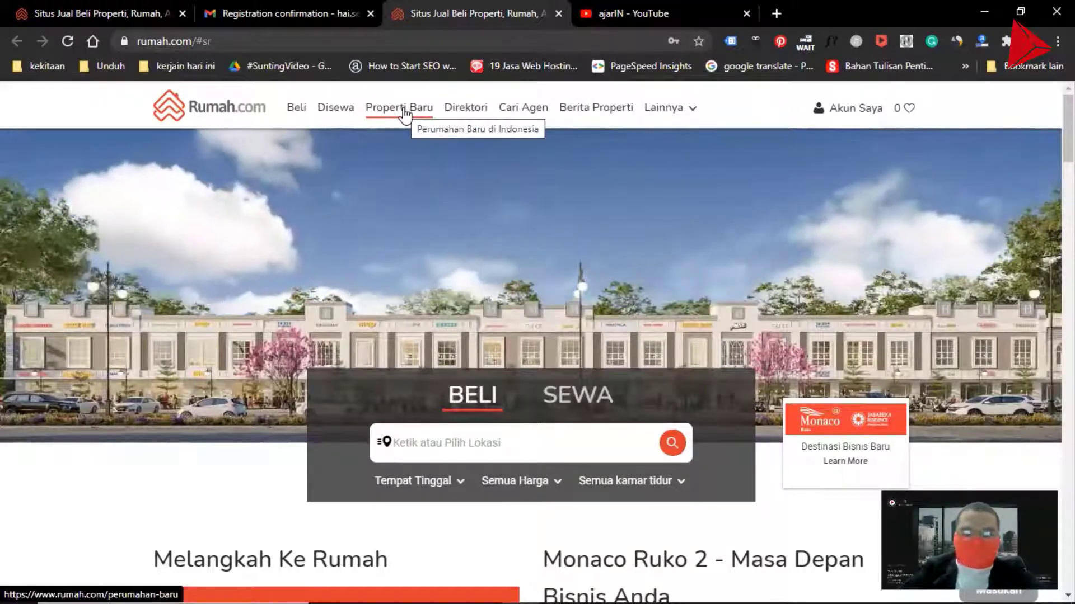
Open the Properti Baru page and scroll through the featured new property listings
left_click(404, 111)
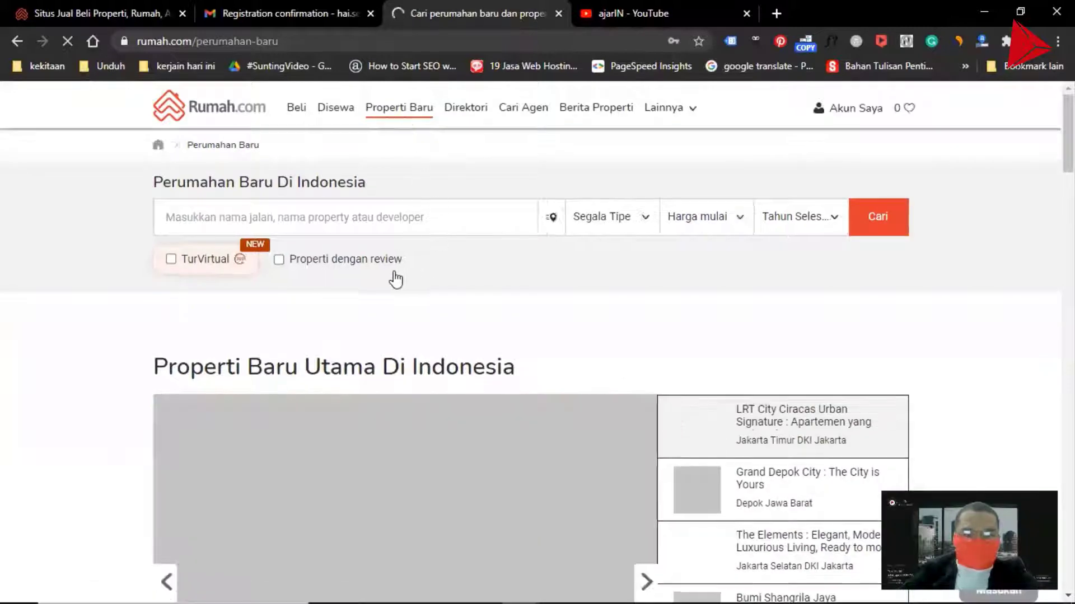
scroll(150, 307, "down", 3)
scroll(150, 307, "down", 1)
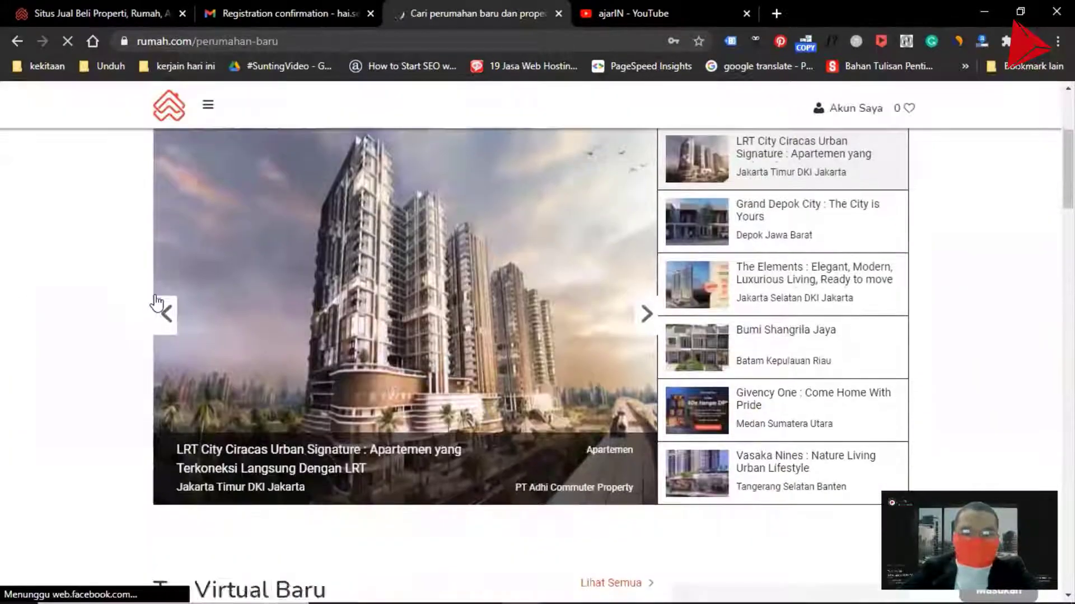
scroll(153, 300, "up", 3)
scroll(157, 297, "up", 5)
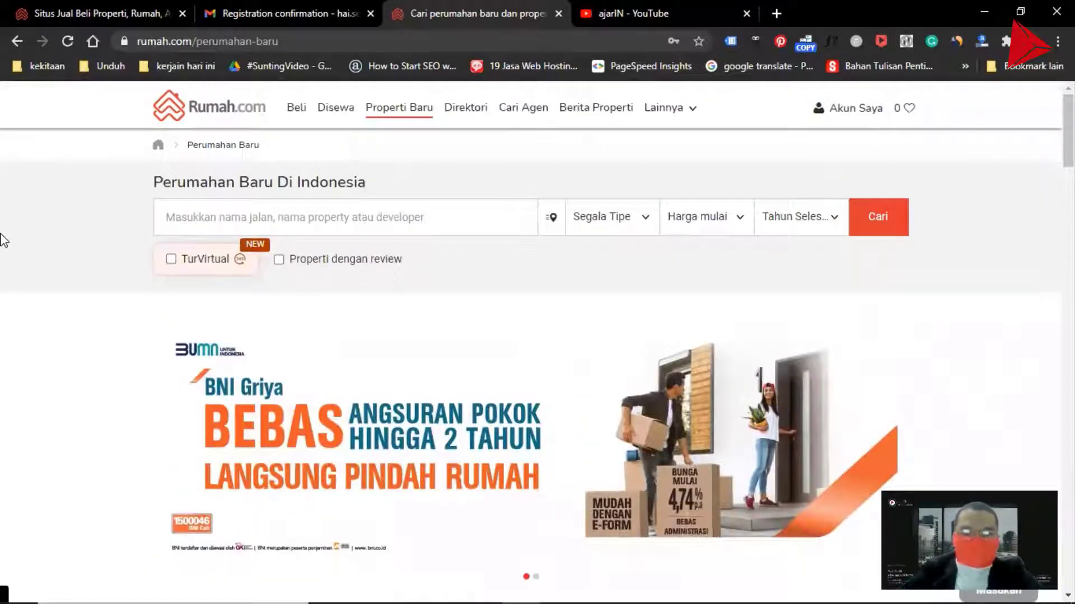
scroll(2, 235, "down", 6)
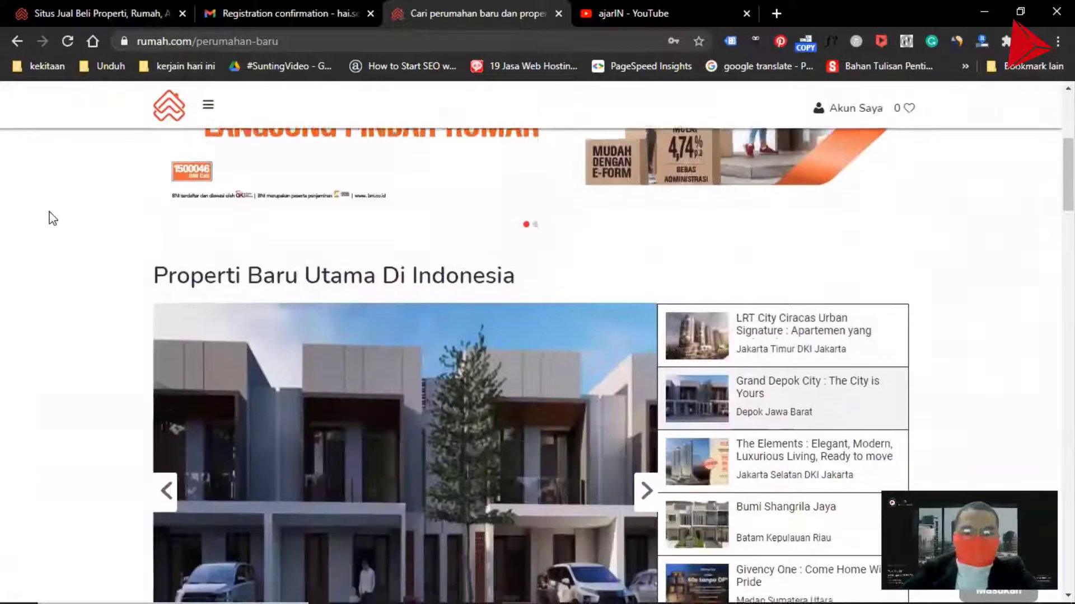
scroll(47, 216, "down", 3)
scroll(933, 180, "up", 8)
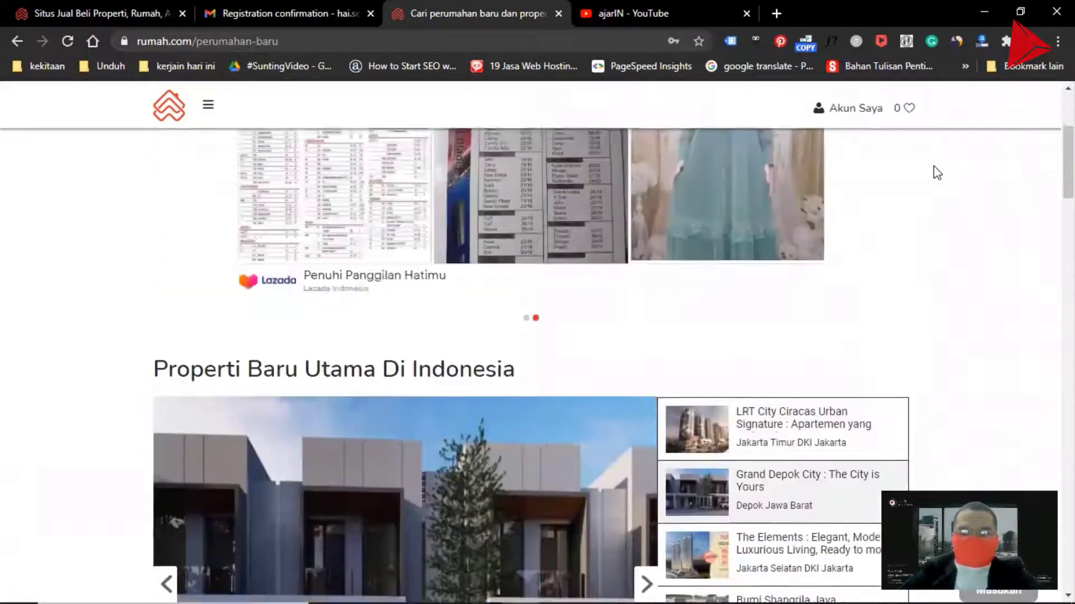
Start a new listing from the account's Buat Iklan Anda page and set the property type to Rumah
mouse_move(851, 115)
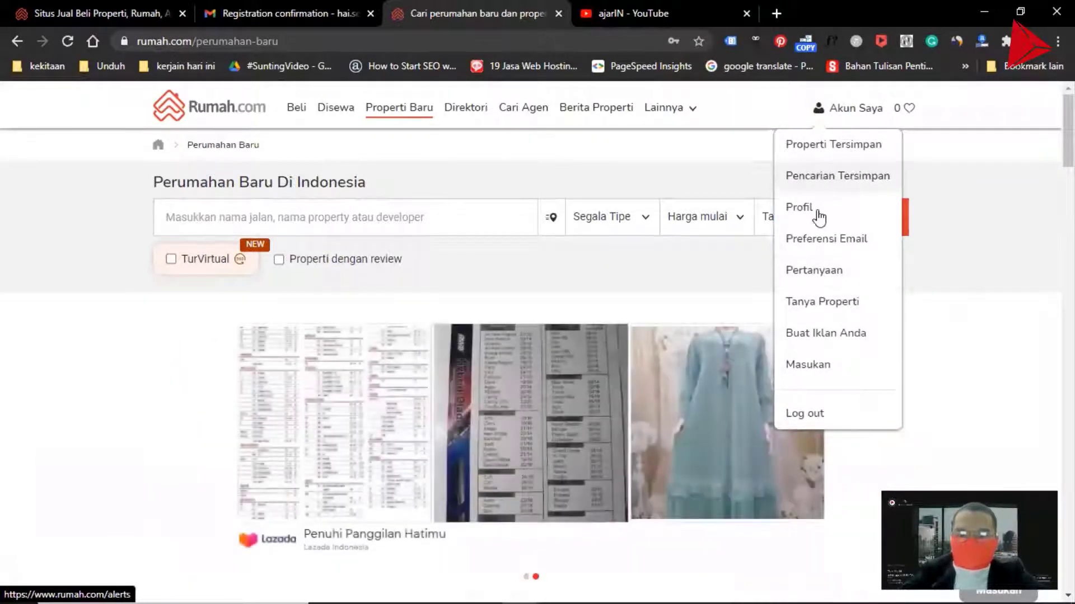
left_click(824, 332)
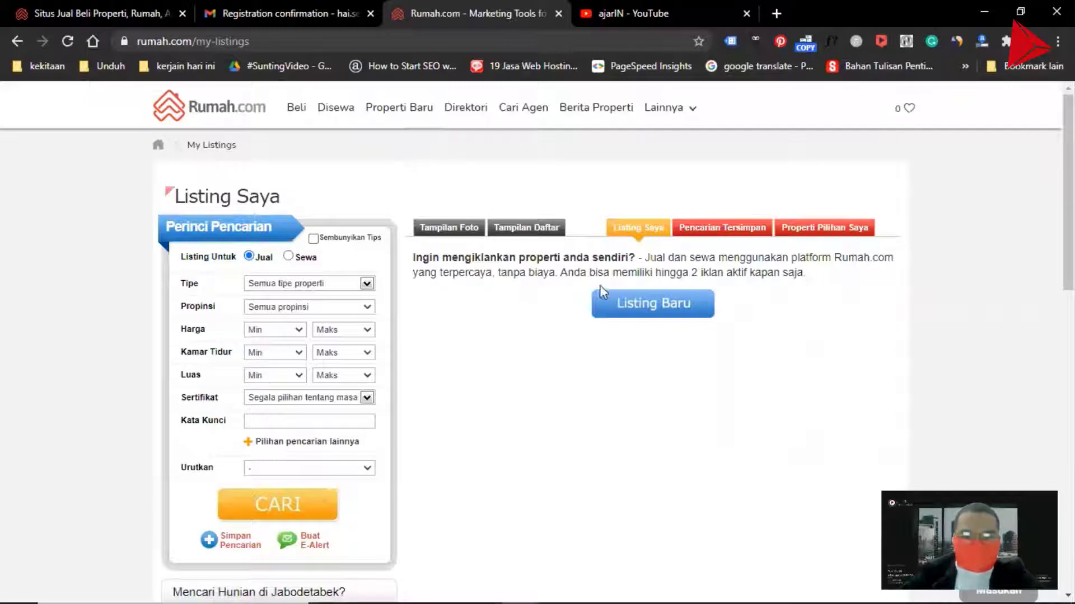
left_click(639, 307)
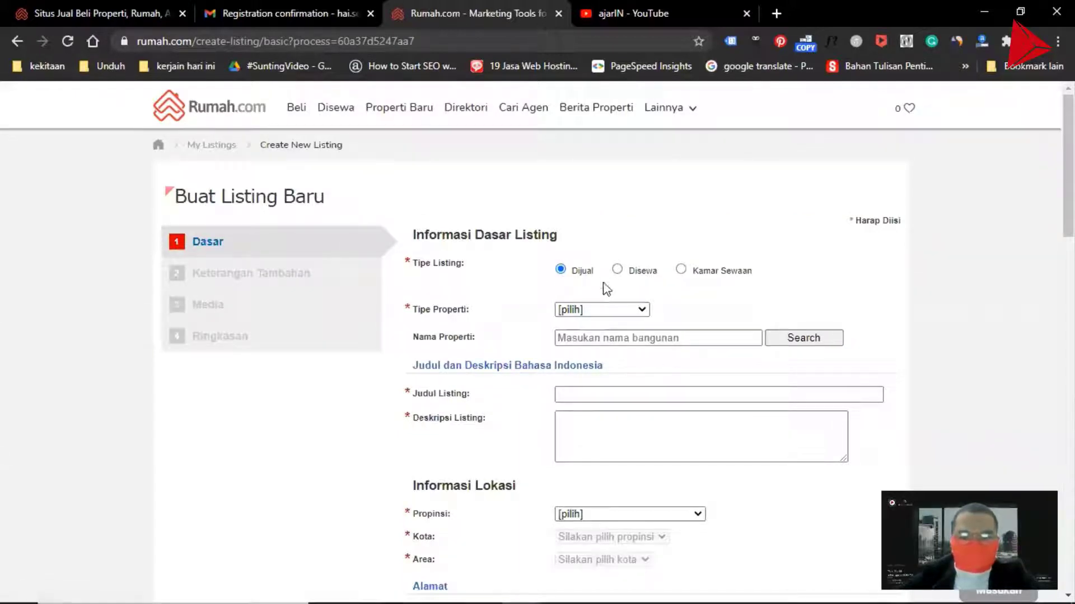
left_click(592, 311)
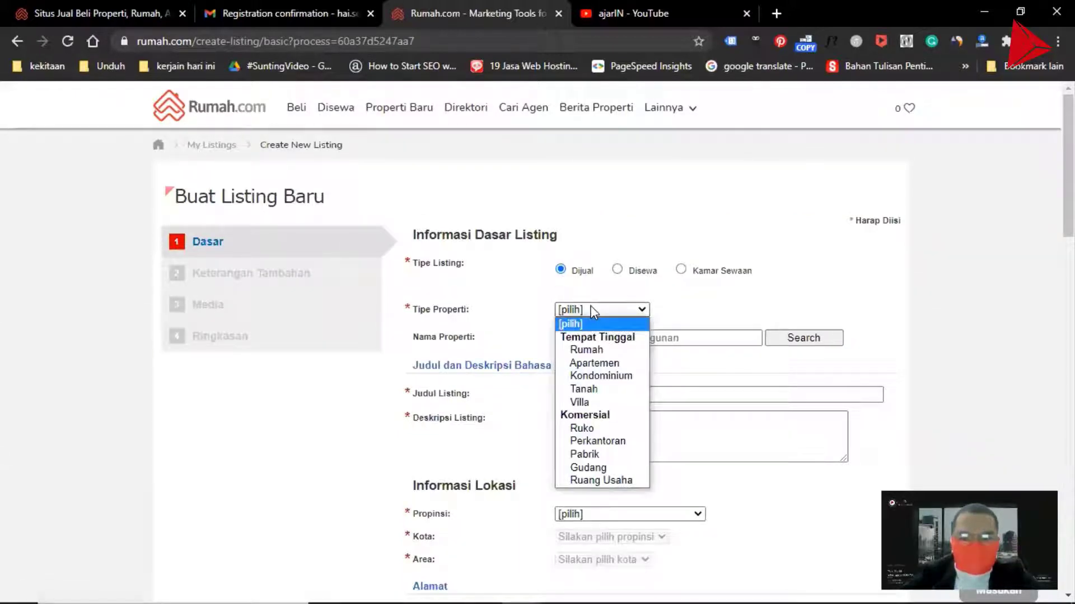
left_click(597, 351)
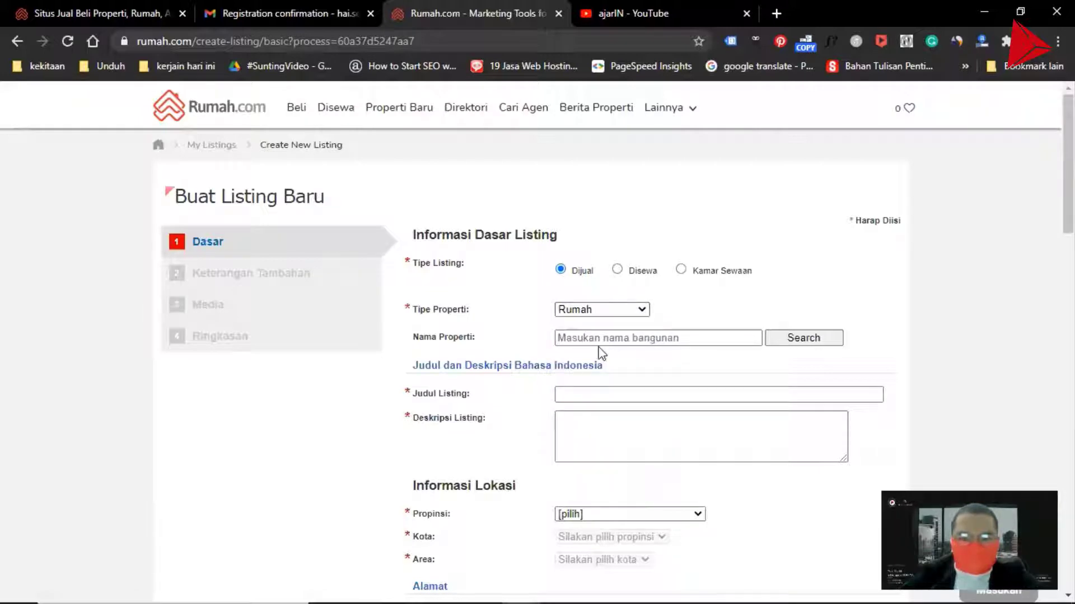
Open serpongpremiere.com in a new tab, copy its address, and paste it into the listing's Nama Properti field
left_click(611, 339)
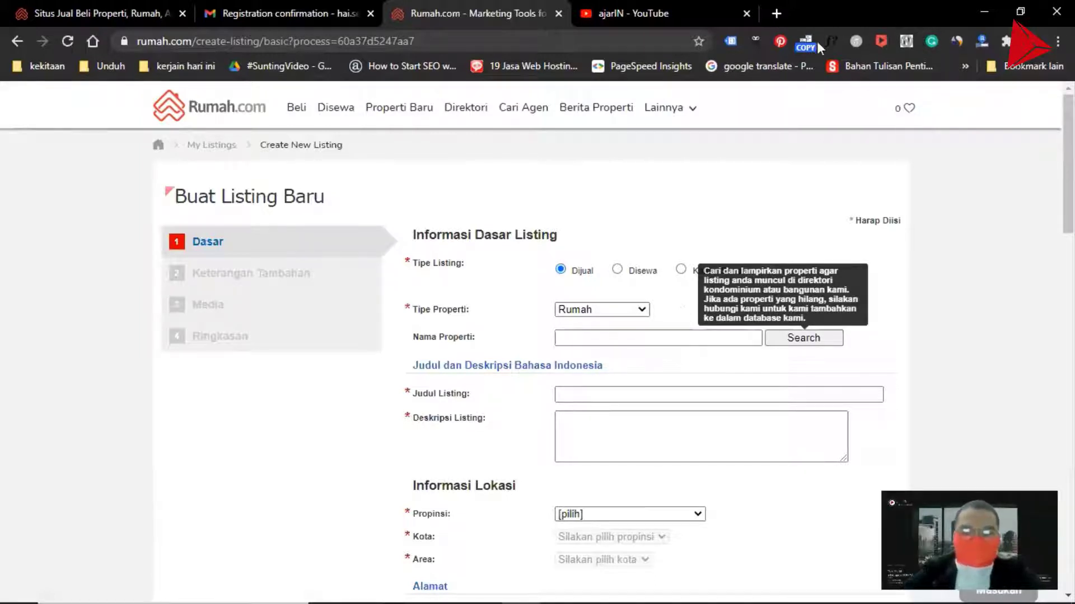
left_click(777, 14)
left_click_drag(776, 11, 588, 14)
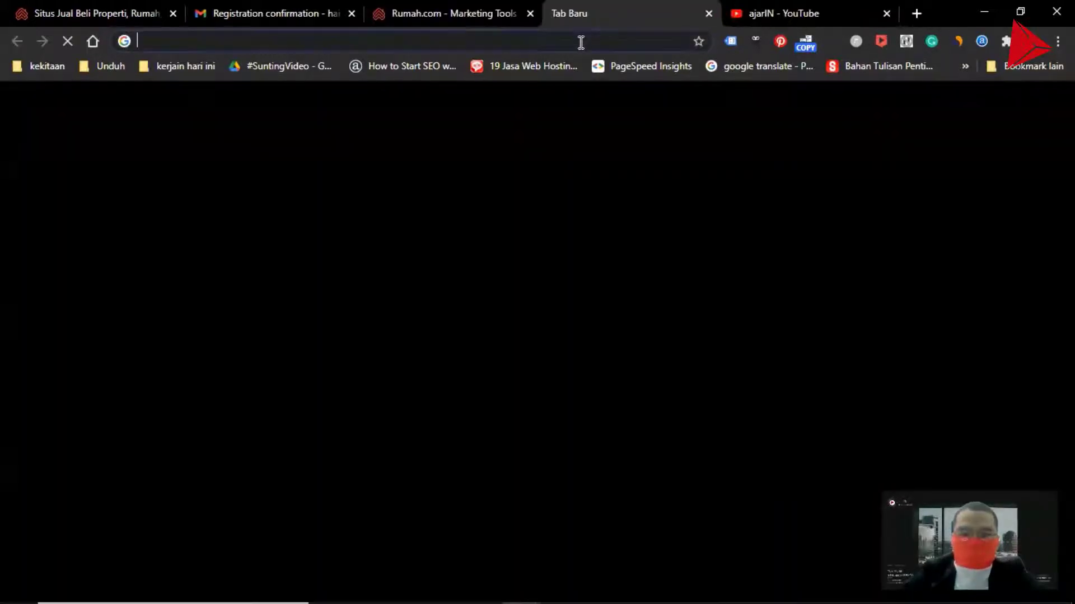
type("WE")
key("ctrl+a")
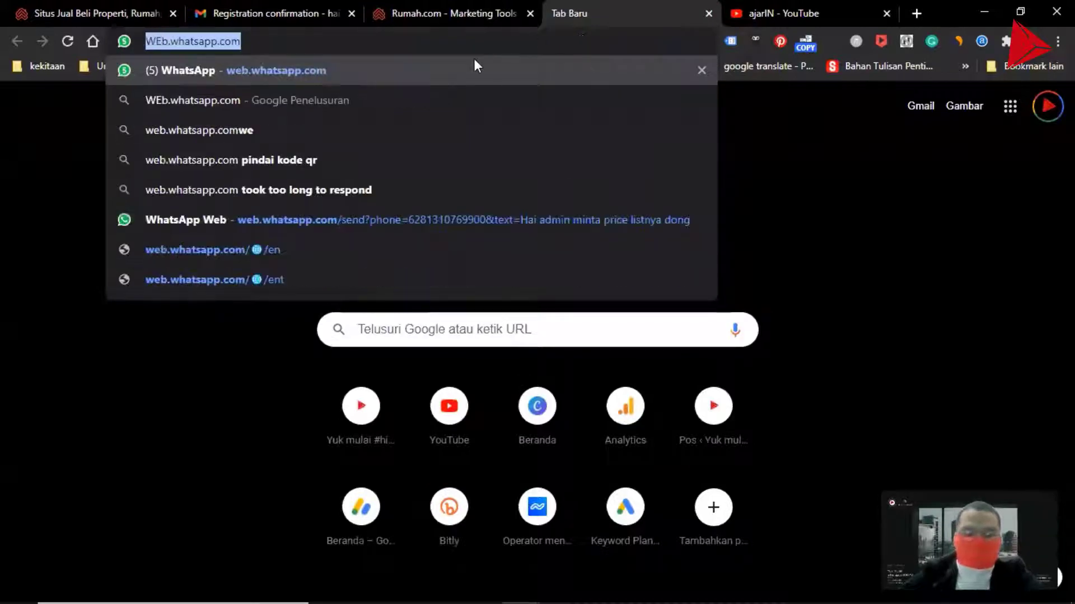
type("ser")
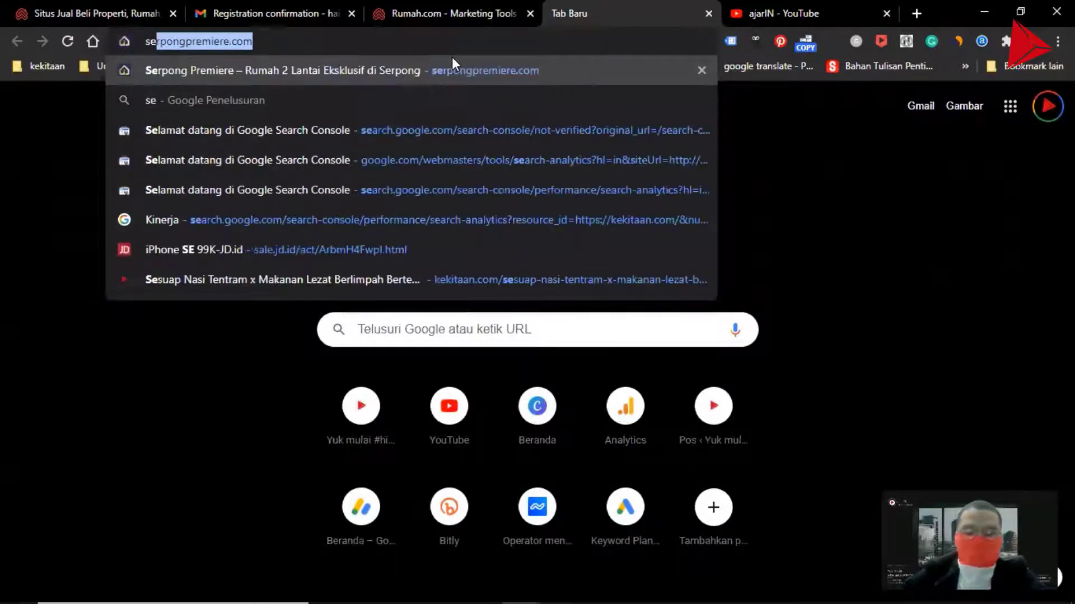
left_click(432, 68)
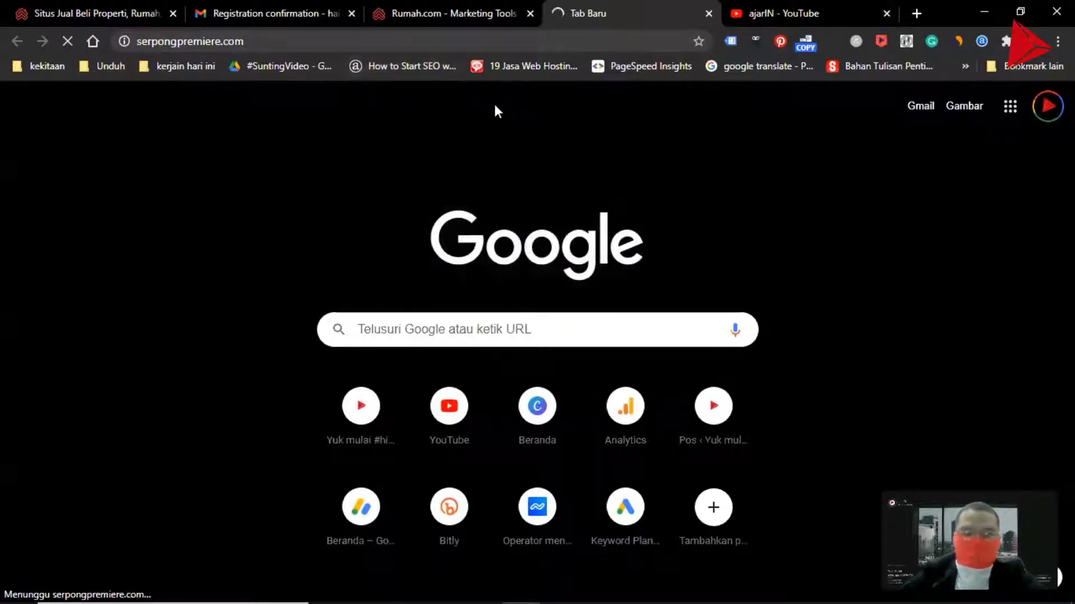
left_click(309, 42)
key("ctrl+c")
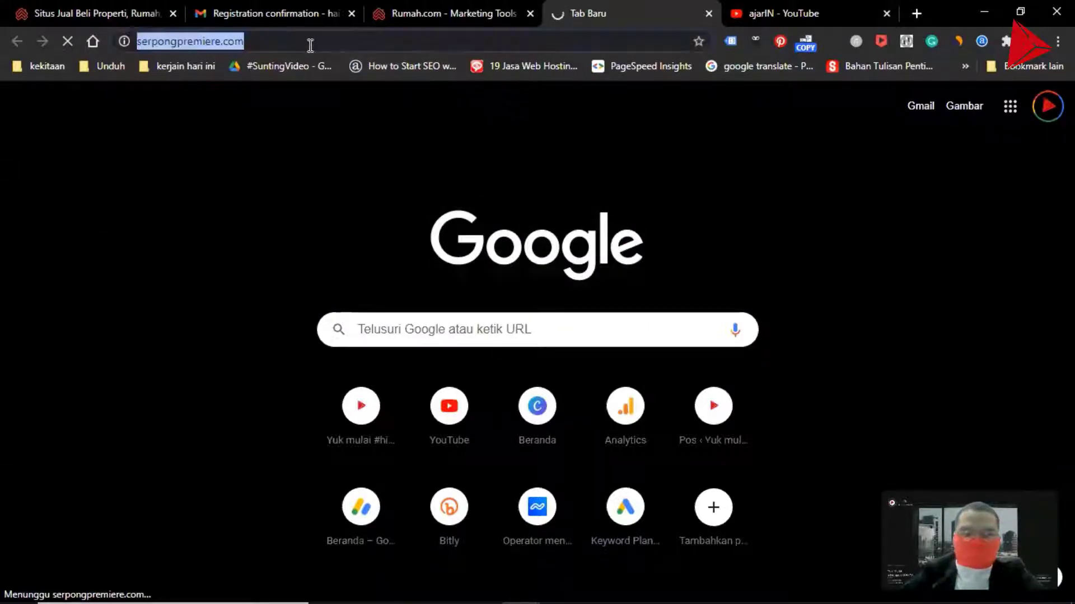
left_click(455, 21)
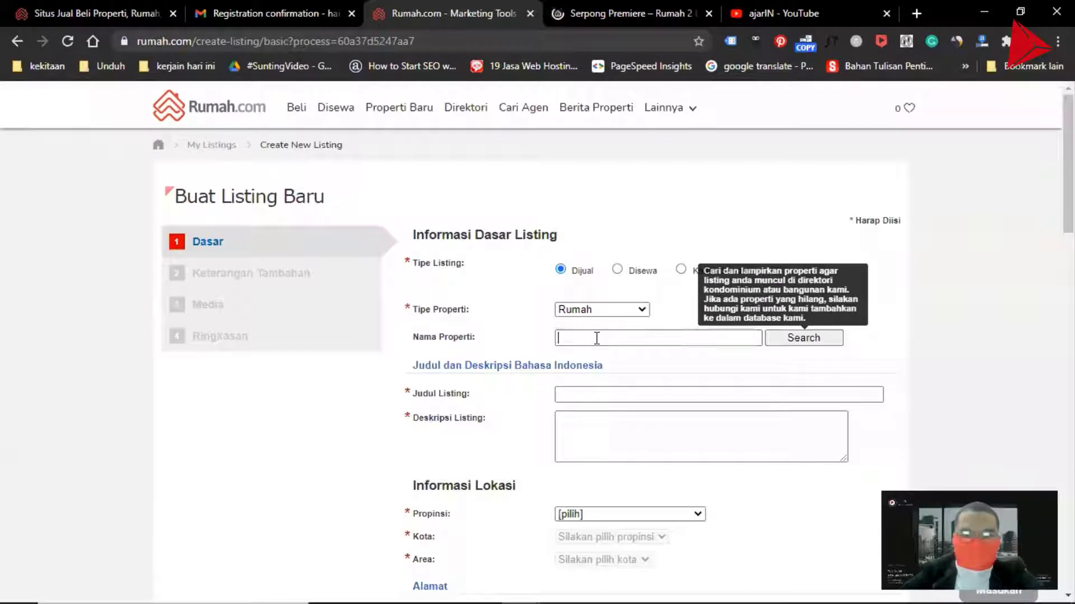
key("ctrl+v")
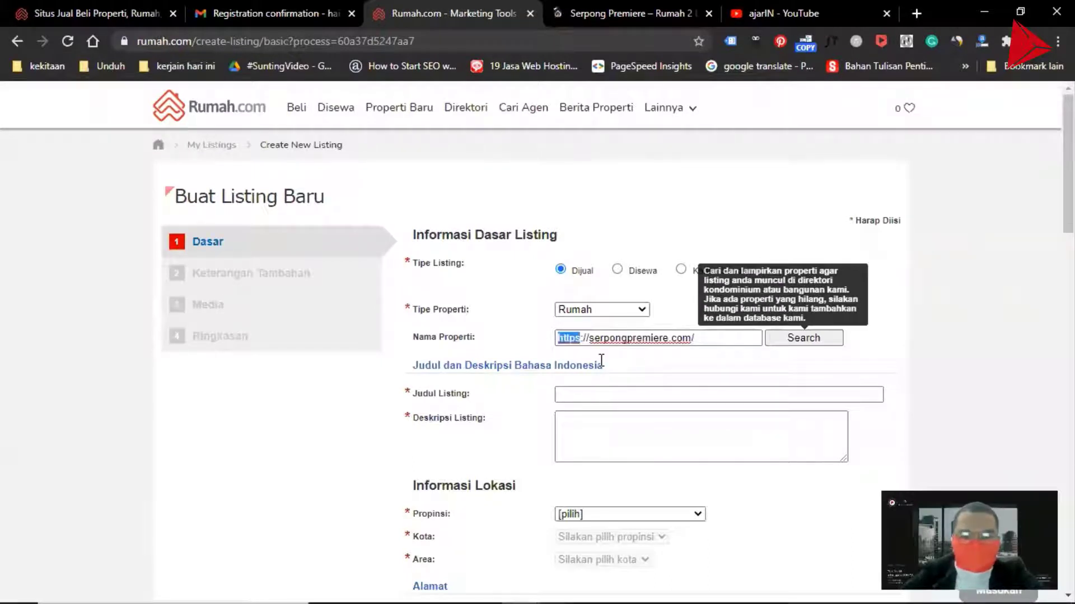
Replace the pasted address in the Nama Properti field with the name Serpong Premiere Residence
key("shift+Right")
key("shift+Right")
key("shift+Right")
key("shift+Right")
type("S")
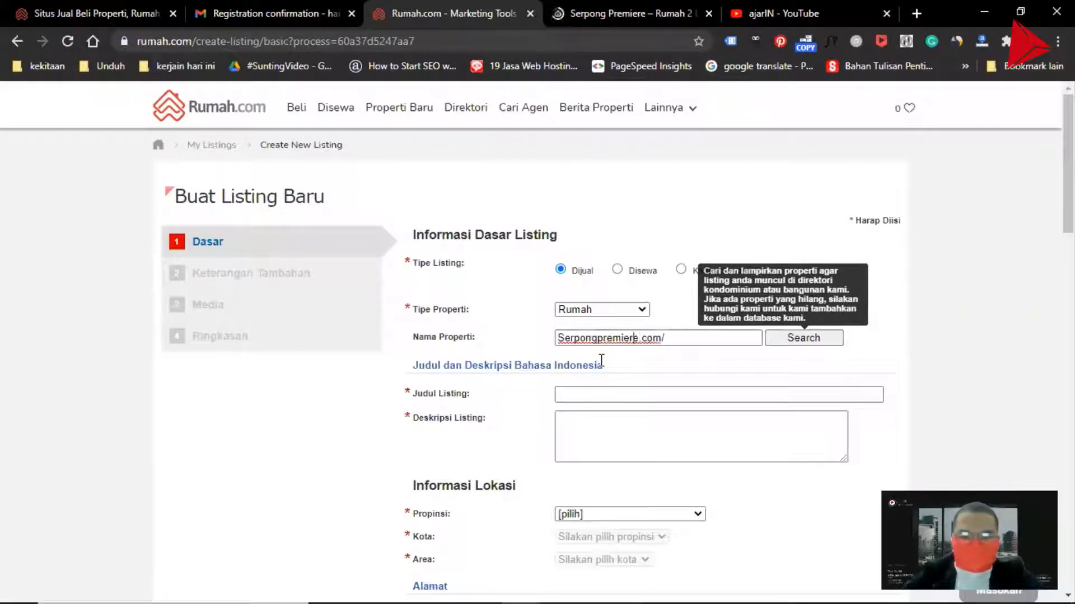
key("shift+Right")
type("P")
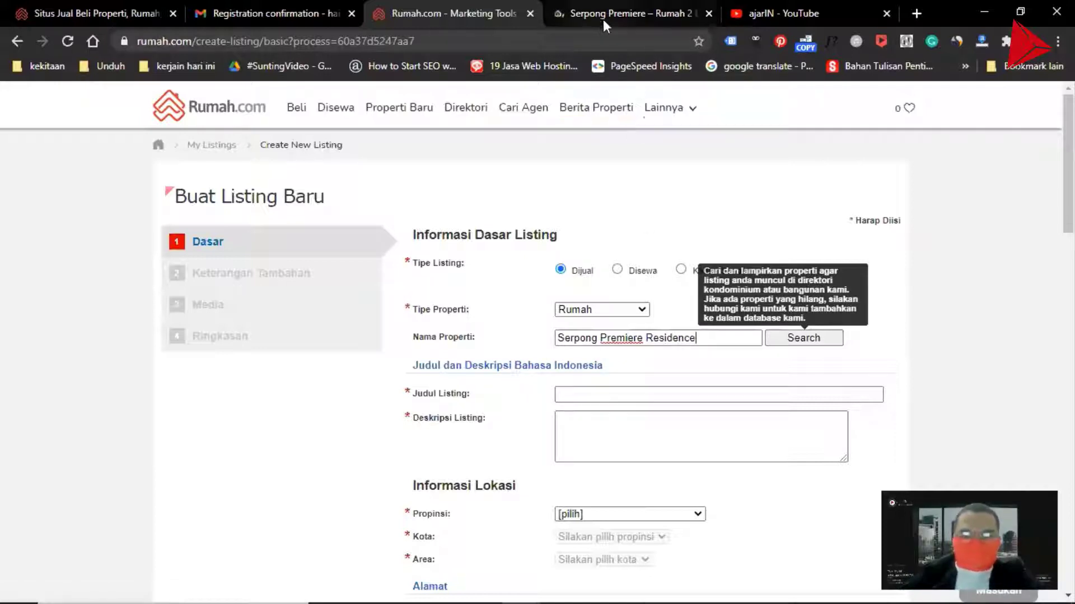
Switch to the Rumah.com home tab and open the Properti Baru page
left_click(106, 12)
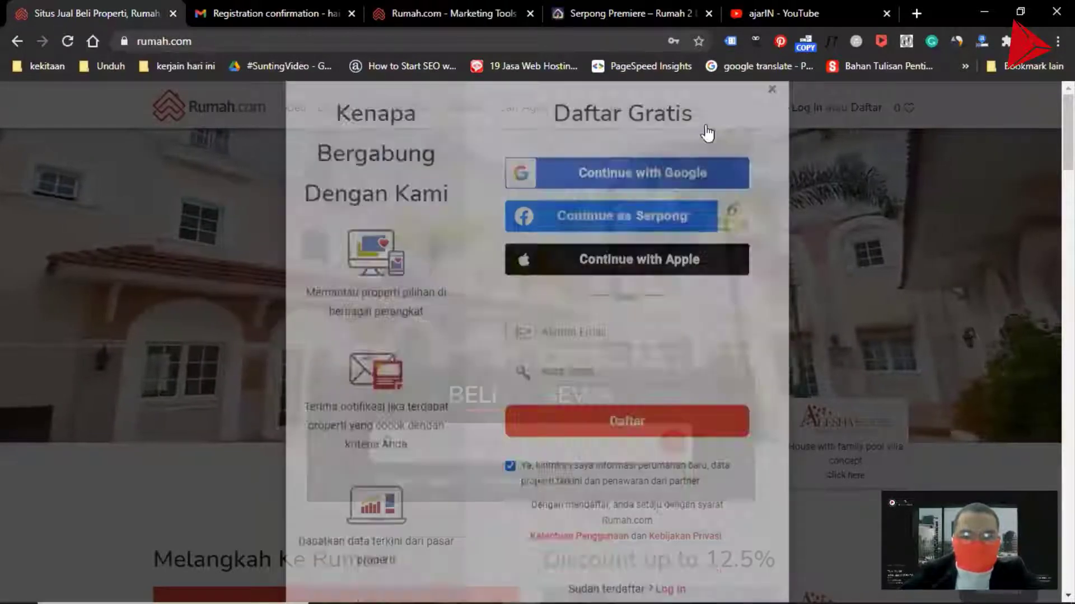
scroll(243, 199, "down", 3)
scroll(294, 170, "up", 3)
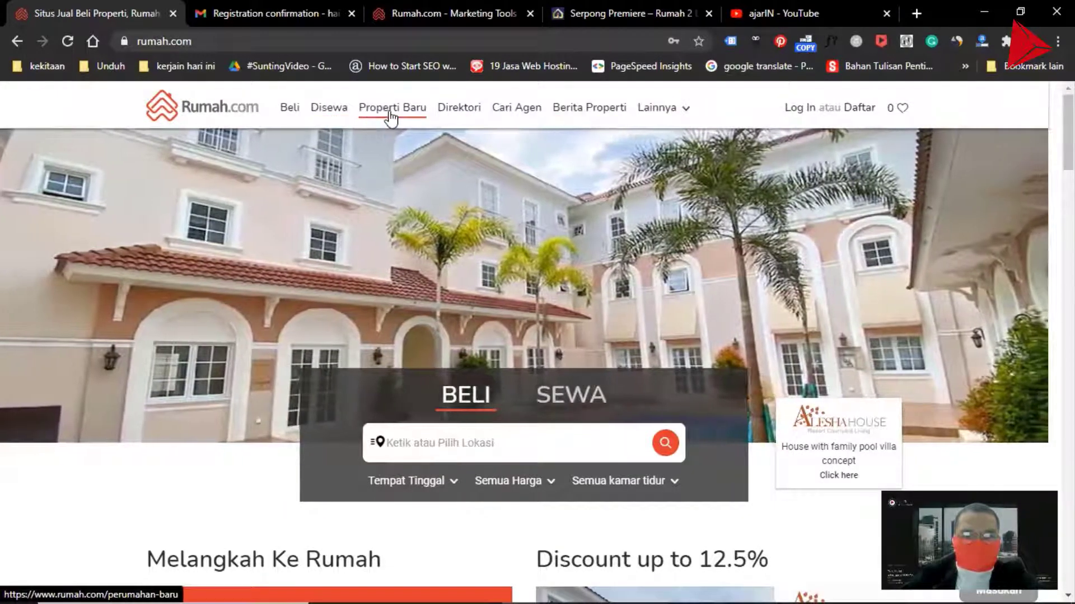
left_click(385, 119)
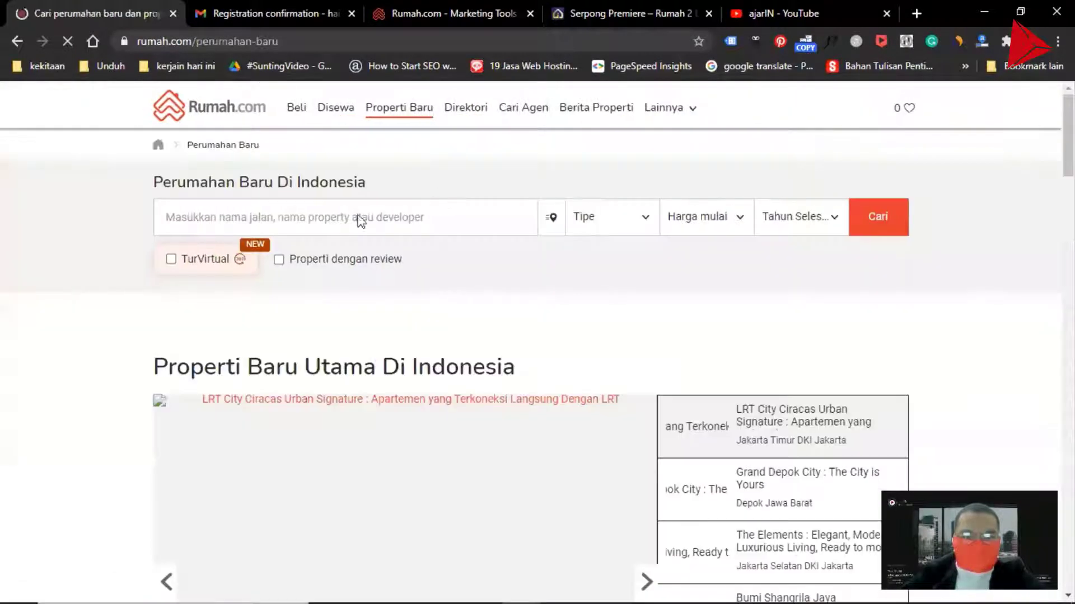
Search new housing for rumah, pick the Rumah Hijau Cidahu suggestion, and scroll through the listed properties
left_click(342, 211)
type("r")
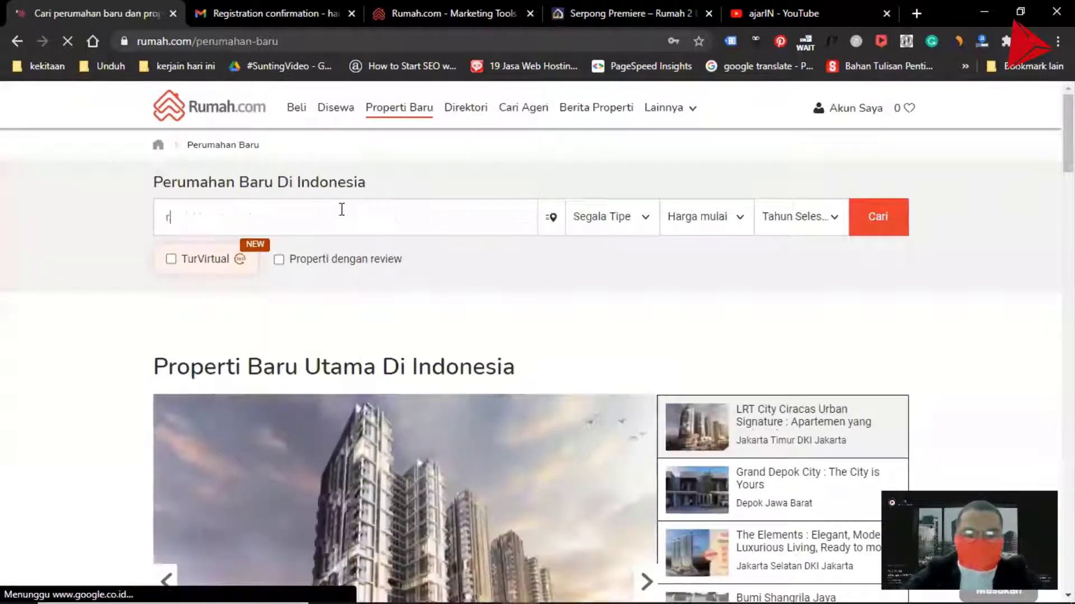
type("umah")
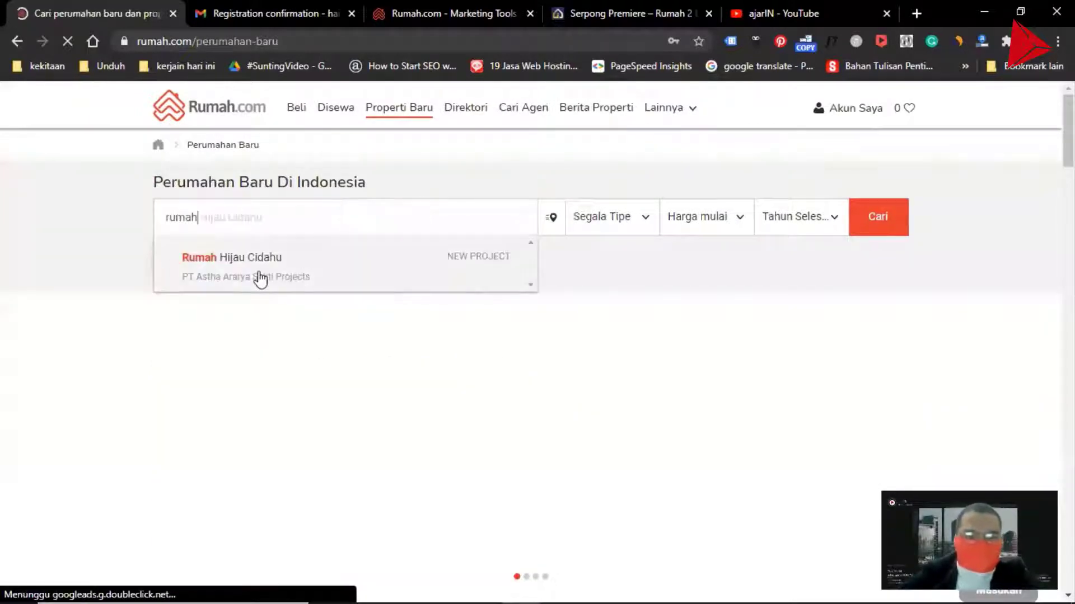
left_click(261, 278)
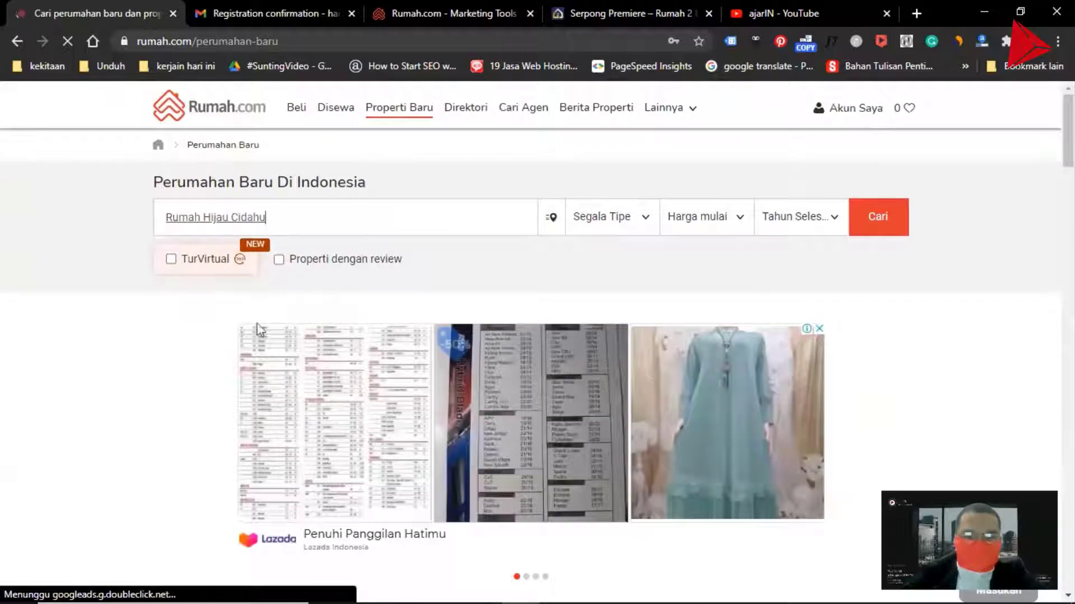
scroll(257, 330, "down", 10)
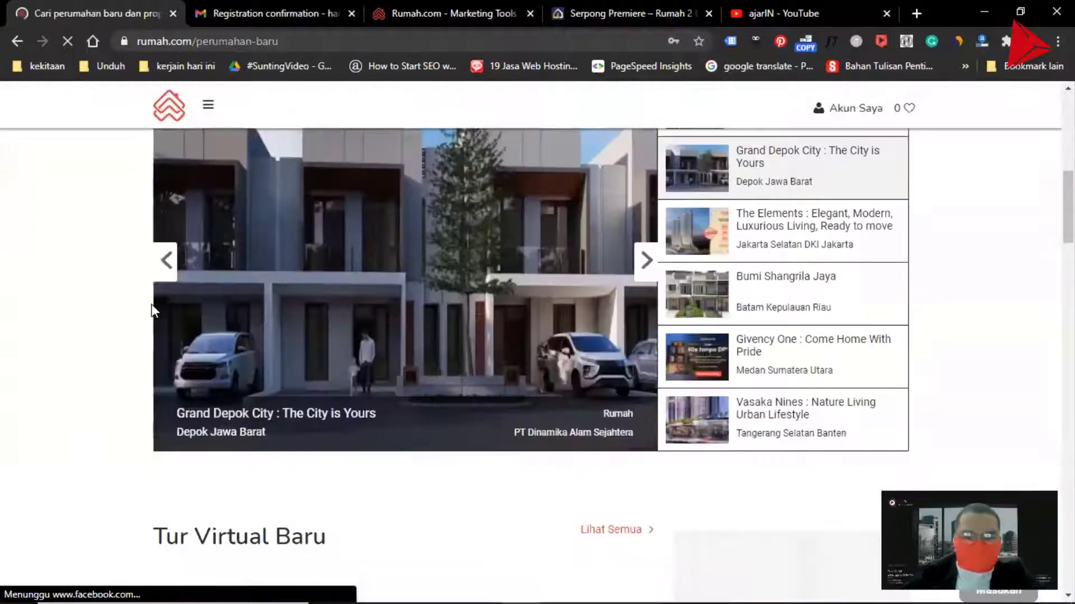
scroll(152, 304, "down", 4)
scroll(162, 305, "down", 3)
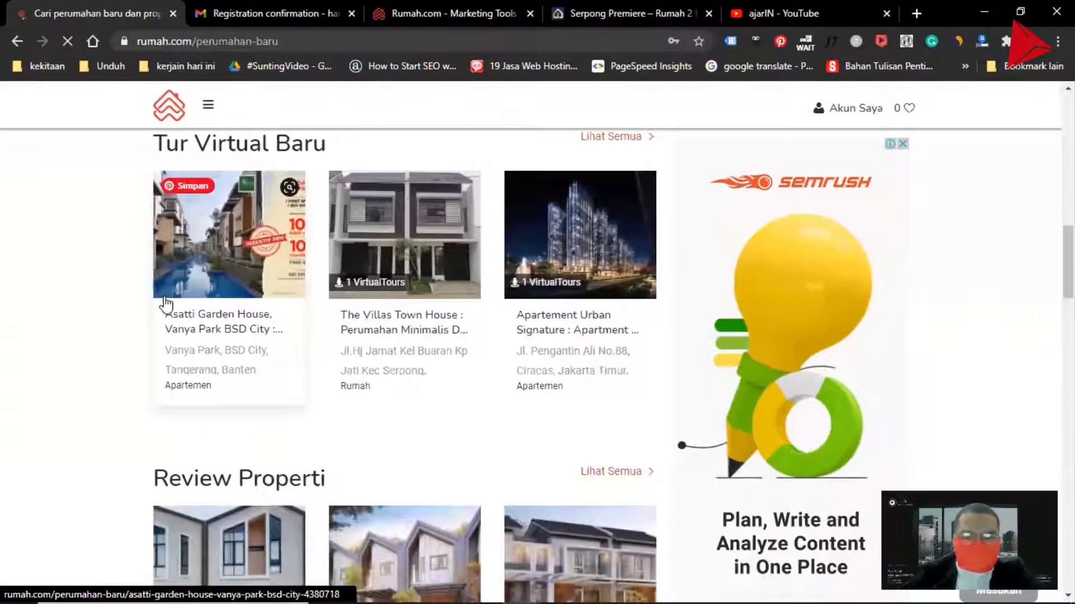
scroll(464, 313, "up", 6)
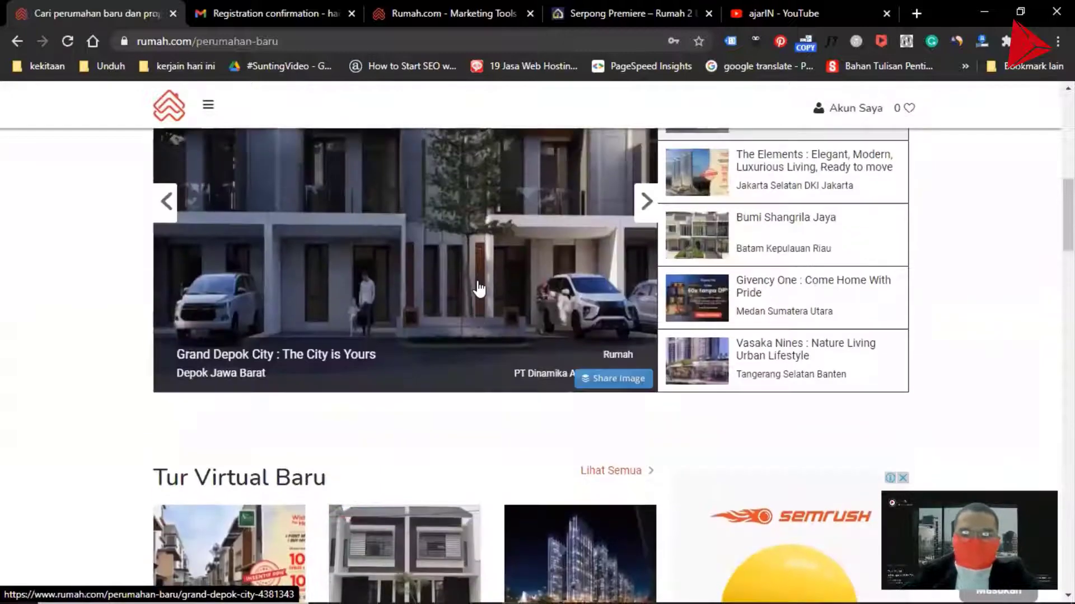
scroll(479, 289, "up", 10)
Open Google Ads Keyword Planner in a new tab
left_click(916, 12)
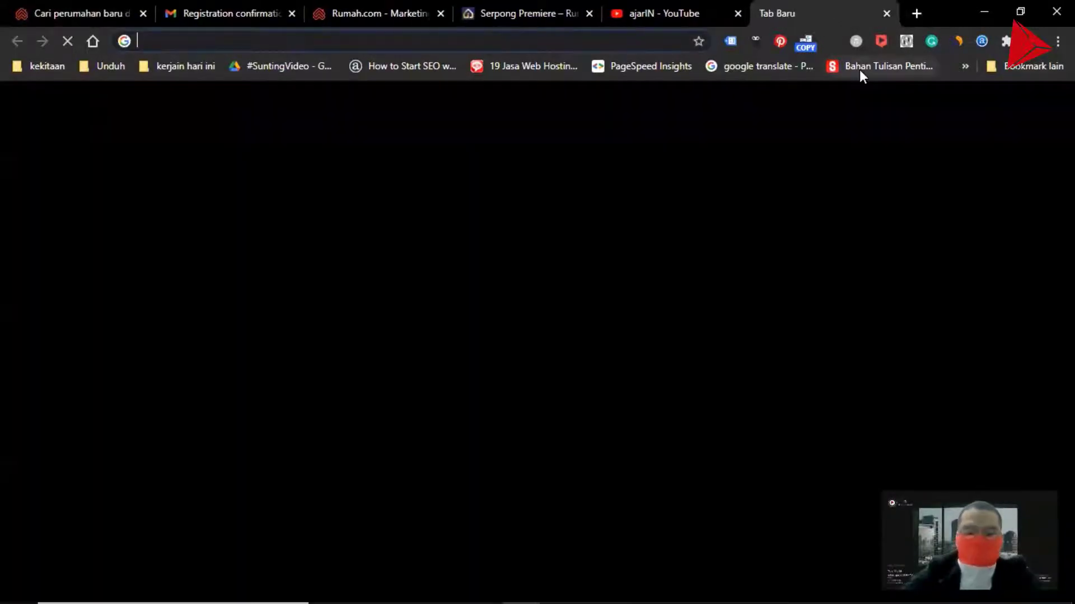
type("key")
left_click(311, 189)
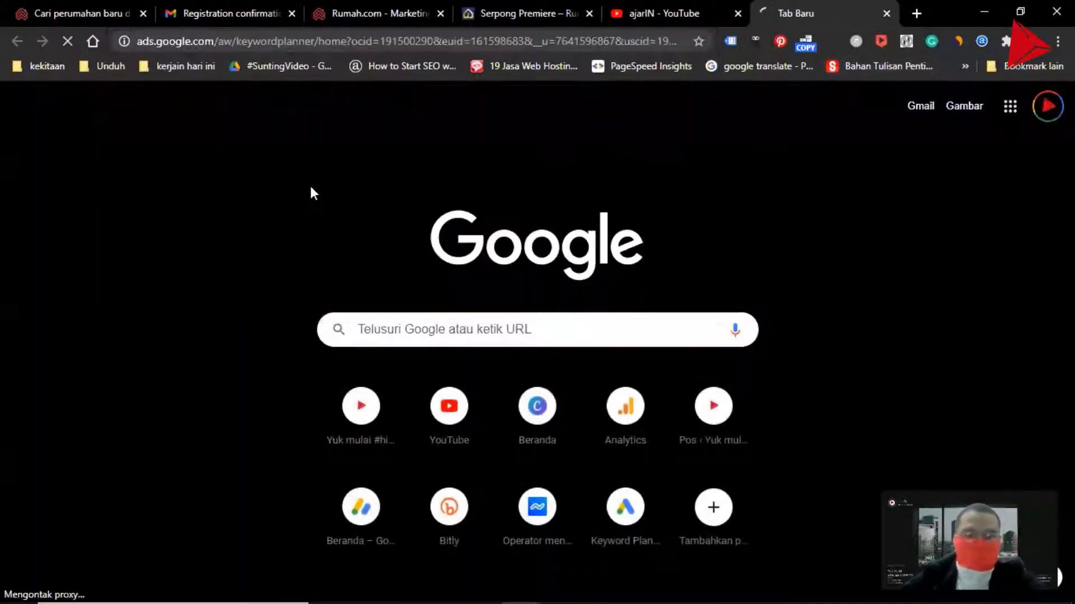
Open Google in another new tab and enter rumah serpong to view the search suggestions
left_click(916, 13)
type("go")
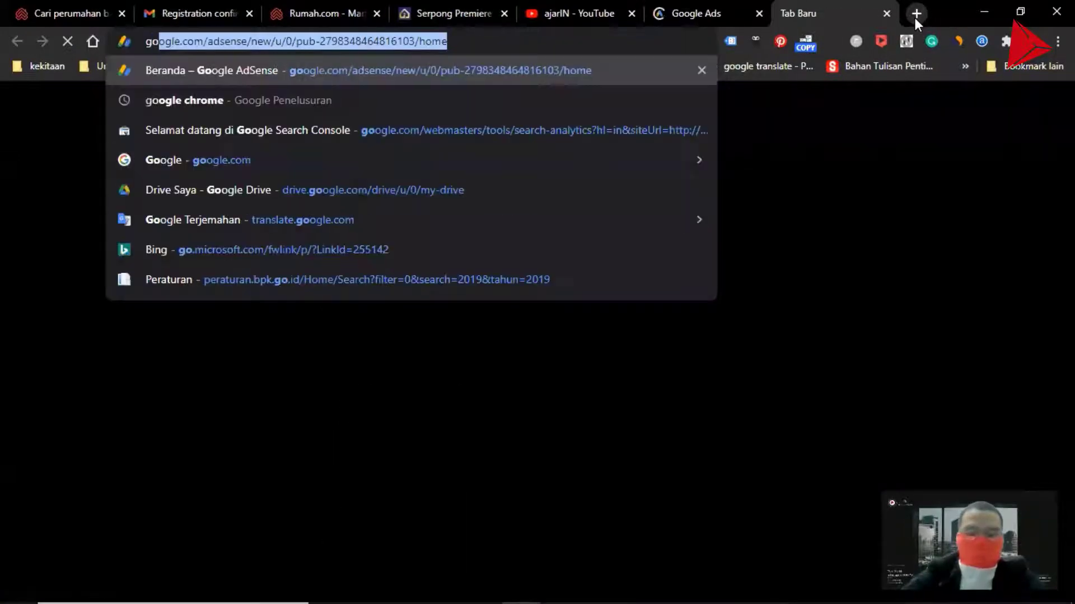
left_click(209, 160)
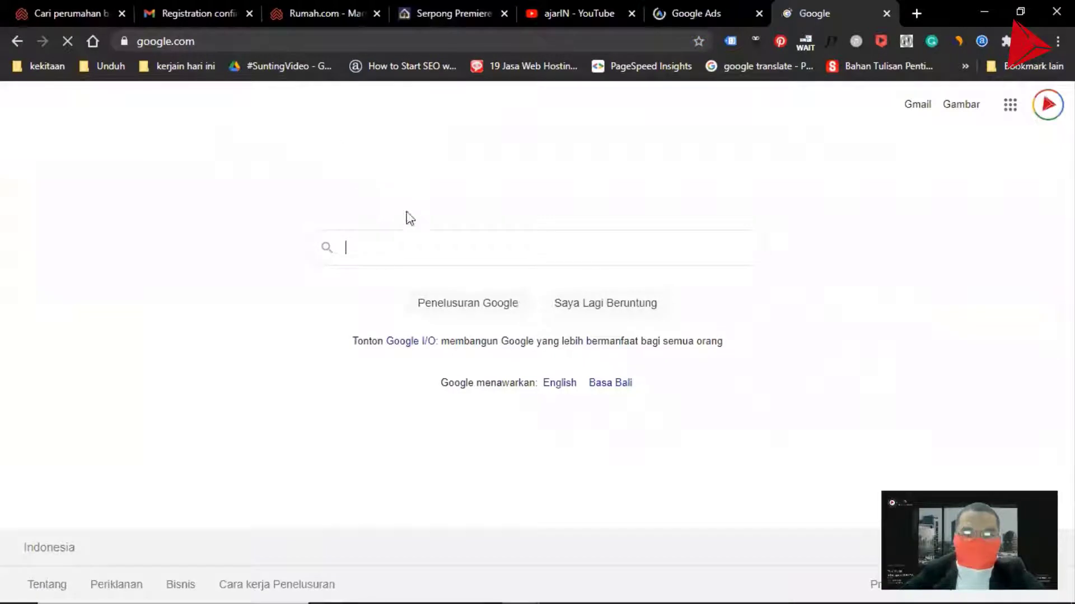
type("rumah ")
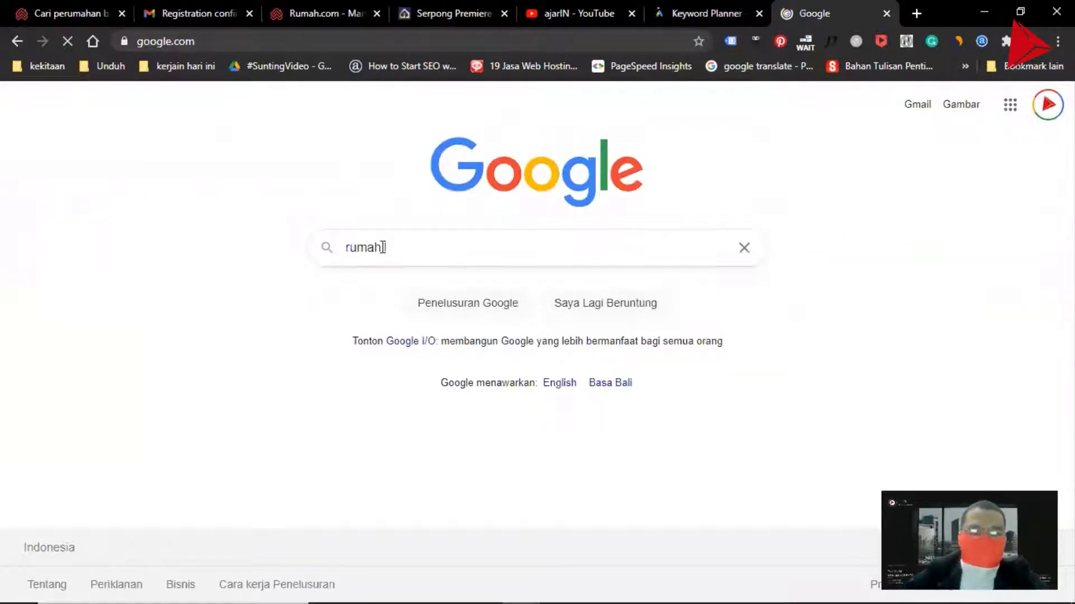
type("serpong")
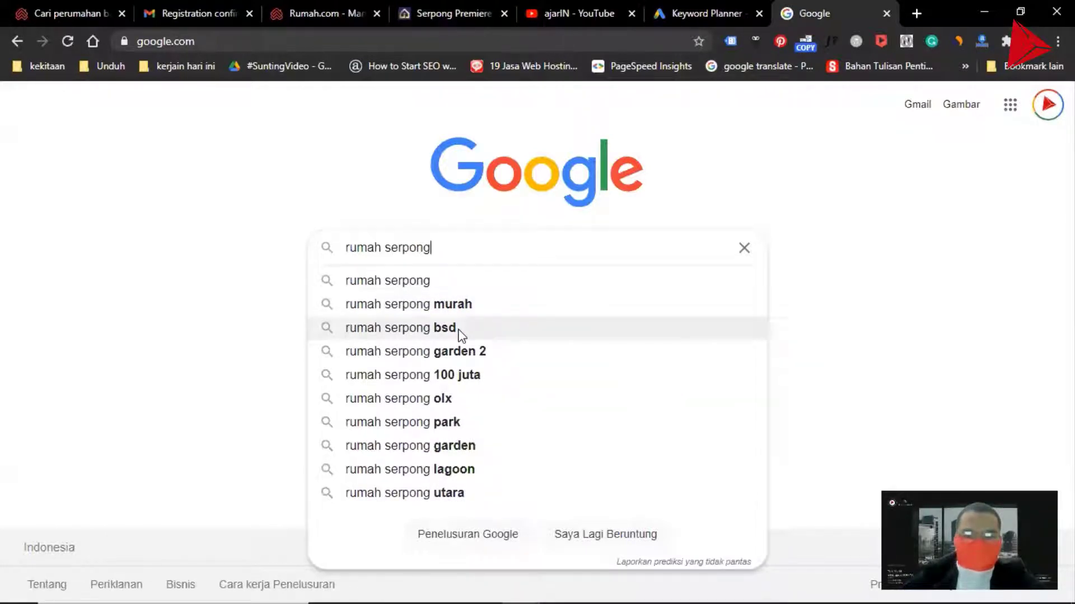
Find new keyword ideas in Keyword Planner for the keywords rumah serpong and perumahan serpong
left_click(710, 23)
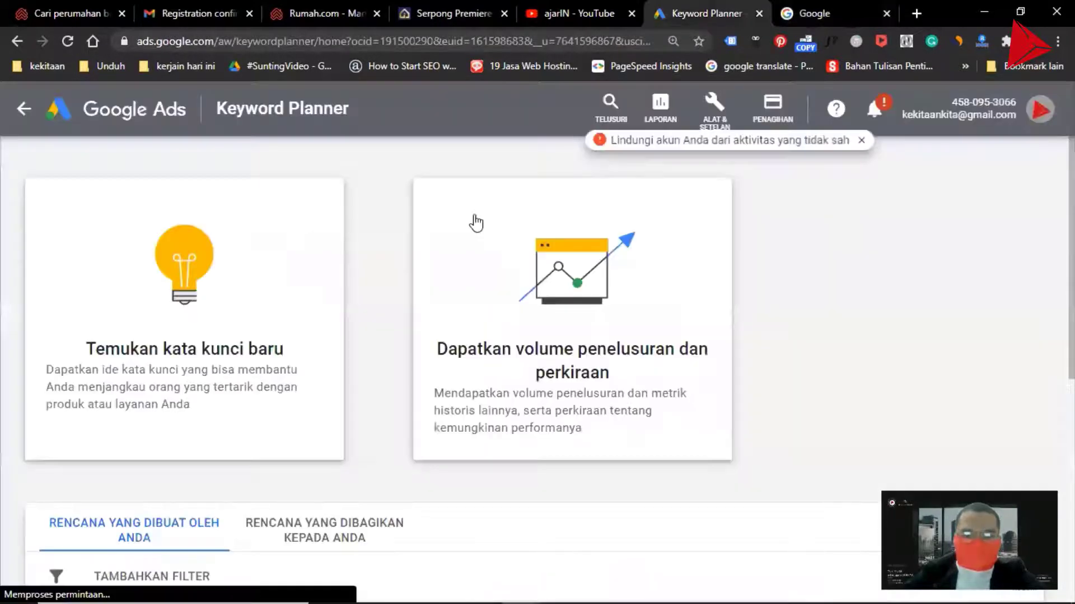
left_click(236, 276)
type("r")
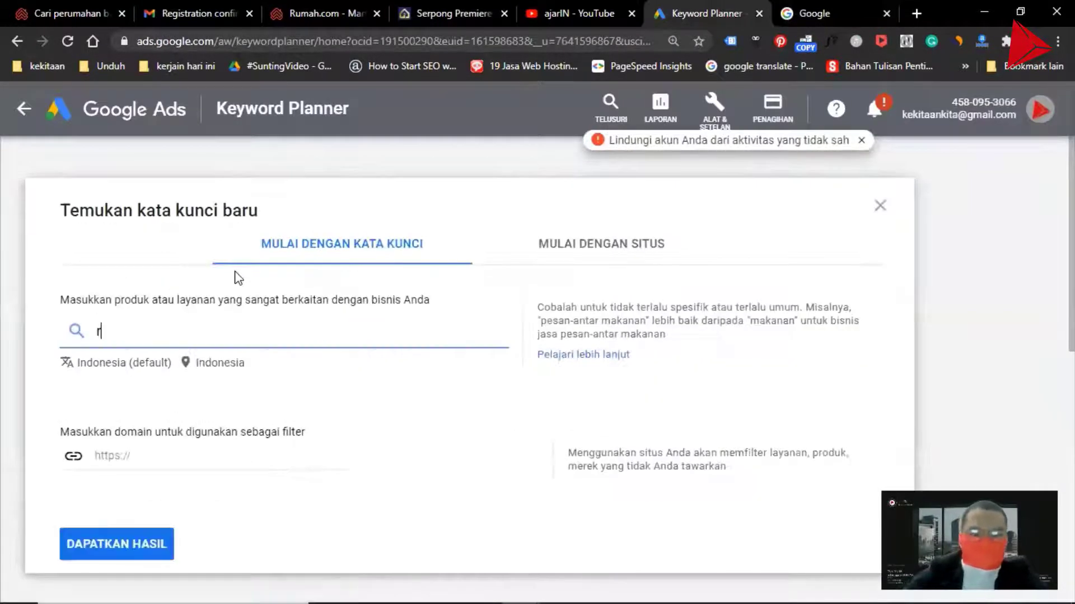
type("umah serpomg")
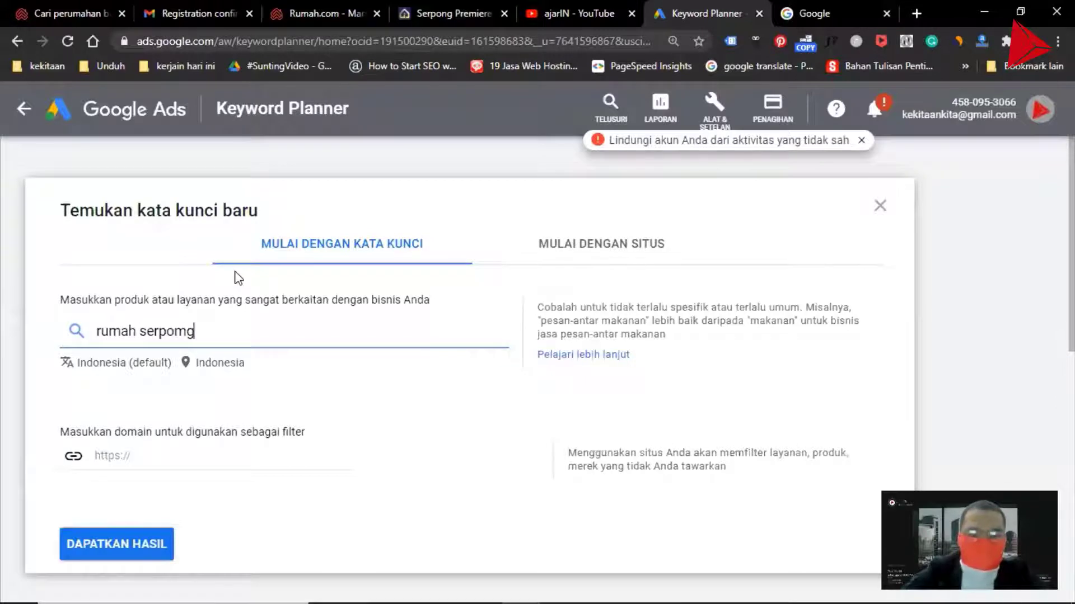
key("BackSpace")
key("BackSpace")
type("ng,")
key("Return")
type("p")
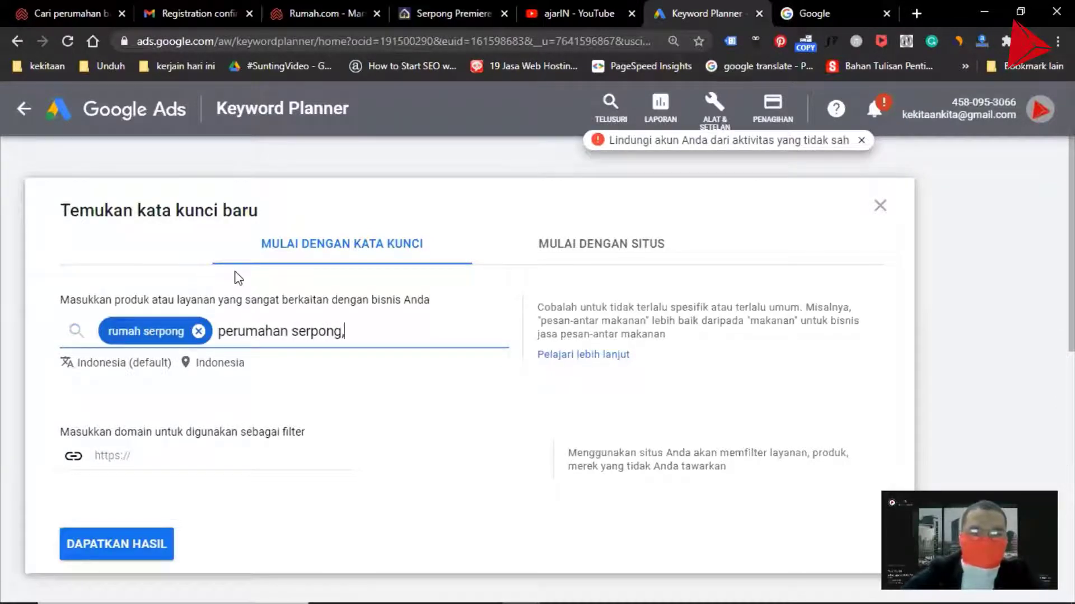
type("erumahan serpong,")
key("Return")
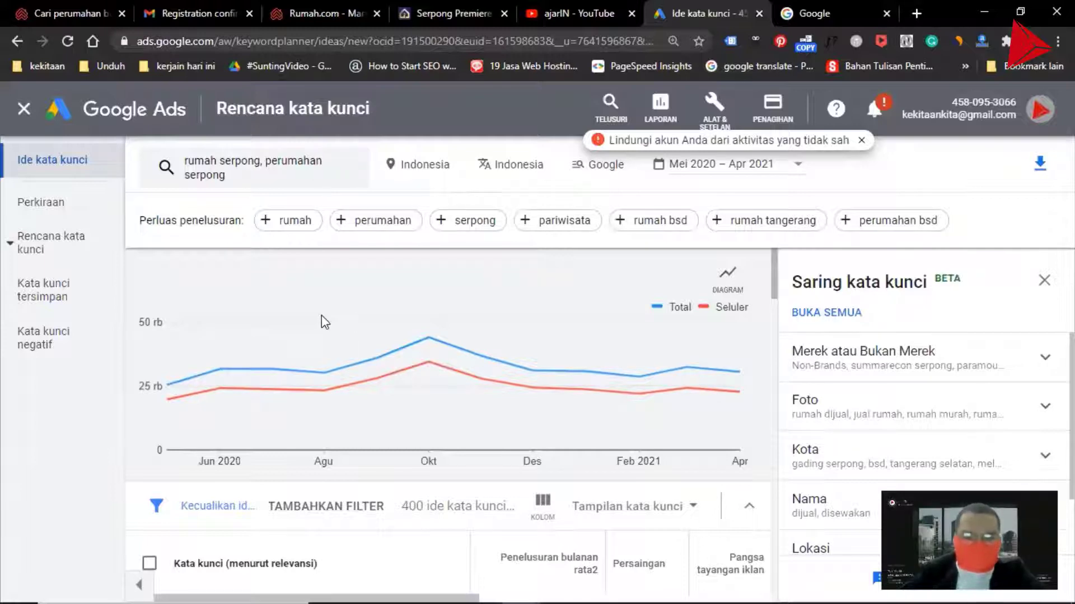
Scroll the keyword ideas and sort them by average monthly searches
scroll(325, 323, "down", 3)
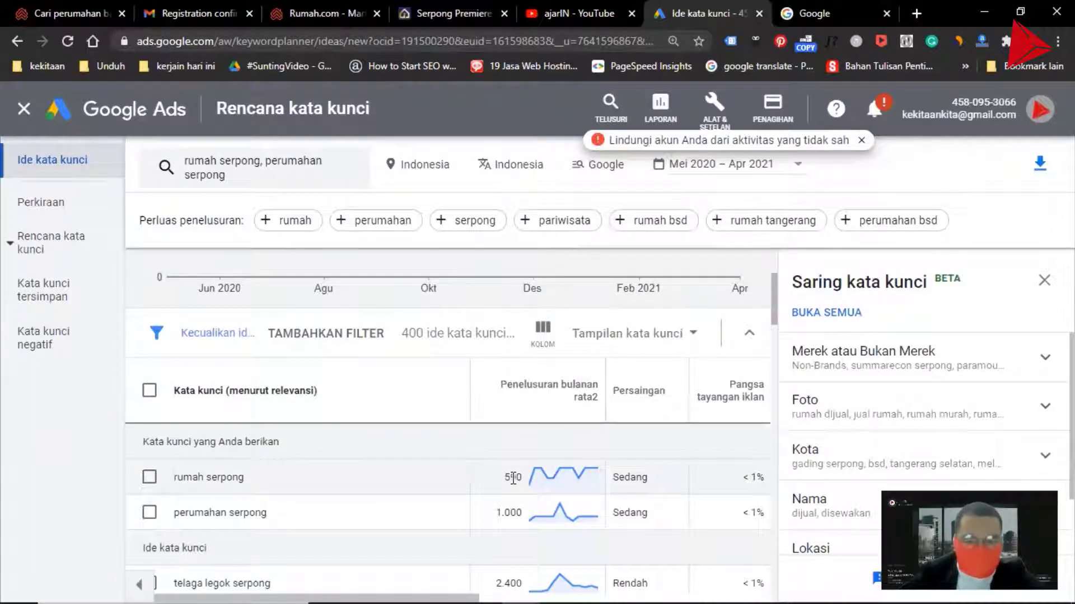
scroll(515, 474, "down", 2)
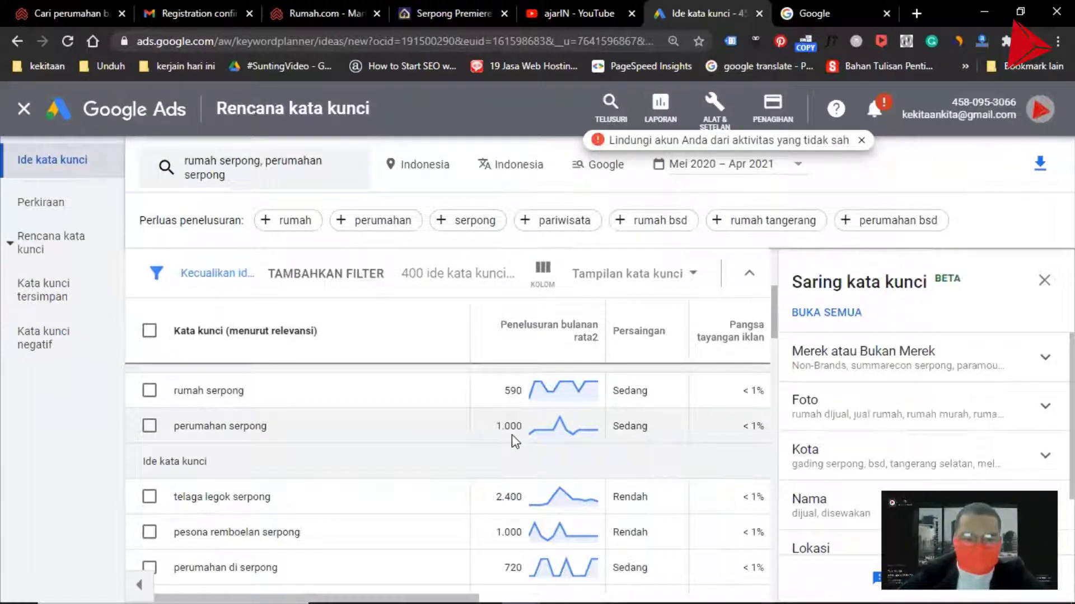
scroll(514, 442, "down", 2)
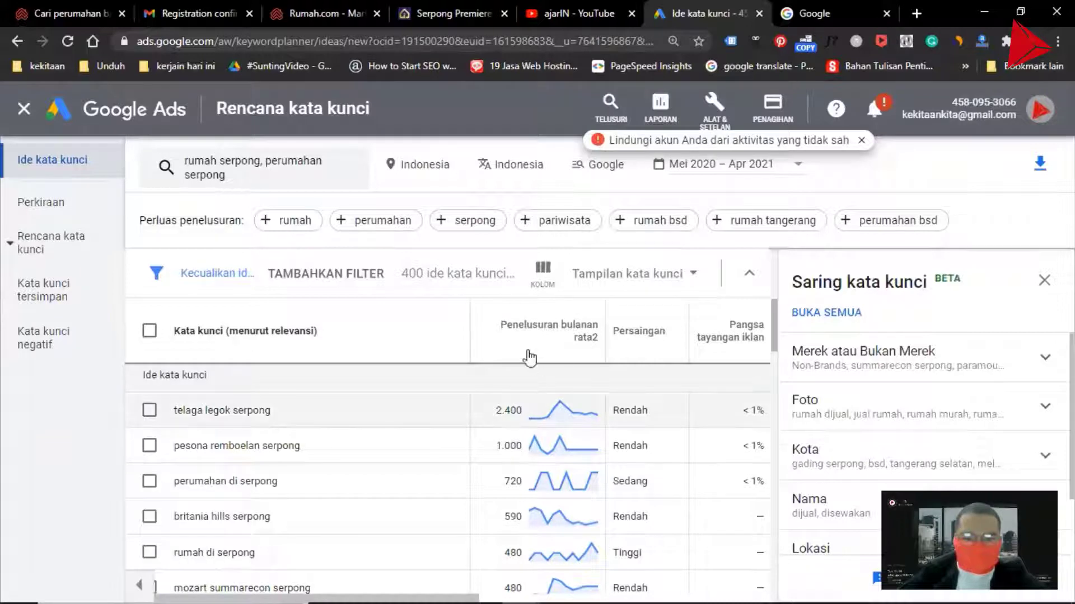
left_click(518, 334)
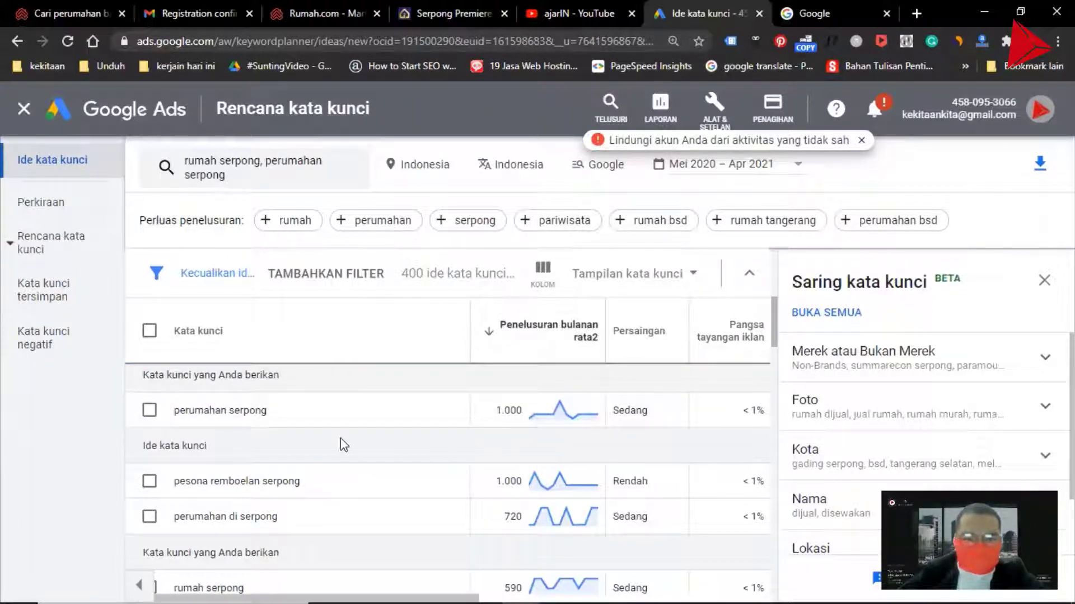
Copy the perumahan serpong keyword into the listing's Judul Listing field, capitalized as Perumahan Serpong
left_click_drag(176, 410, 304, 417)
key("ctrl+c")
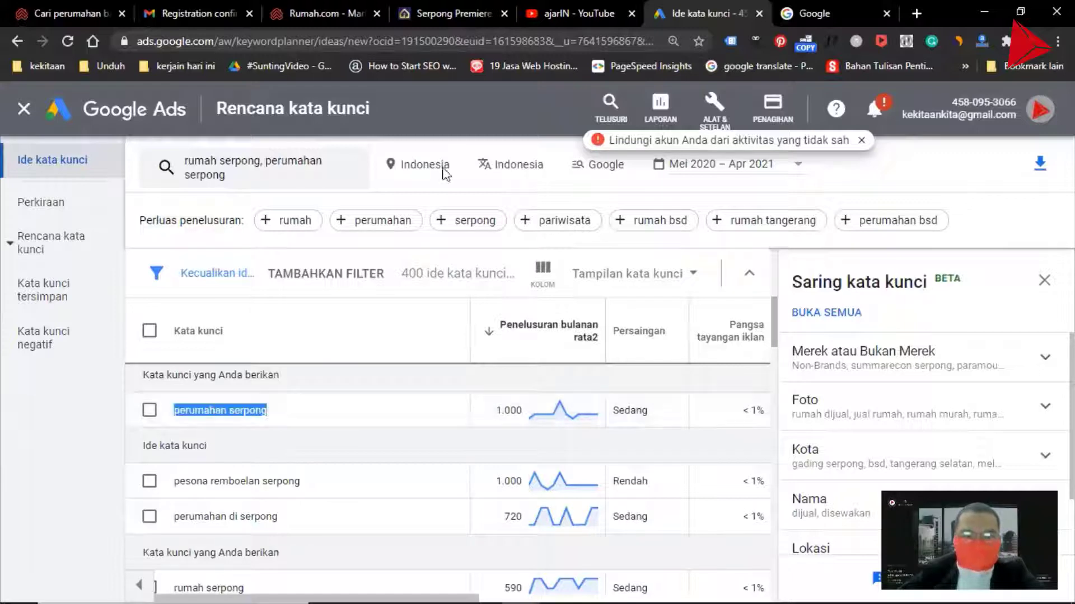
left_click(445, 3)
left_click(304, 17)
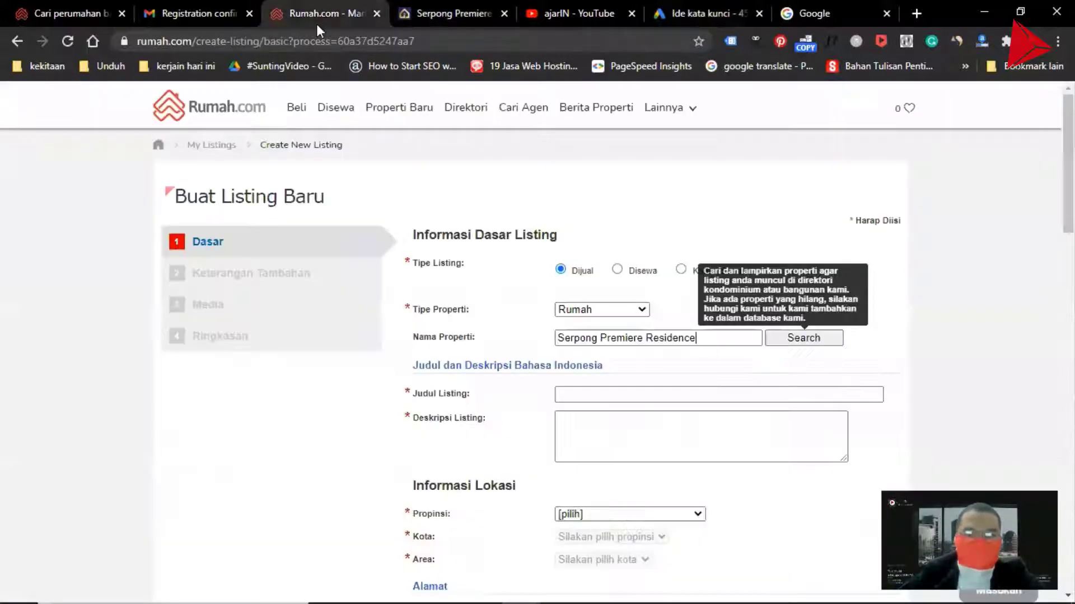
left_click(589, 395)
key("ctrl+v")
left_click_drag(566, 396, 562, 417)
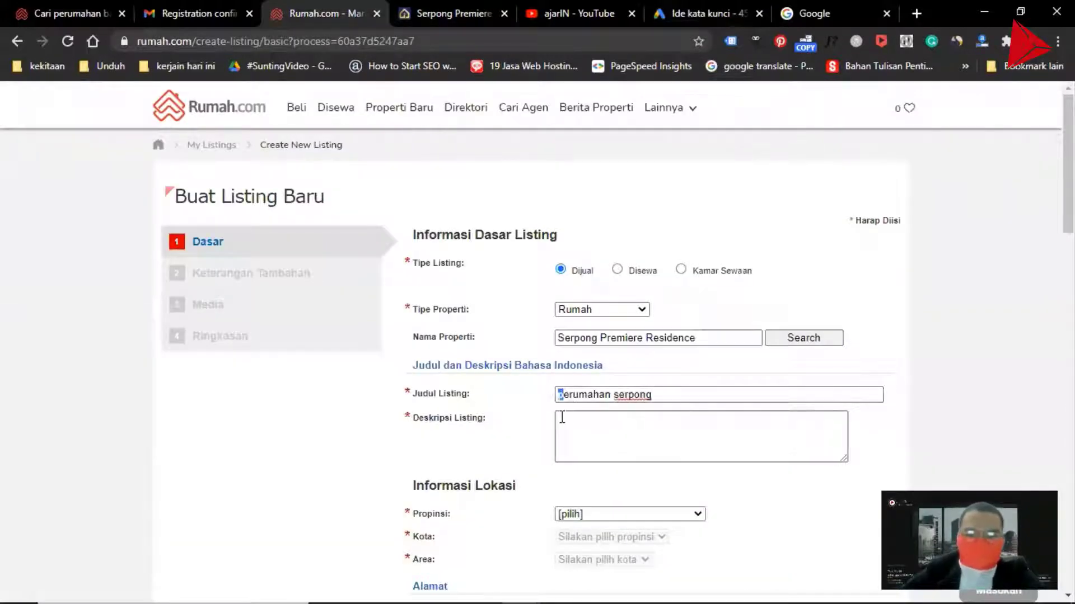
type("P")
key("ctrl+Right")
key("Delete")
type("S")
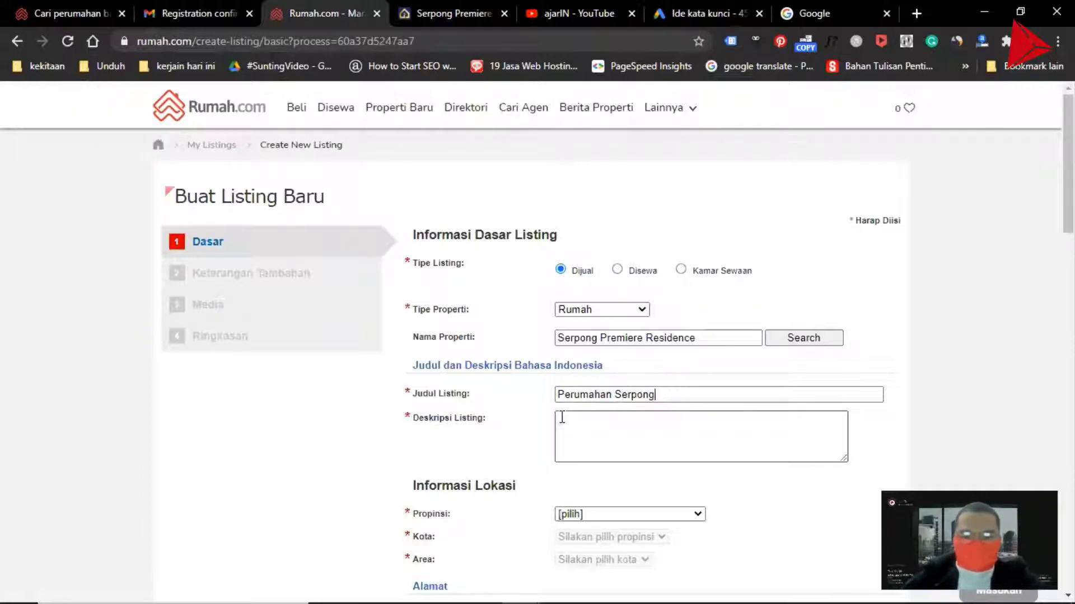
Copy Premiere Residence from the property name and append it to the listing title
left_click_drag(603, 338, 710, 337)
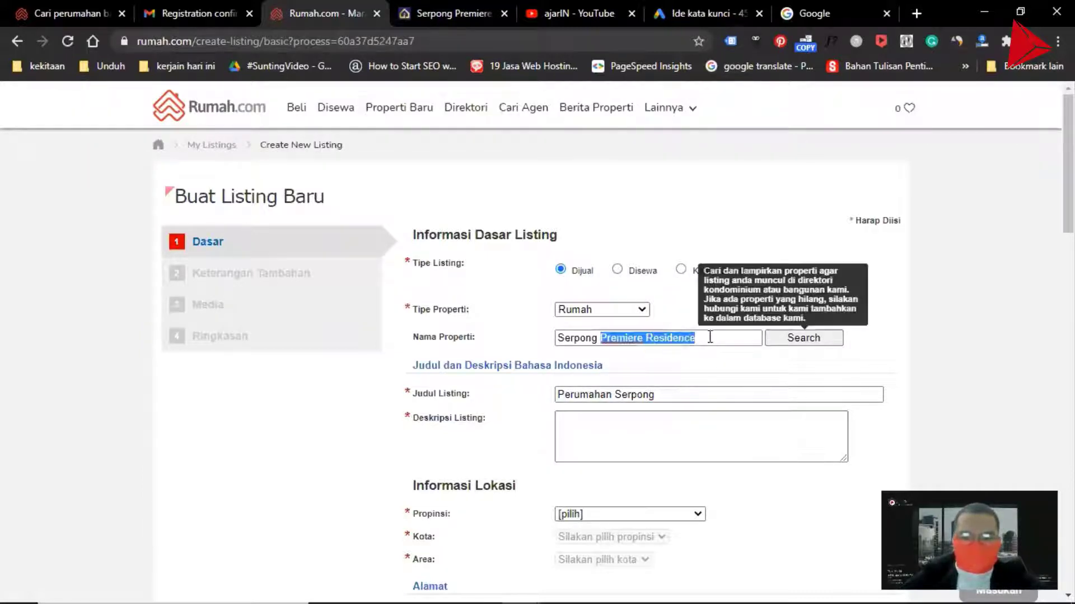
key("ctrl+c")
left_click(705, 394)
key("ctrl+v")
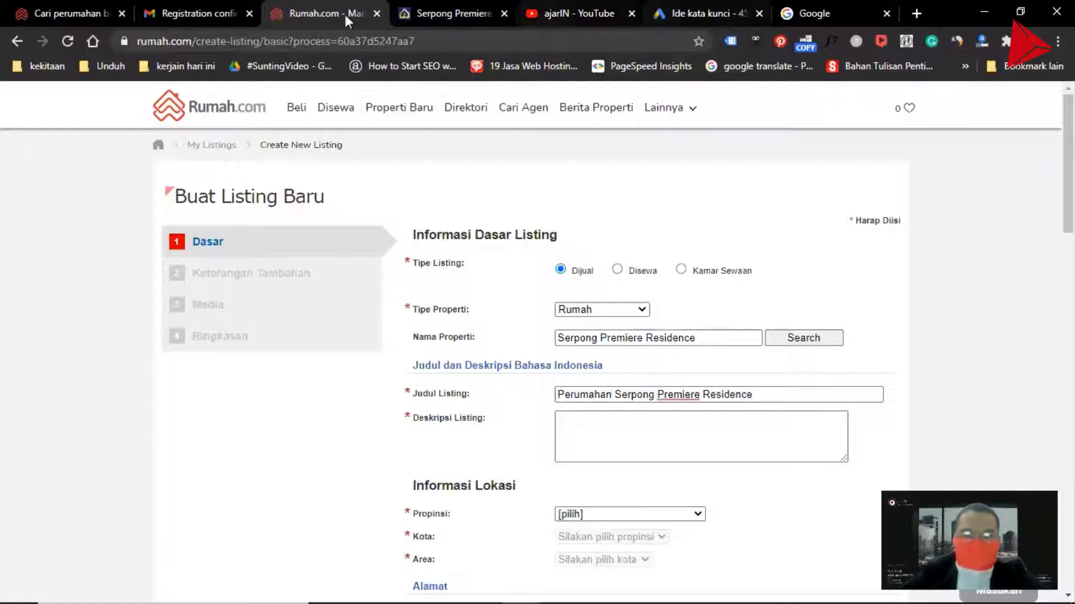
Return to the Properti Baru tab and scroll through the new property listings
left_click(88, 9)
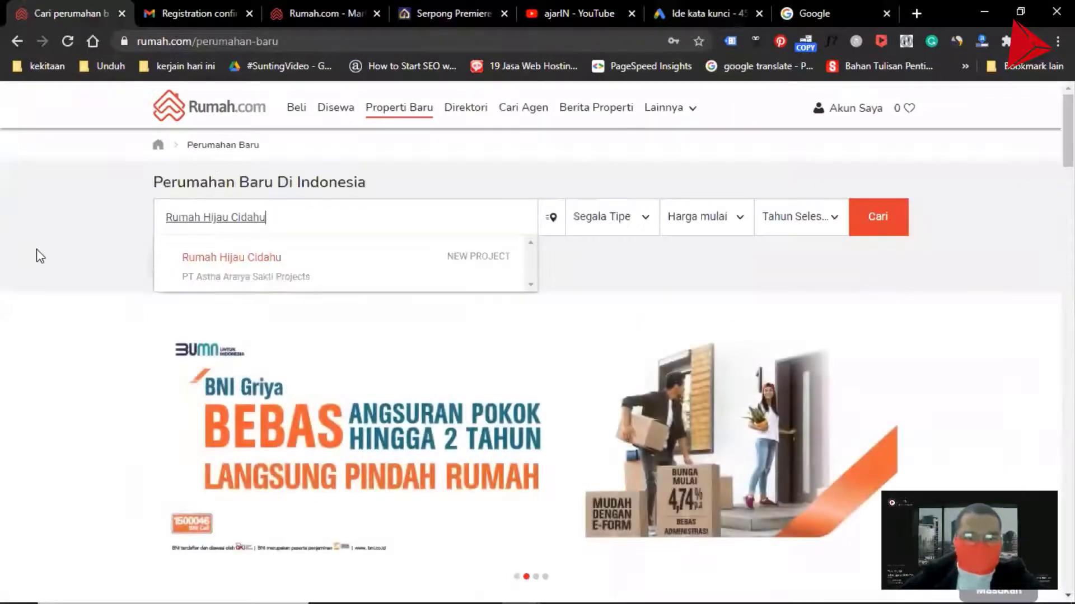
scroll(44, 257, "down", 2)
scroll(57, 258, "down", 10)
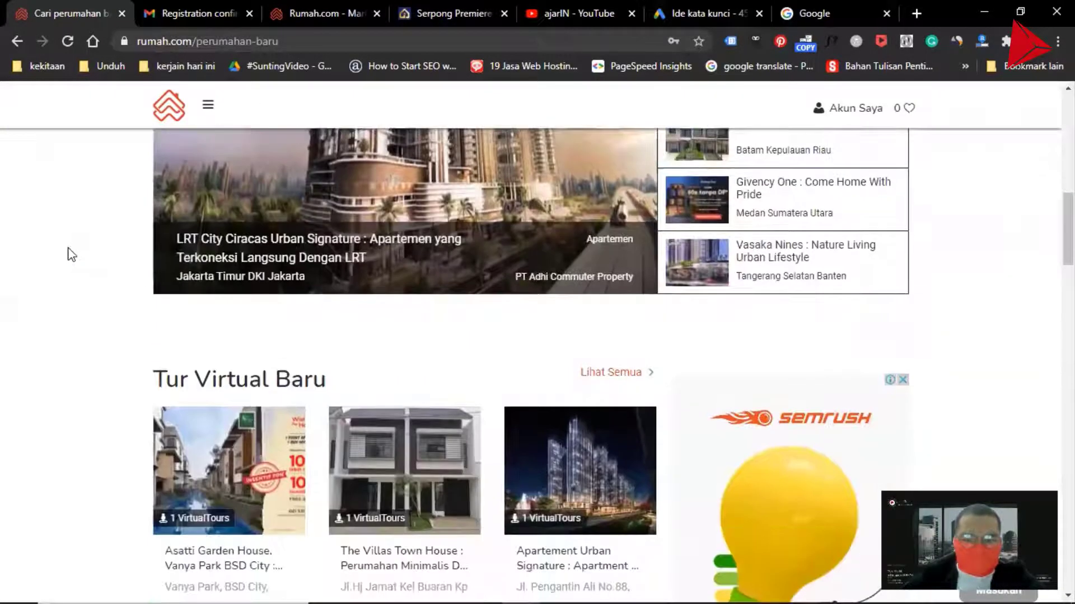
scroll(219, 285, "down", 4)
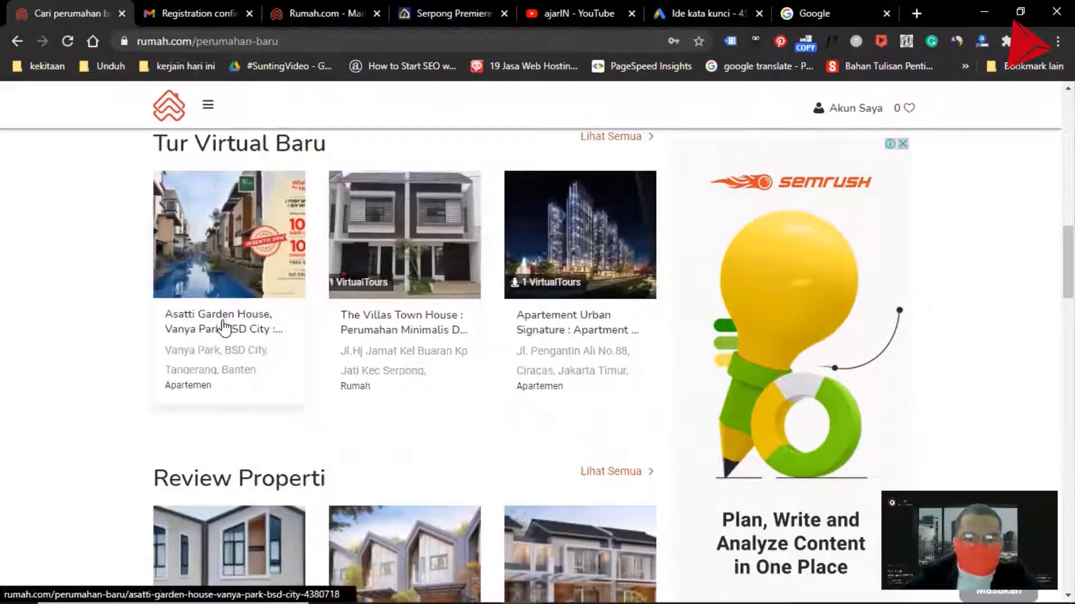
Scroll through the Serpong Premiere Residence website to review its content
left_click(431, 16)
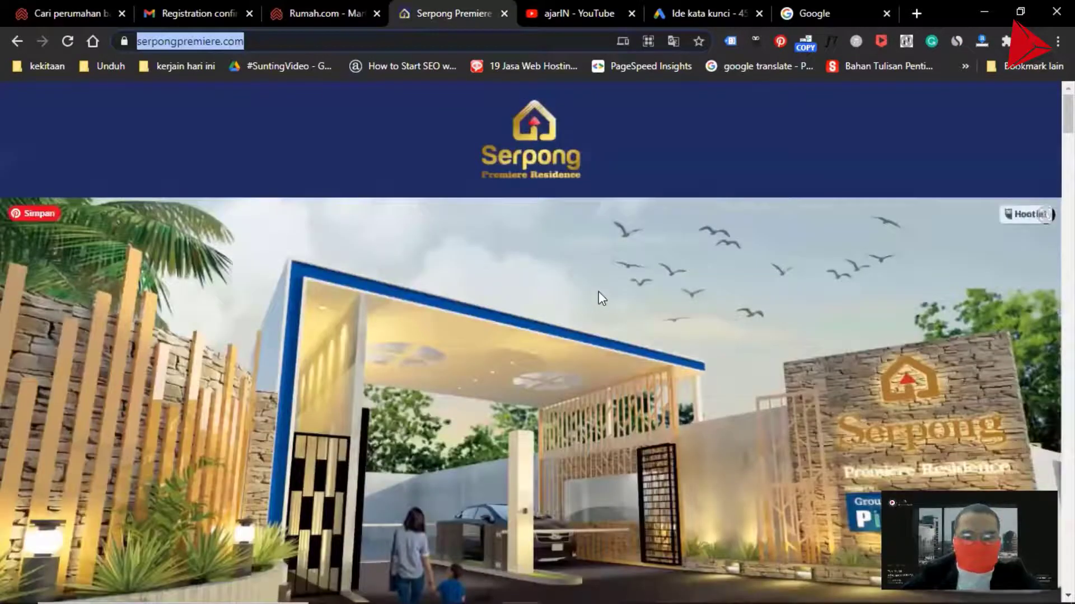
scroll(593, 288, "down", 8)
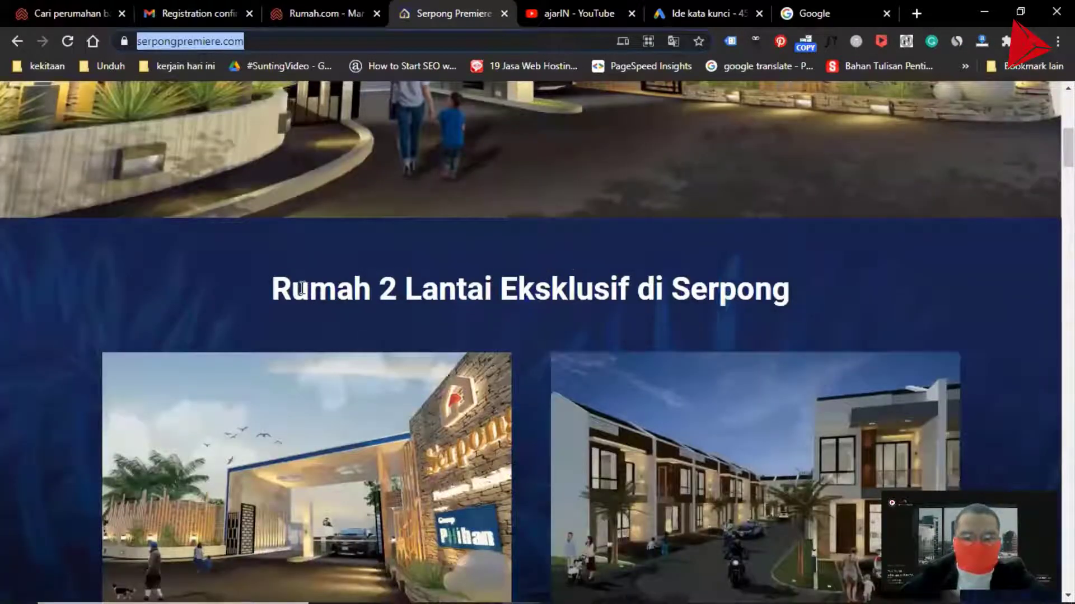
scroll(301, 288, "down", 15)
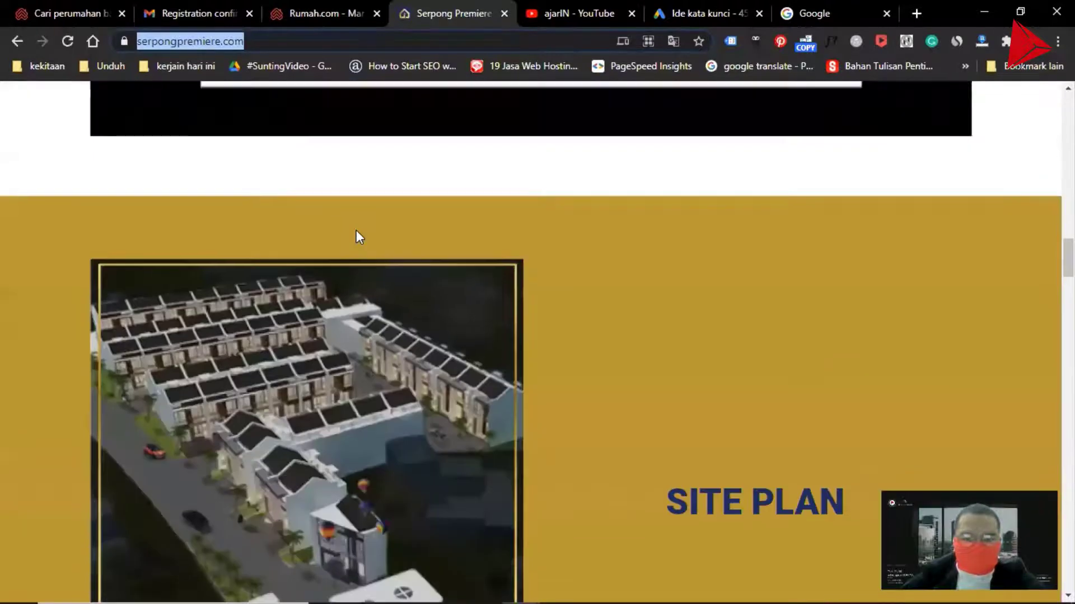
scroll(358, 236, "down", 20)
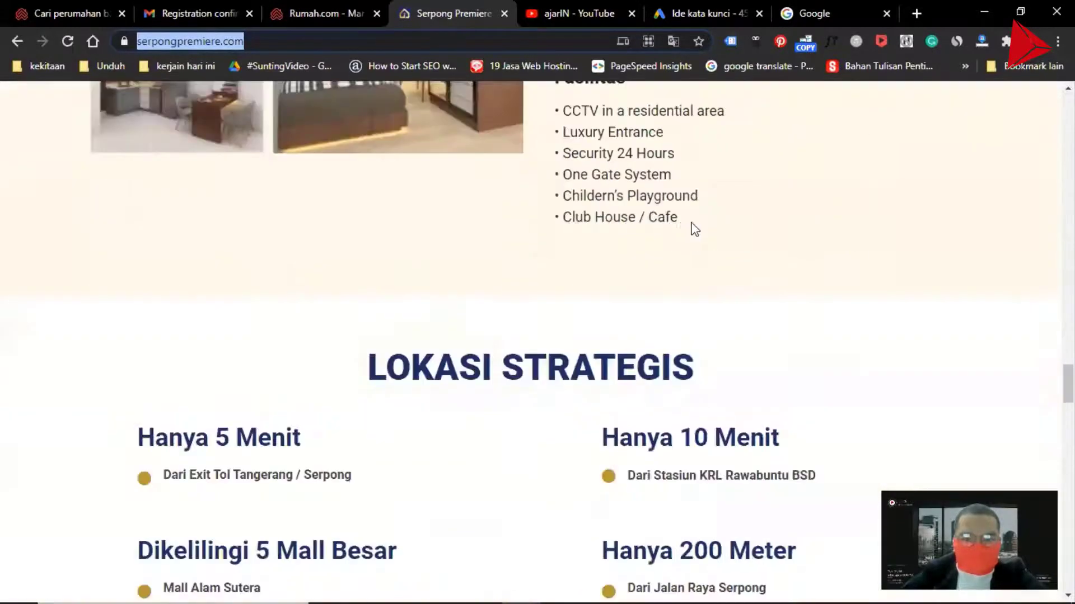
scroll(708, 235, "down", 7)
scroll(728, 246, "up", 6)
scroll(737, 235, "down", 14)
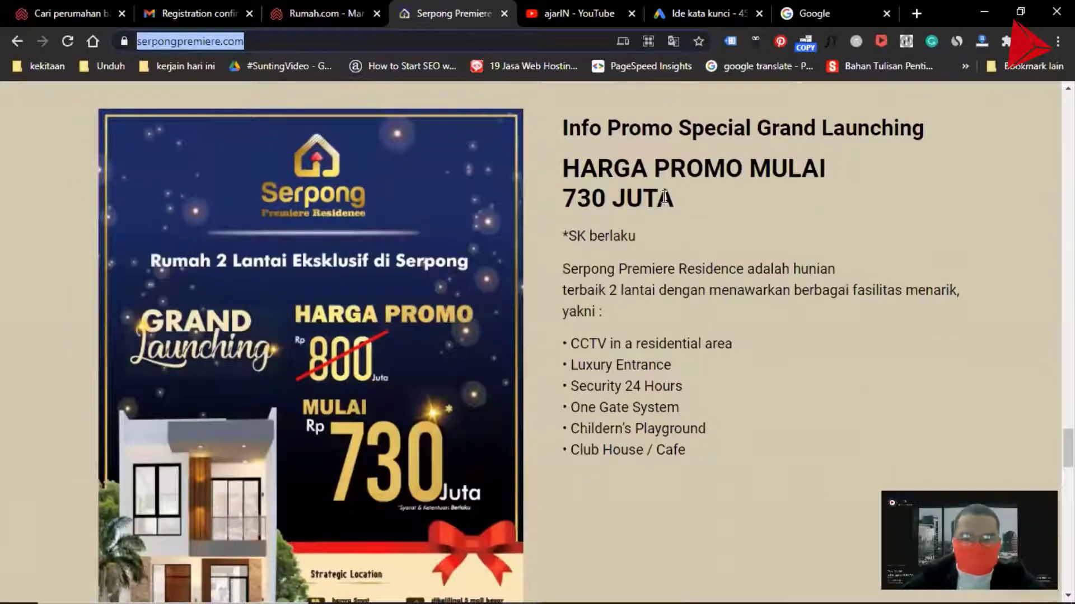
scroll(674, 209, "down", 20)
scroll(902, 232, "up", 5)
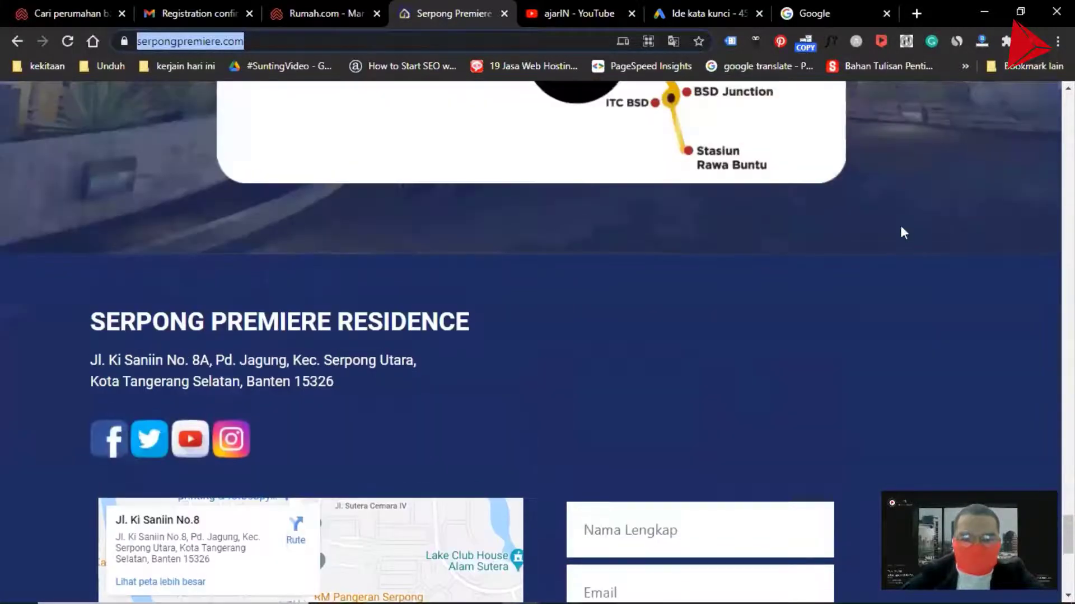
scroll(903, 233, "up", 20)
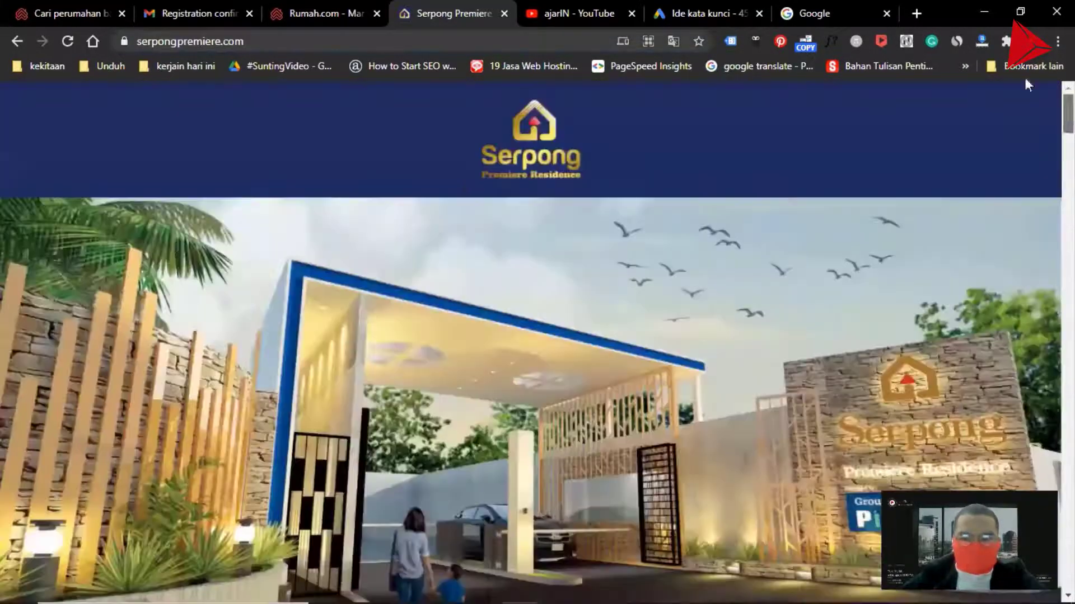
scroll(333, 391, "down", 5)
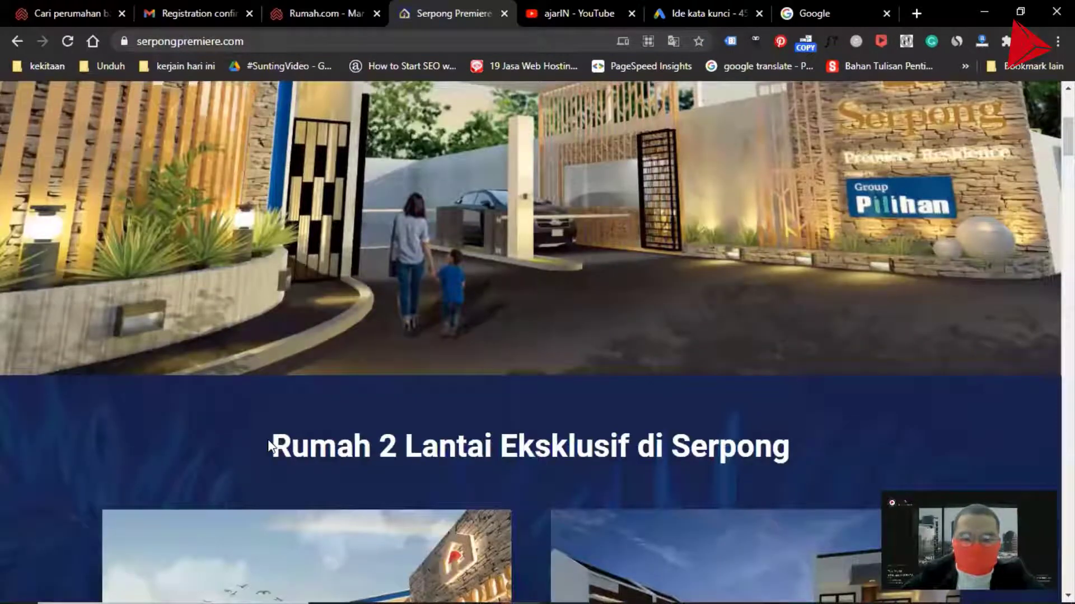
Copy the heading Rumah 2 Lantai Eksklusif from the website and append it to the listing title after a colon
left_click_drag(268, 446, 630, 448)
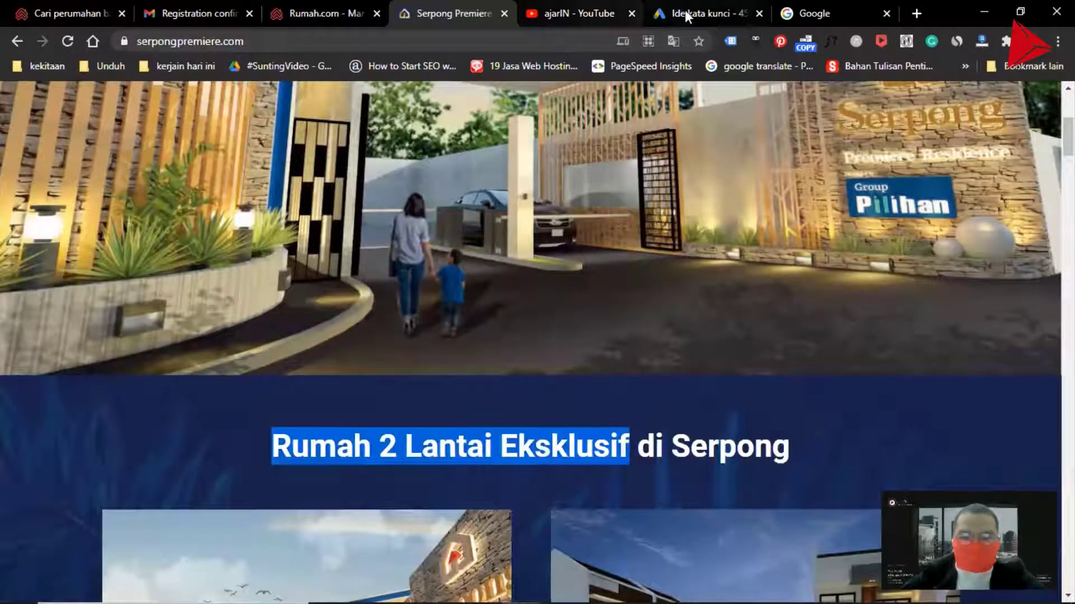
left_click(318, 13)
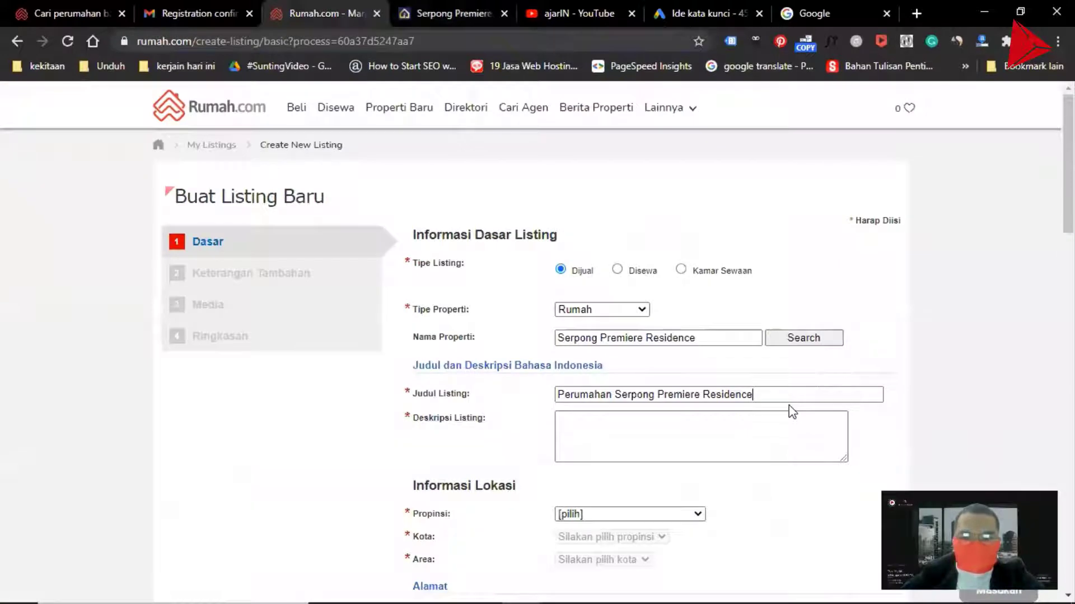
type(":")
key("ctrl+v")
left_click(633, 420)
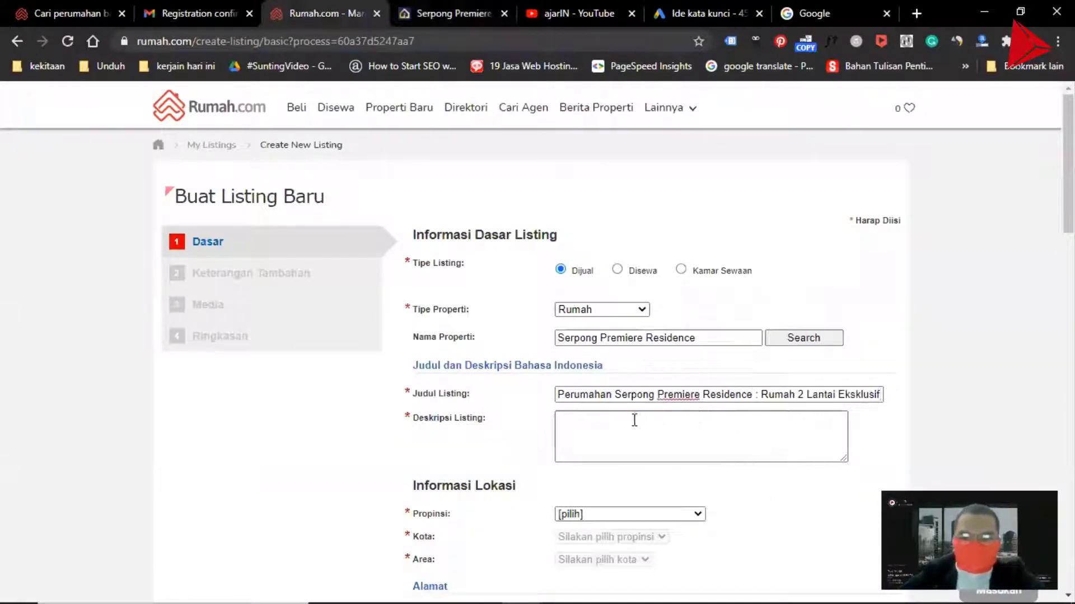
Copy the website's LOKASI STRATEGIS section and paste it into the Deskripsi Listing field
left_click(447, 14)
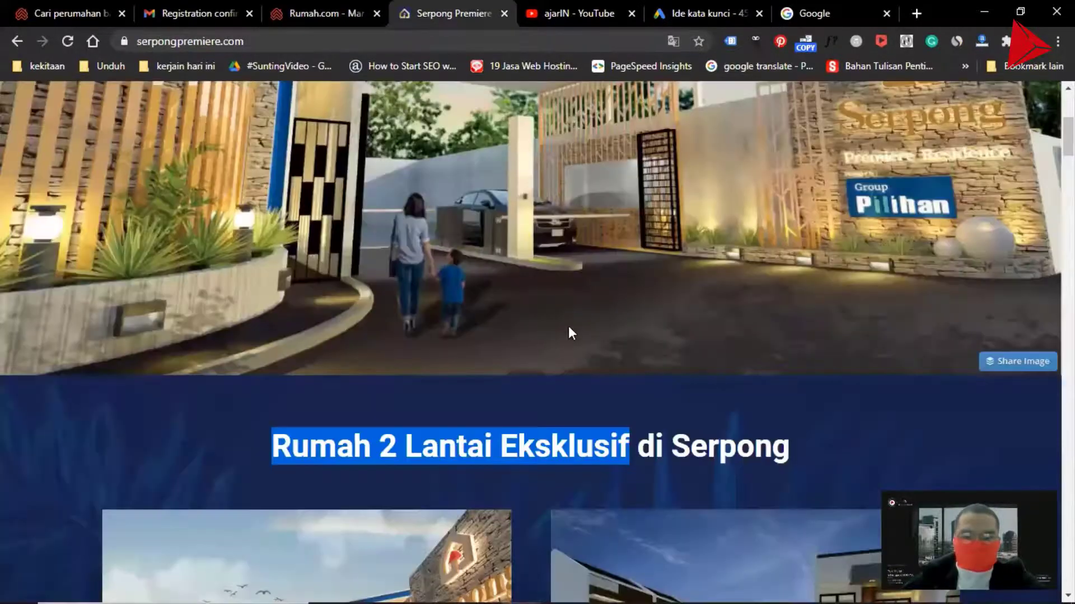
scroll(602, 307, "down", 15)
scroll(599, 302, "down", 12)
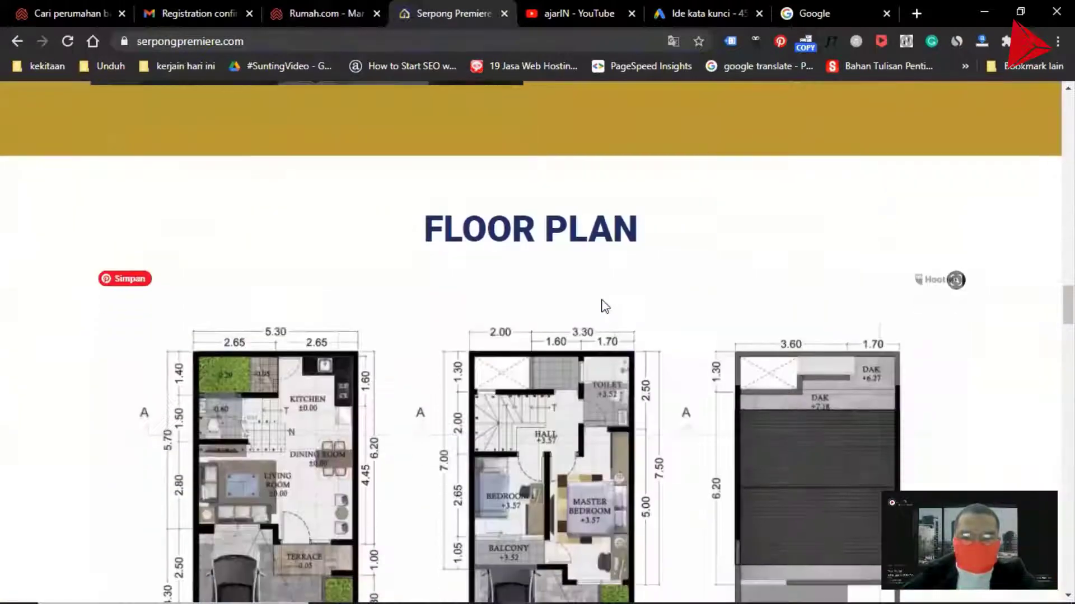
scroll(593, 305, "up", 5)
scroll(594, 305, "down", 8)
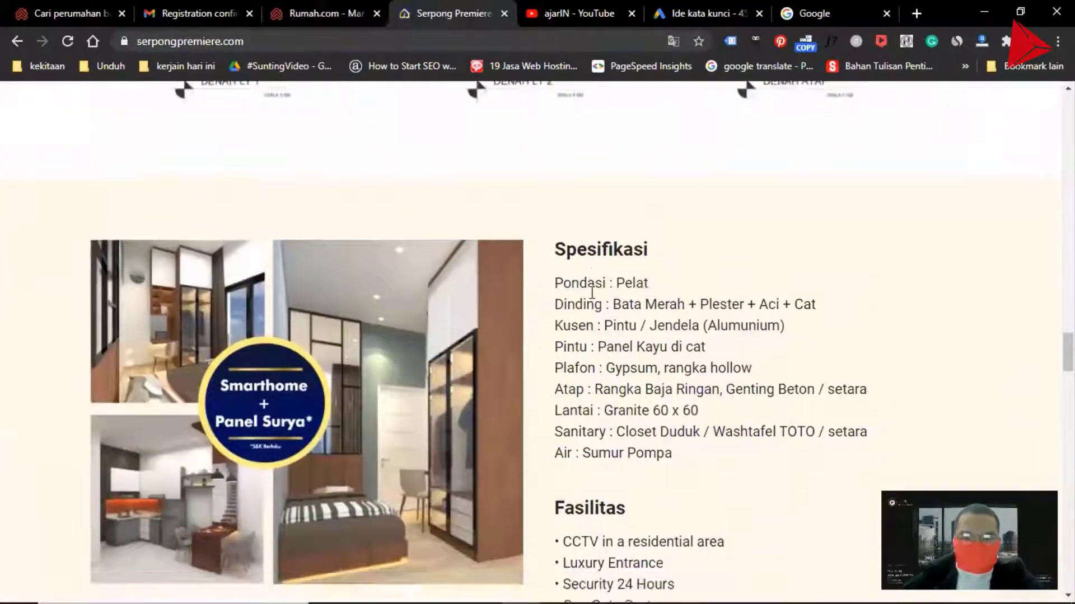
scroll(605, 268, "down", 5)
scroll(611, 268, "up", 10)
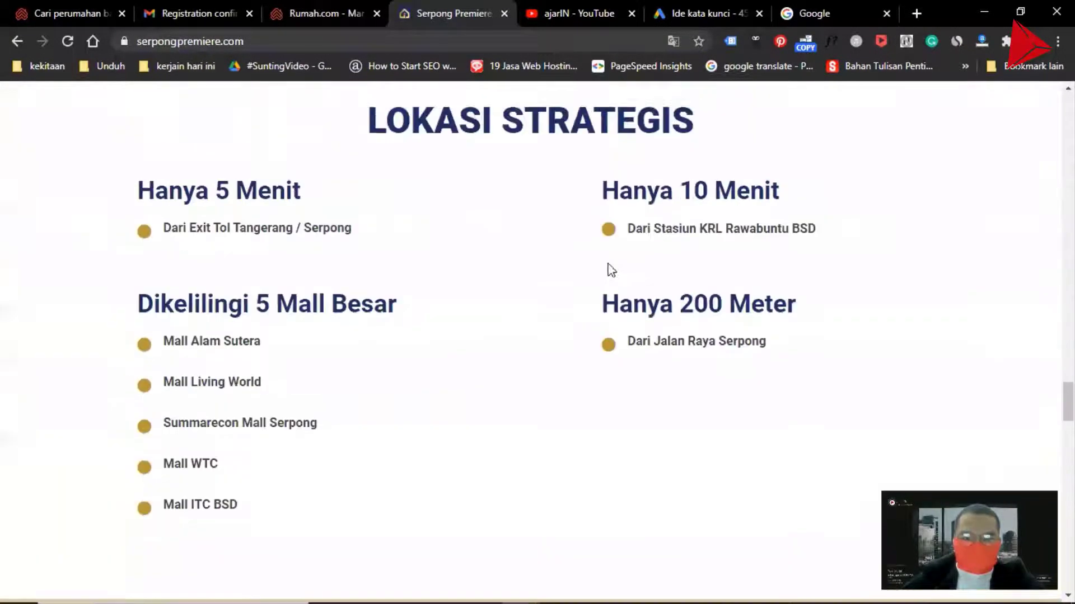
left_click_drag(370, 197, 750, 276)
scroll(343, 331, "down", 3)
left_click(315, 11)
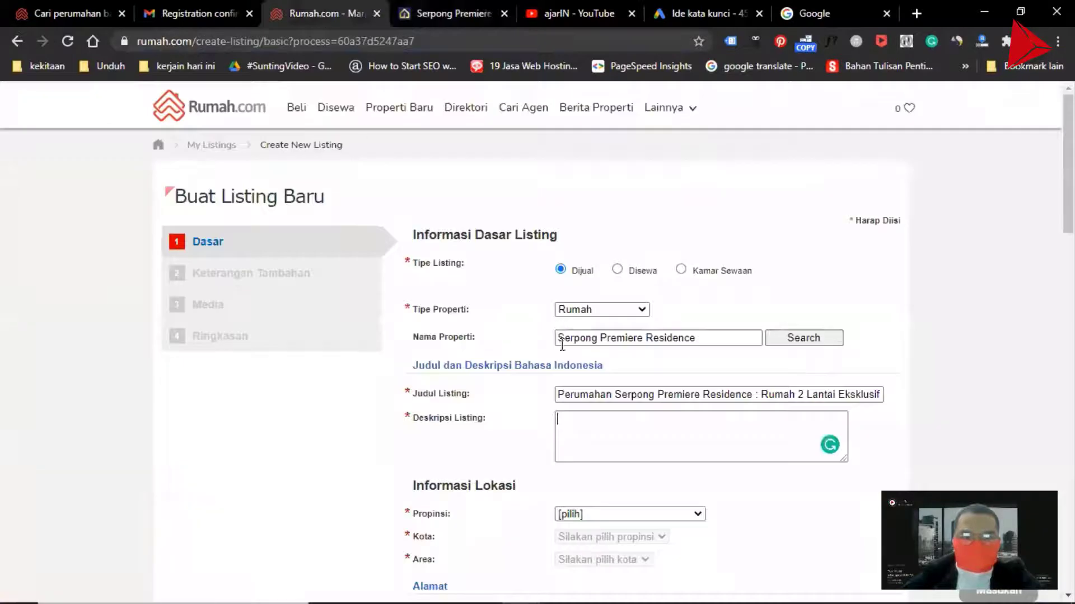
scroll(611, 434, "down", 3)
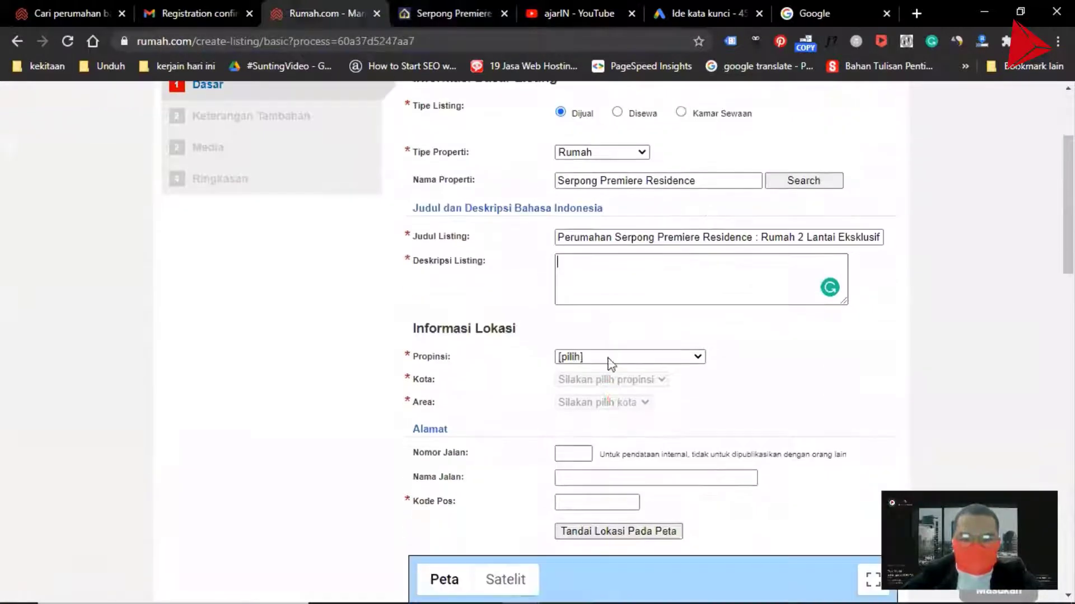
key("ctrl+v")
scroll(611, 291, "up", 2)
scroll(610, 291, "up", 2)
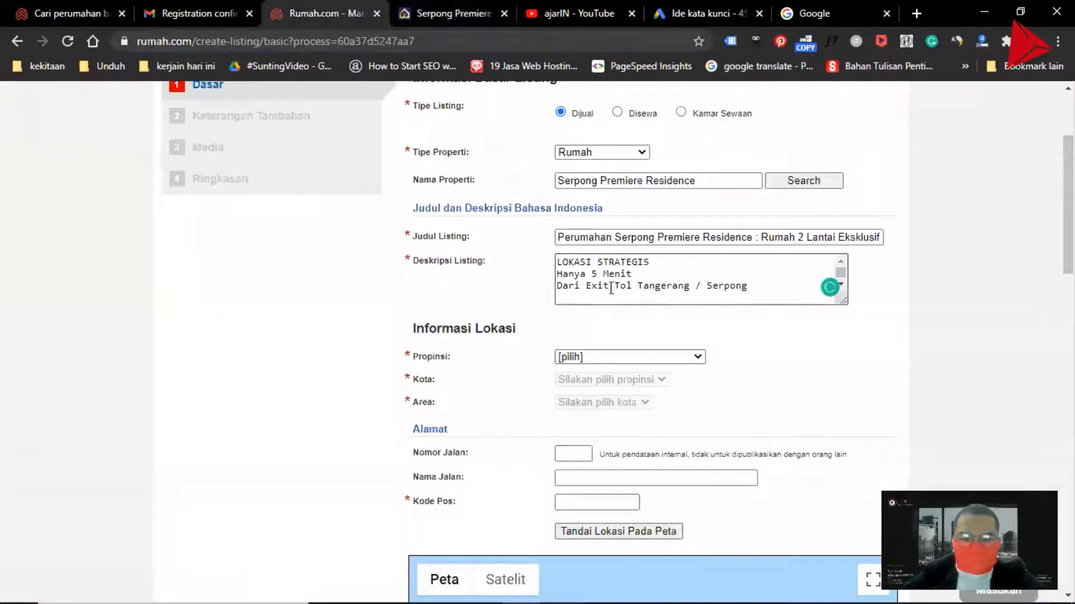
Compare the pasted description text against the website's location section
left_click(673, 263)
key("Right")
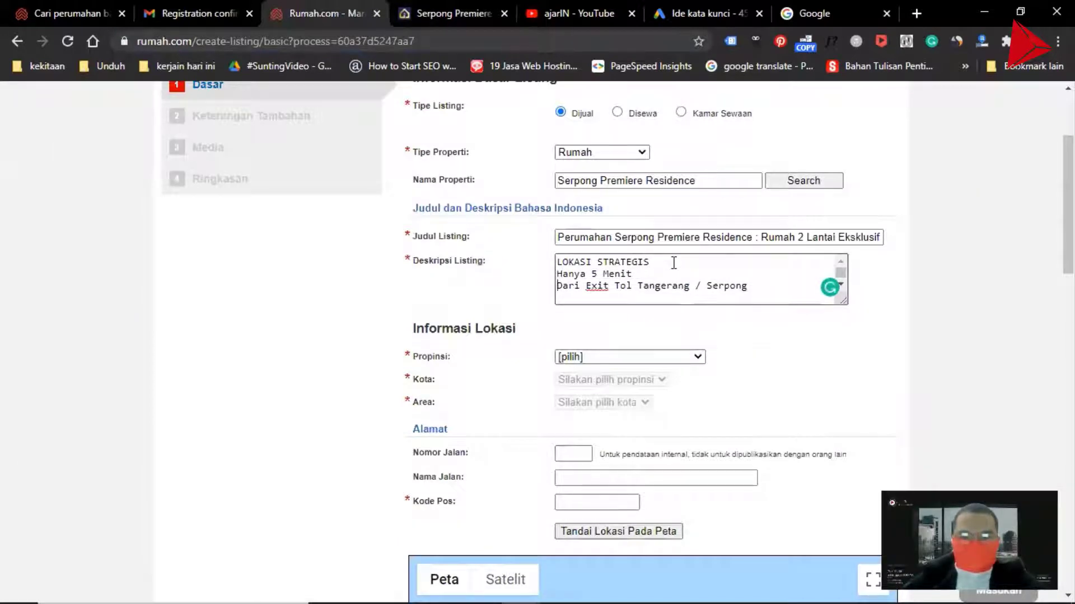
left_click(434, 15)
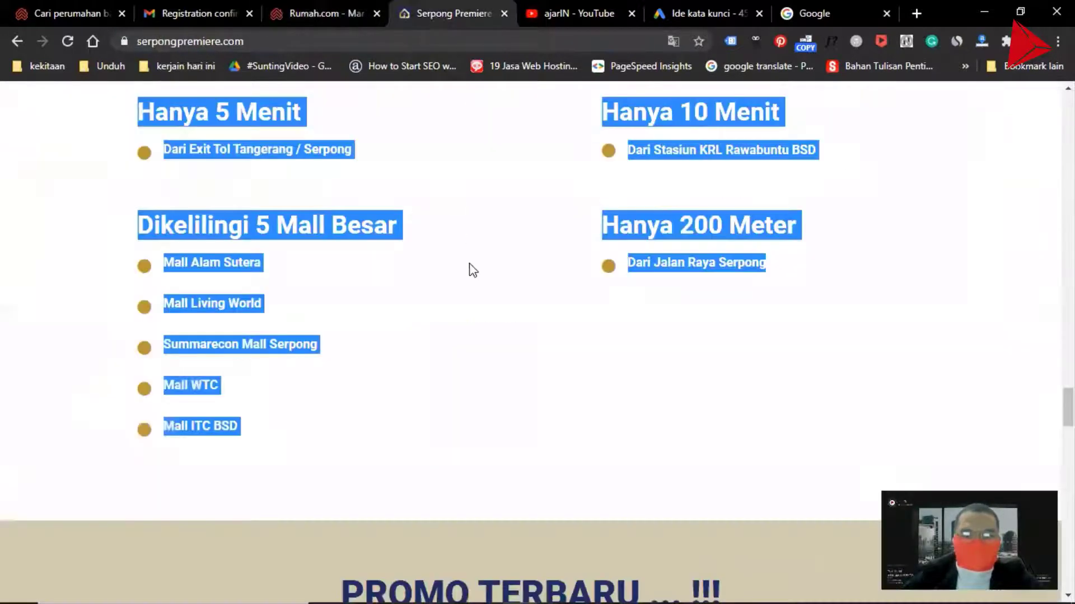
scroll(473, 270, "up", 3)
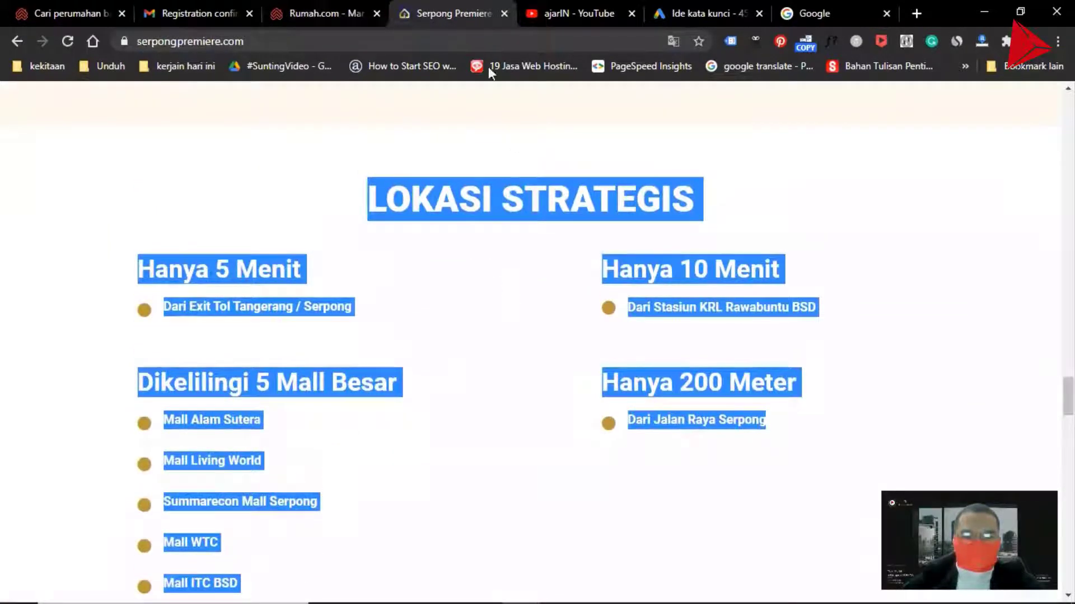
left_click(318, 12)
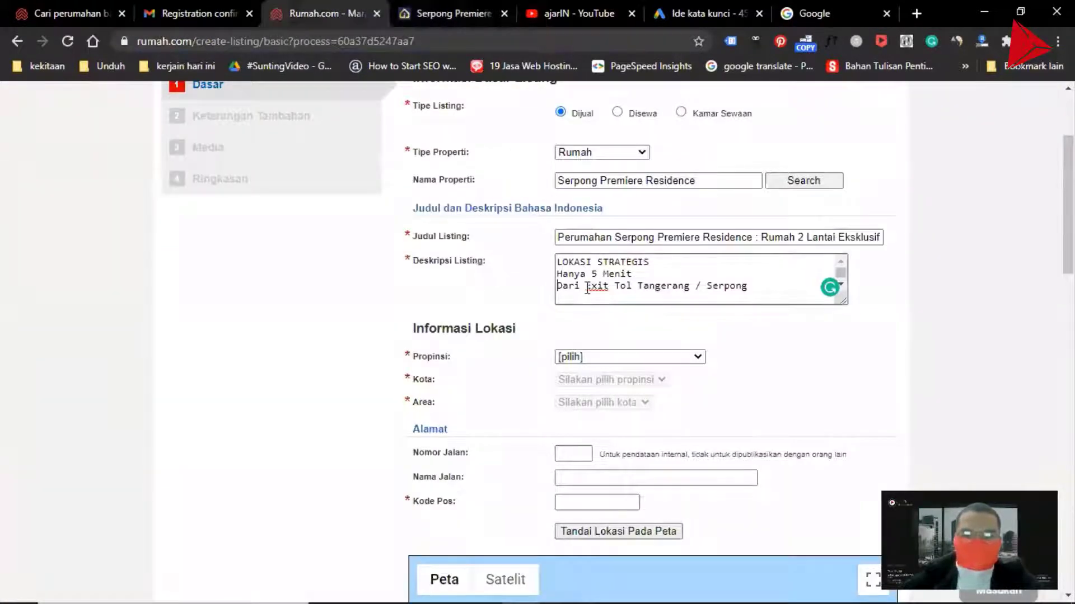
key("Down")
key("Down")
scroll(587, 288, "down", 3)
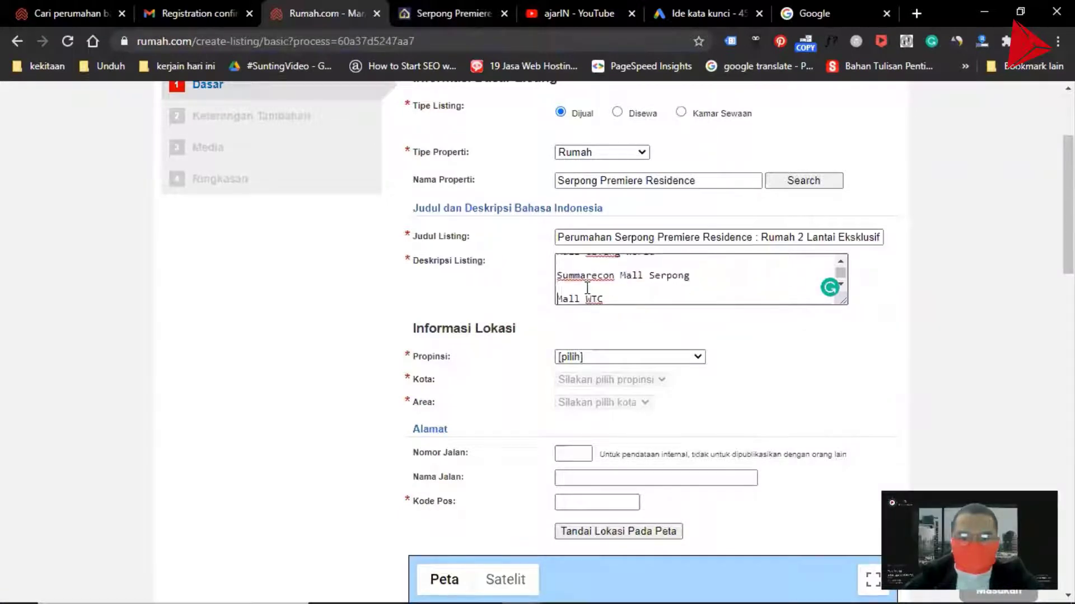
scroll(587, 289, "up", 3)
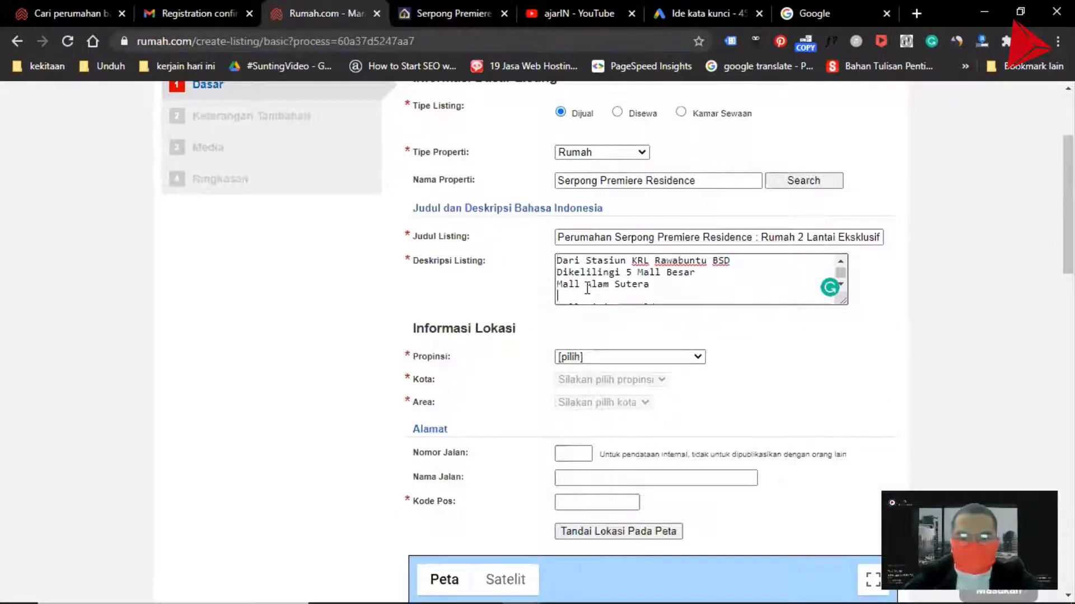
Delete the blank line after Mall Living World in the description
key("Down")
key("Down")
key("Up")
key("Up")
key("Up")
key("Up")
key("Up")
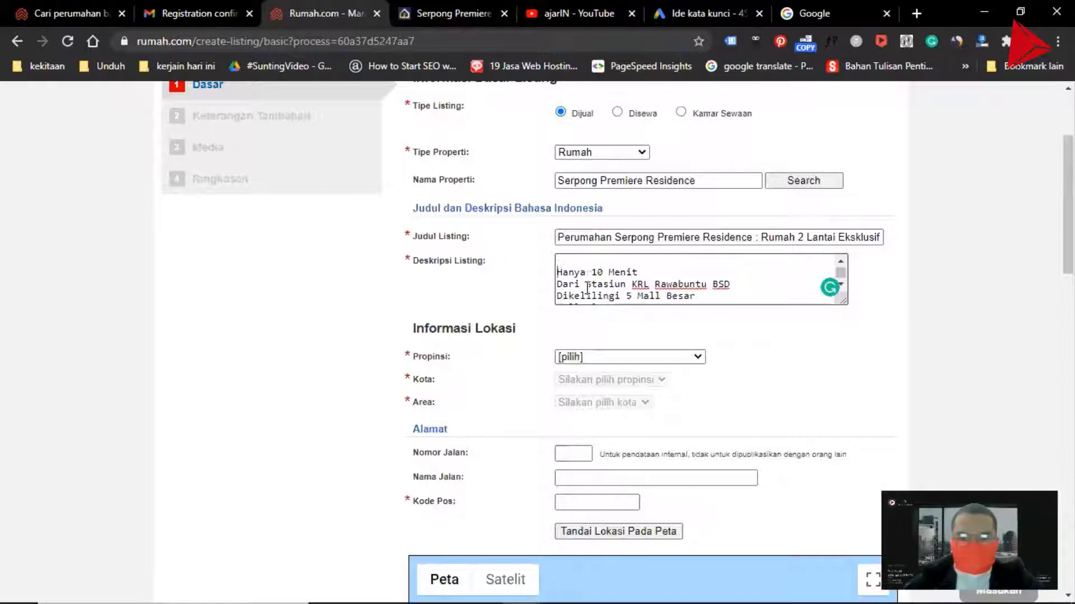
key("Down")
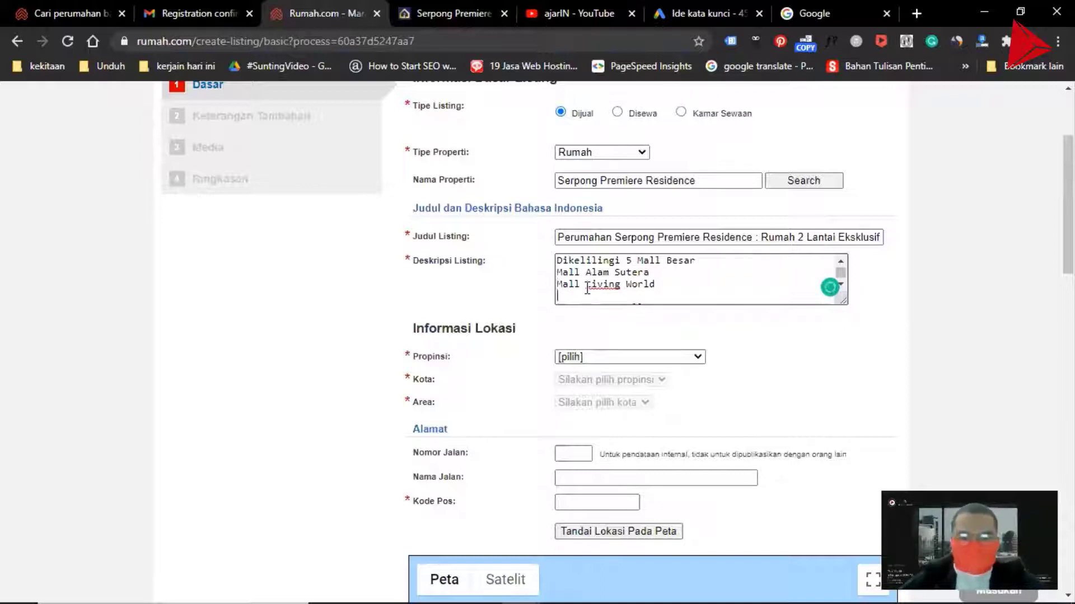
key("BackSpace")
scroll(593, 287, "down", 1)
scroll(601, 287, "up", 1)
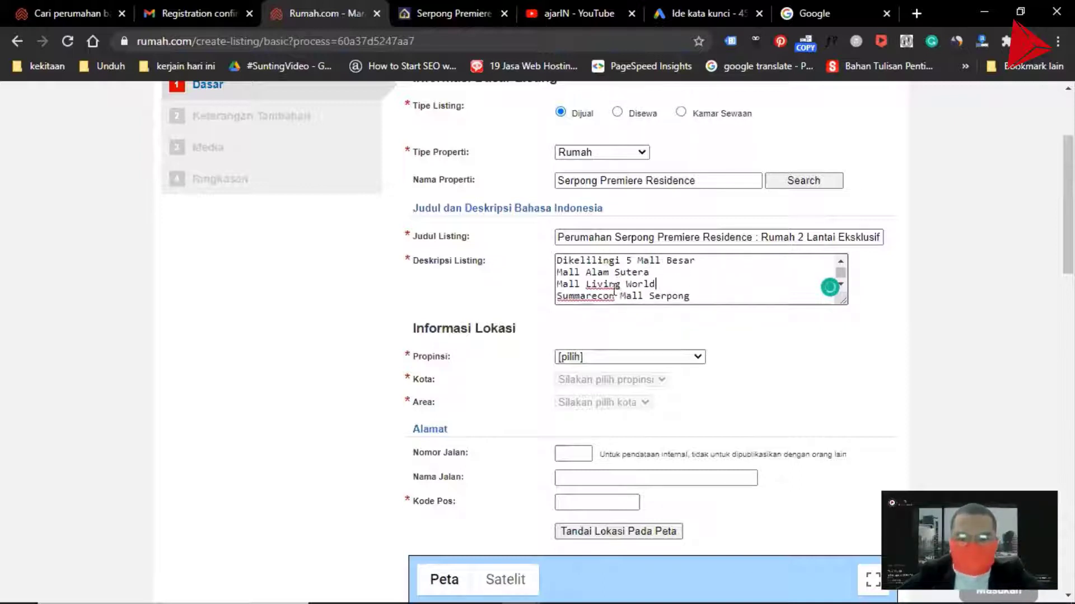
scroll(613, 285, "down", 1)
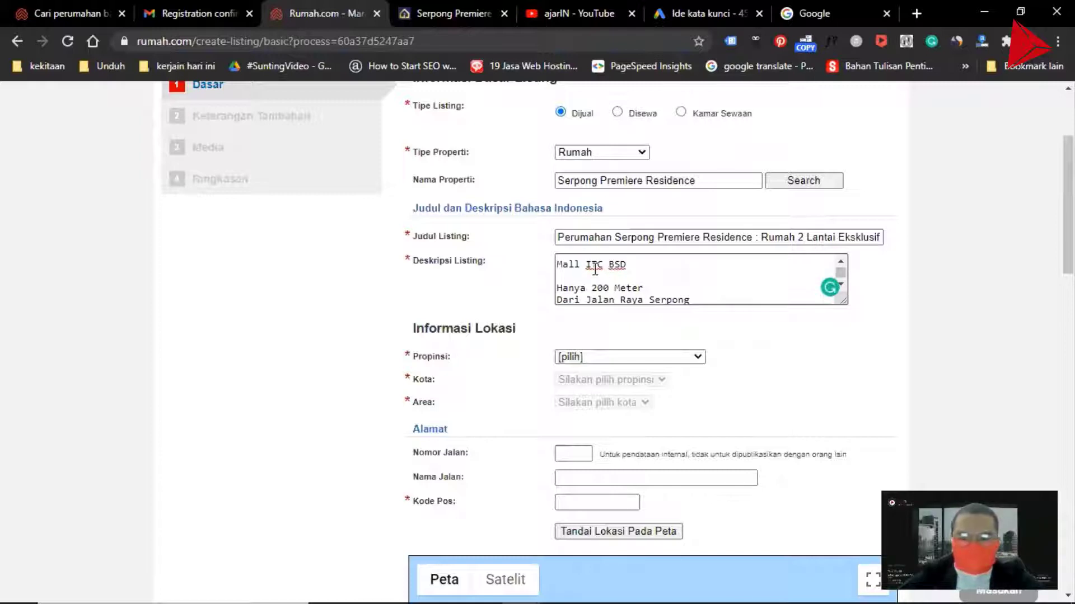
scroll(595, 270, "up", 2)
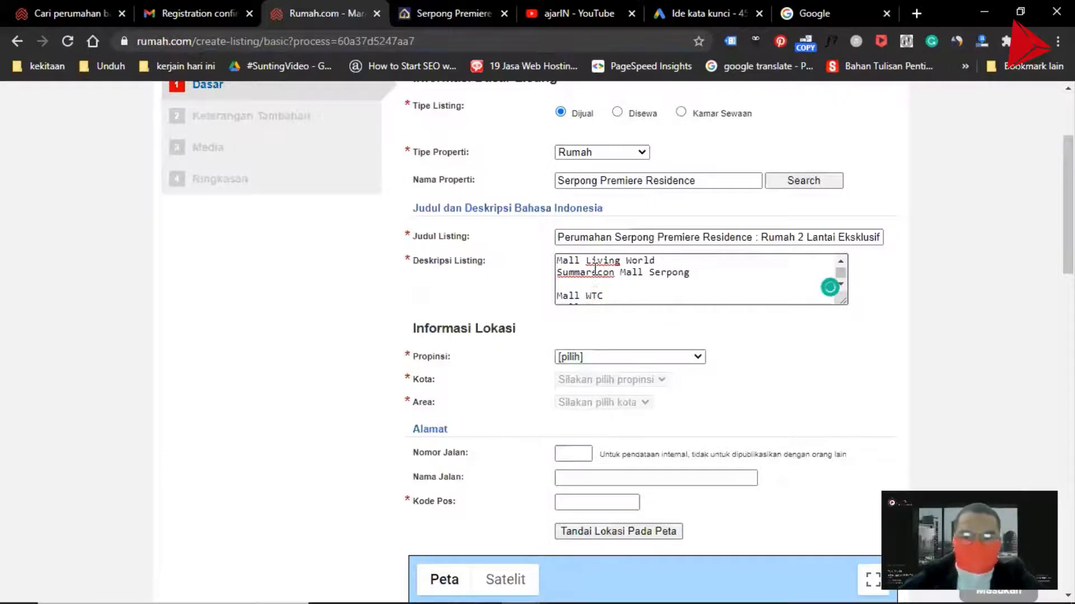
scroll(594, 271, "down", 3)
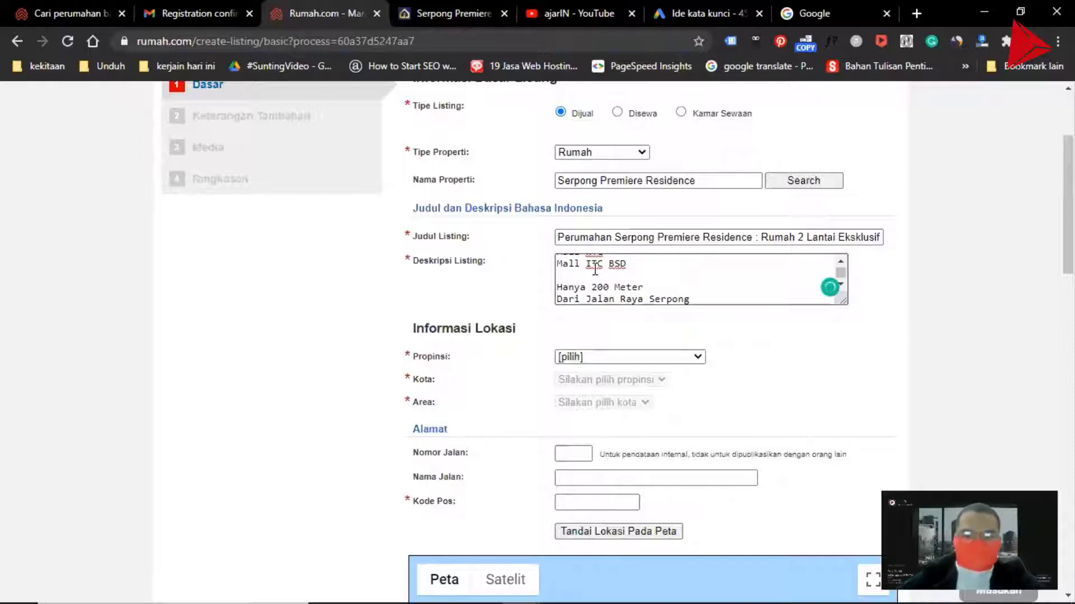
left_click(594, 358)
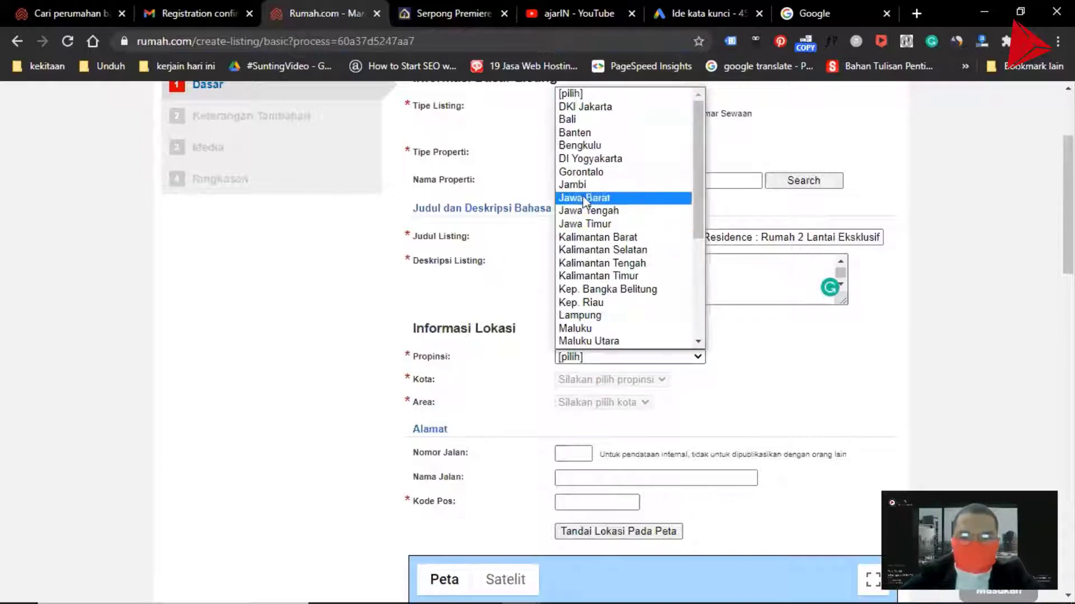
left_click(586, 108)
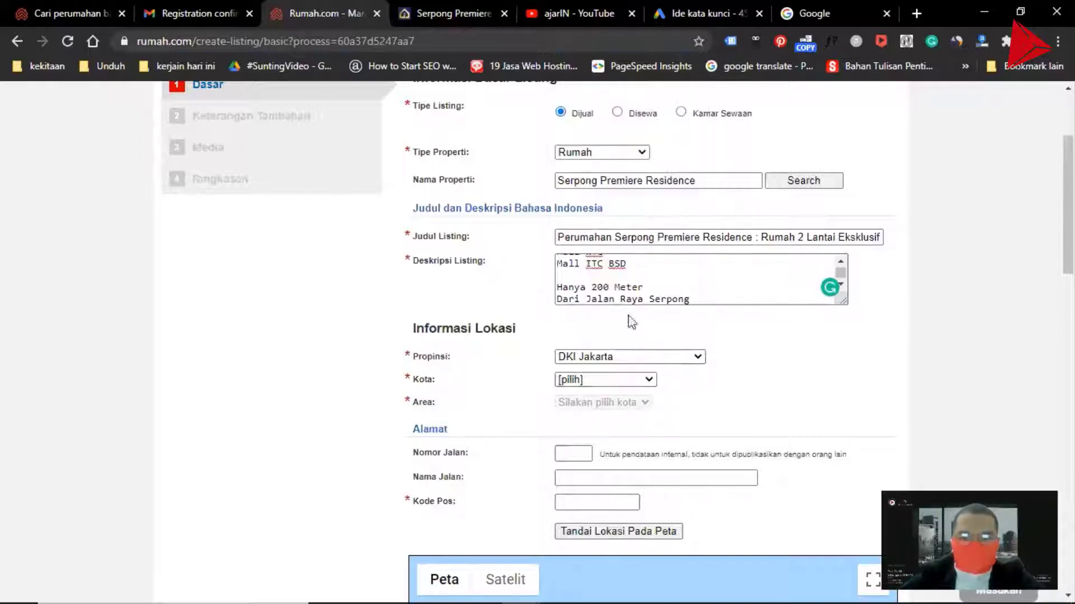
left_click(604, 382)
left_click(734, 404)
Set the province to Banten and the city to Tangerang Selatan in the location section
left_click(655, 356)
scroll(621, 295, "down", 3)
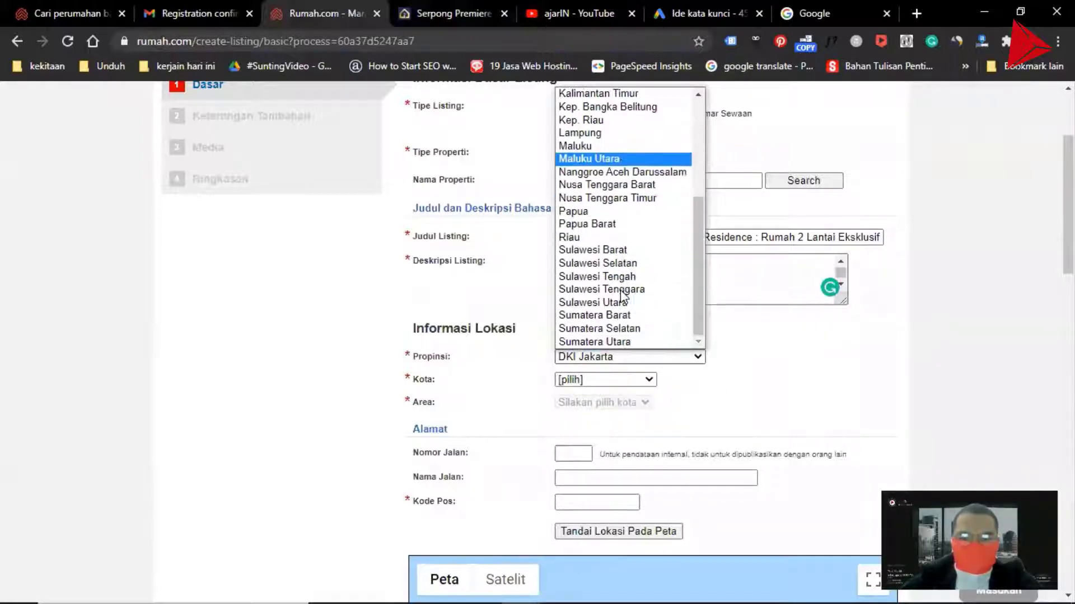
scroll(622, 295, "up", 5)
left_click(587, 131)
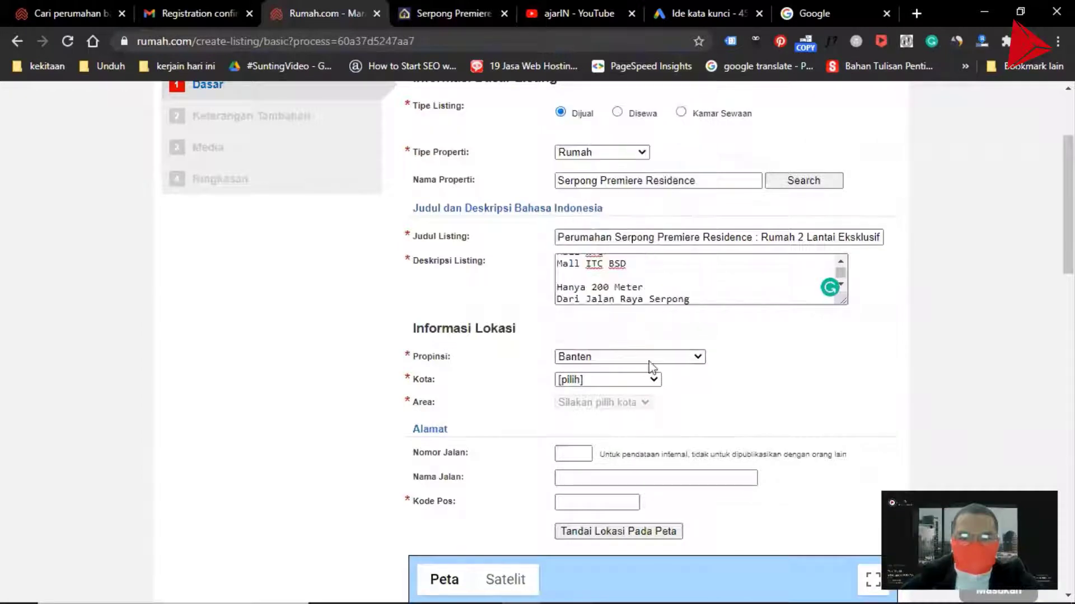
left_click(594, 381)
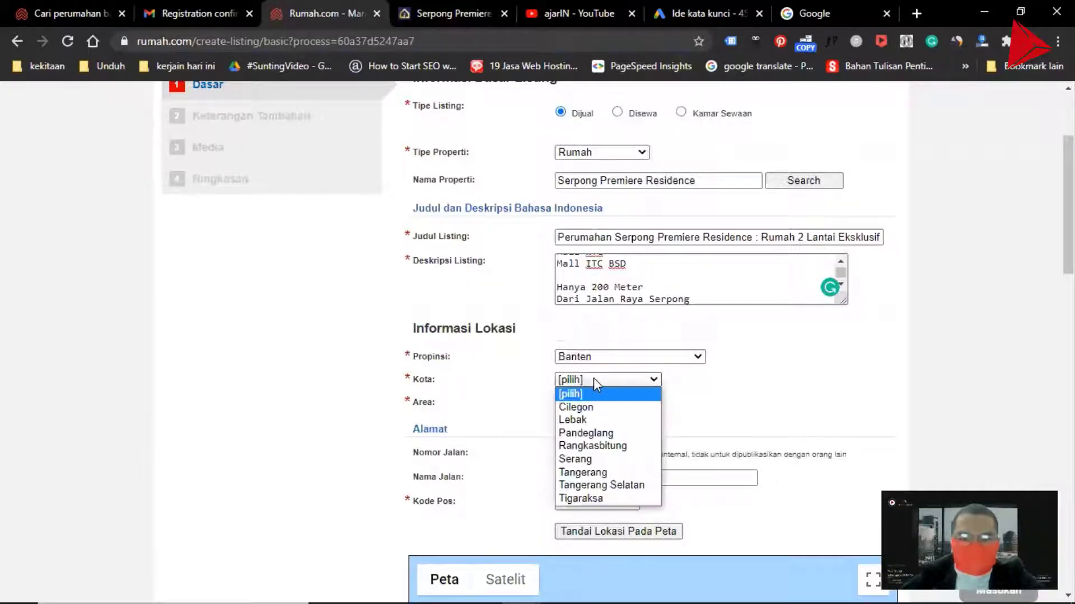
left_click(631, 484)
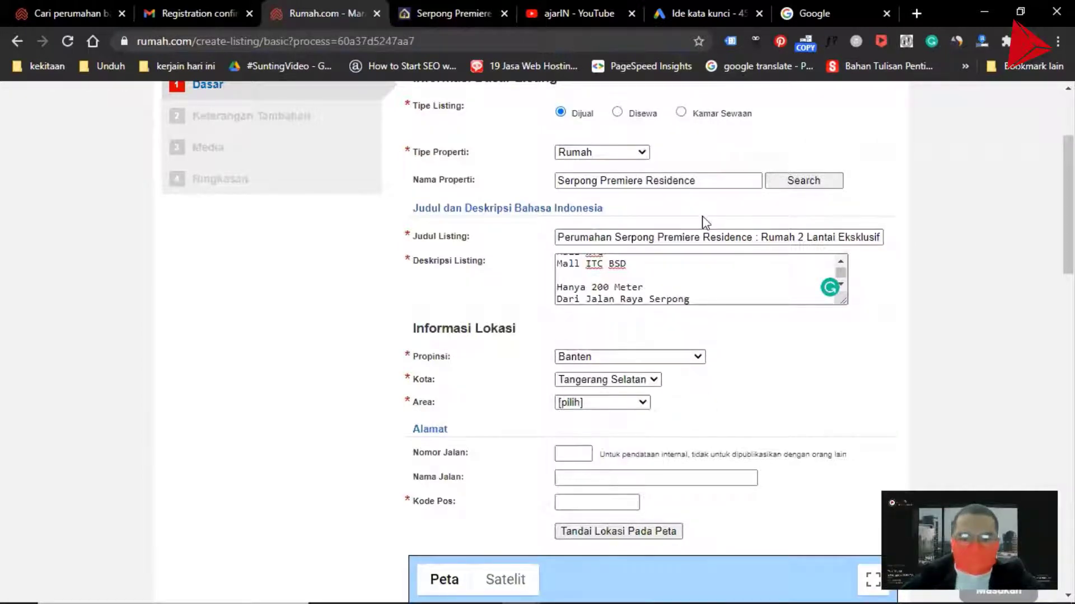
Look up the property's address at the bottom of the developer website
left_click(431, 12)
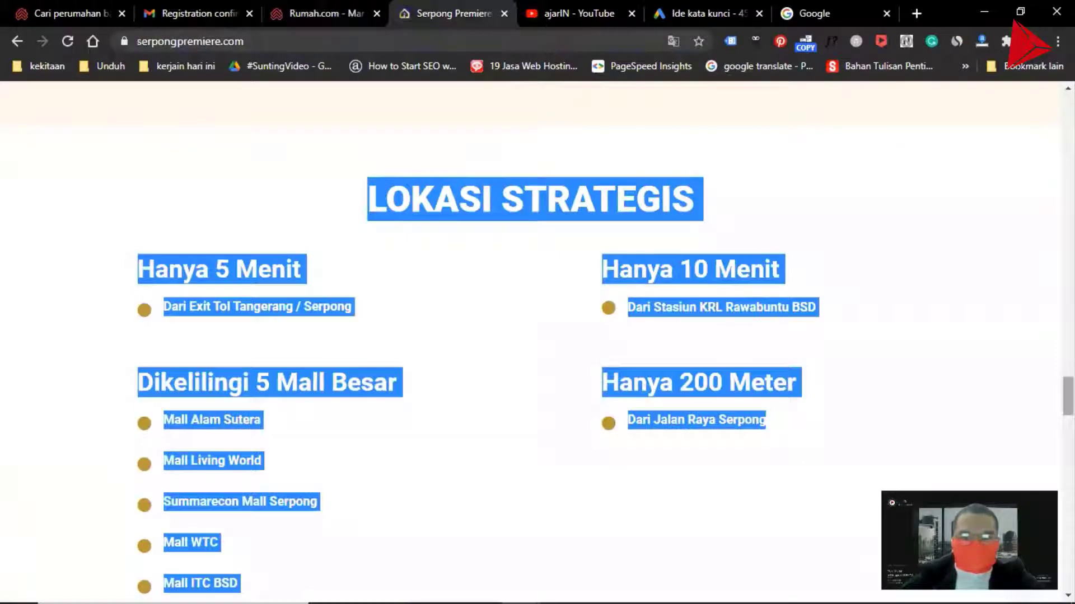
left_click_drag(1068, 396, 1067, 520)
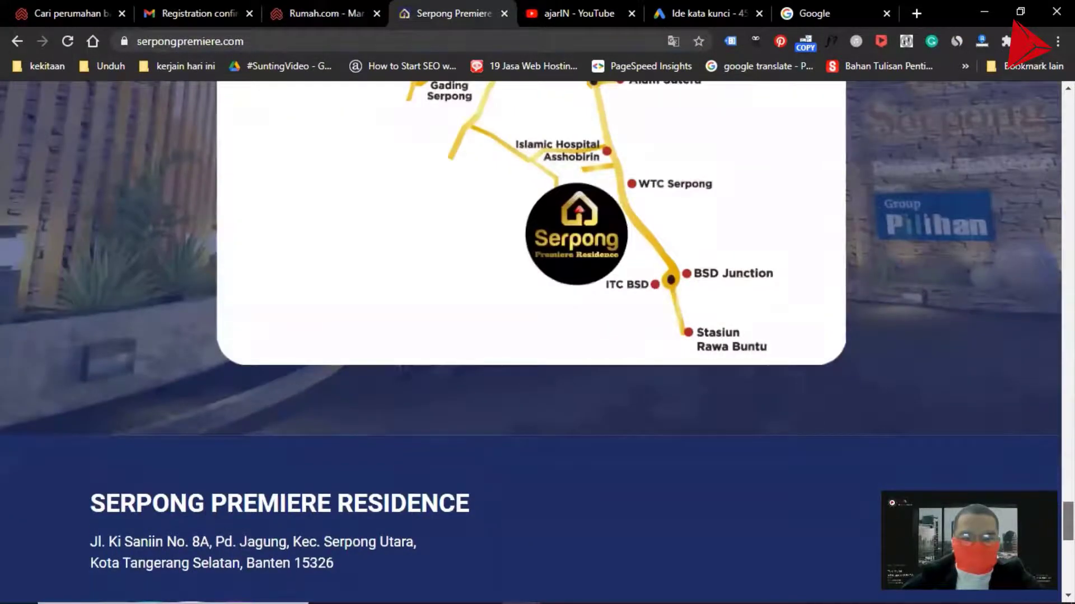
key("Home")
left_click(543, 12)
left_click(694, 14)
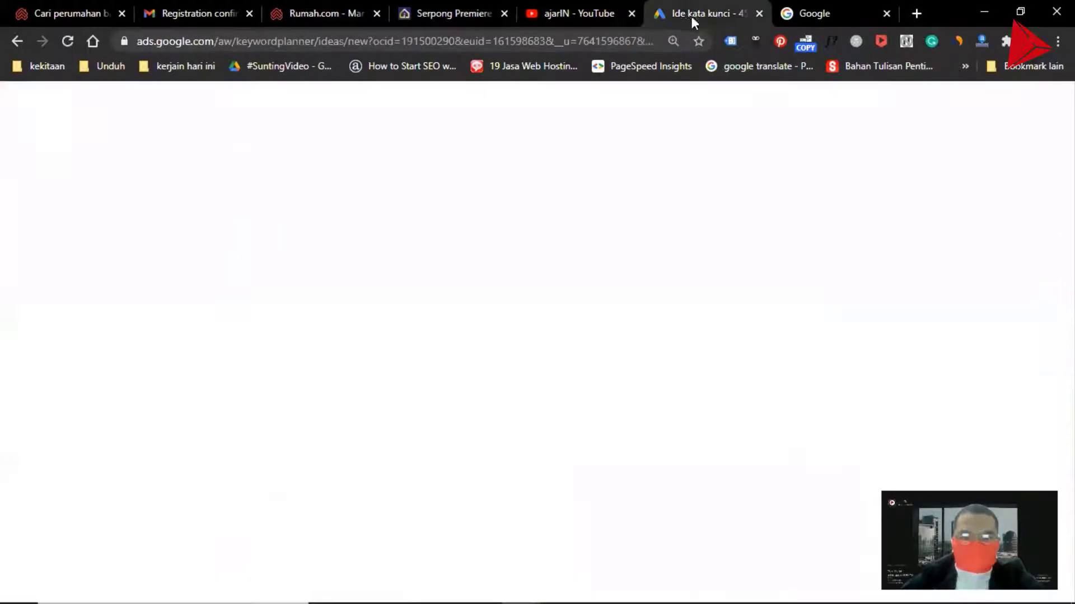
left_click(289, 13)
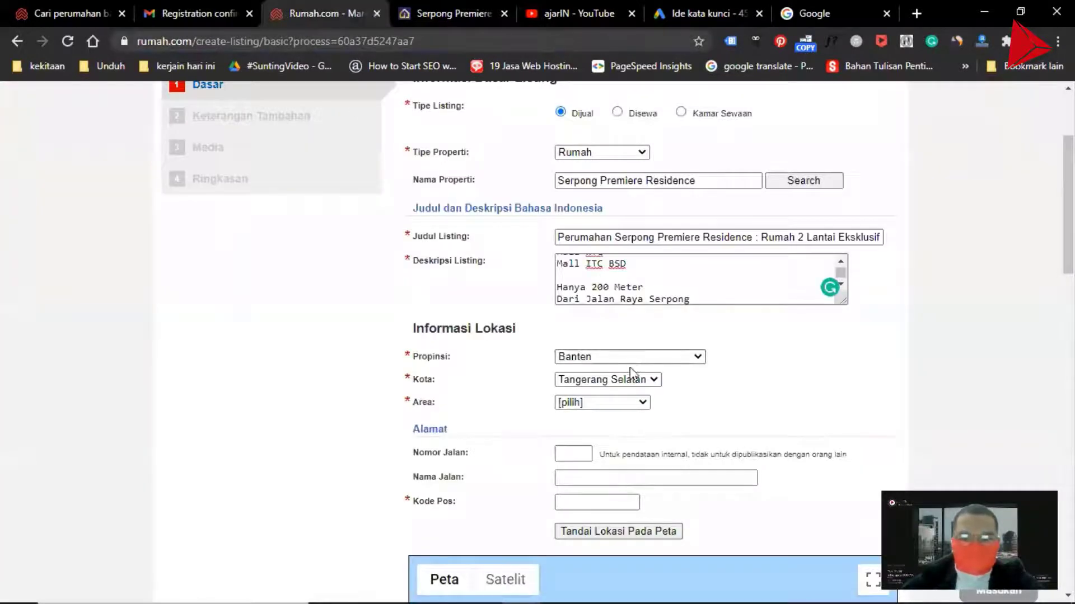
Set the area to Serpong Utara, checking the developer website's address along the way
left_click(600, 403)
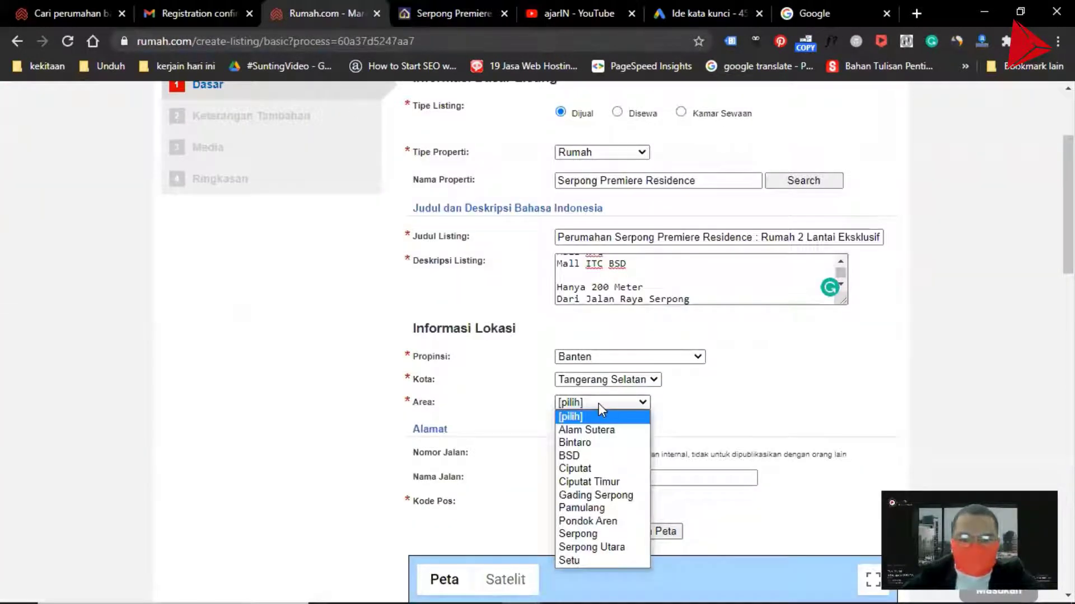
left_click(613, 534)
left_click(446, 16)
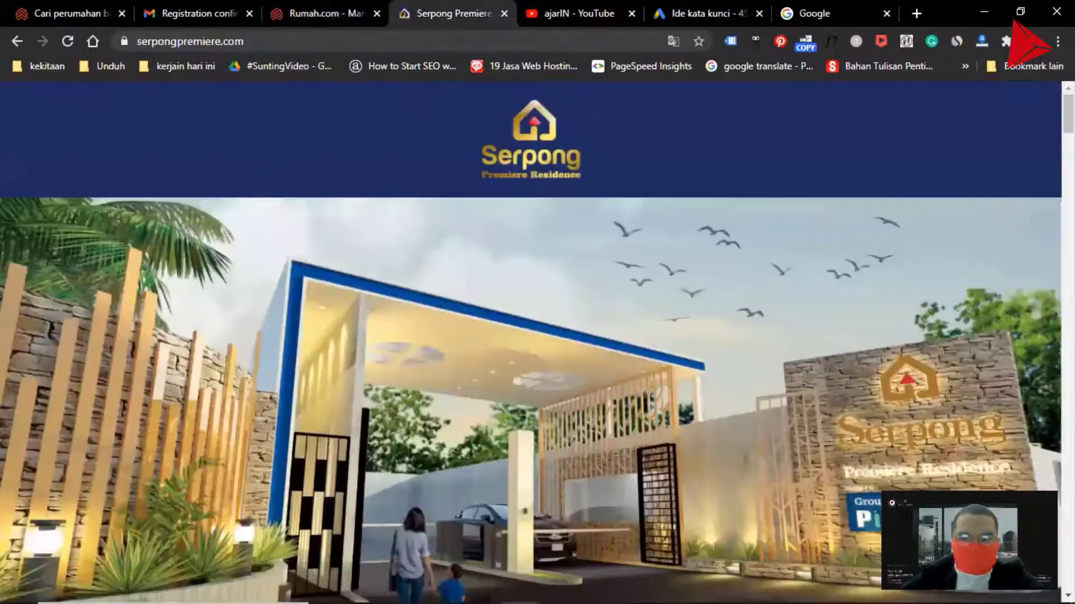
scroll(537, 335, "down", 15)
scroll(537, 335, "up", 8)
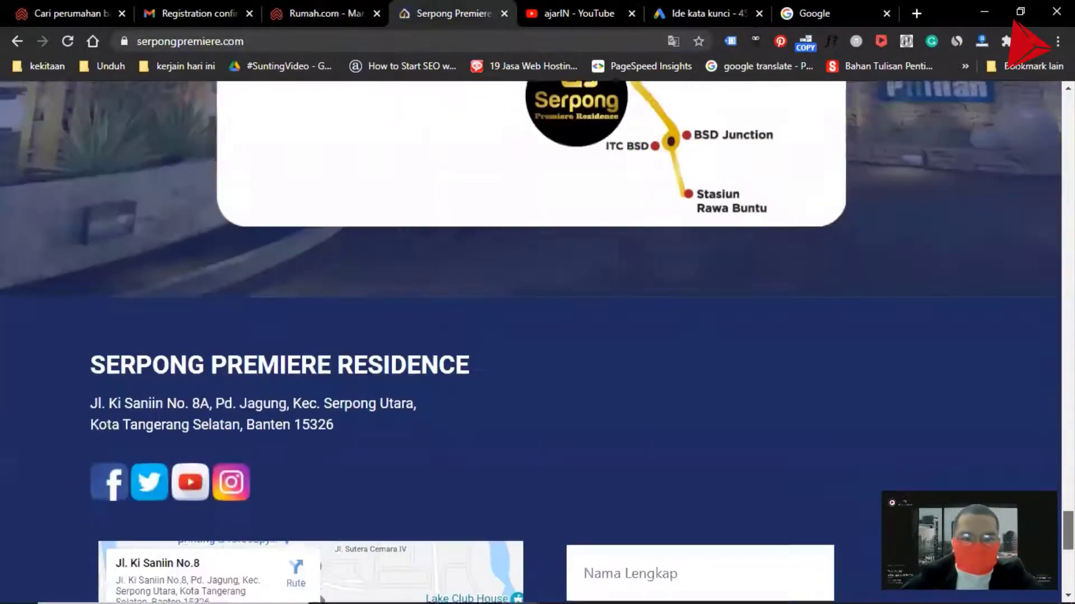
scroll(538, 336, "up", 10)
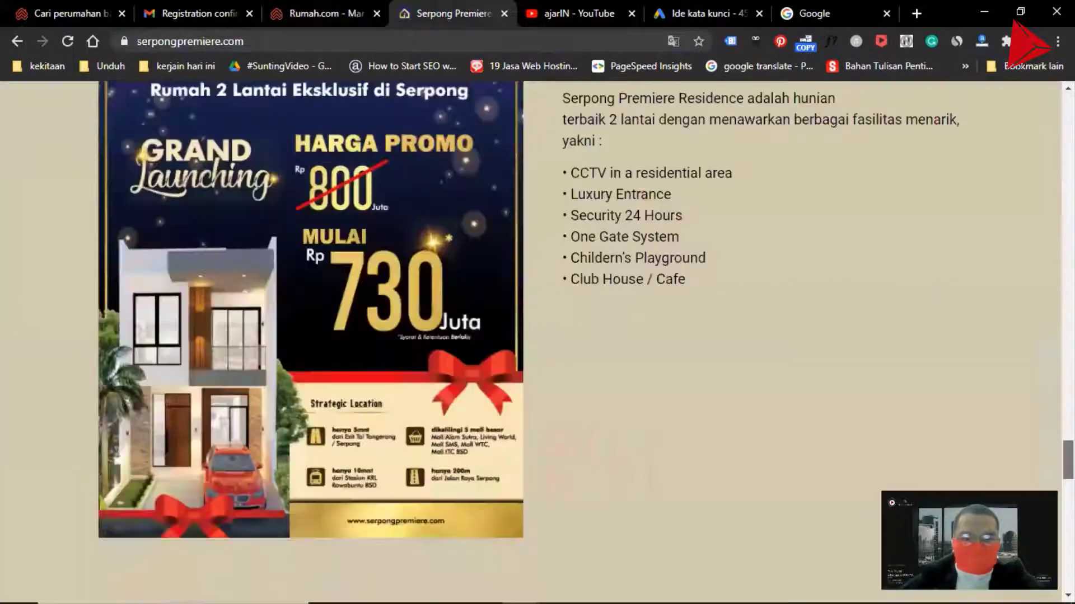
left_click(330, 11)
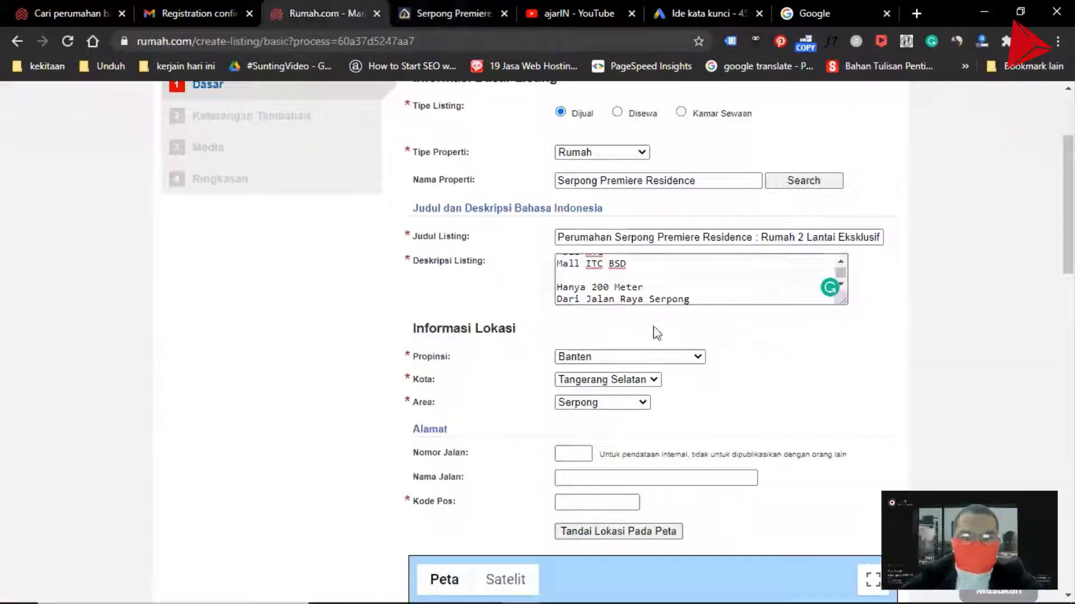
left_click(616, 403)
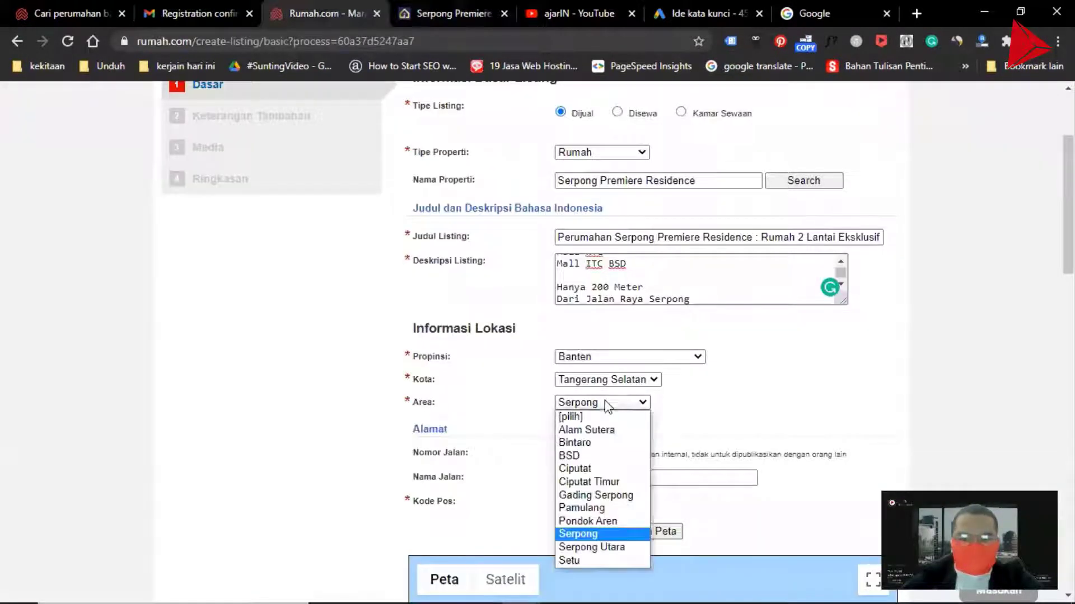
left_click(630, 548)
scroll(721, 404, "down", 3)
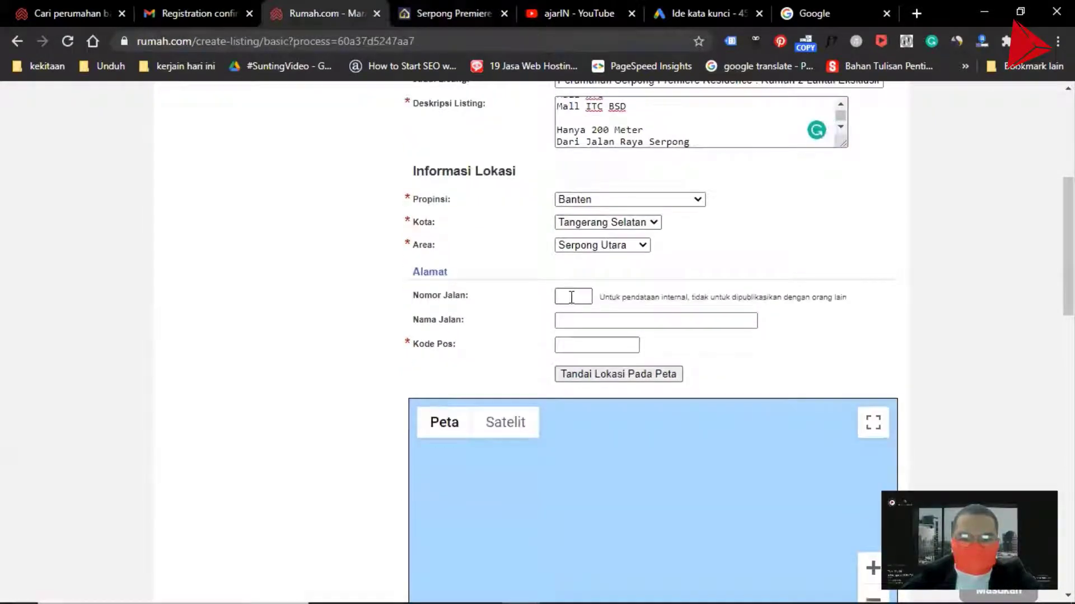
Copy the developer's full address from the website and paste it into the Nama Jalan field
left_click(451, 13)
scroll(537, 336, "down", 5)
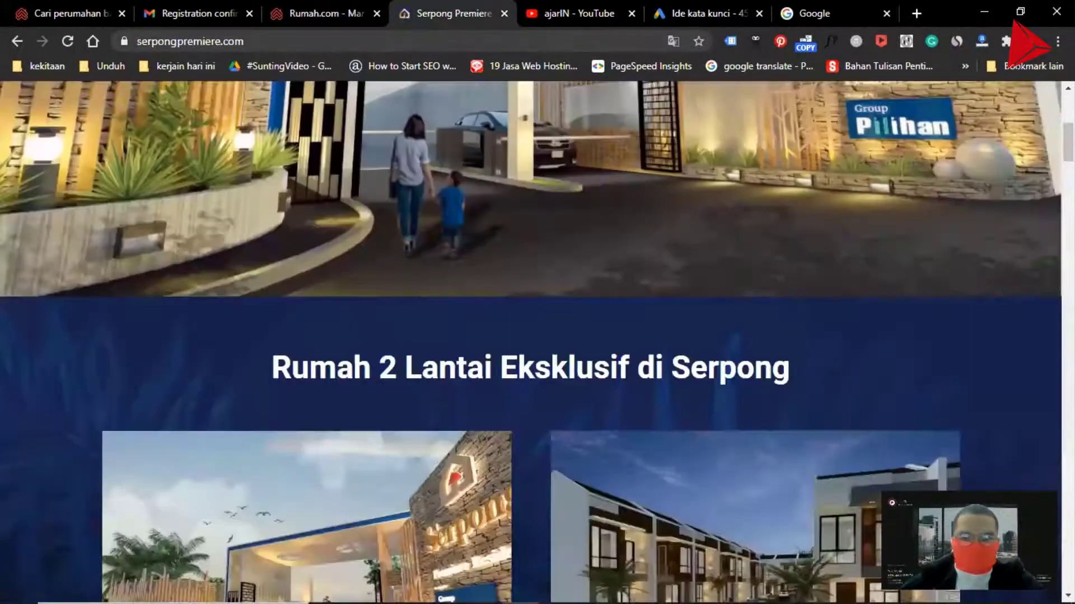
key("End")
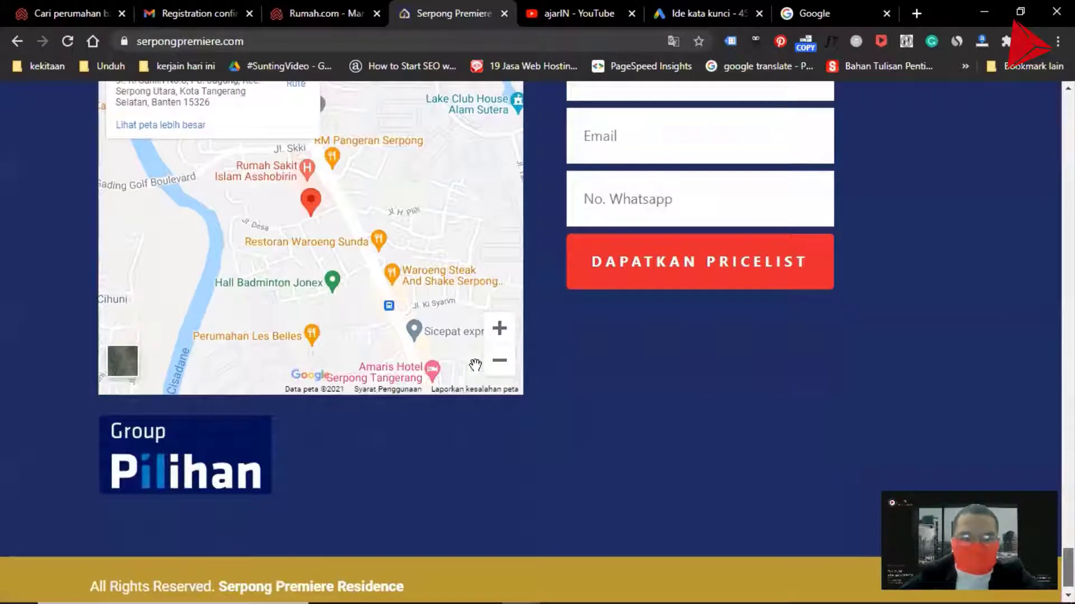
scroll(475, 365, "up", 7)
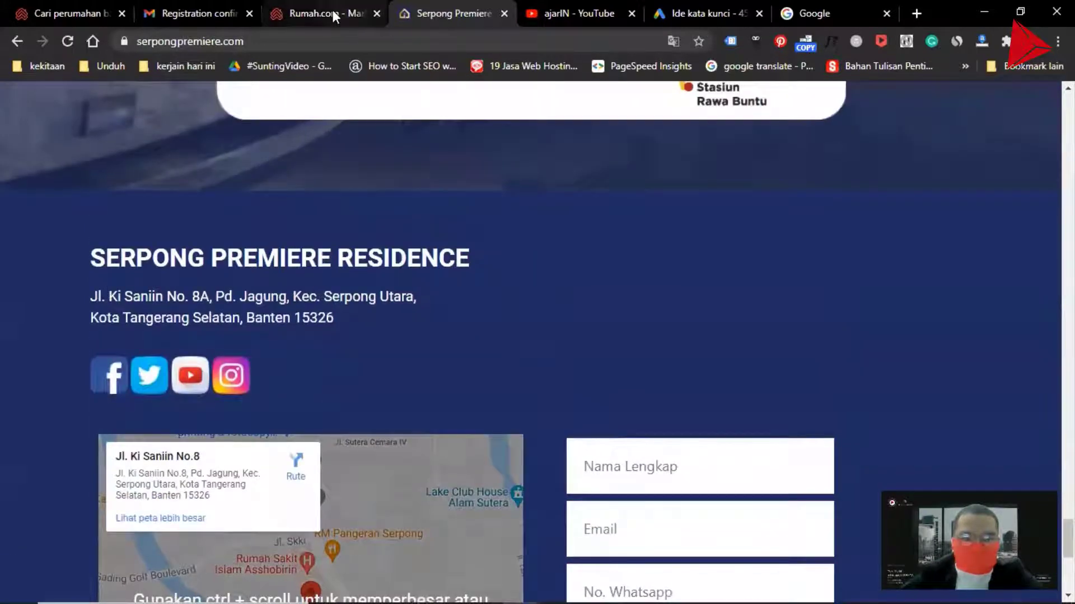
left_click(333, 14)
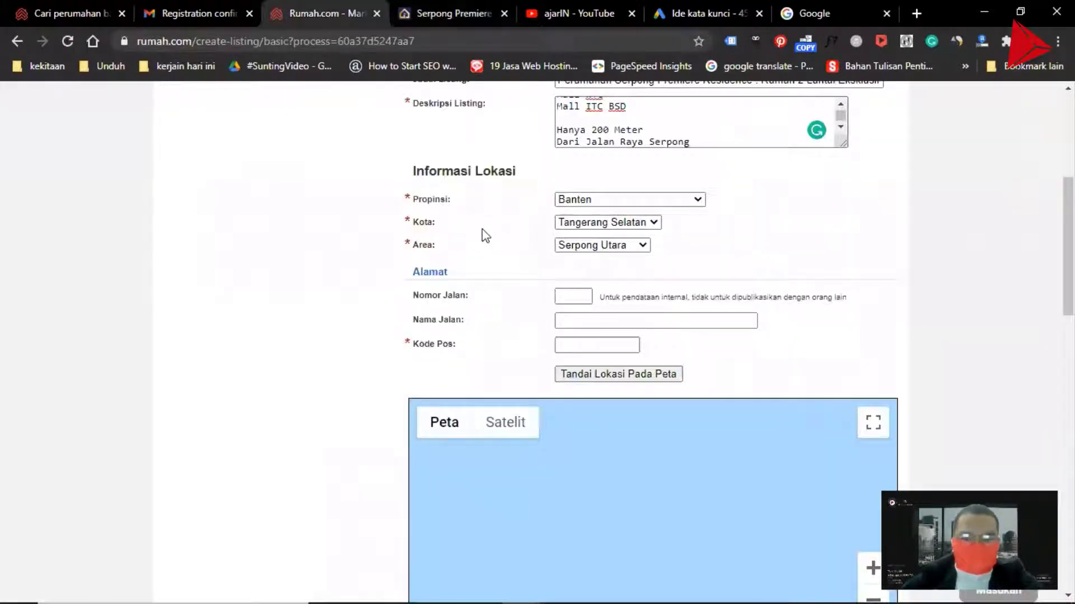
left_click(426, 13)
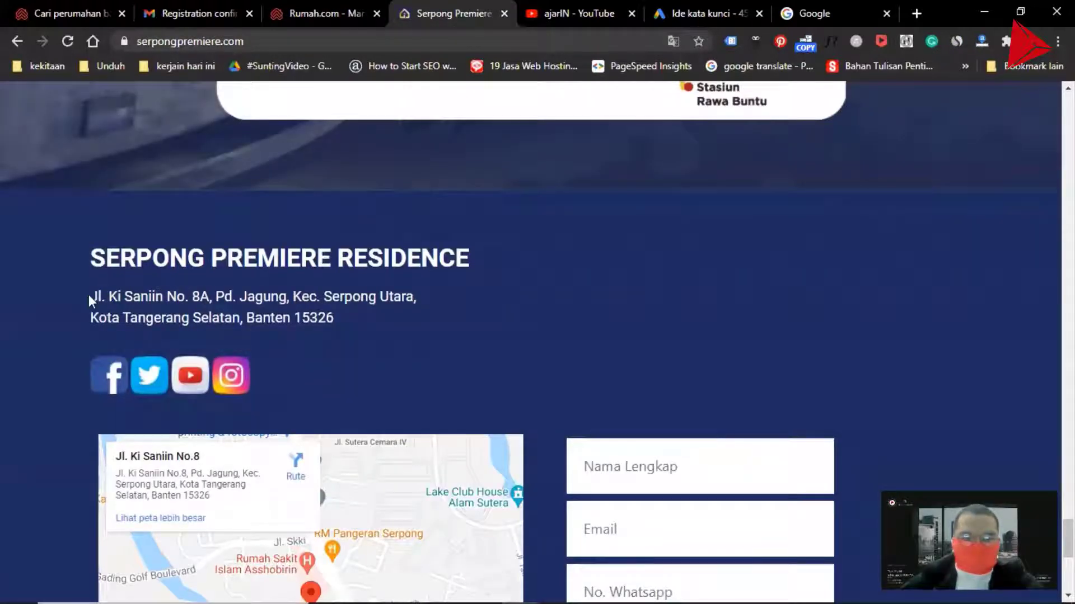
left_click_drag(90, 297, 341, 322)
right_click(341, 315)
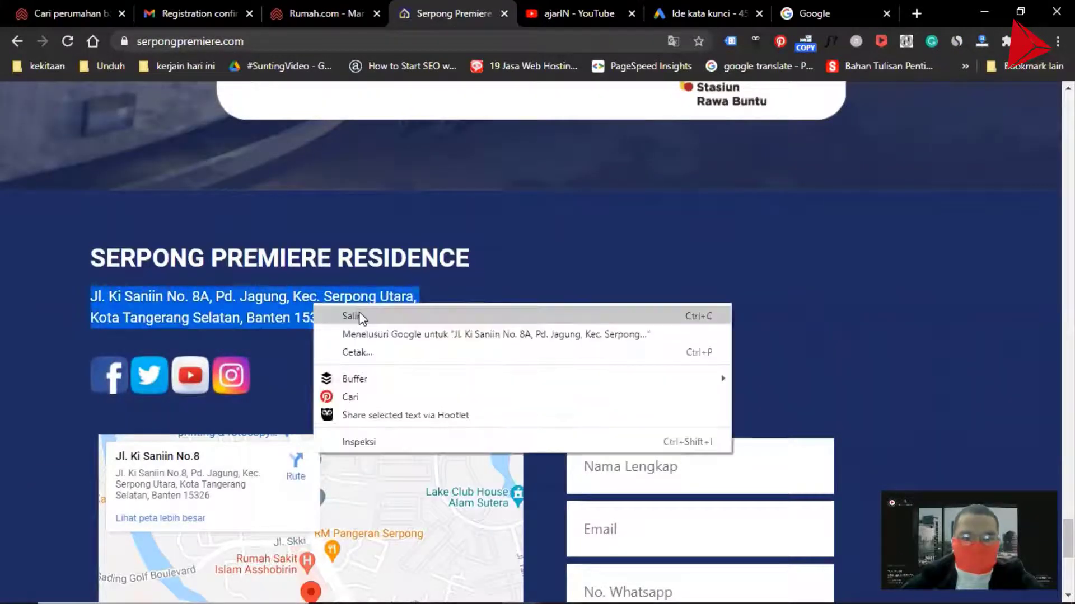
left_click(361, 322)
left_click(324, 13)
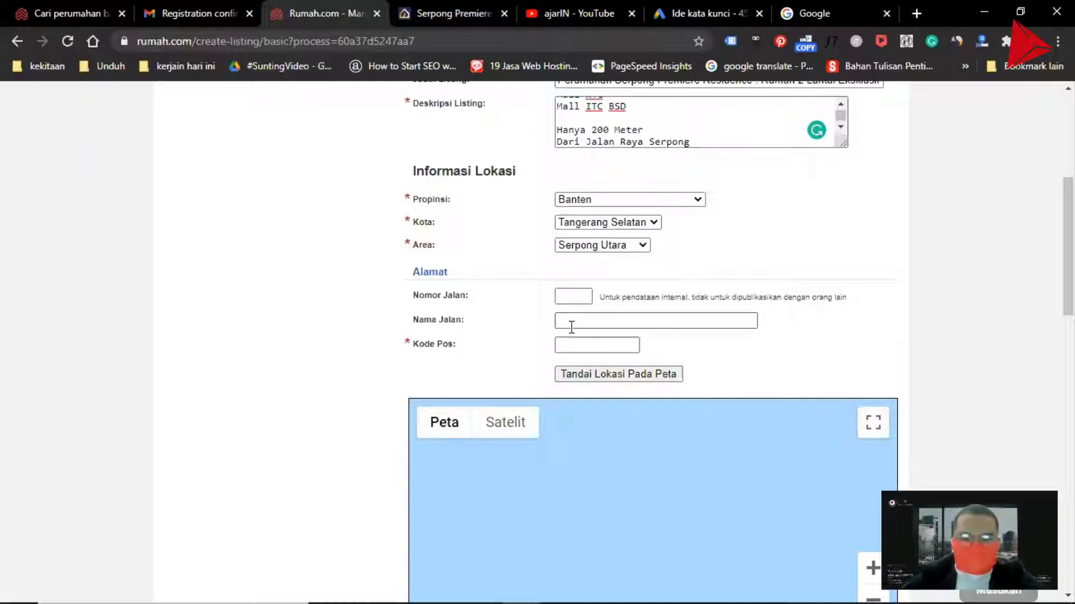
key("ctrl+v")
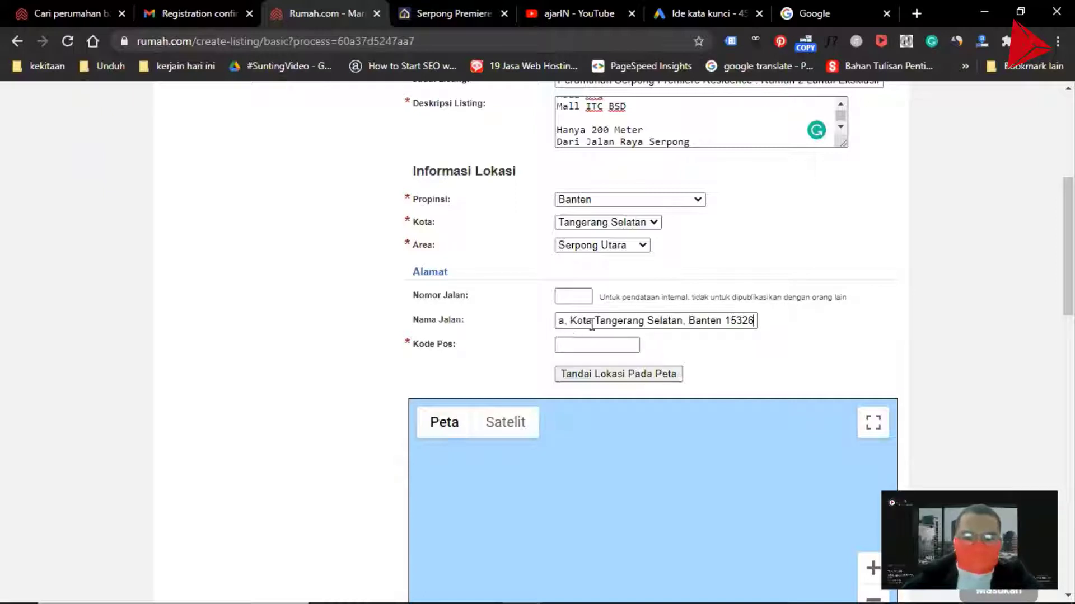
Enter 8A as the street number in Nomor Jalan
key("ctrl+shift+Left")
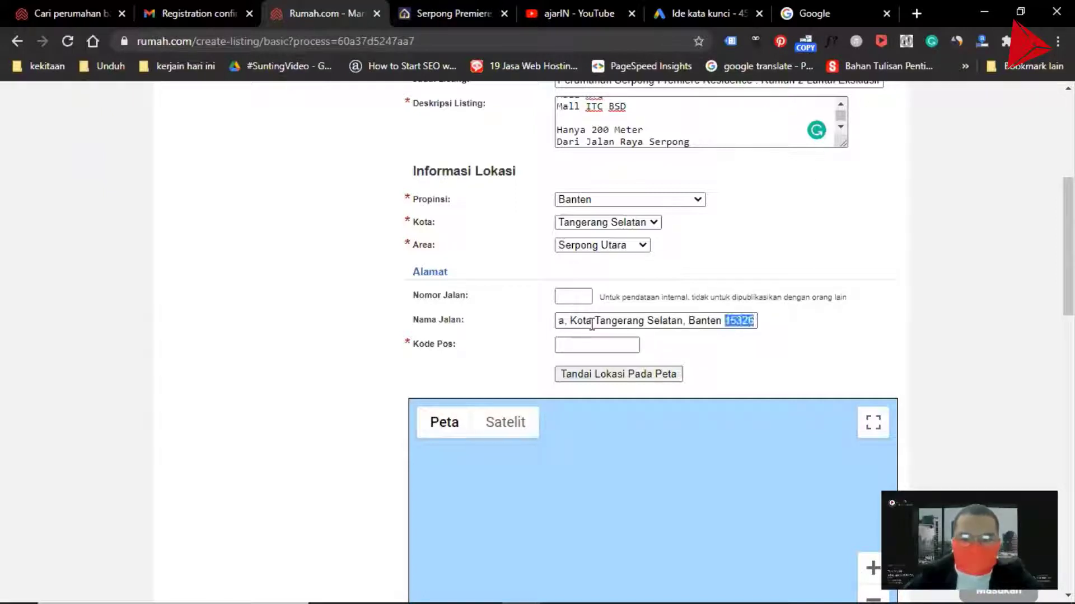
key("Home")
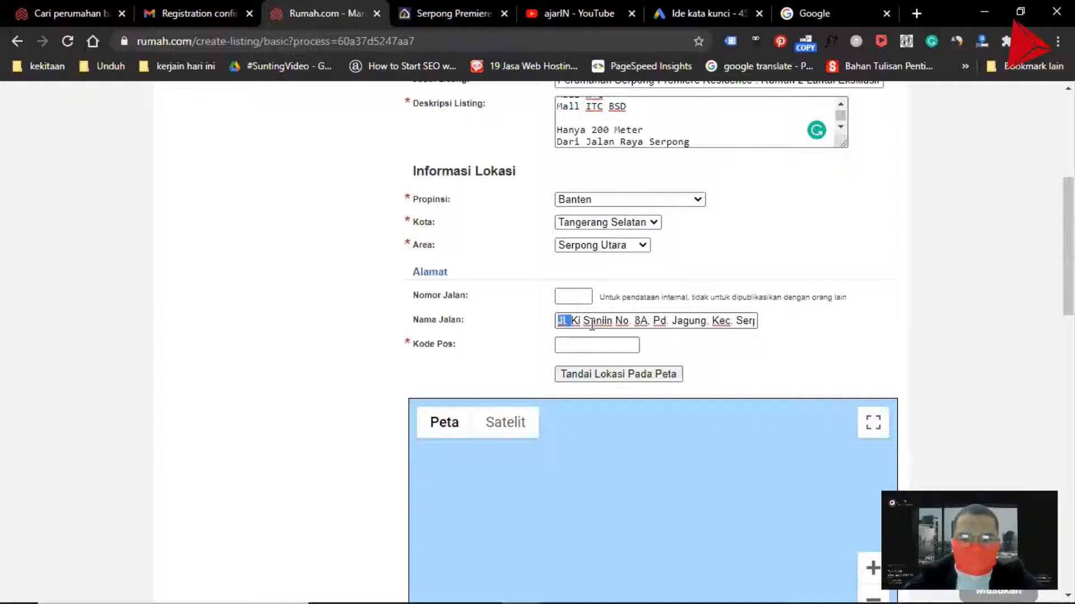
left_click(585, 321)
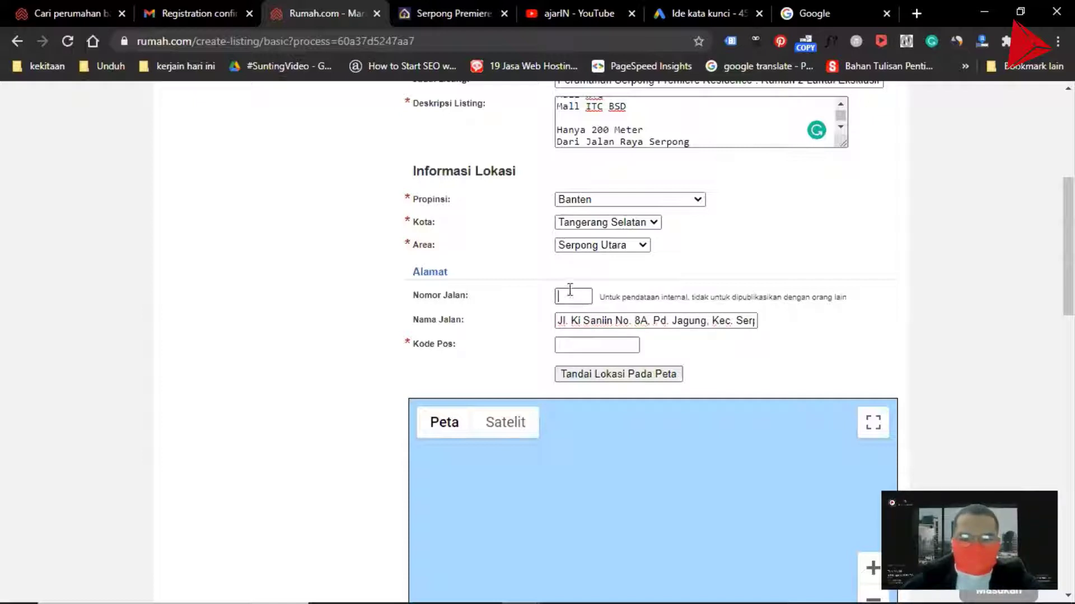
key("shift+Tab")
type("8A")
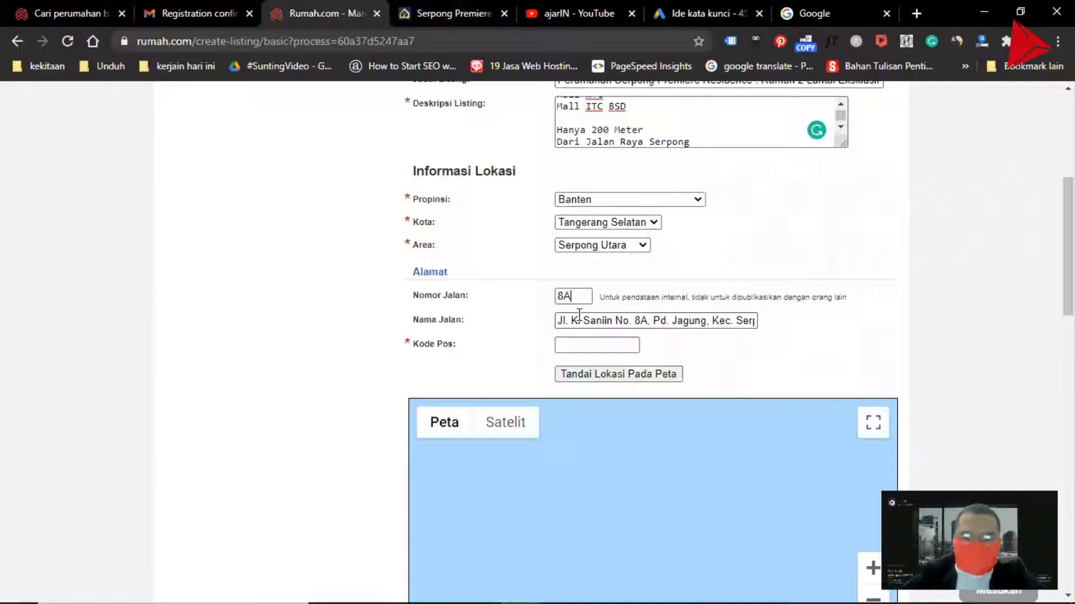
left_click(574, 343)
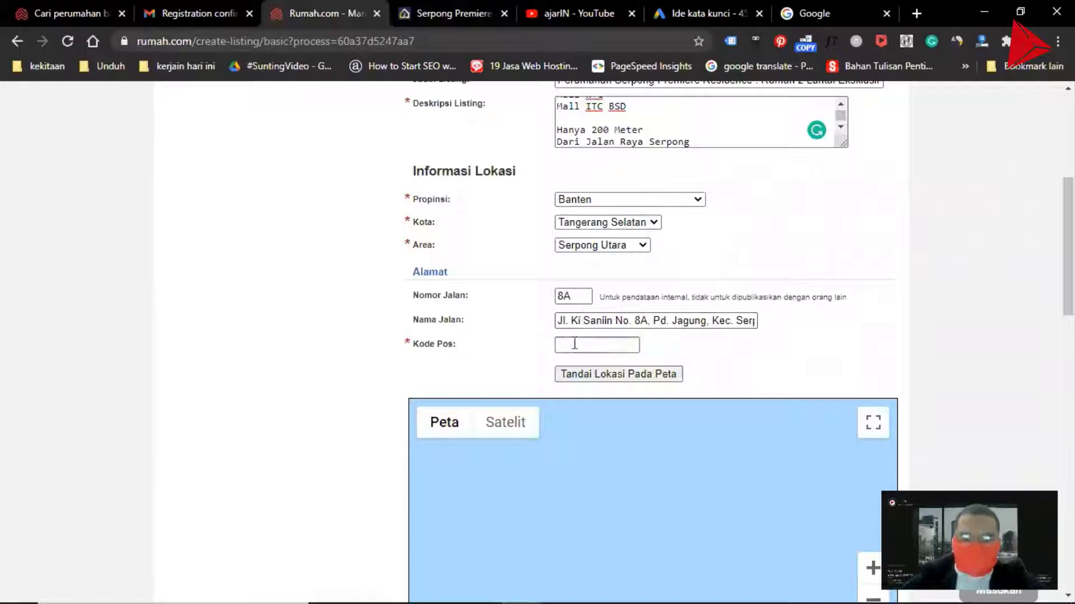
left_click(668, 318)
key("End")
key("ctrl+shift+Left")
key("BackSpace")
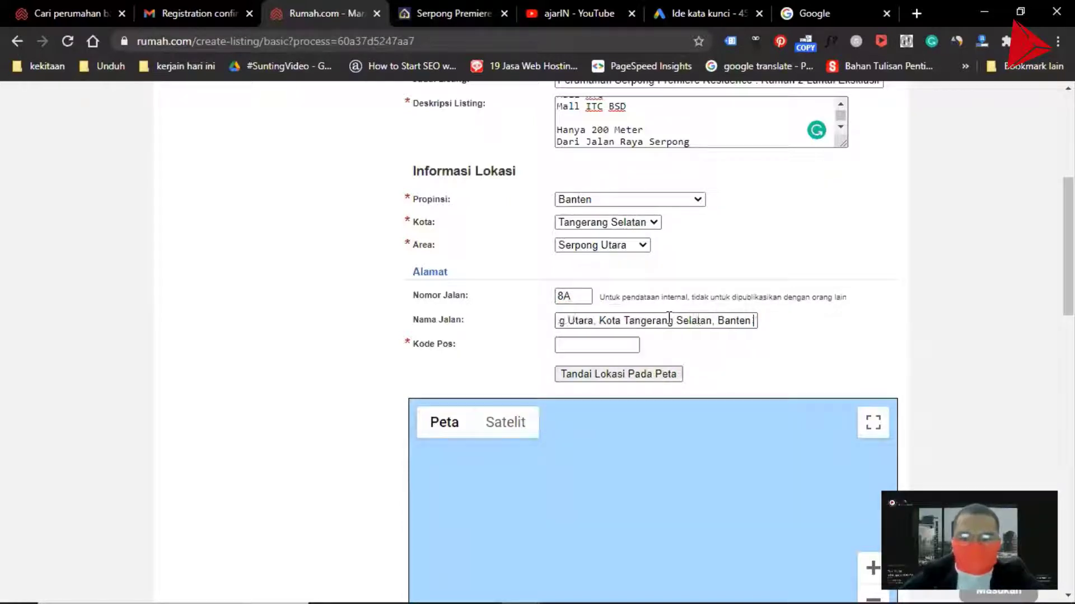
key("BackSpace")
key("ctrl+shift+Left")
key("ctrl+shift+Left")
key("ctrl+shift+Left")
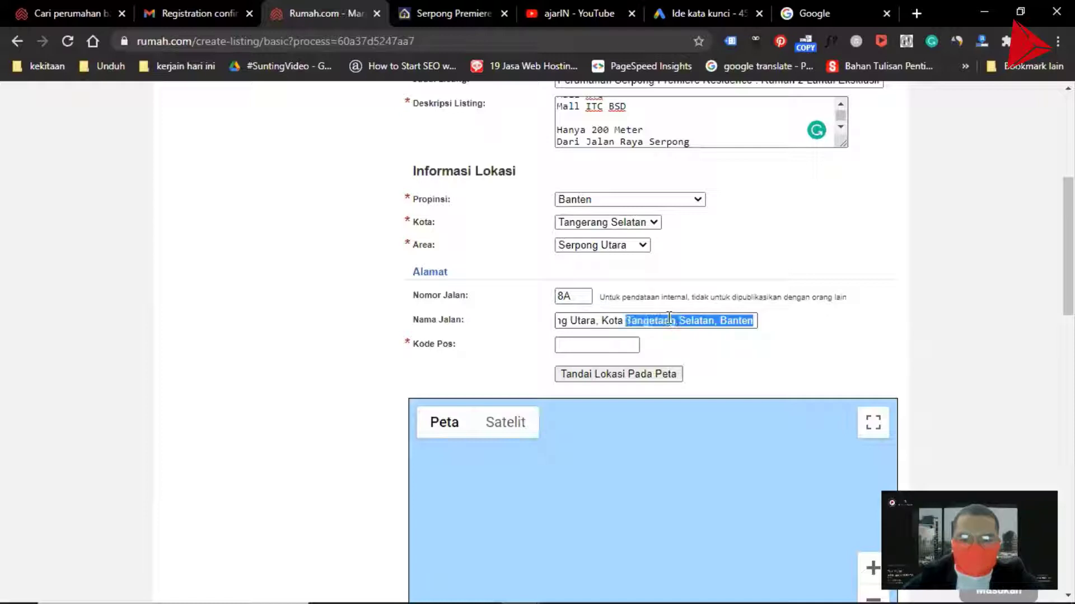
key("ctrl+shift+Left")
key("ctrl+shift+Left")
key("ctrl+shift+Left")
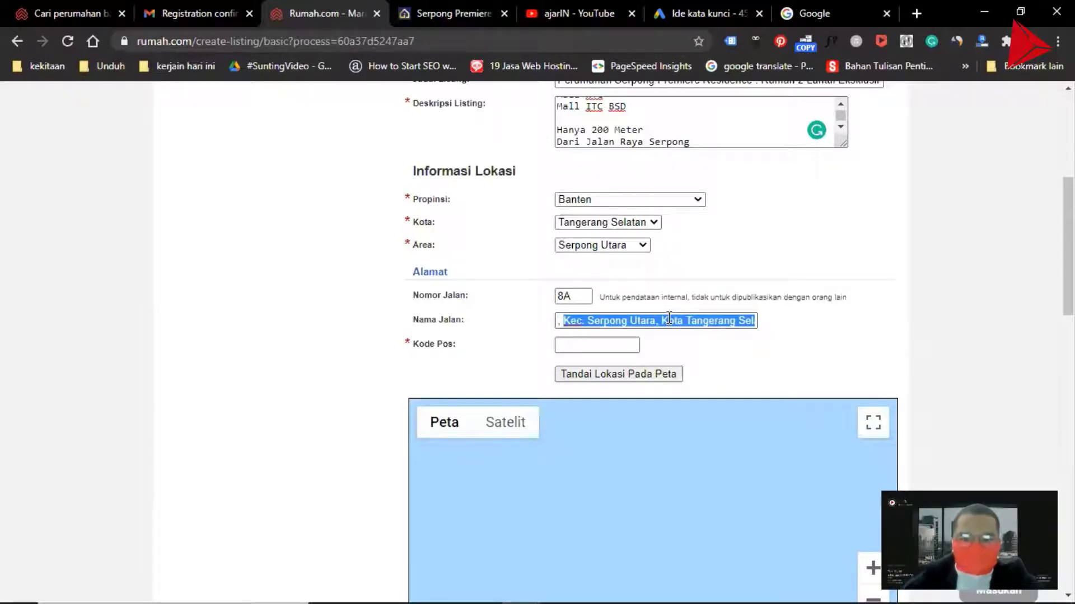
key("BackSpace")
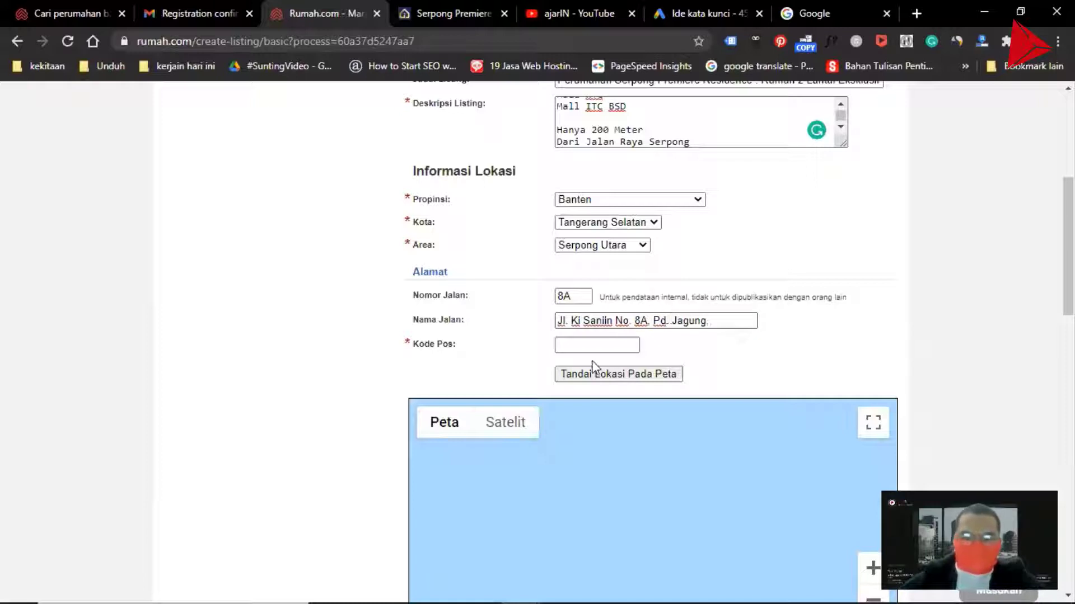
Enter the postal code 15326 in Kode Pos
left_click(582, 343)
type("15326")
scroll(554, 342, "down", 3)
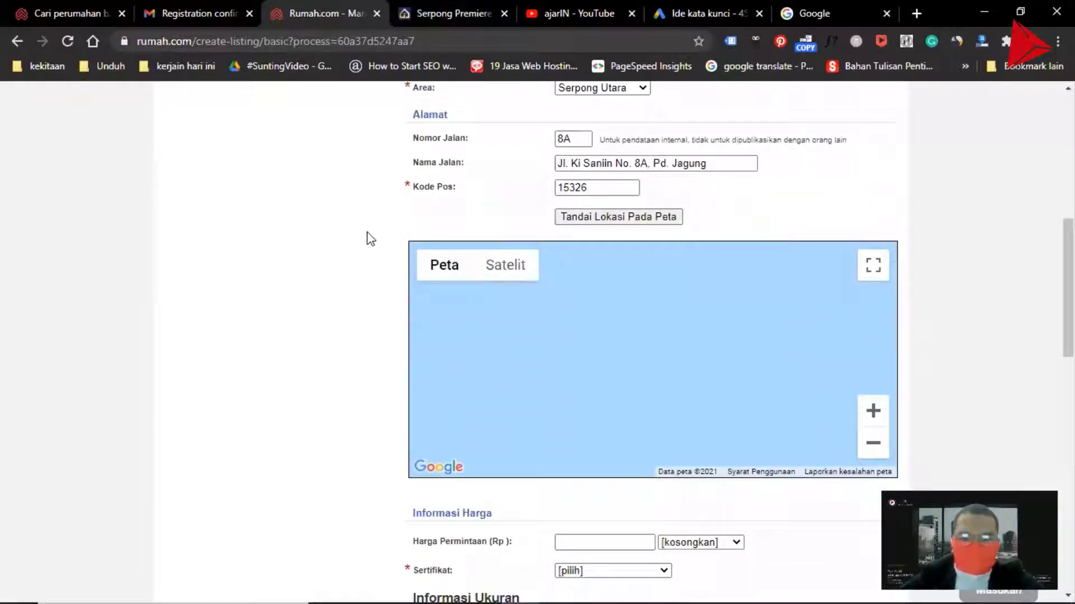
scroll(343, 207, "down", 2)
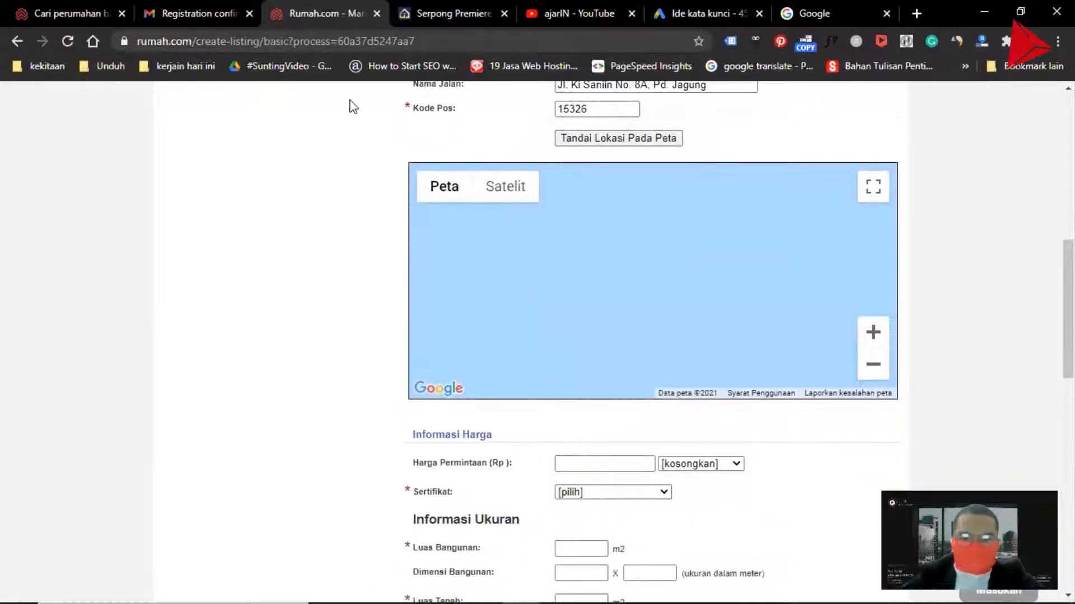
Check the promo price on the developer's site and set the price type to Harga Diminta
left_click(461, 12)
scroll(397, 368, "up", 15)
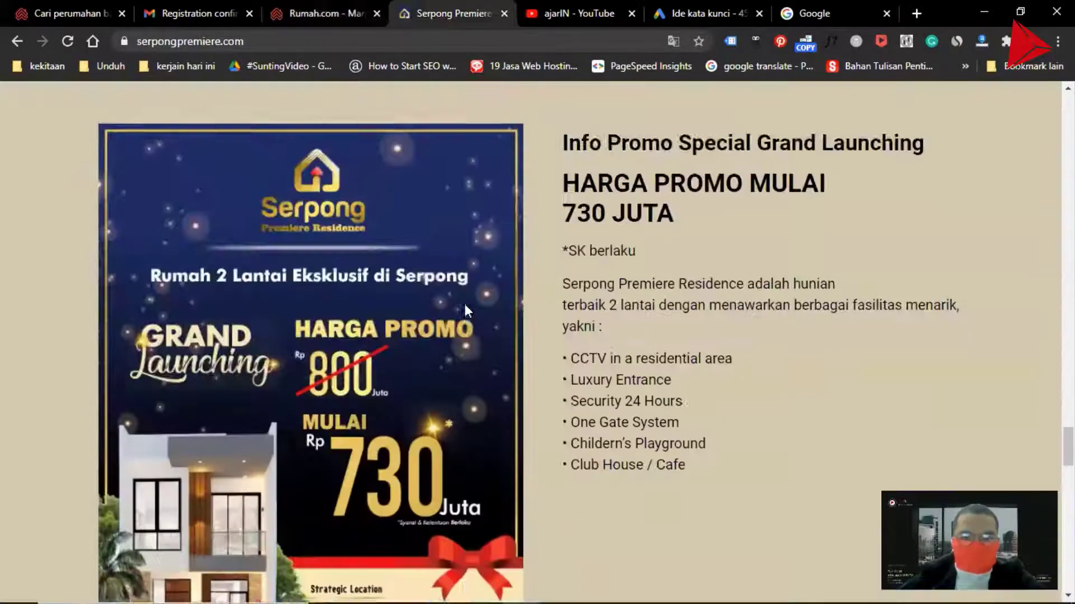
scroll(475, 285, "down", 1)
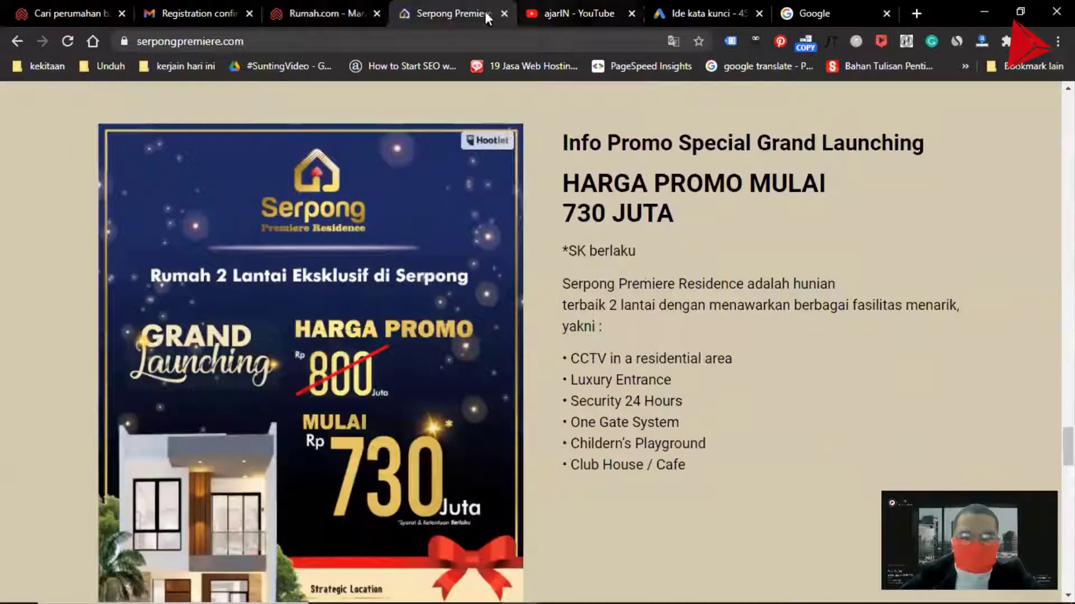
left_click(310, 9)
left_click(585, 466)
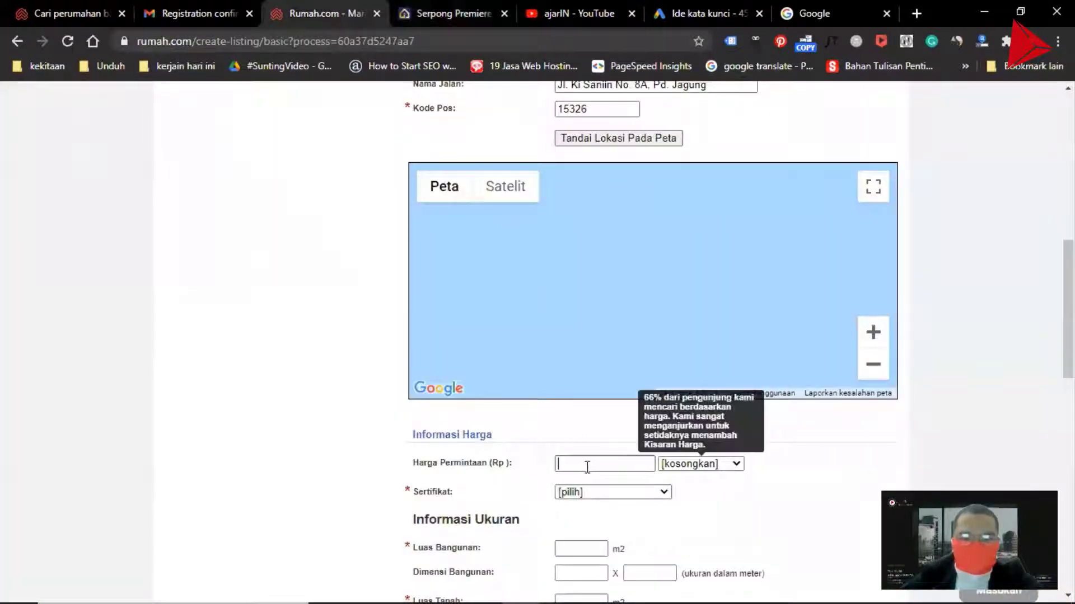
left_click(703, 464)
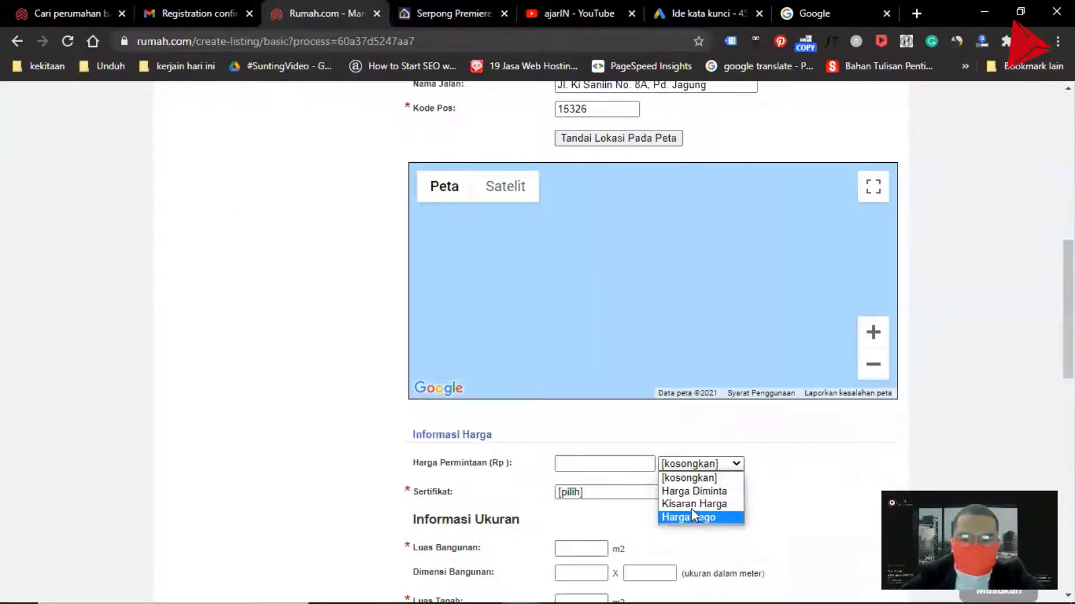
left_click(454, 8)
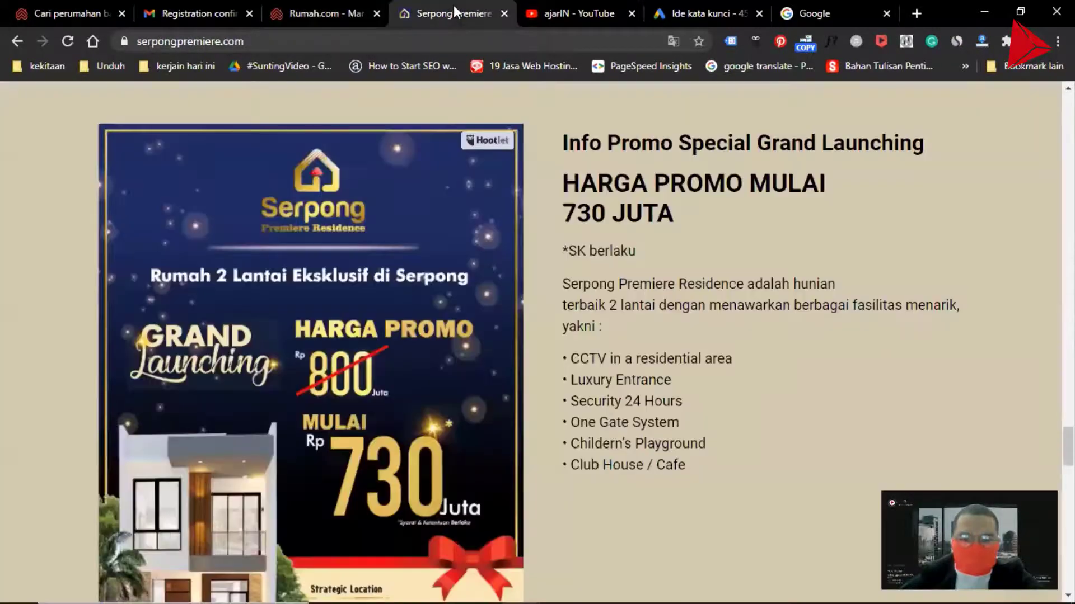
left_click(358, 12)
left_click(701, 463)
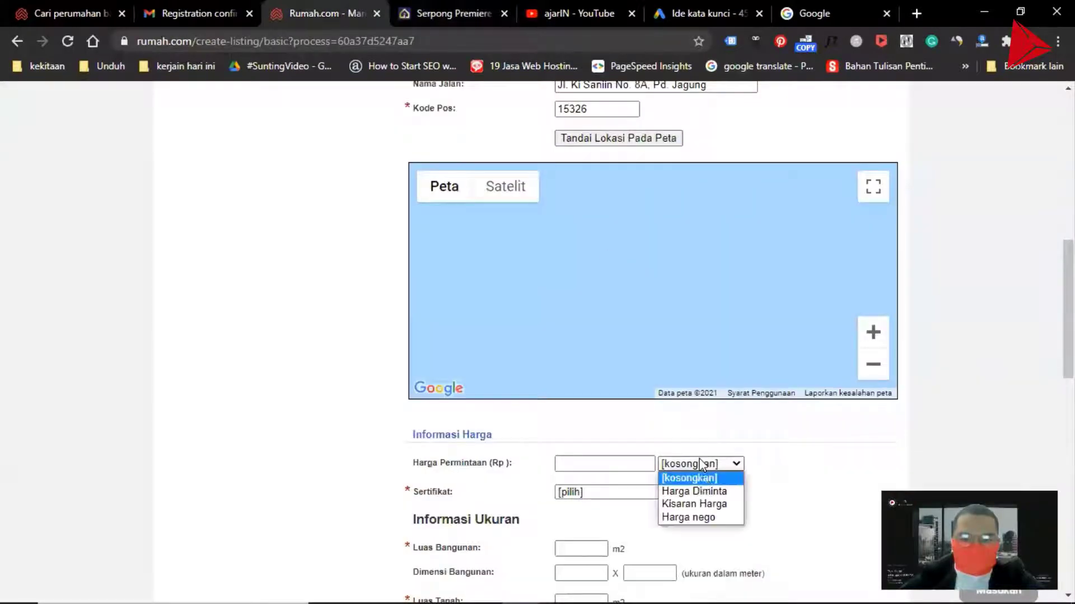
left_click(704, 493)
Enter 730,000,000 as the asking price in Harga Permintaan
left_click(588, 463)
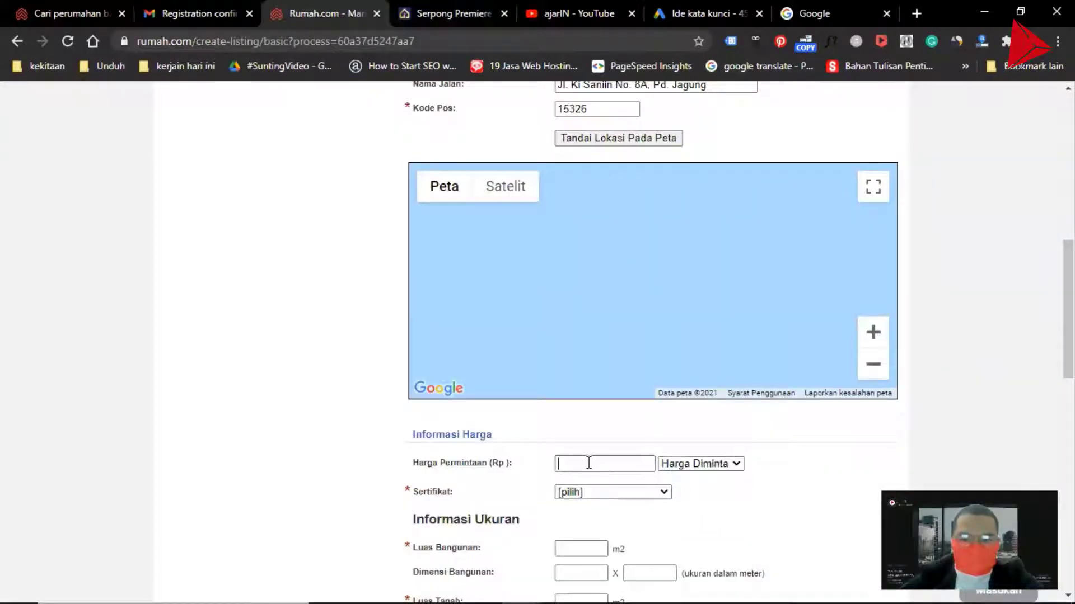
left_click(455, 8)
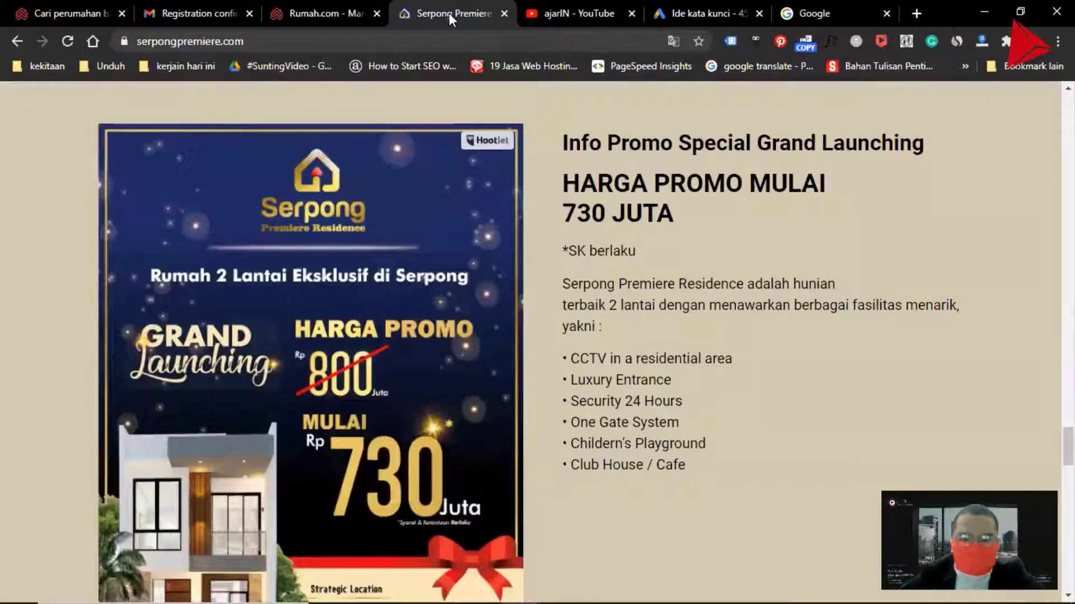
left_click(343, 17)
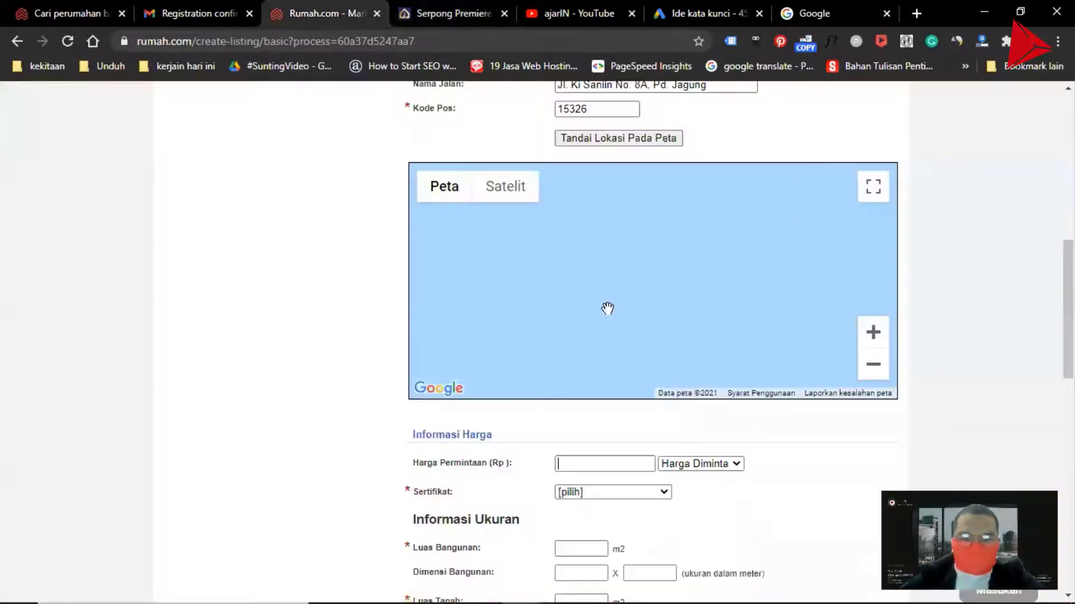
type("7")
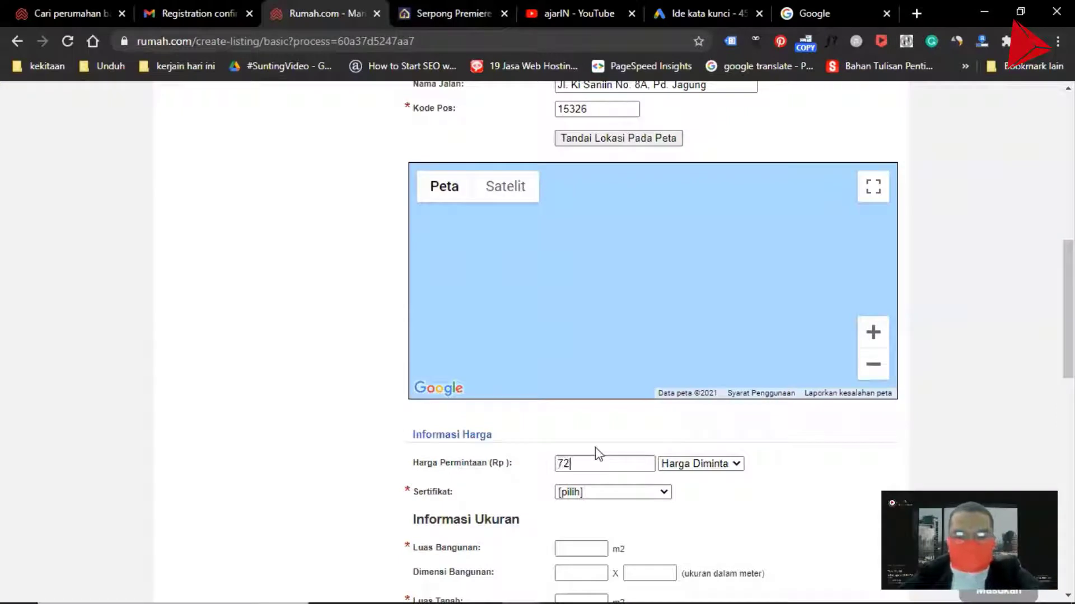
type("30,000,000")
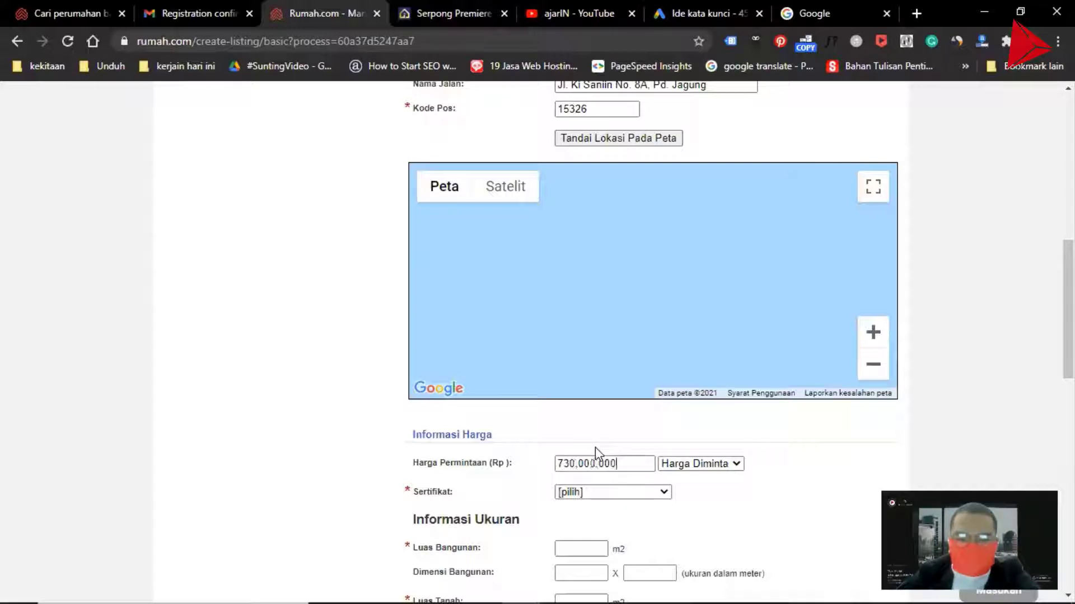
Set the certificate type to Hak Milik after reviewing the developer's website
left_click(596, 492)
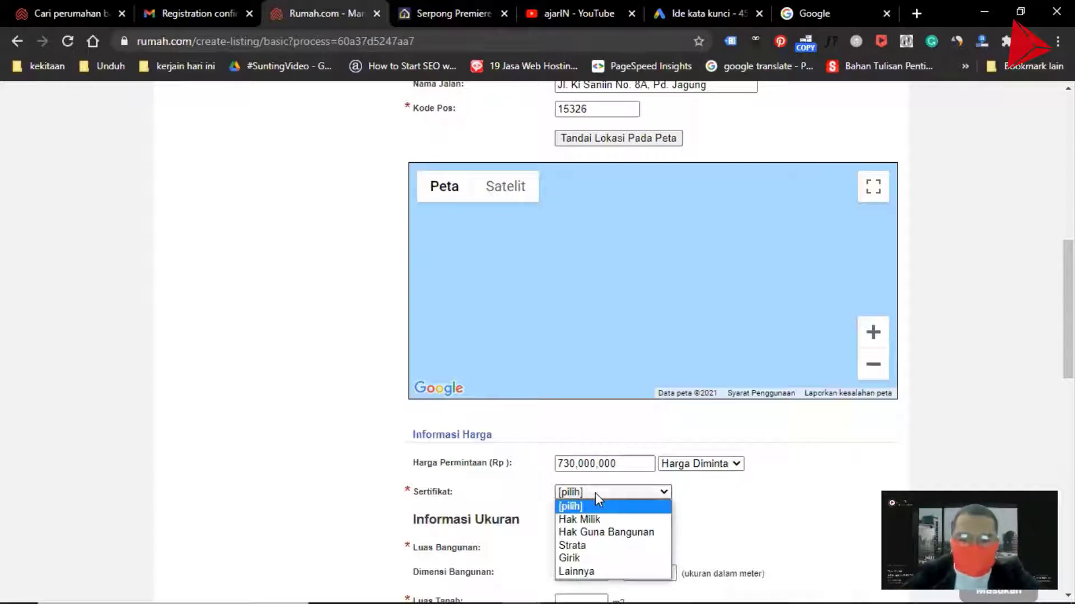
left_click(453, 13)
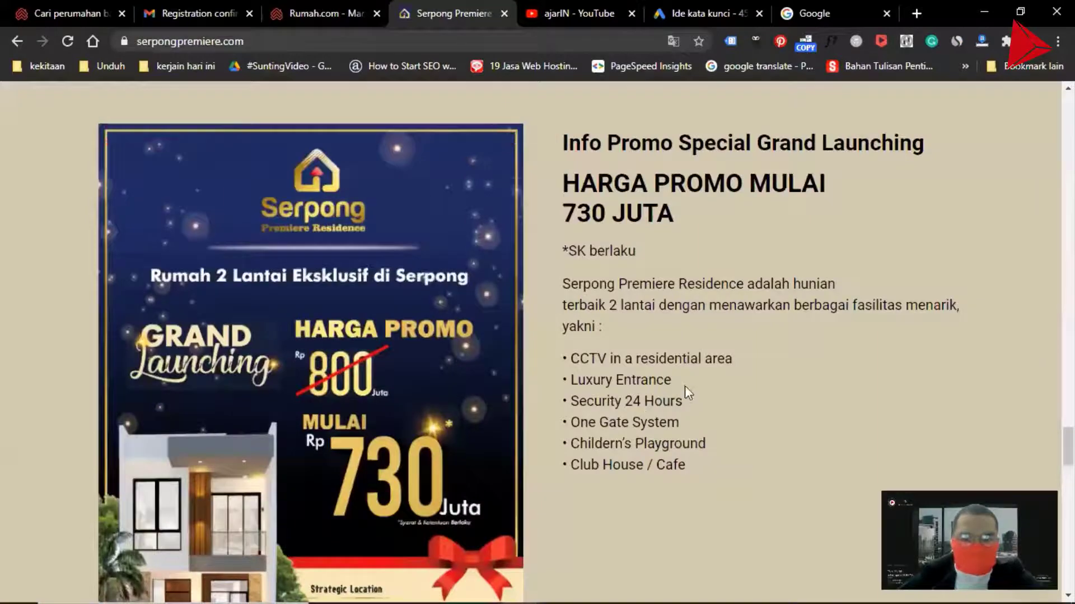
scroll(680, 378, "down", 20)
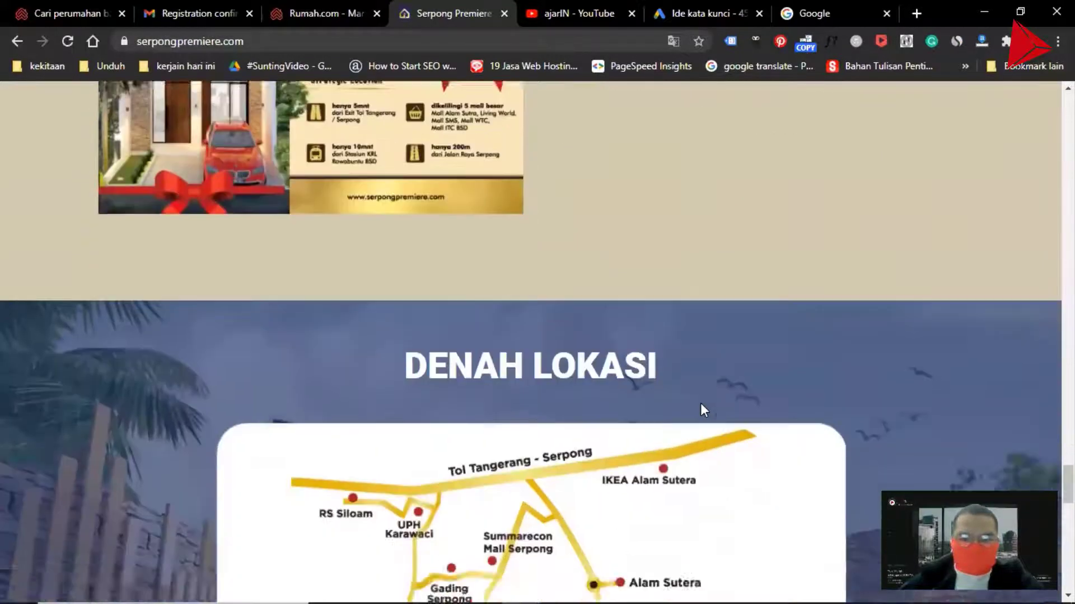
scroll(728, 428, "up", 20)
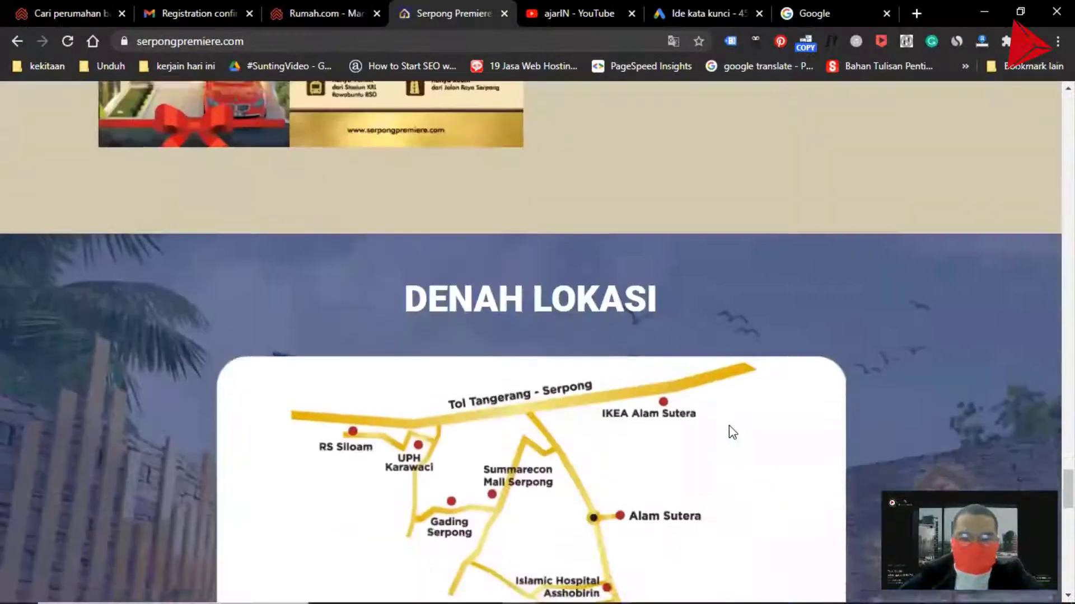
scroll(729, 425, "down", 10)
scroll(729, 426, "up", 5)
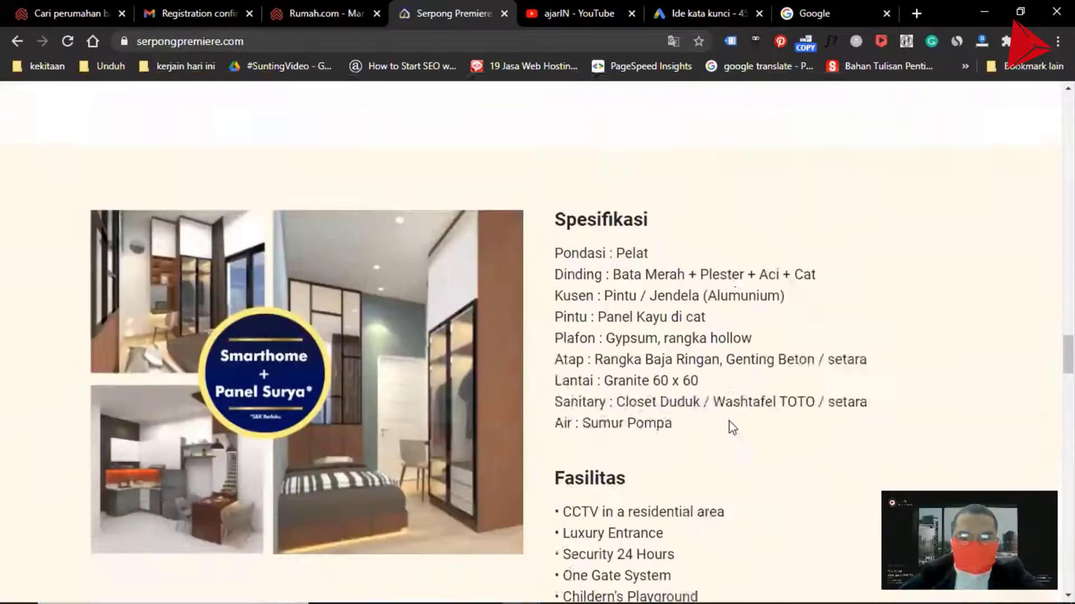
scroll(729, 422, "down", 3)
scroll(731, 423, "up", 1)
scroll(720, 395, "up", 10)
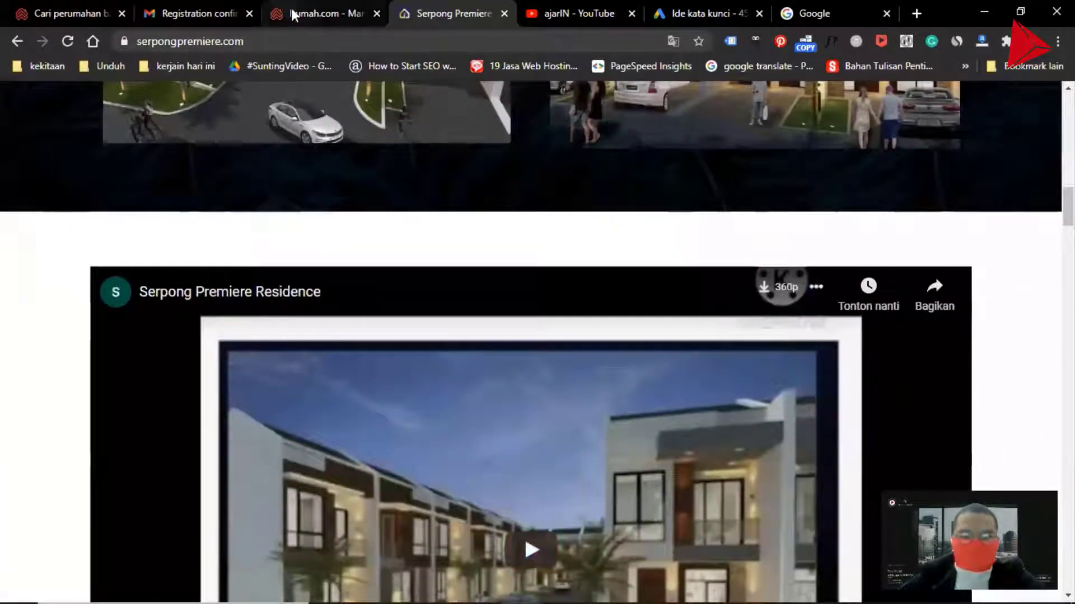
left_click(321, 14)
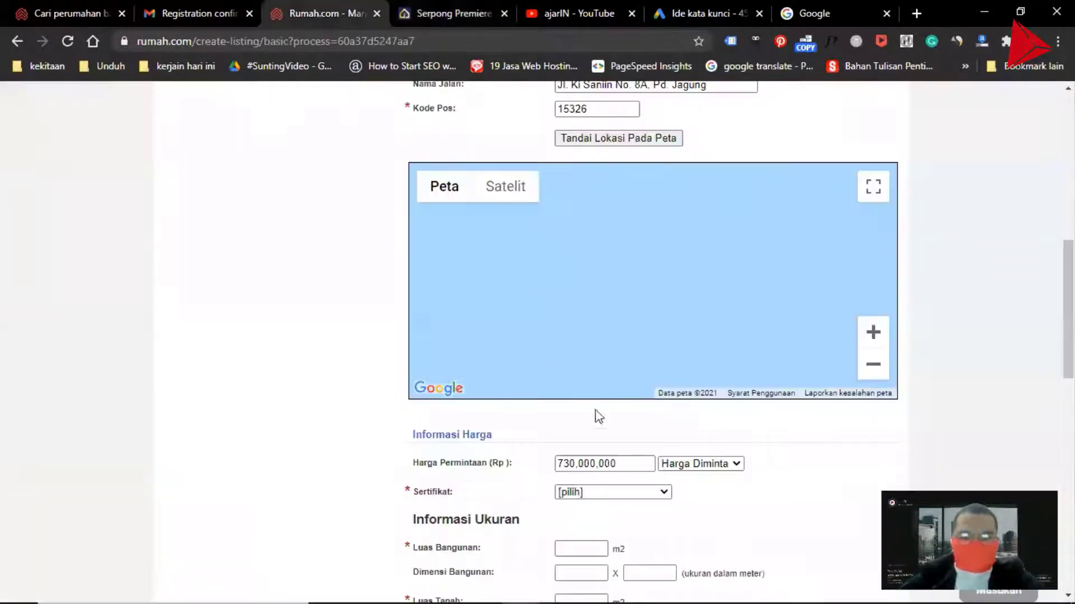
scroll(595, 415, "down", 3)
left_click(590, 334)
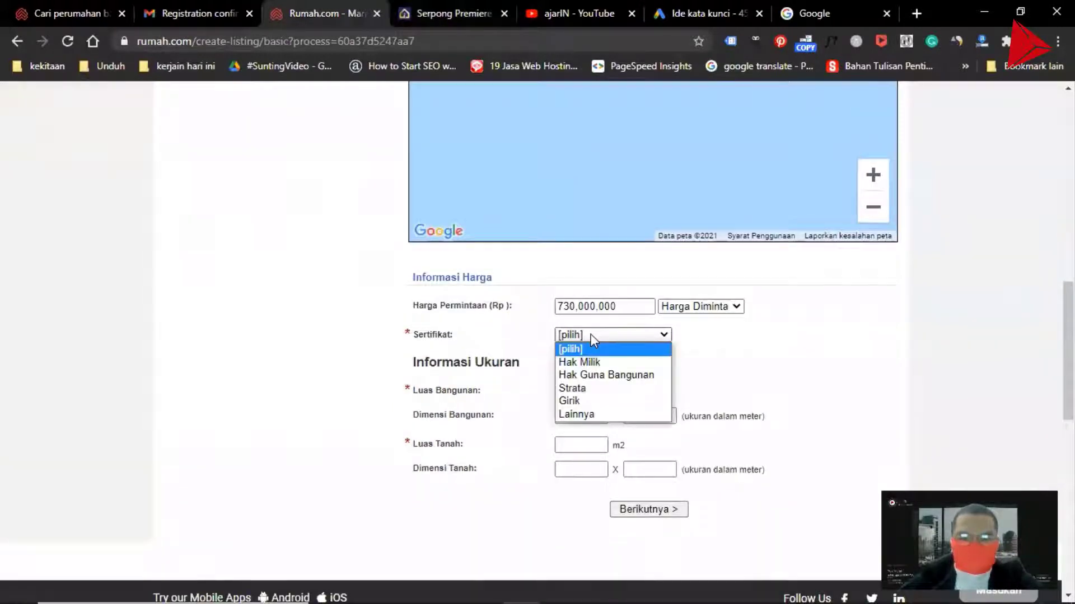
left_click(597, 362)
Browse the developer's website for the floor plan, specifications and house dimensions
scroll(602, 355, "down", 2)
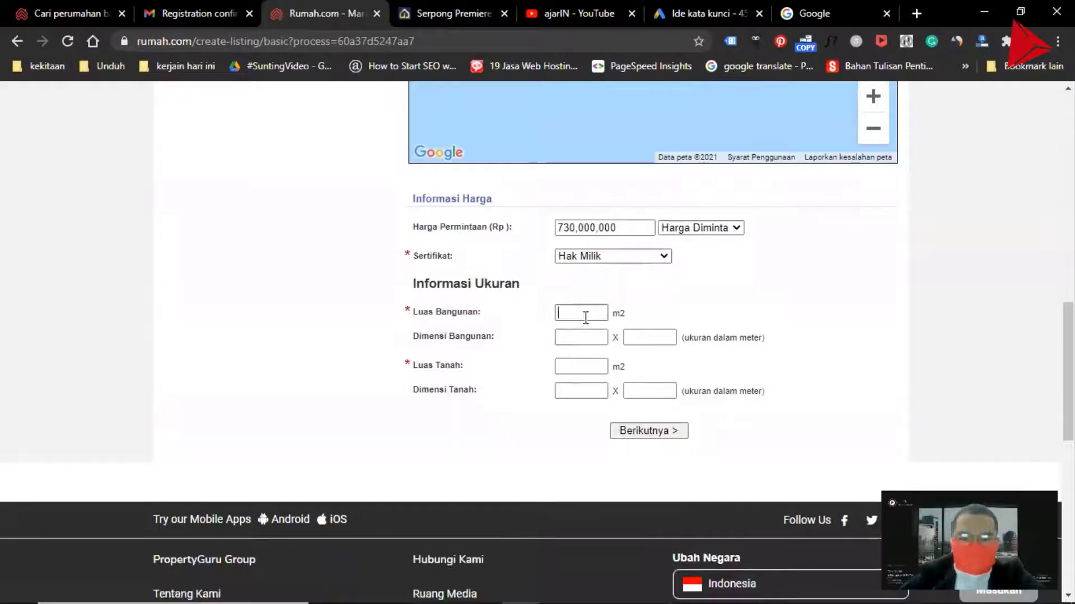
left_click(465, 26)
scroll(553, 274, "up", 14)
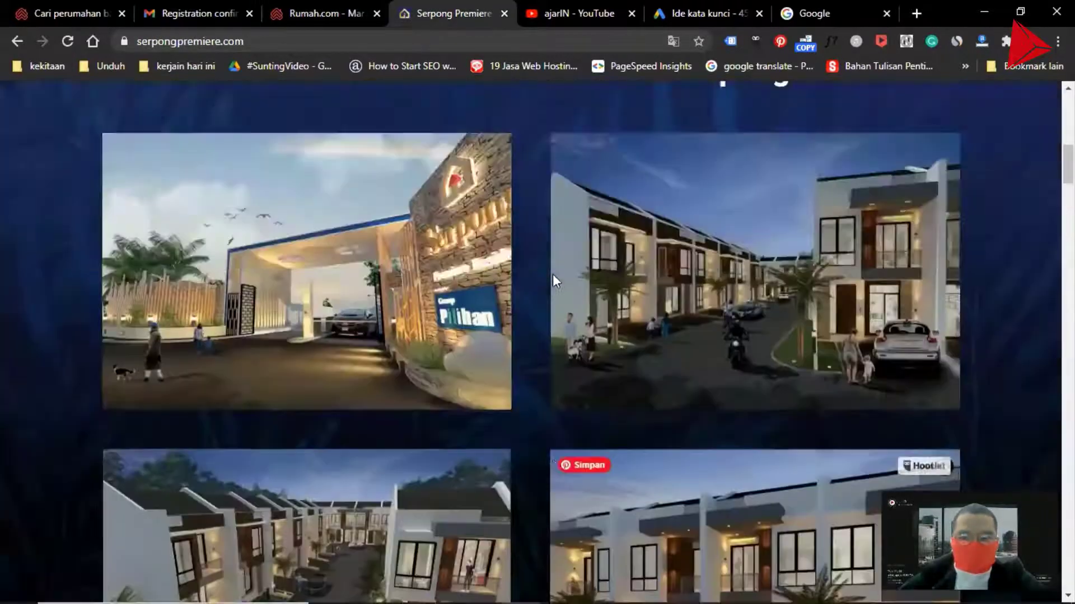
scroll(554, 247, "down", 12)
scroll(560, 224, "down", 15)
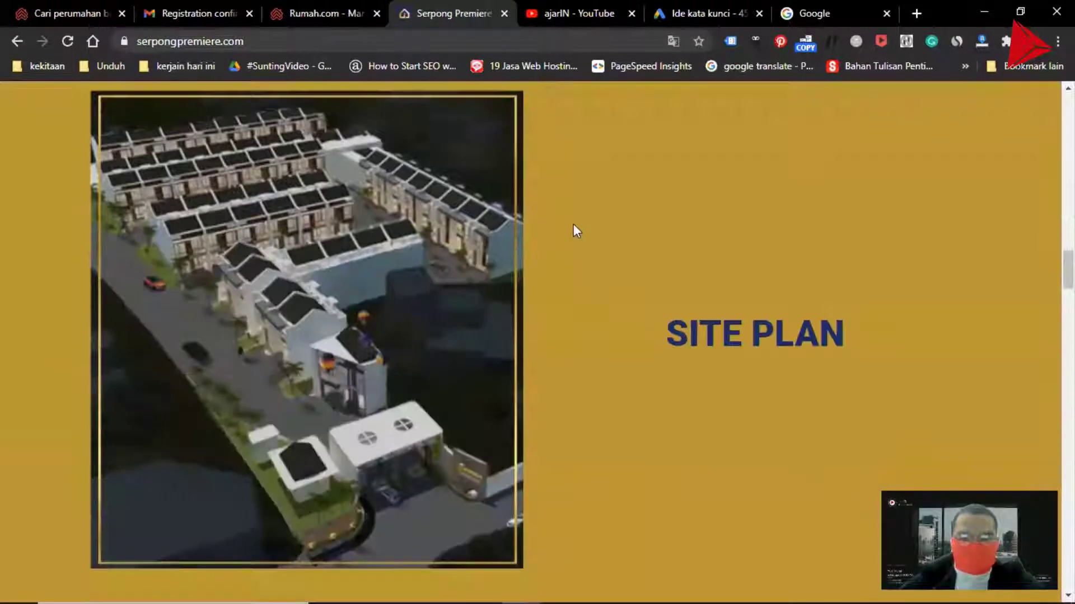
scroll(587, 213, "down", 1)
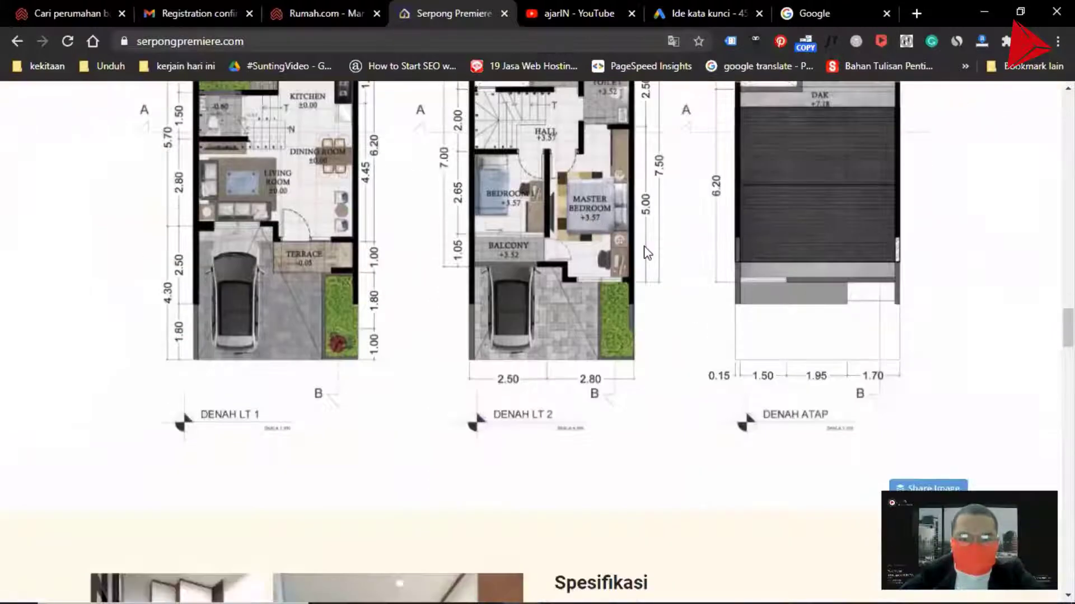
scroll(560, 241, "up", 4)
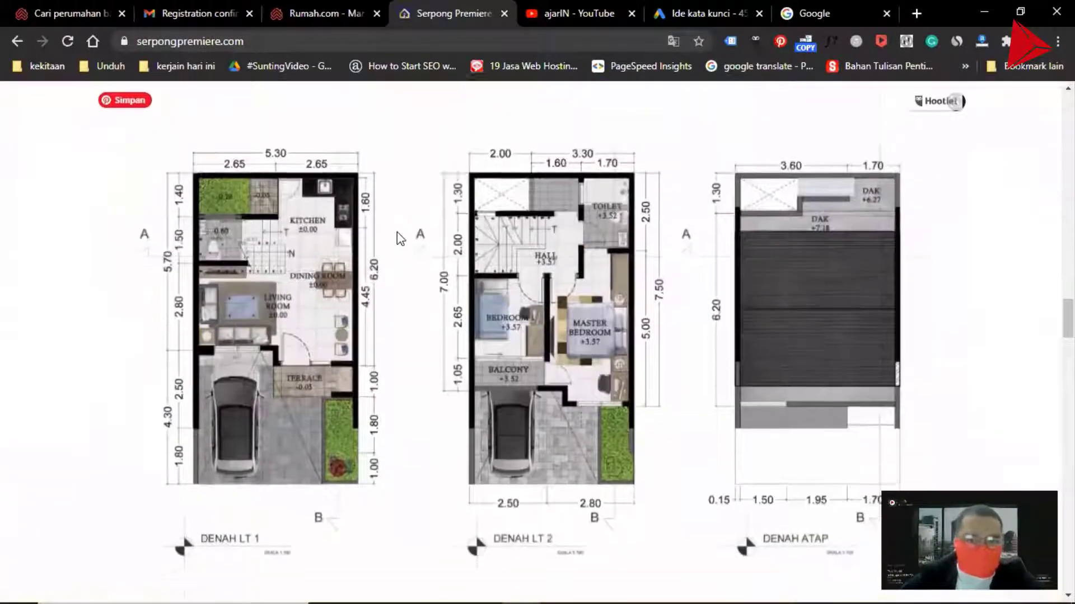
scroll(397, 232, "down", 2)
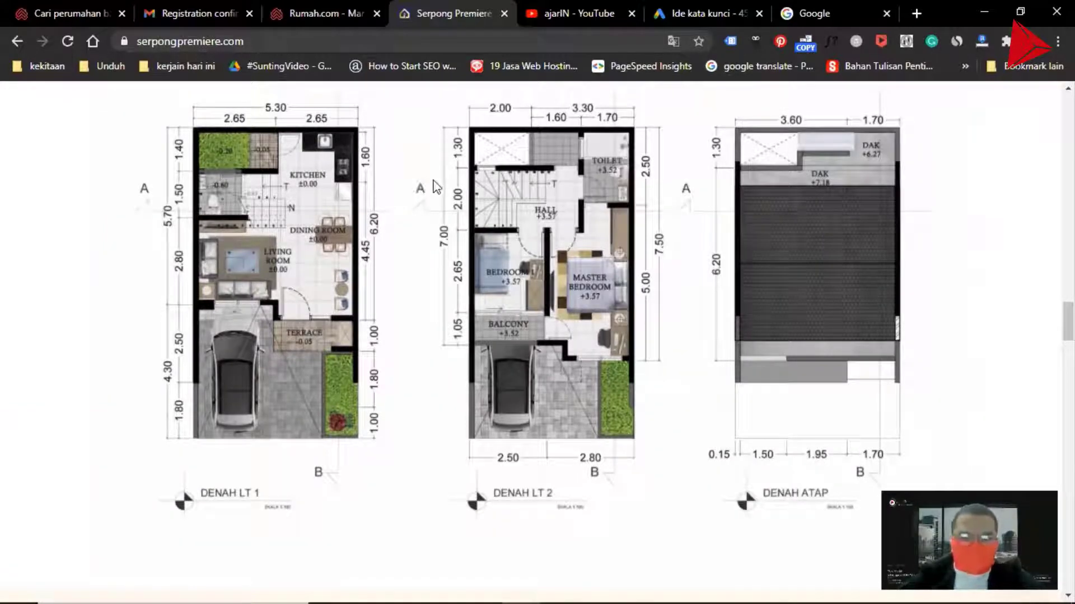
scroll(392, 185, "down", 8)
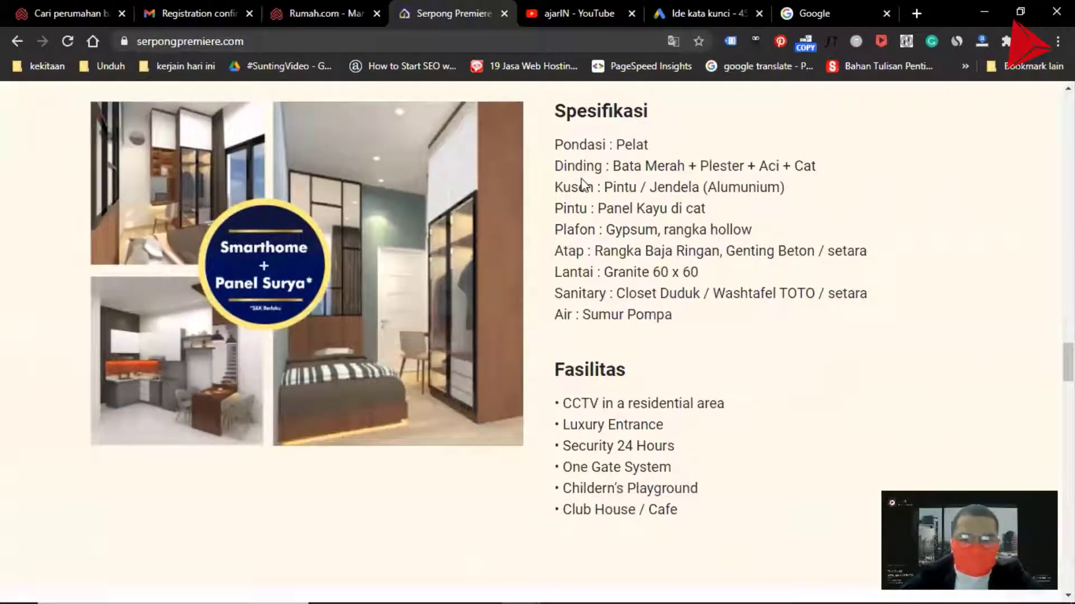
scroll(585, 179, "down", 15)
scroll(570, 207, "up", 6)
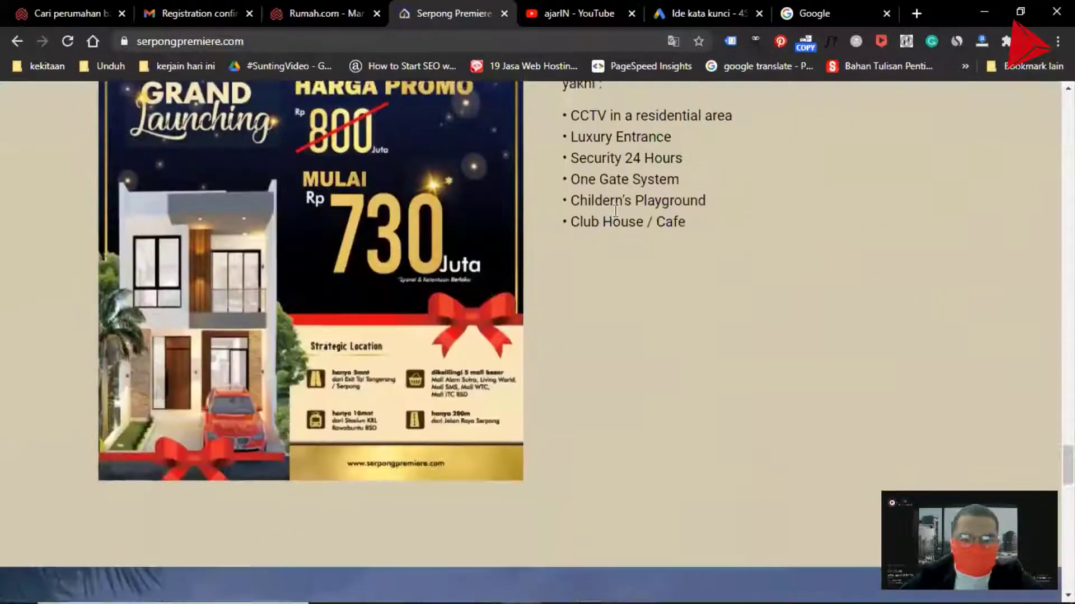
scroll(616, 210, "down", 15)
scroll(616, 220, "down", 10)
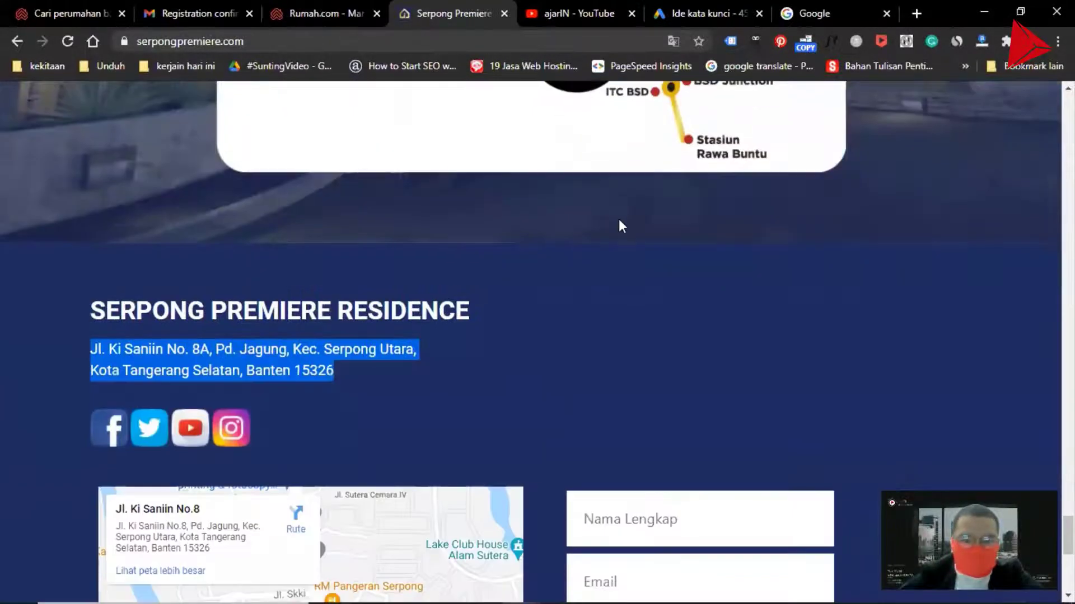
scroll(619, 220, "up", 5)
scroll(621, 218, "down", 5)
scroll(630, 216, "down", 3)
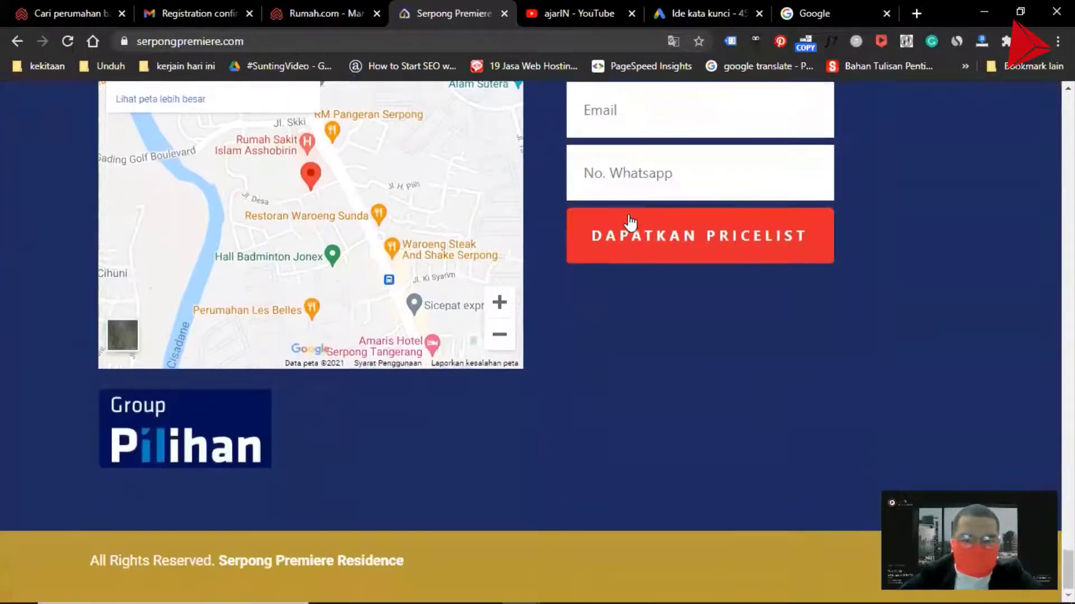
scroll(627, 221, "up", 15)
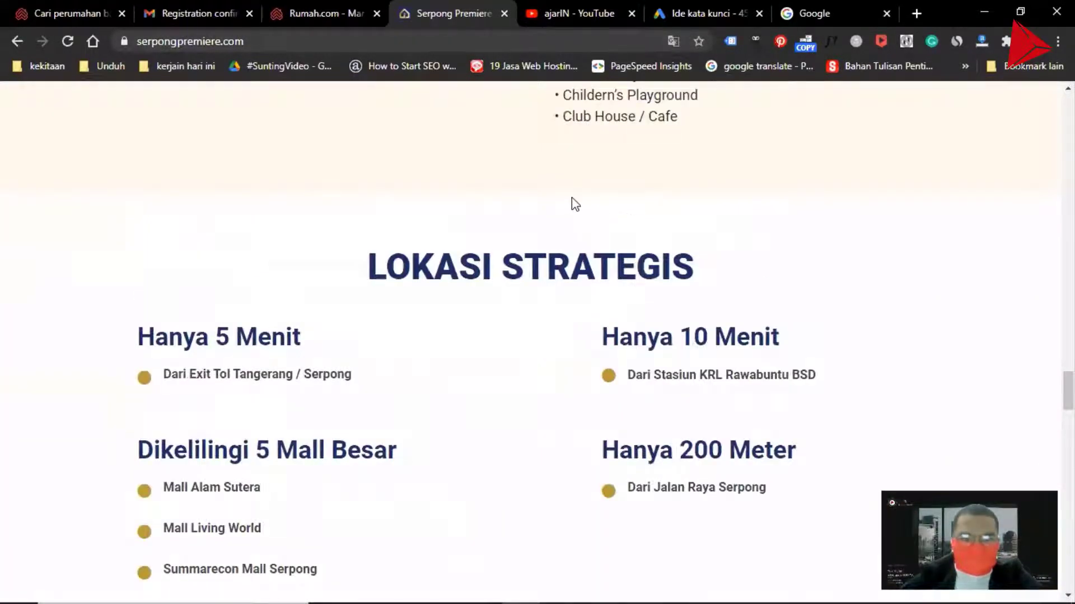
scroll(577, 204, "up", 8)
scroll(576, 198, "up", 10)
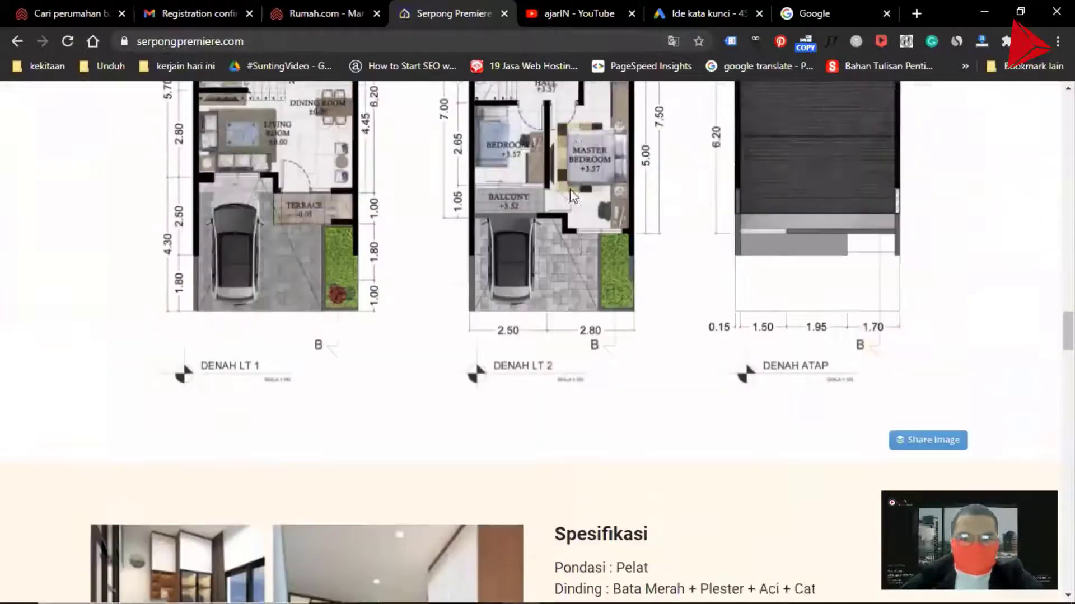
scroll(582, 197, "up", 15)
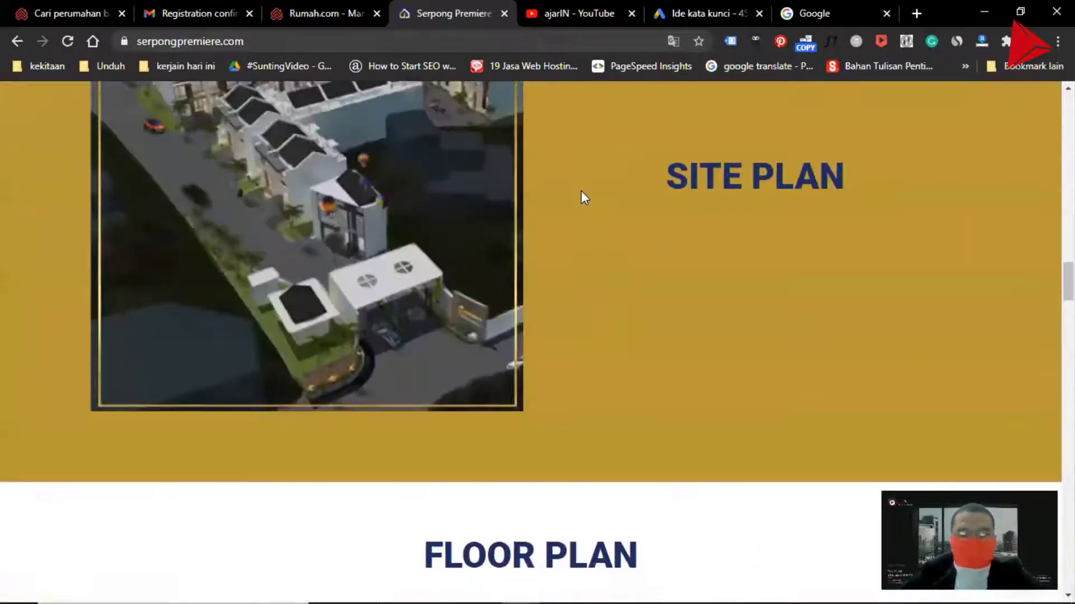
scroll(587, 192, "up", 8)
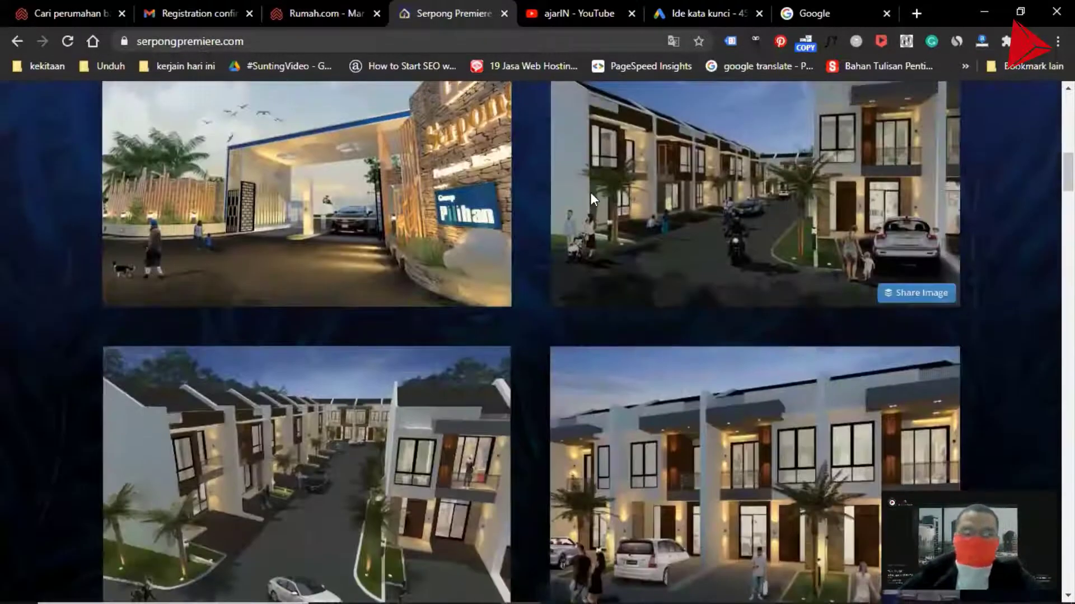
scroll(594, 195, "down", 15)
scroll(510, 187, "down", 15)
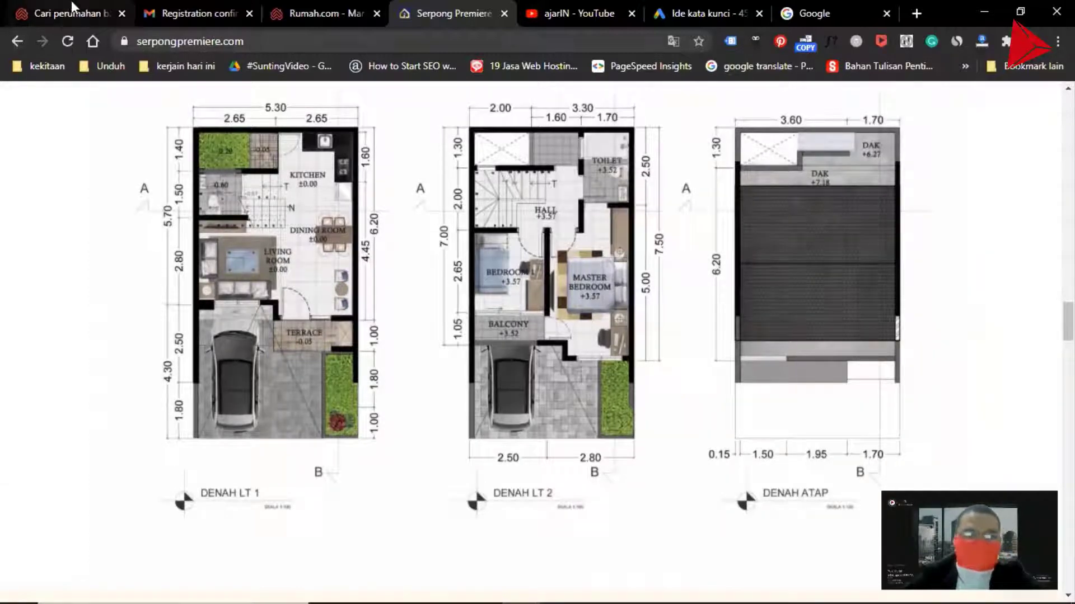
left_click(570, 12)
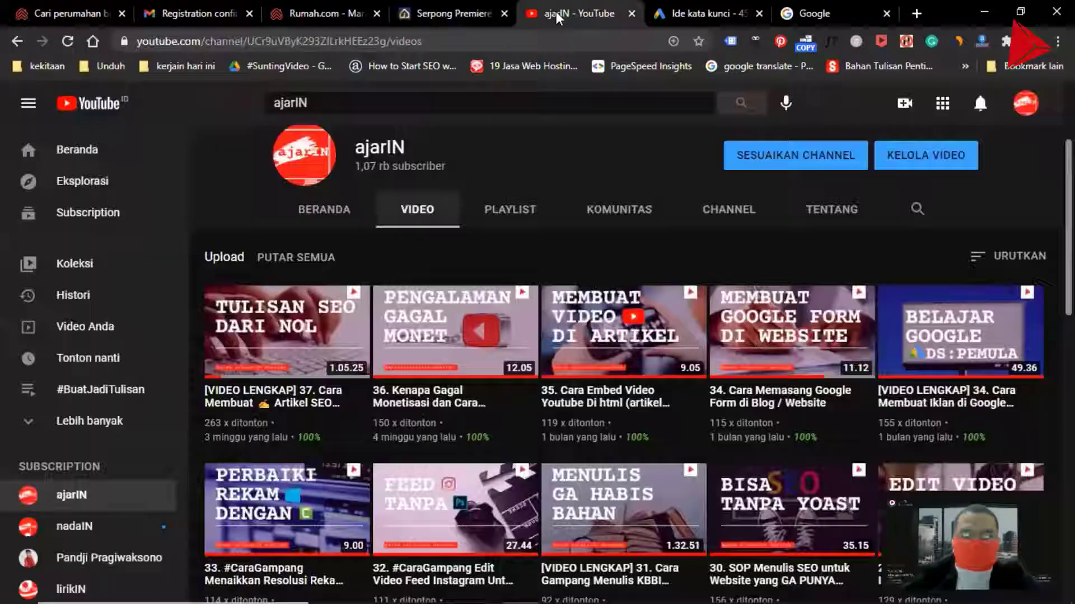
Return to the listing form, calculate 10 × 5.3 in Calculator and enter 53 m² as the building area
left_click(306, 18)
left_click(580, 309)
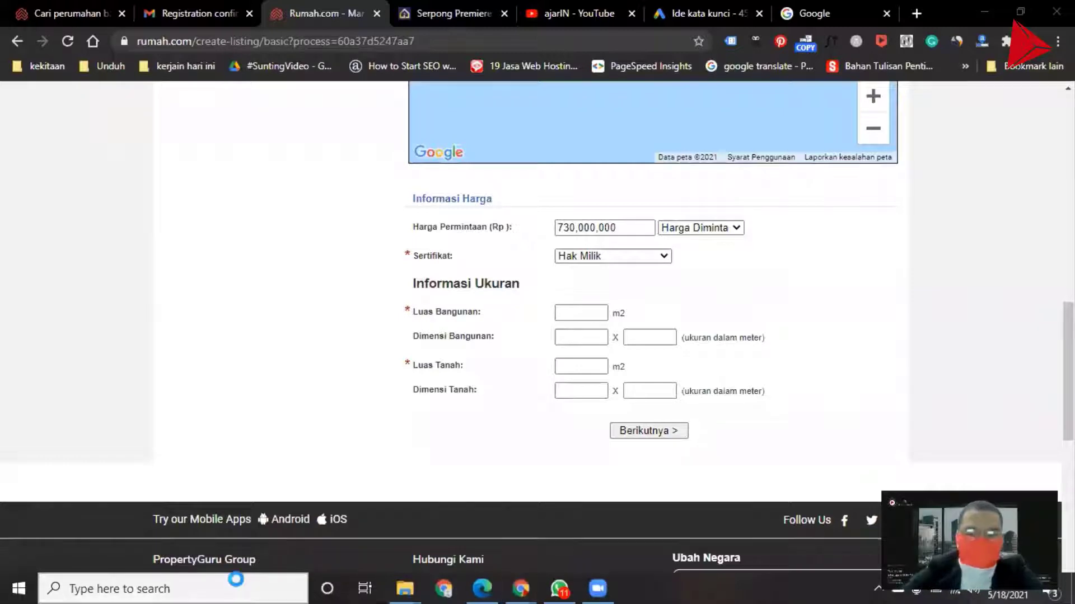
left_click(238, 581)
type("kalk")
left_click(160, 154)
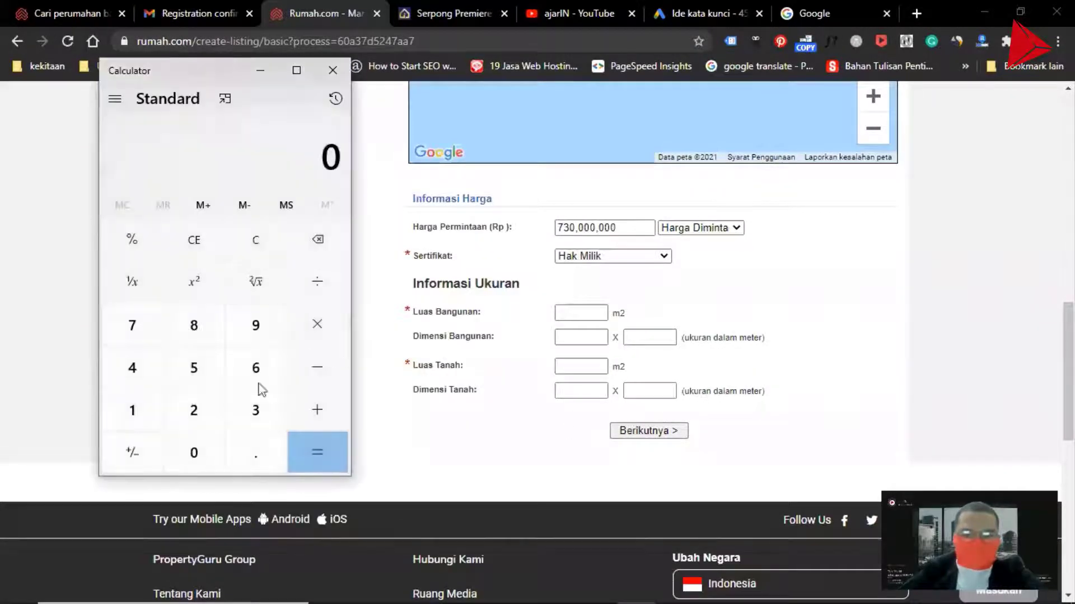
left_click(134, 412)
left_click(199, 454)
left_click(318, 336)
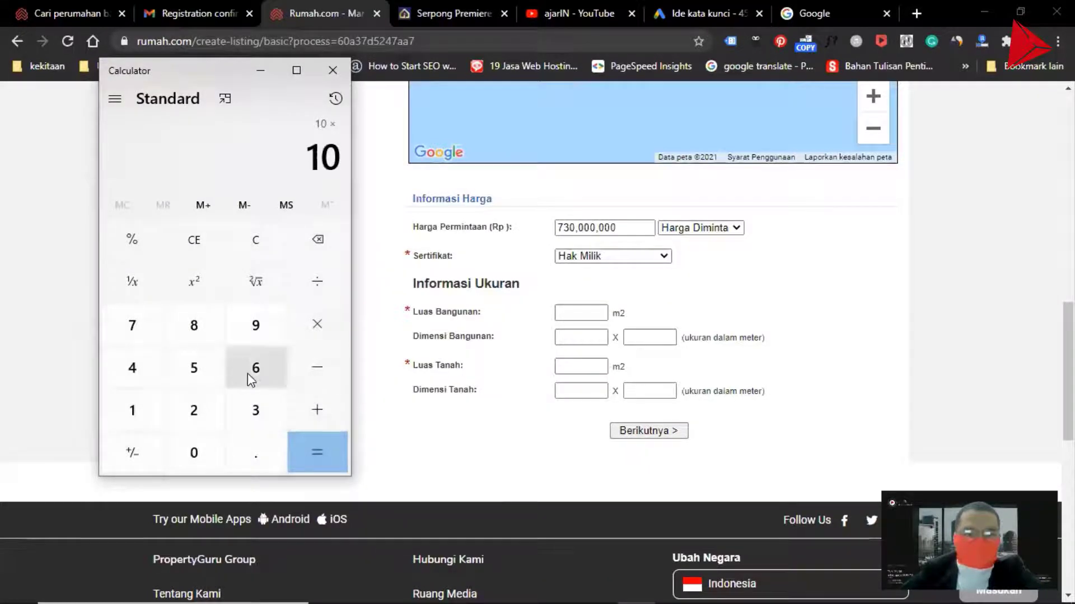
left_click(196, 372)
left_click(256, 448)
left_click(256, 417)
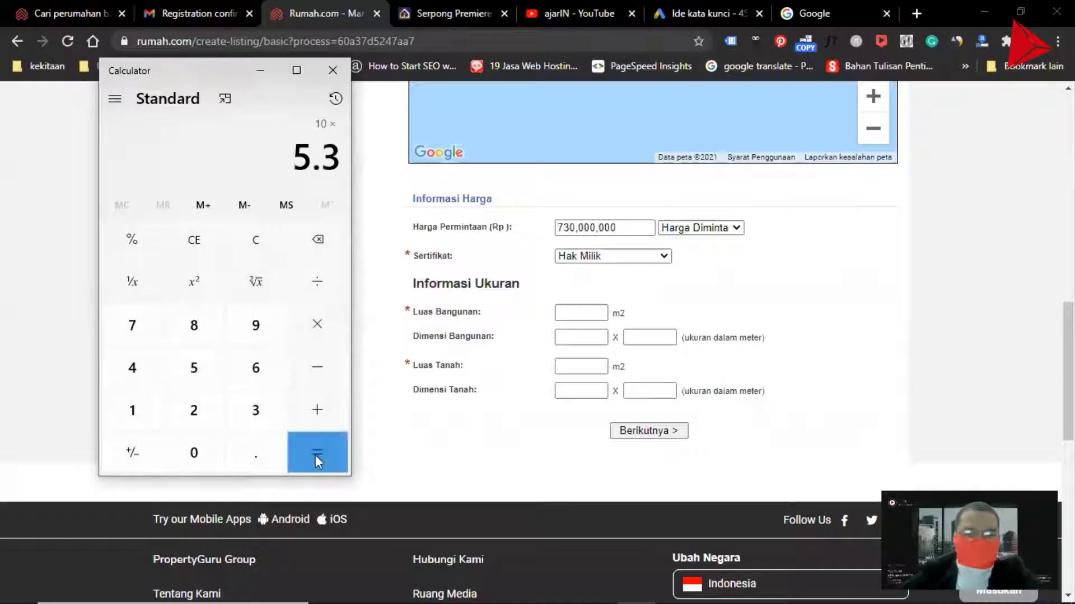
left_click(318, 455)
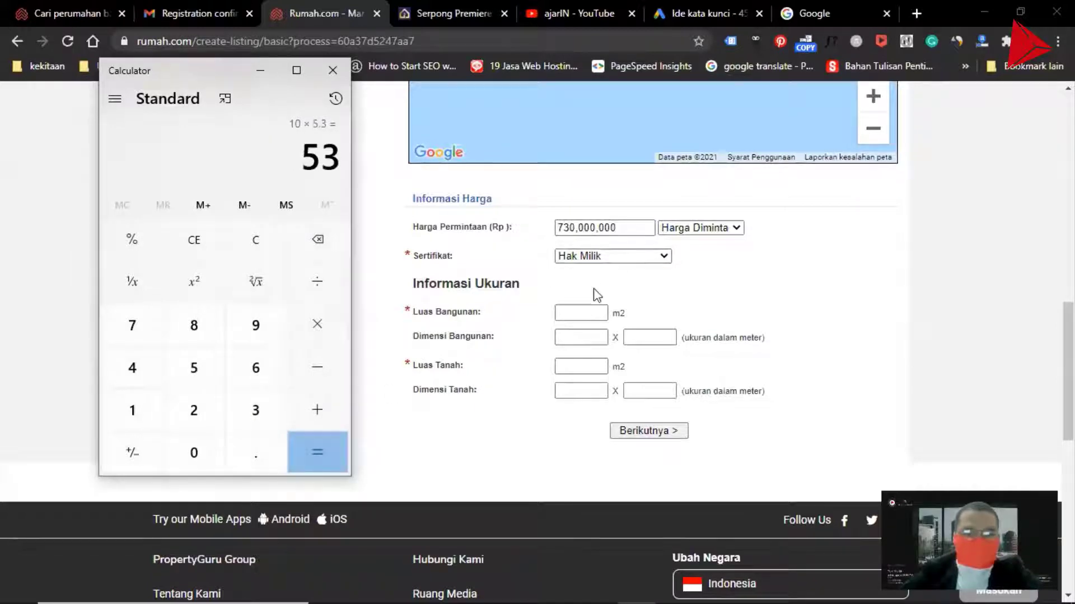
left_click(576, 308)
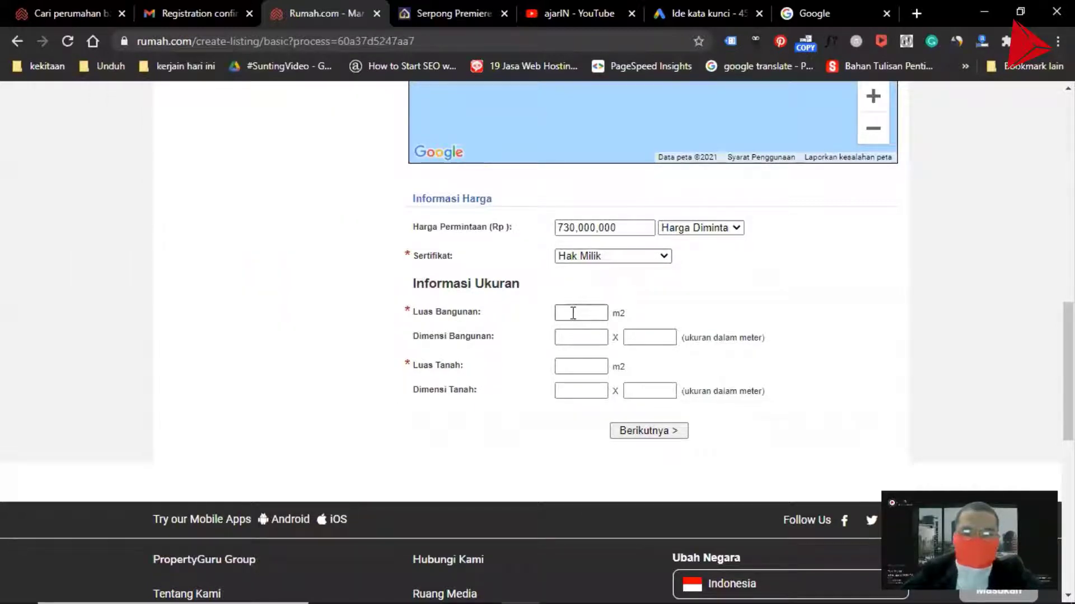
type("53")
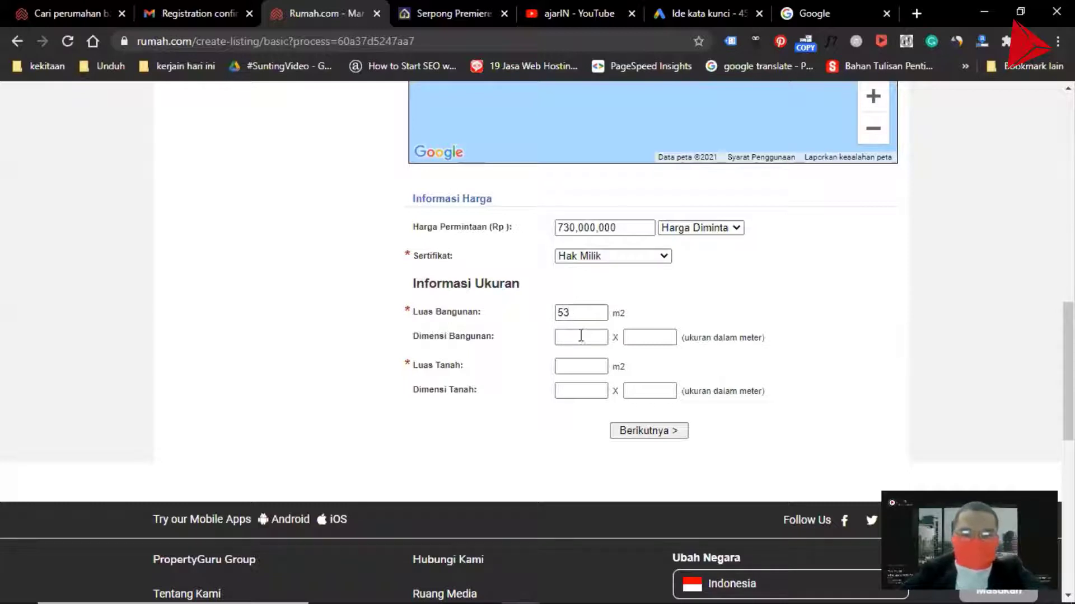
Check the first-floor plan dimensions on the developer's website against the size fields
left_click(579, 338)
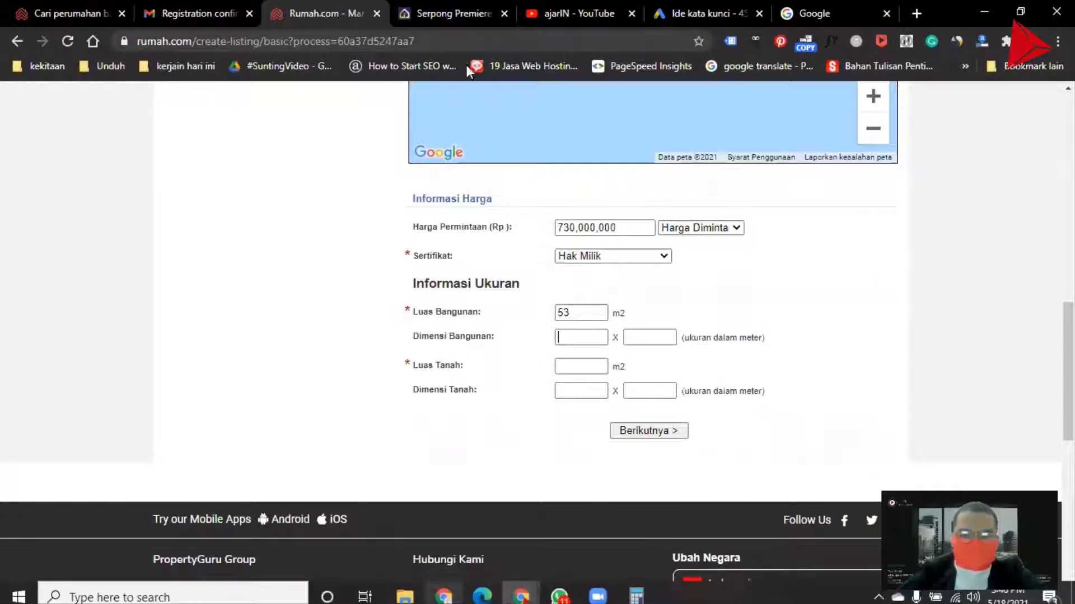
left_click(445, 10)
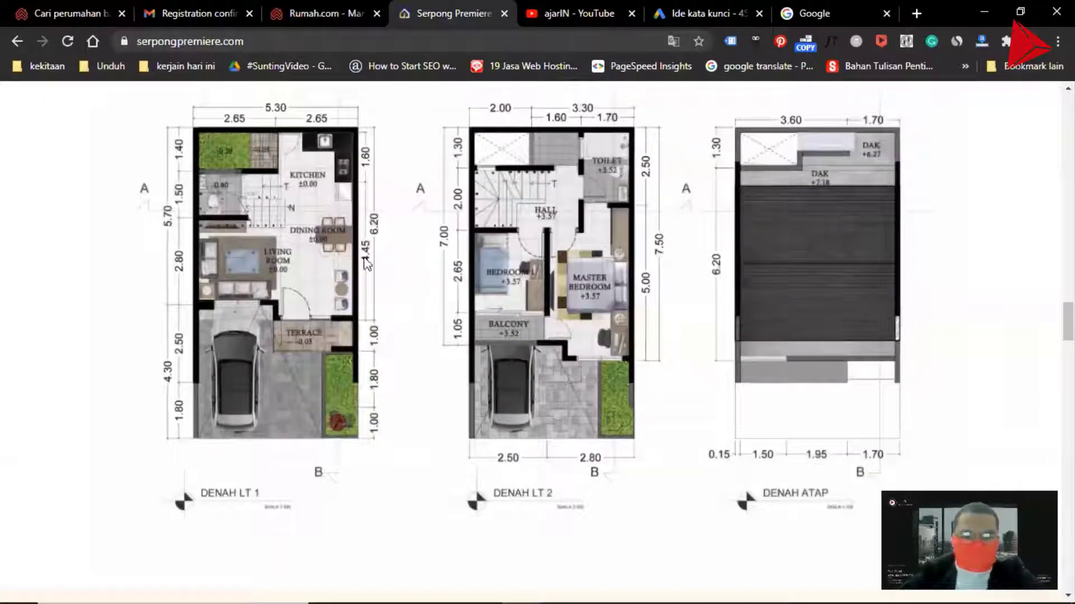
left_click(327, 16)
left_click(560, 310)
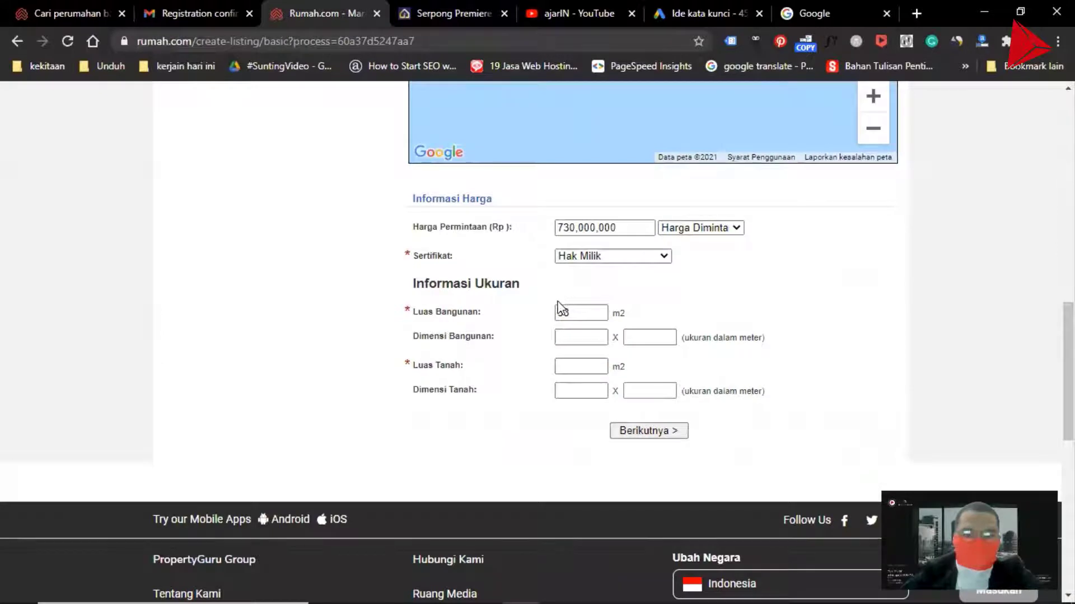
left_click(432, 18)
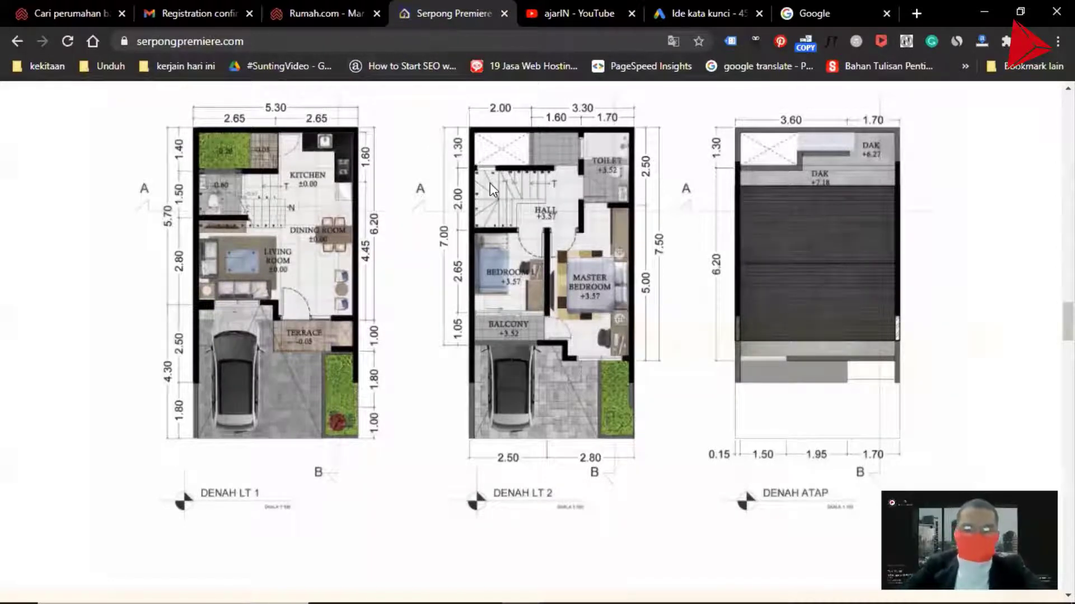
left_click(312, 15)
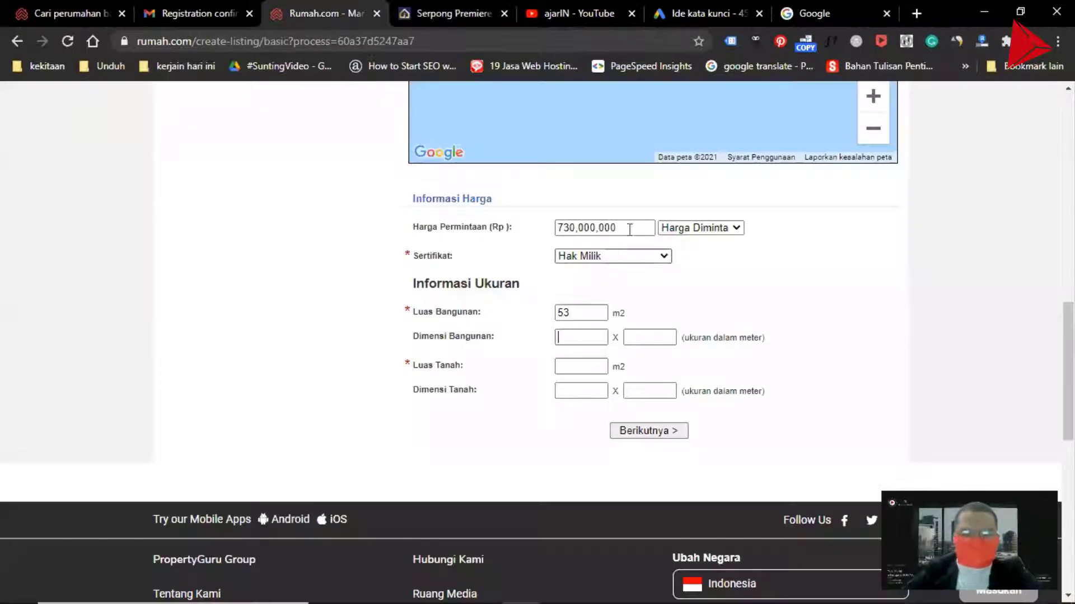
Enter 53 m² as the land area and 10 × 5.3 as the land dimensions
double_click(560, 313)
left_click(561, 390)
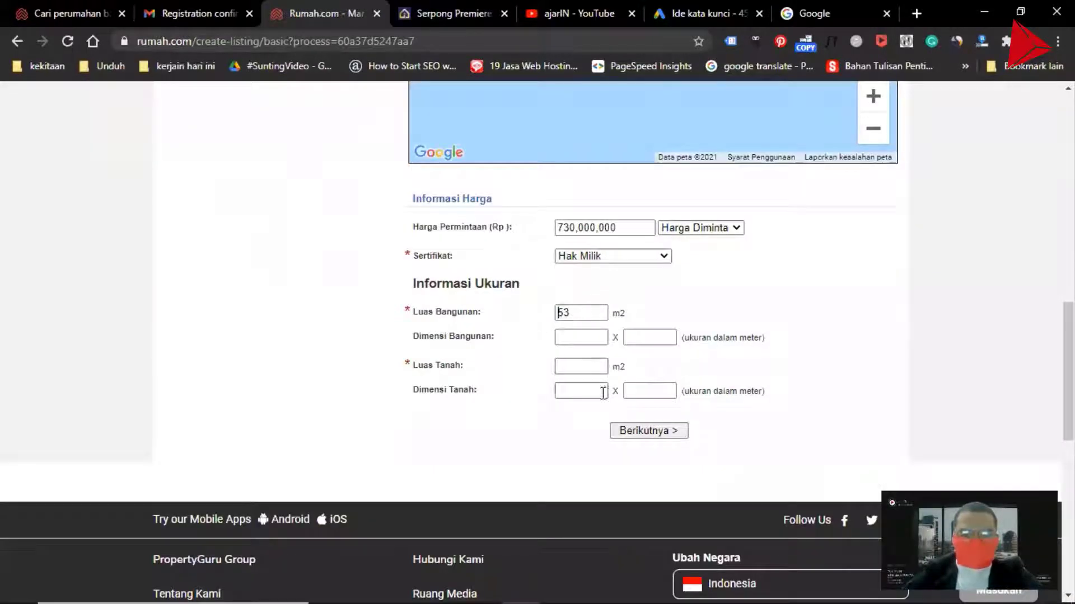
left_click(573, 366)
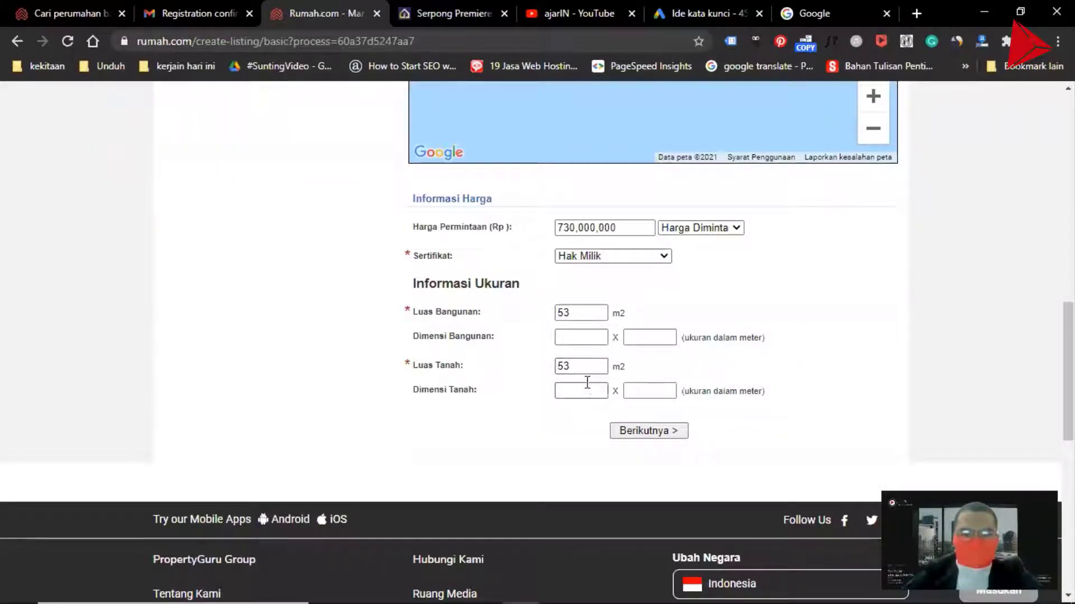
left_click(597, 369)
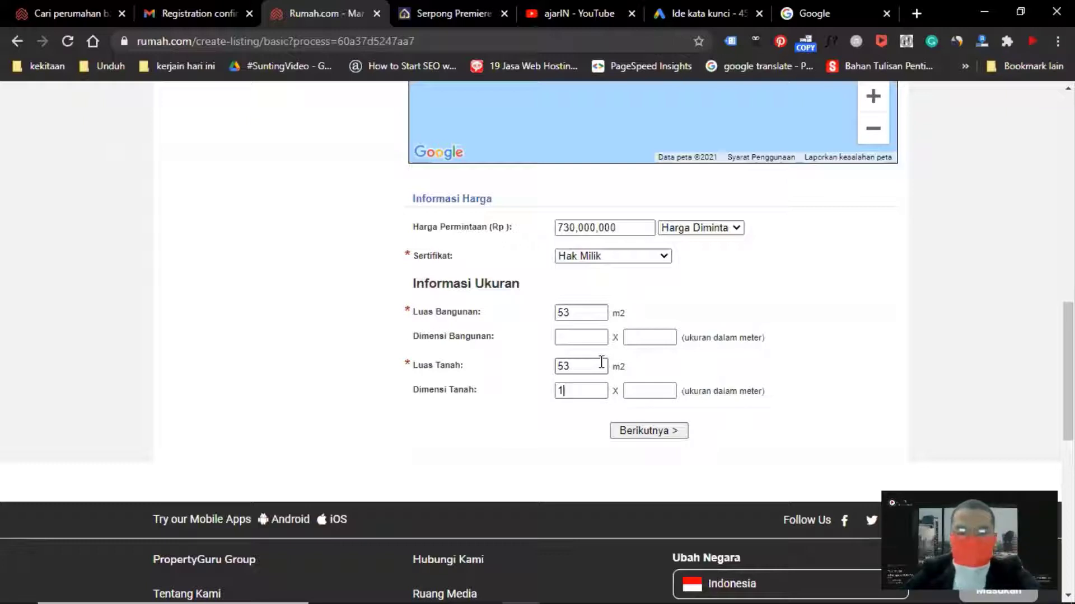
type("0")
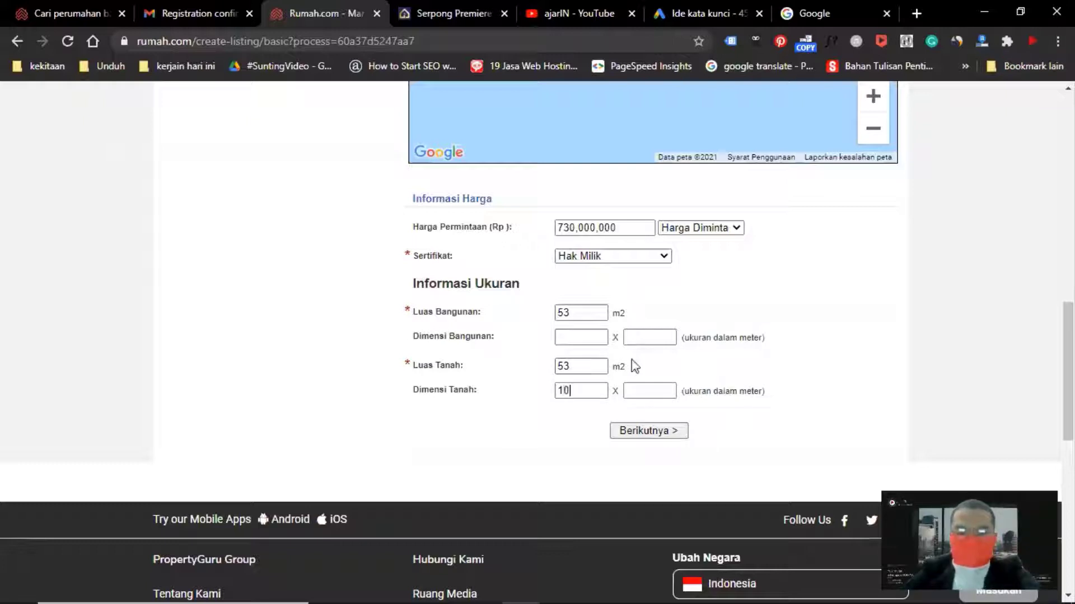
left_click(645, 392)
type("5.3")
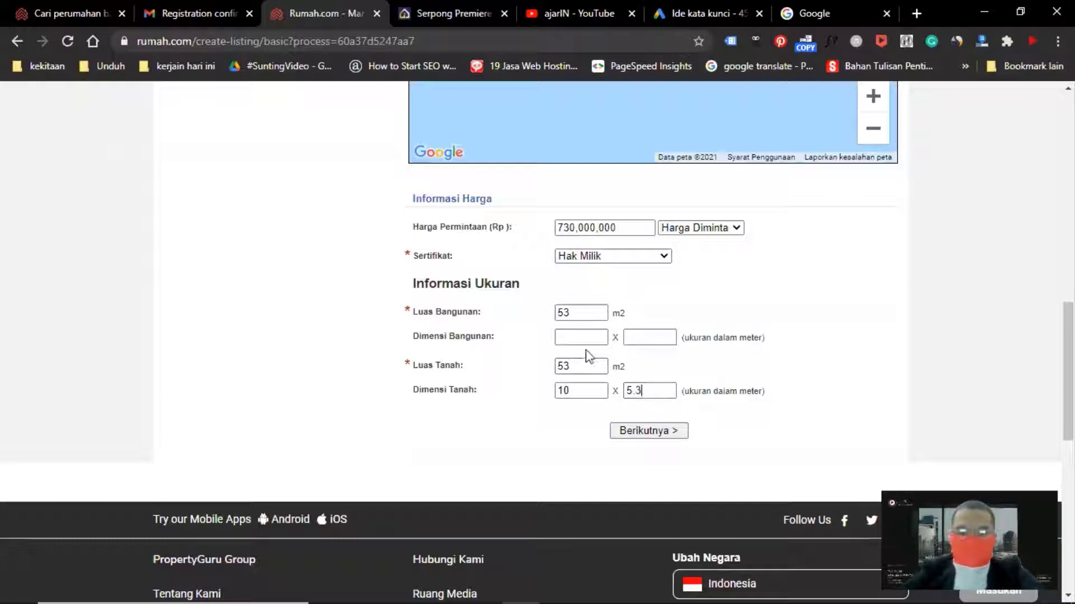
Consult the floor plan and enter 5,7 × 5.3 as the building dimensions
left_click(462, 8)
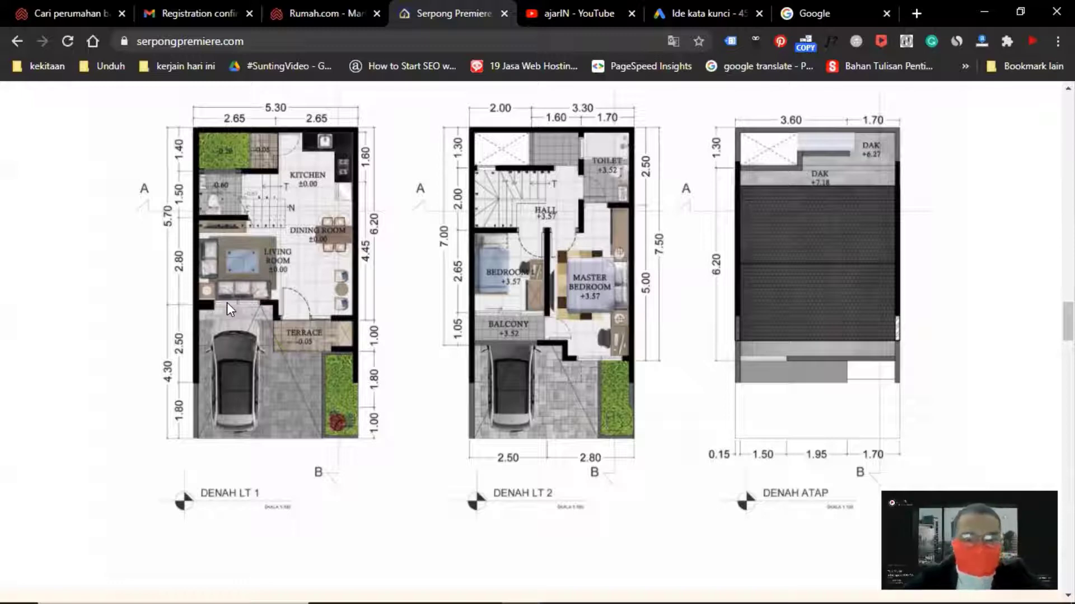
left_click(333, 13)
left_click(566, 339)
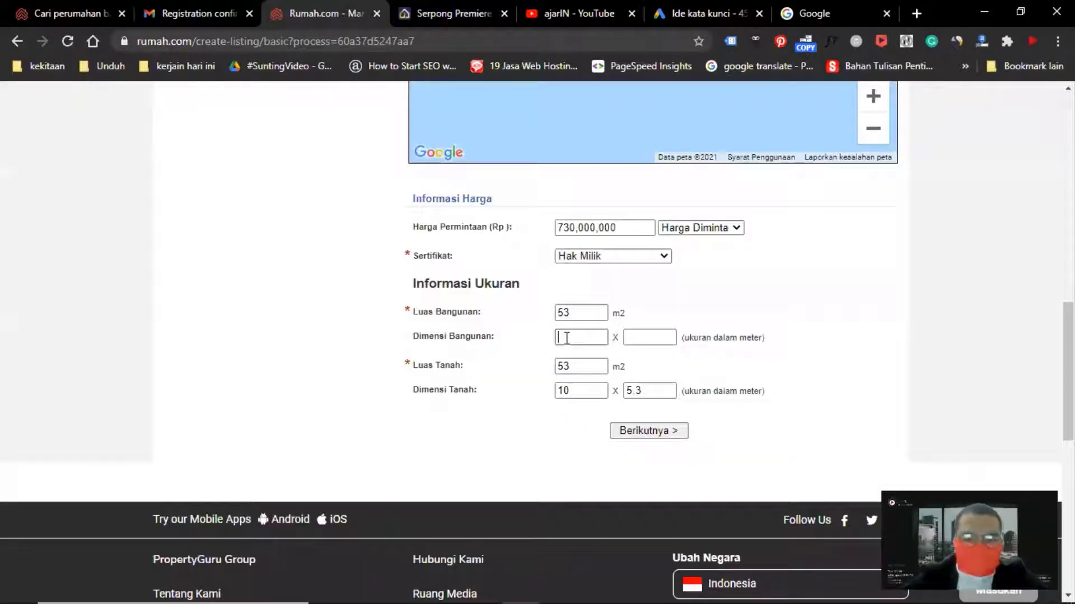
type("5,7")
left_click(639, 338)
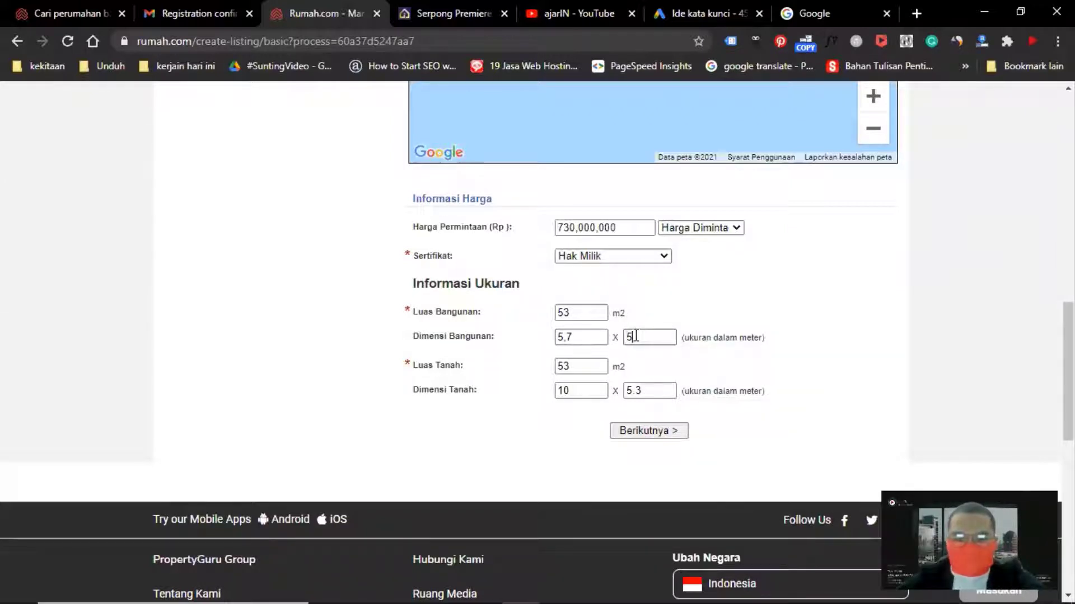
type("5.3")
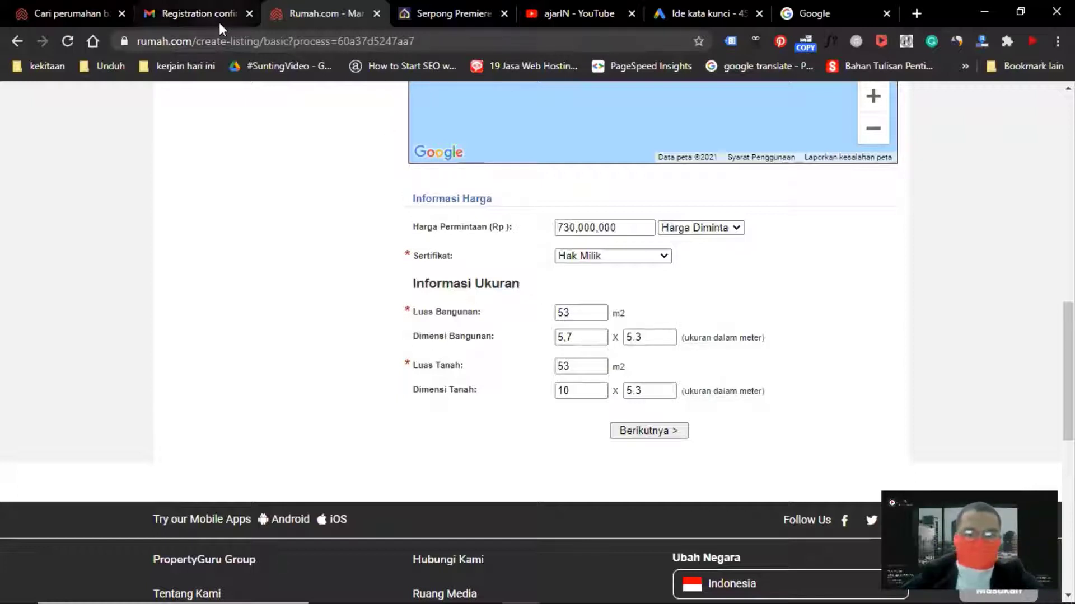
Calculate 5.7 × 5.3 in Calculator and set the building area to 30.21 m²
mouse_move(586, 586)
left_click(636, 588)
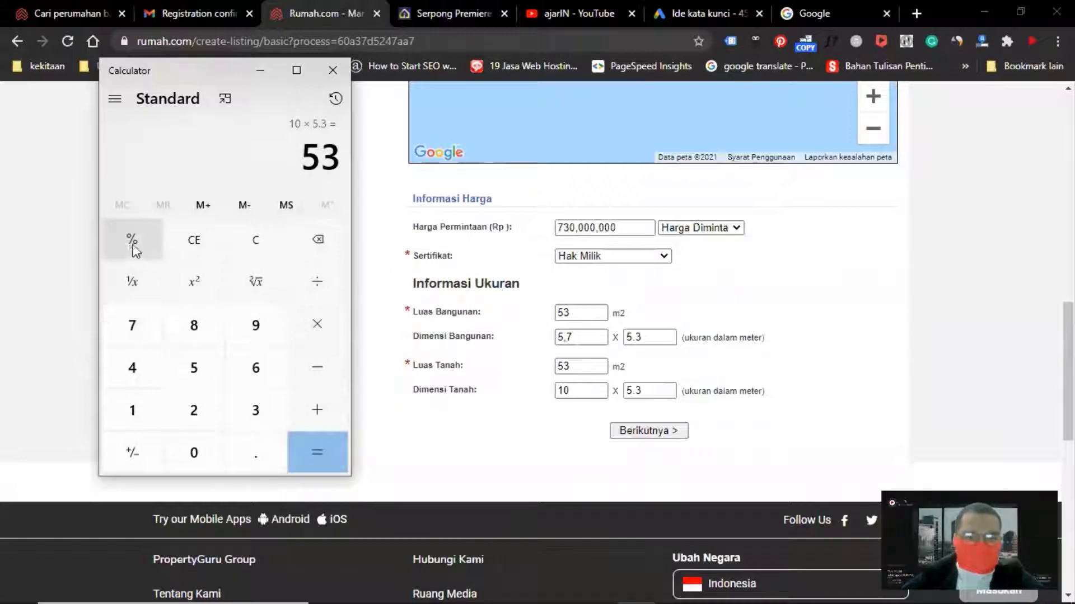
left_click(192, 243)
left_click(196, 371)
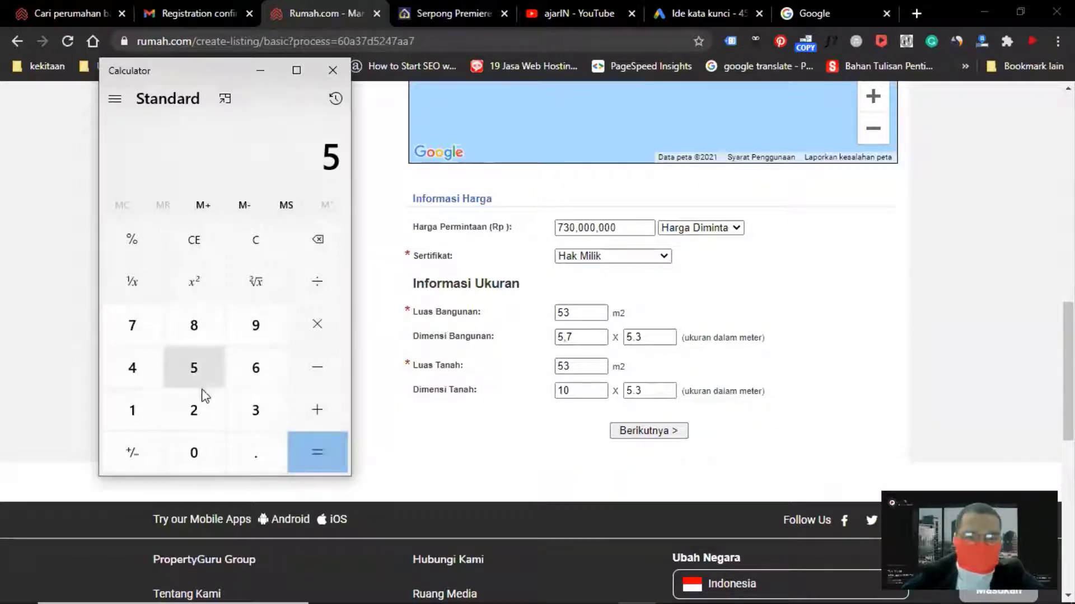
left_click(248, 454)
left_click(134, 330)
left_click(313, 335)
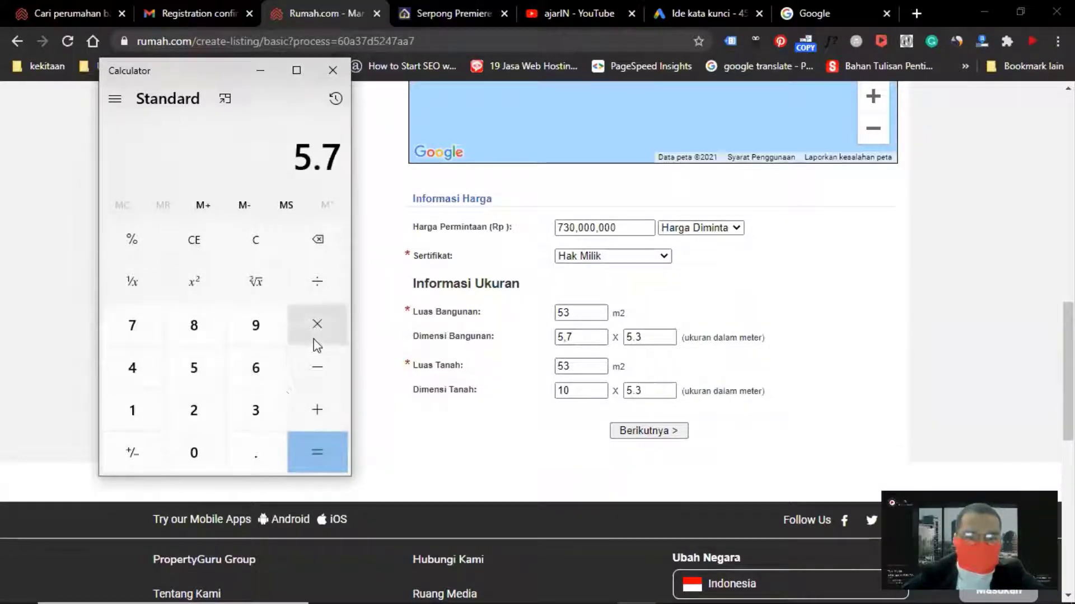
left_click(207, 358)
left_click(253, 445)
left_click(253, 409)
left_click(294, 439)
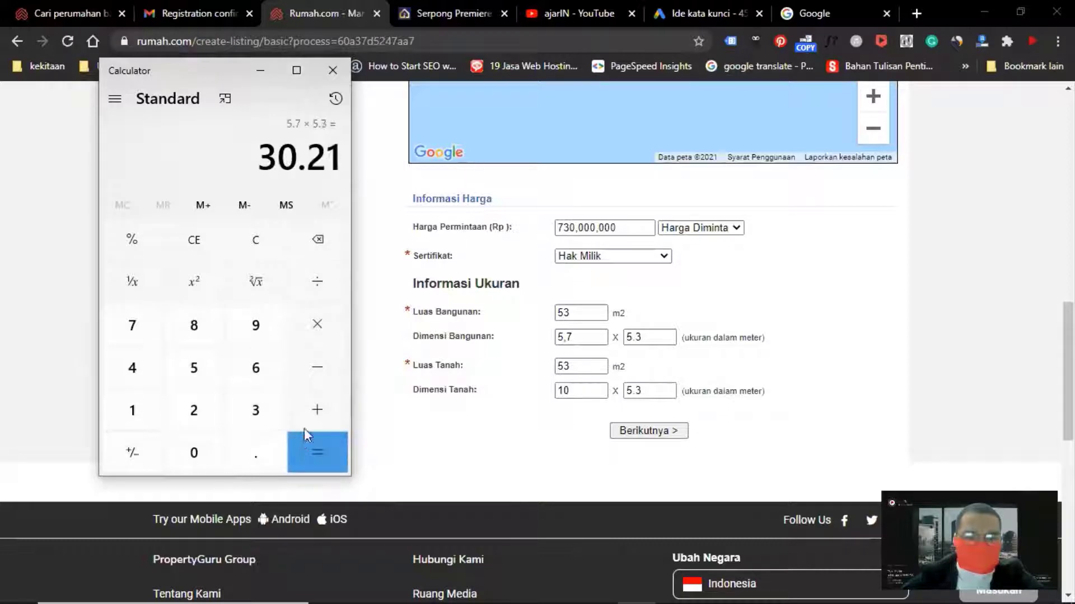
double_click(572, 312)
type("30")
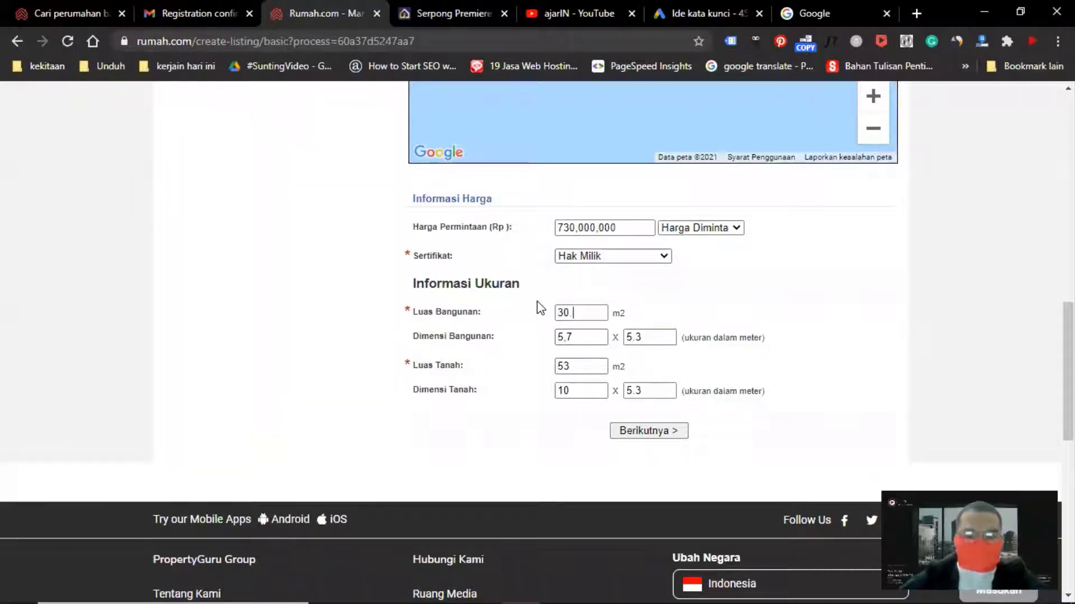
type(".21")
Continue to the next listing page with the basic details filled in
scroll(676, 297, "down", 3)
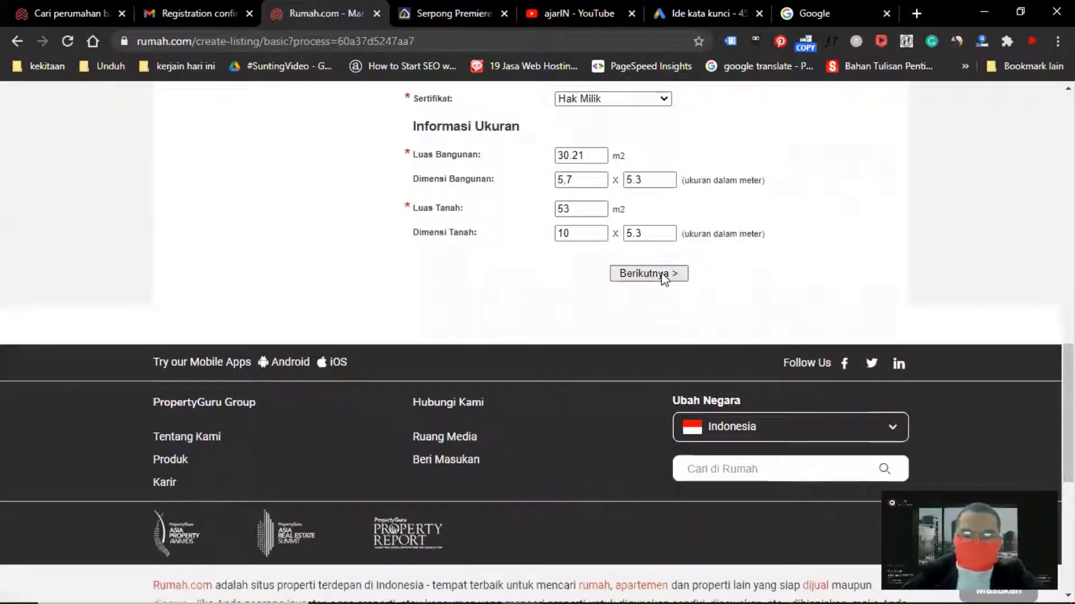
left_click(645, 273)
scroll(372, 277, "up", 3)
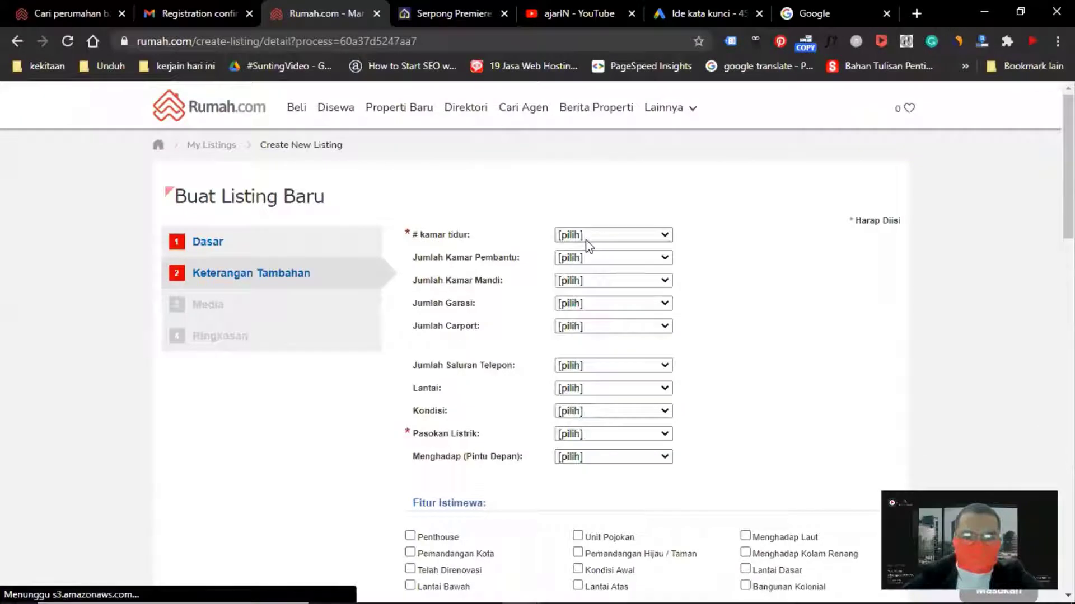
Browse the developer's website for room counts, specifications and facilities for the additional details
left_click(584, 238)
left_click(585, 240)
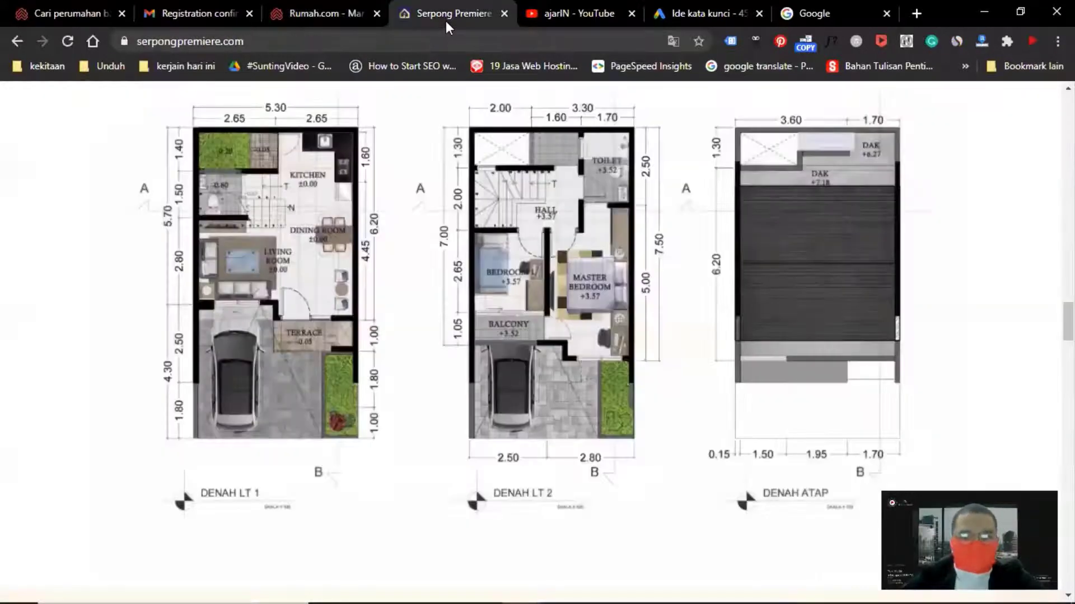
left_click(446, 17)
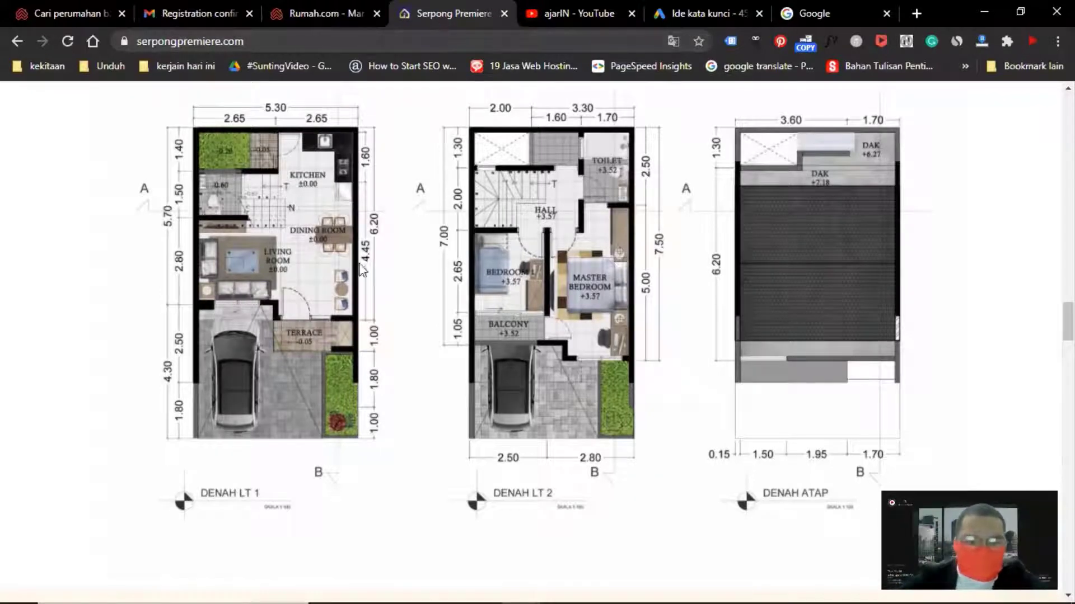
scroll(439, 295, "up", 15)
scroll(621, 294, "up", 20)
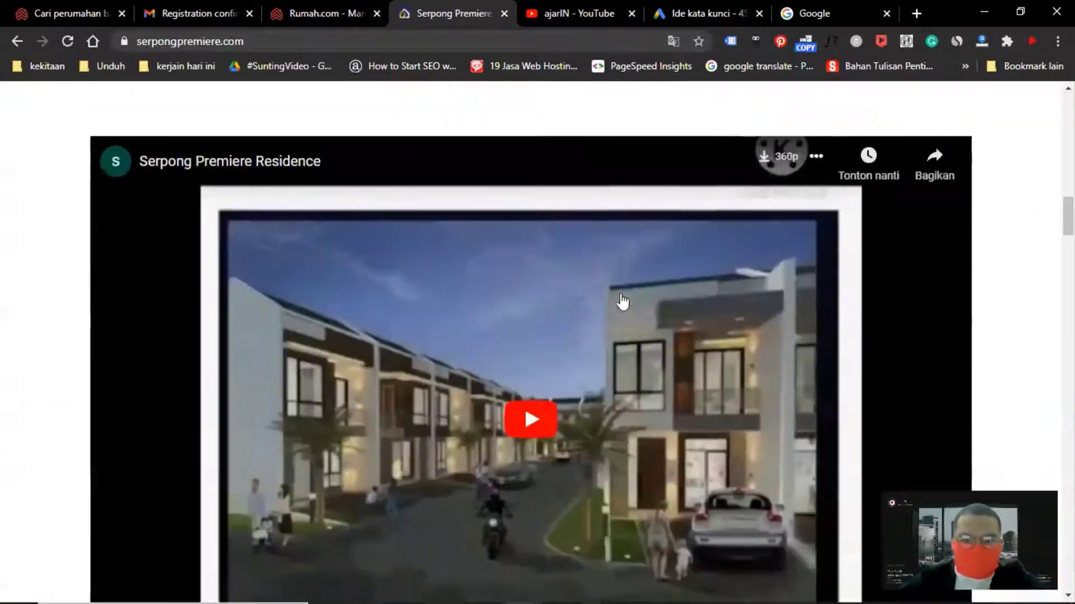
scroll(560, 273, "down", 8)
scroll(568, 273, "down", 20)
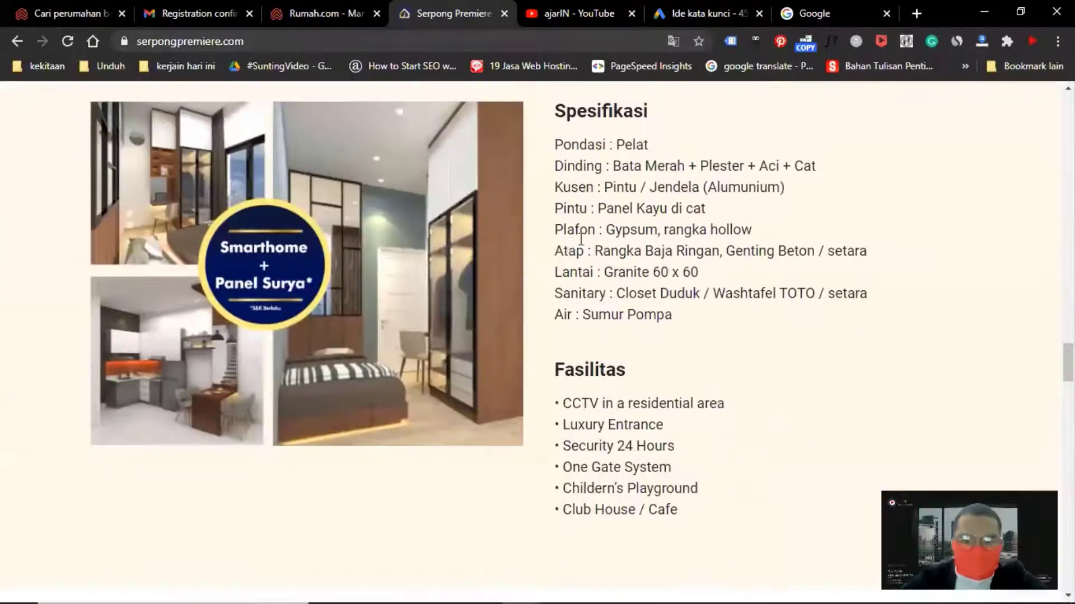
scroll(565, 188, "down", 15)
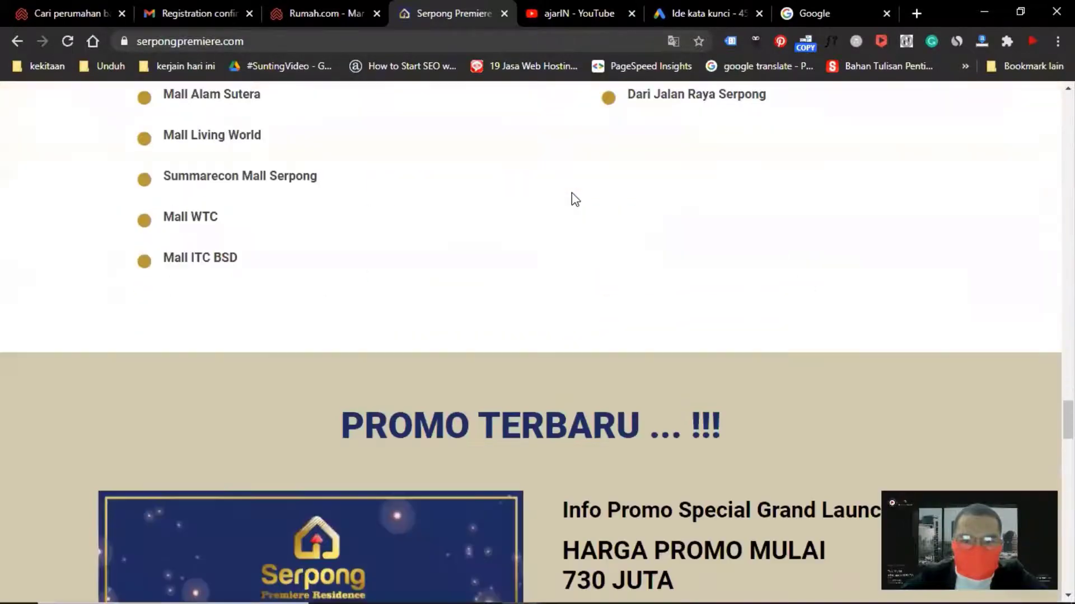
scroll(587, 216, "down", 20)
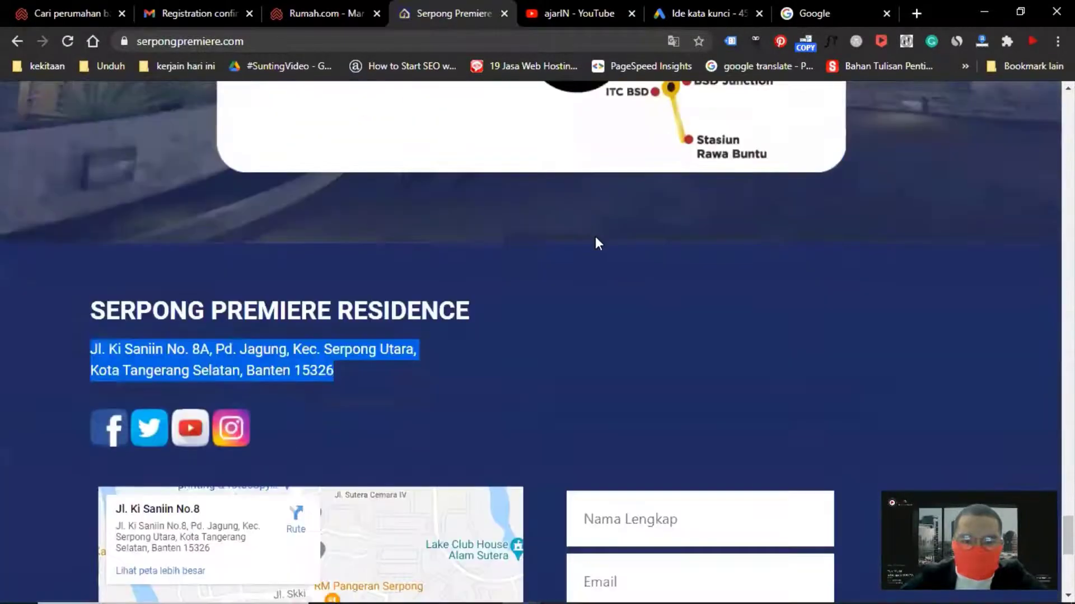
scroll(558, 287, "up", 5)
scroll(556, 282, "up", 20)
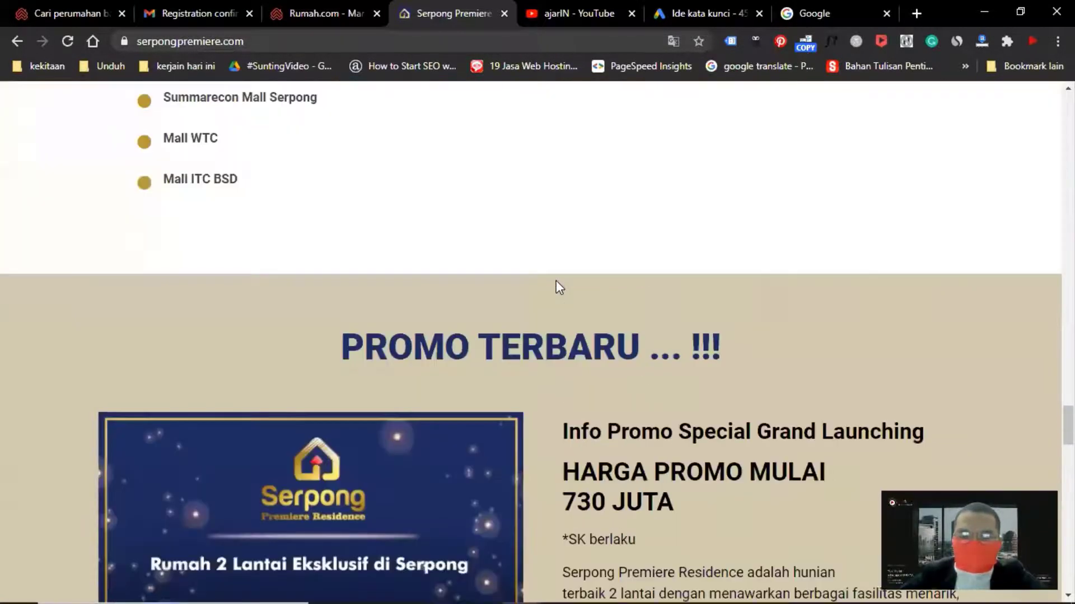
Scroll through the developer's page to examine the floor plan, specifications and facilities
scroll(556, 280, "up", 20)
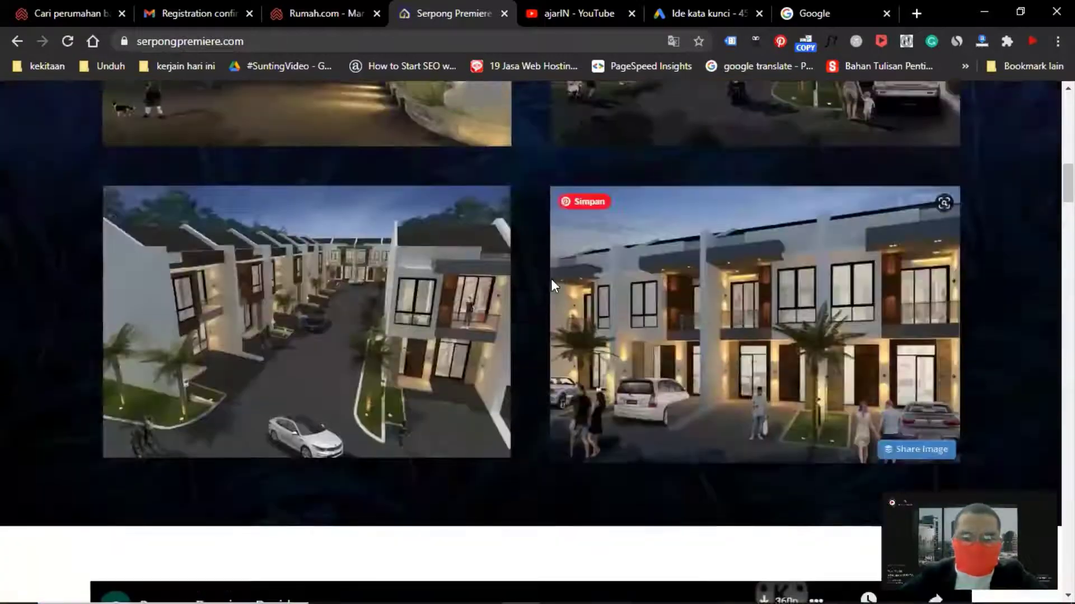
scroll(557, 269, "down", 15)
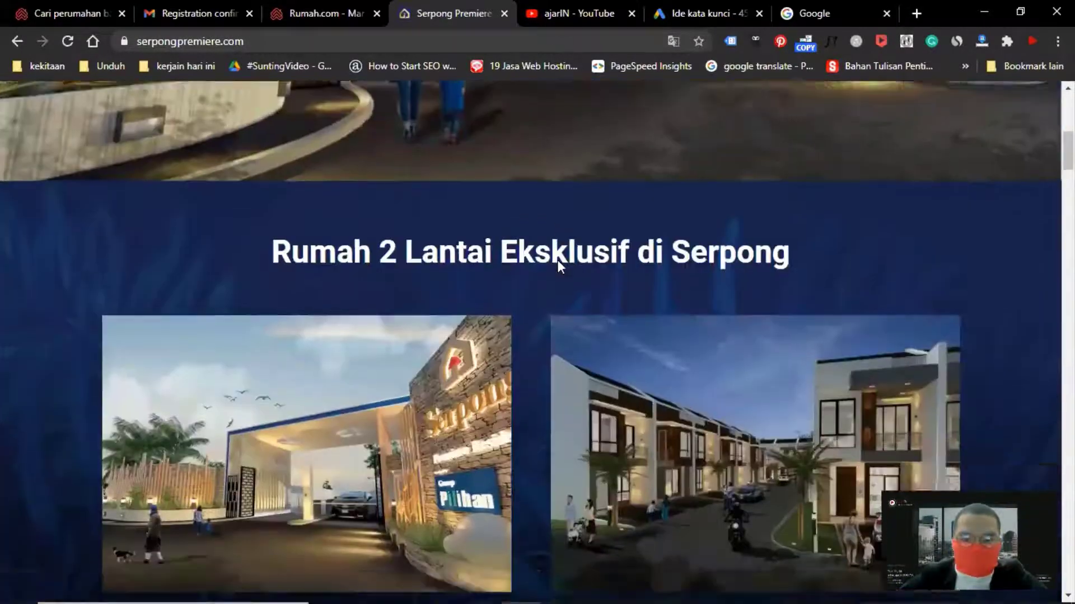
scroll(559, 257, "down", 20)
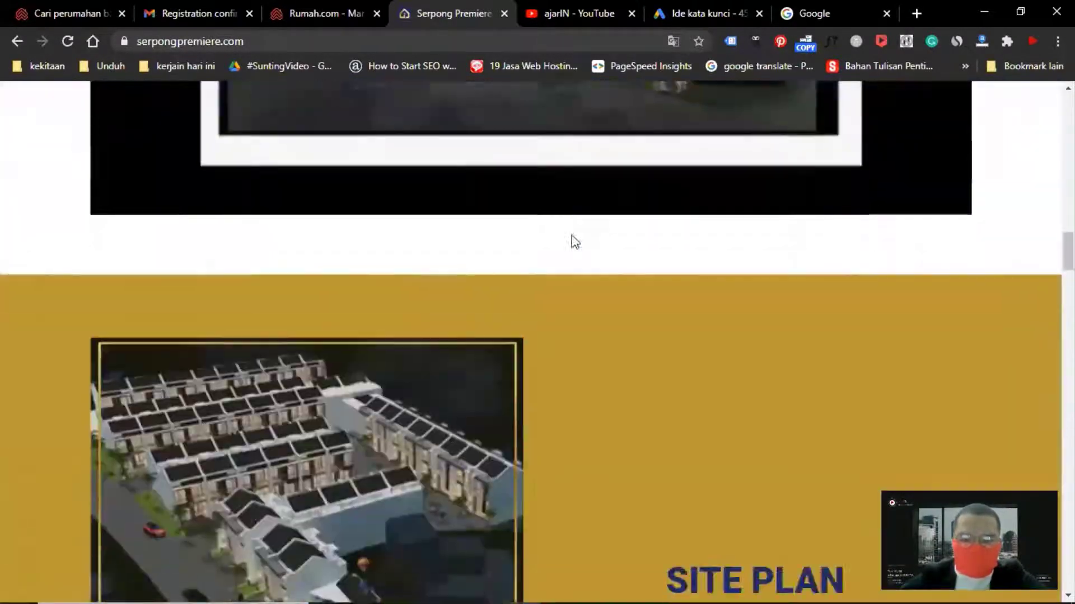
scroll(575, 241, "down", 10)
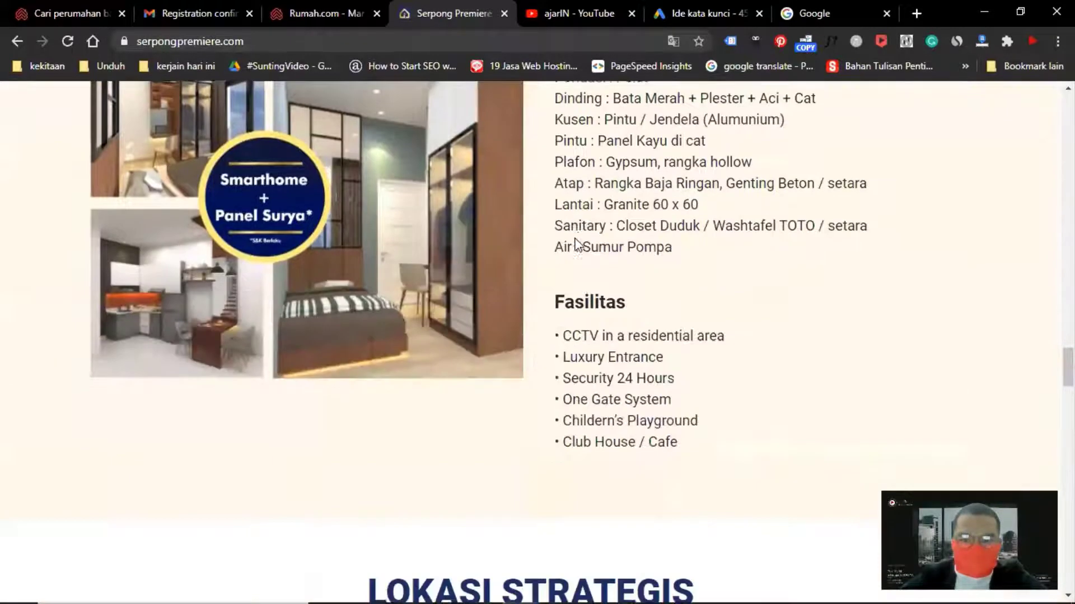
scroll(575, 238, "up", 4)
scroll(575, 234, "down", 2)
scroll(563, 210, "down", 20)
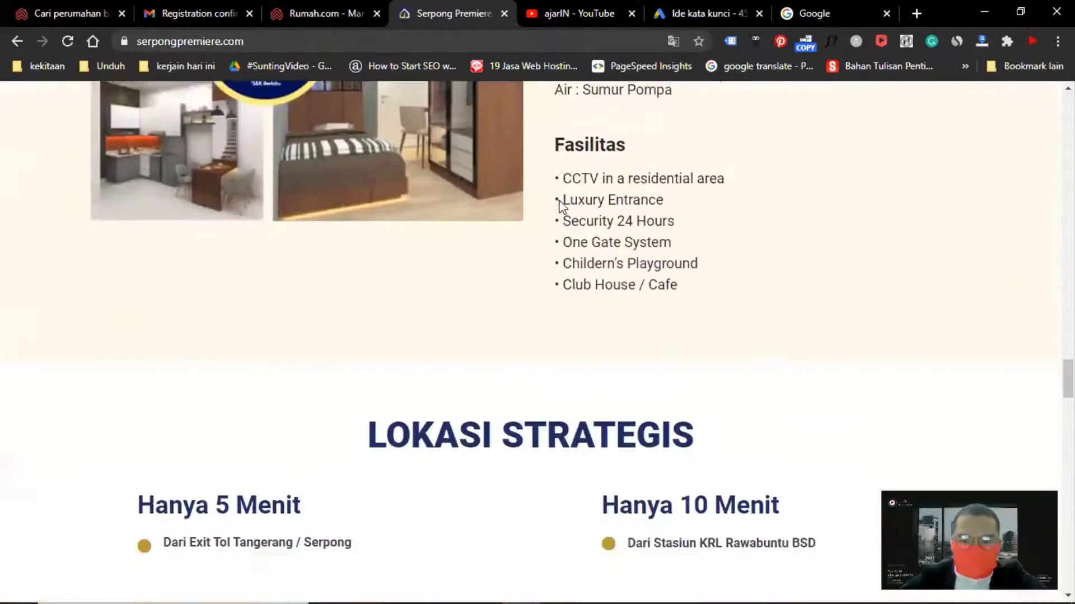
scroll(573, 185, "down", 5)
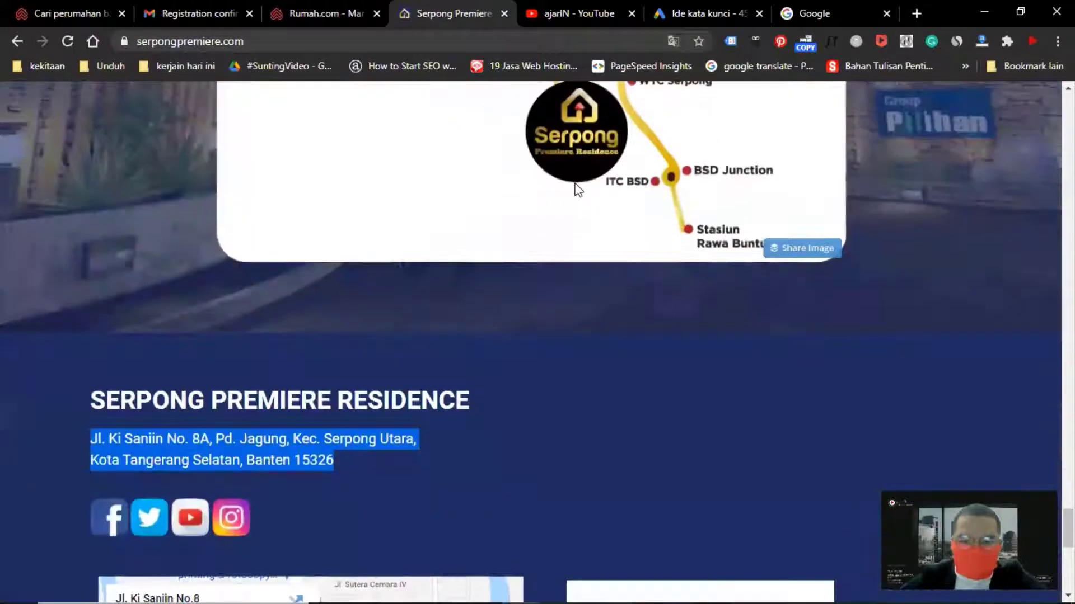
scroll(575, 184, "up", 20)
scroll(576, 187, "up", 8)
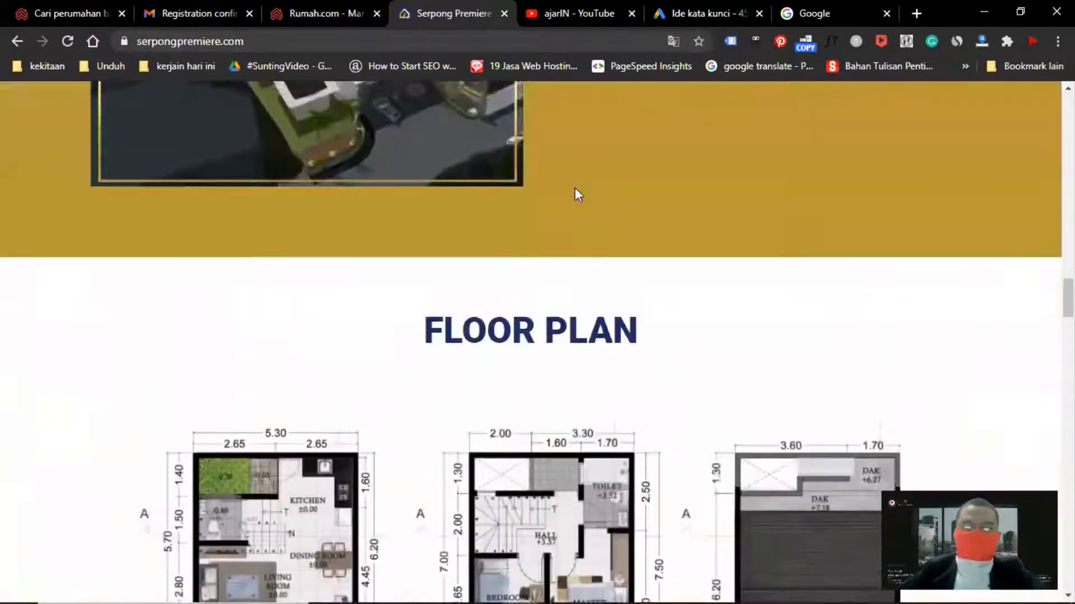
scroll(576, 190, "down", 6)
scroll(484, 179, "up", 1)
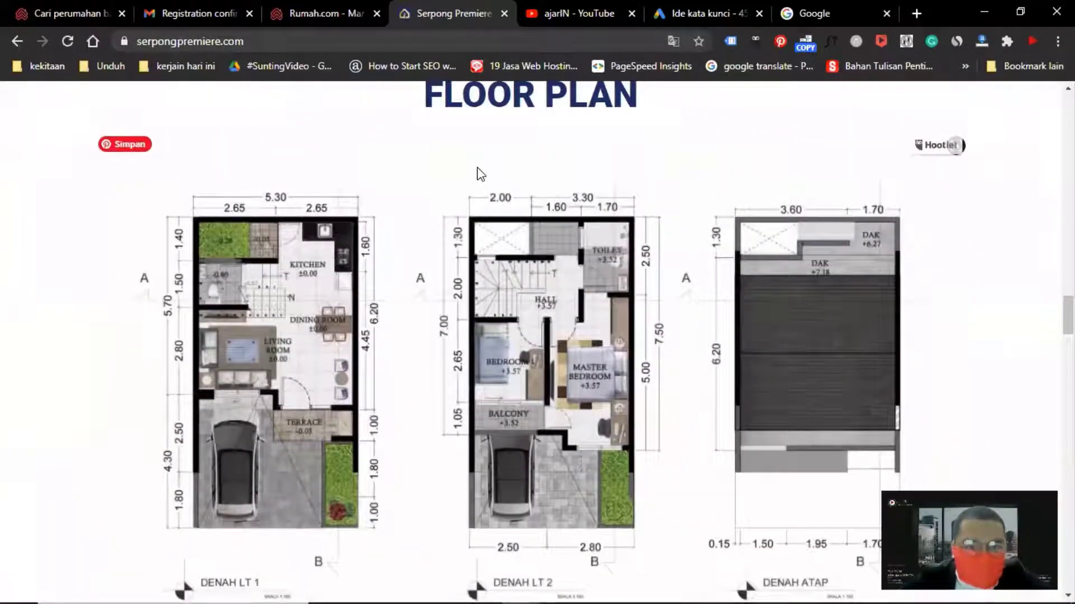
Set the listing's bedroom count to 2 Kamar Tidur, comparing it with the developer's floor plan
left_click(337, 8)
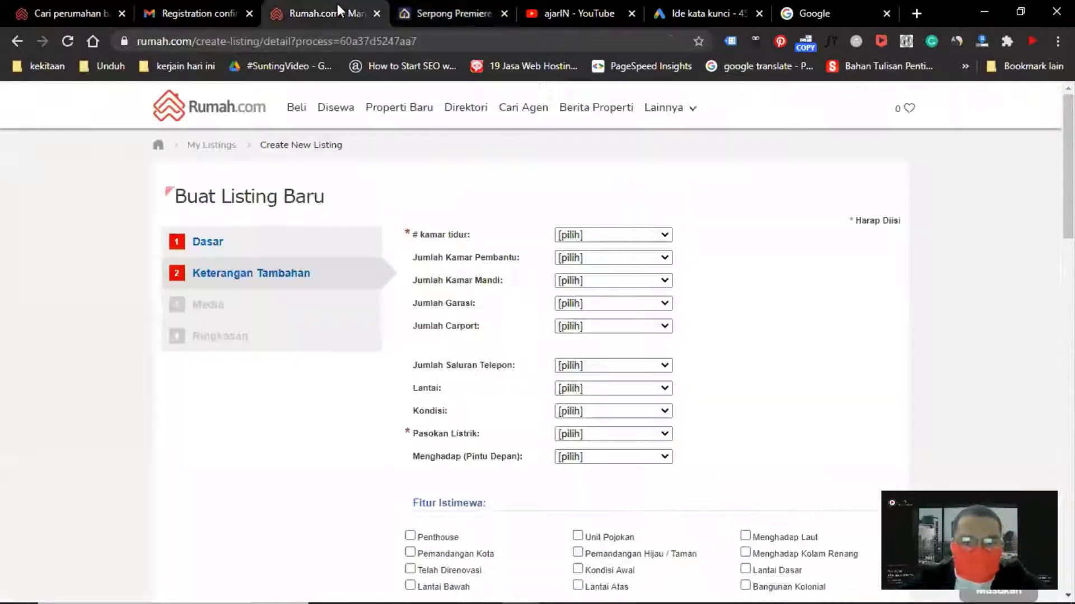
left_click(443, 15)
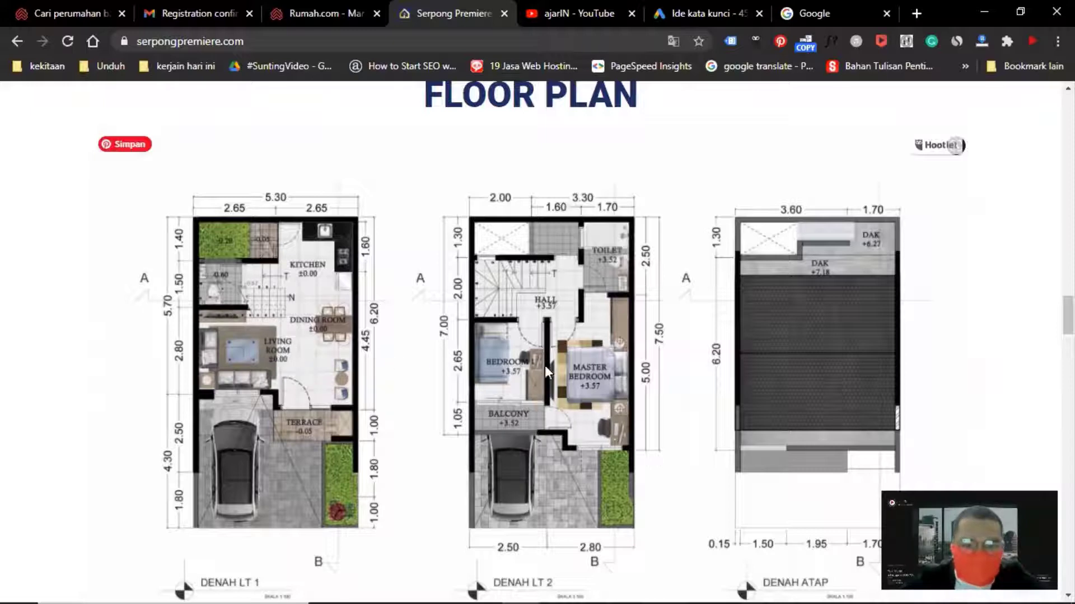
left_click(334, 15)
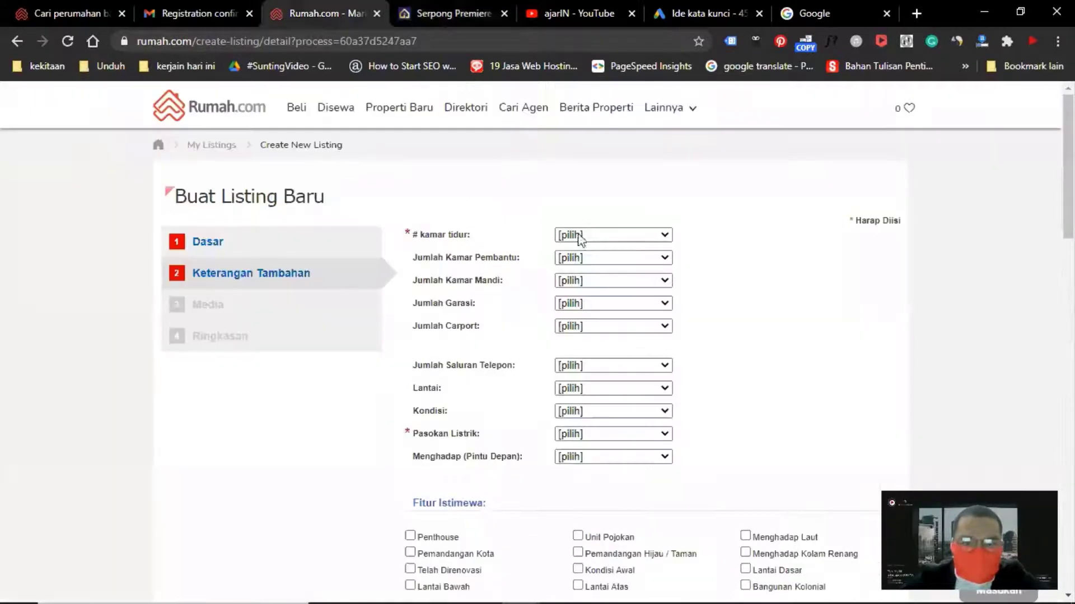
left_click(587, 236)
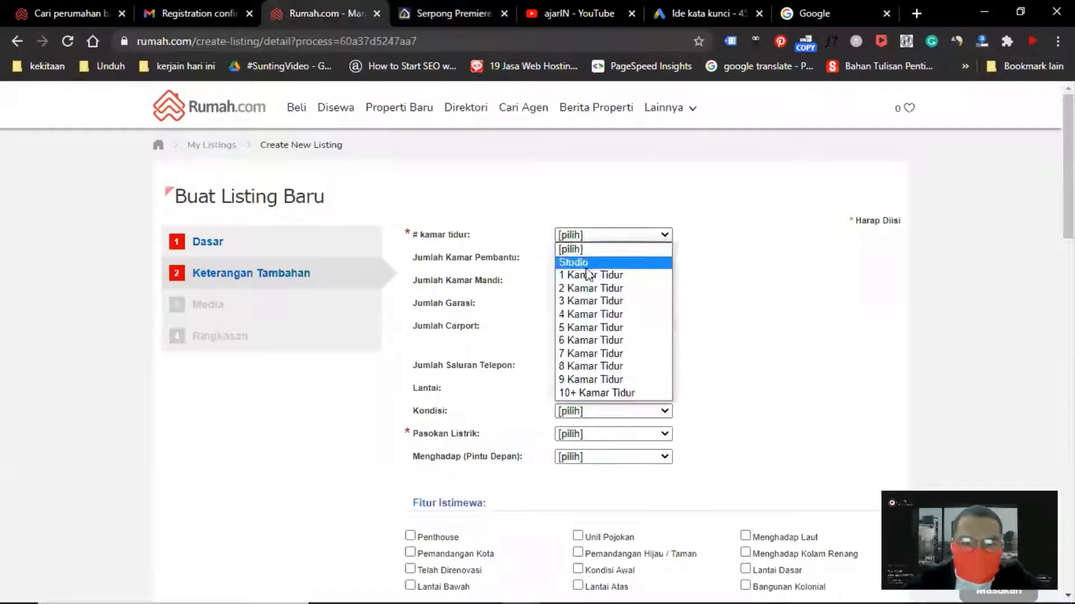
left_click(587, 287)
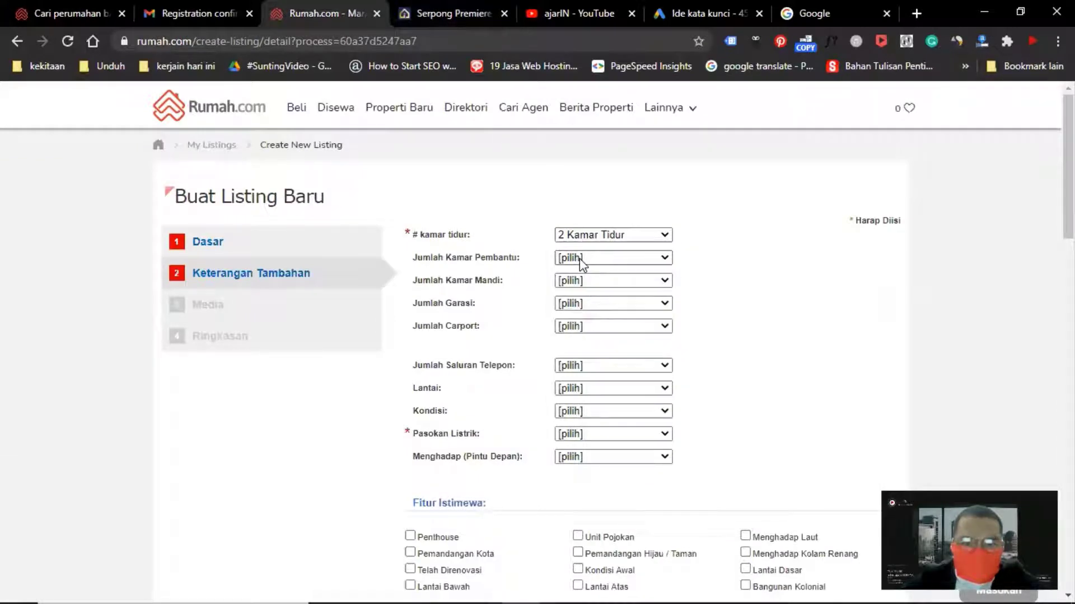
left_click(580, 258)
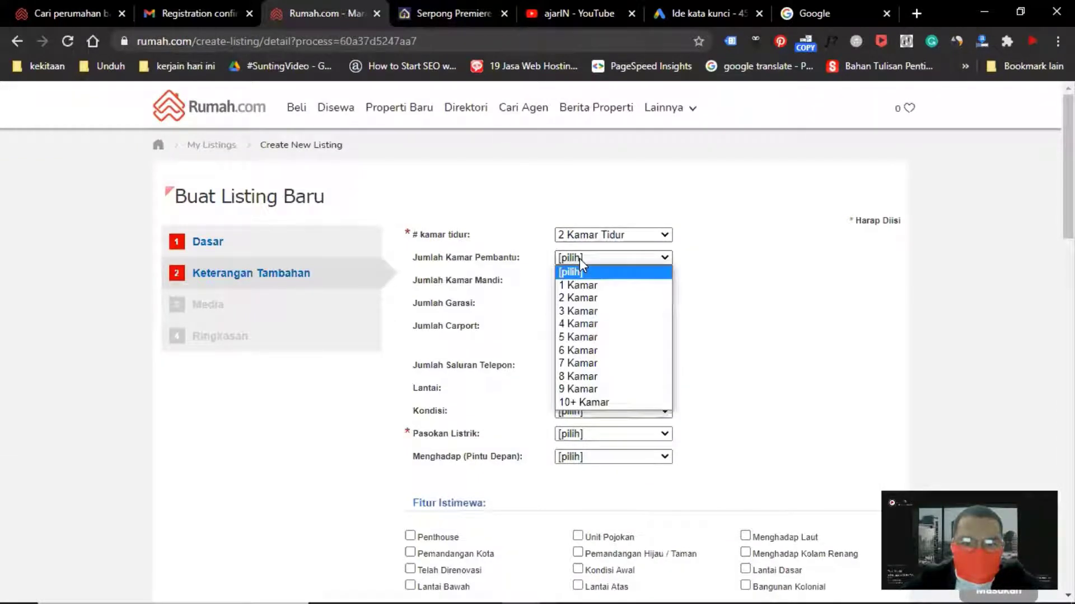
left_click(579, 257)
Set the number of bathrooms to 1 Kamar Mandi
left_click(442, 18)
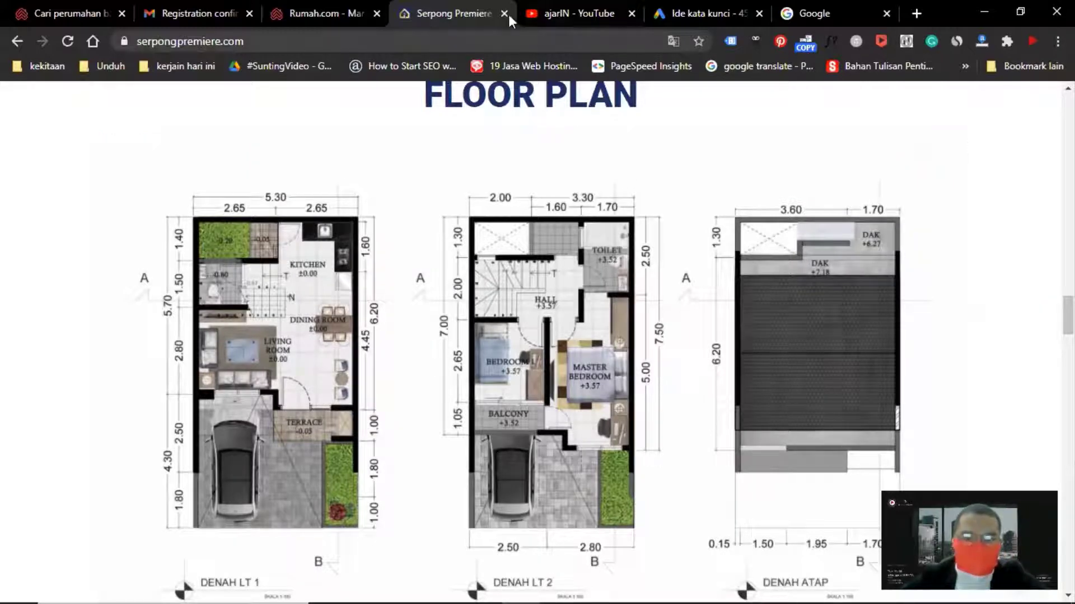
left_click(308, 13)
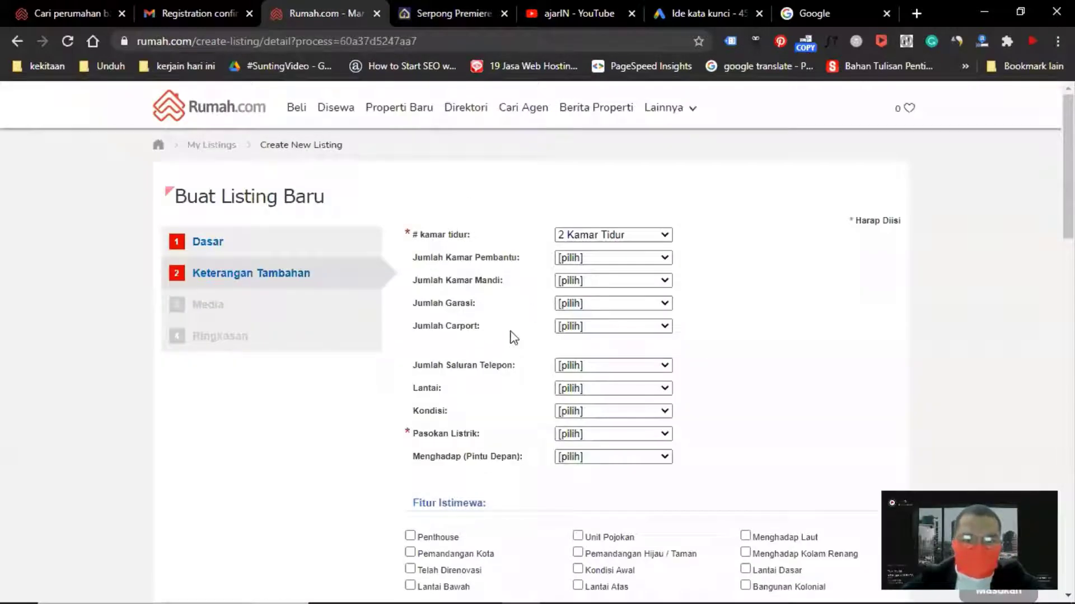
left_click(580, 285)
left_click(574, 306)
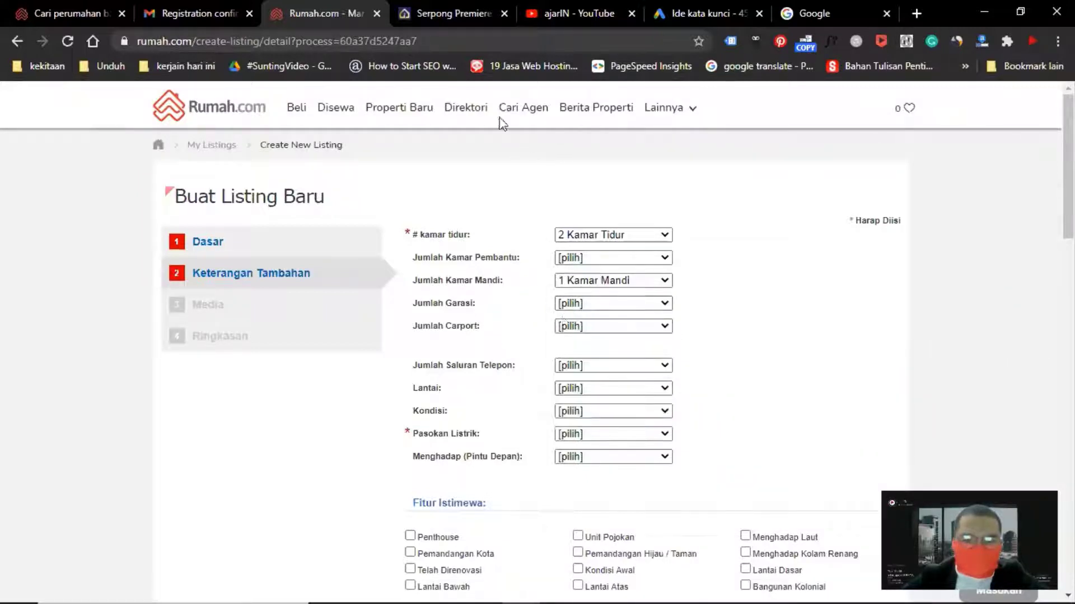
Set both the garage and the carport capacity to 1 Mobil
left_click(582, 307)
left_click(580, 330)
left_click(579, 330)
left_click(576, 352)
Set the number of telephone lines to 1 Saluran after rechecking the floor plan
left_click(442, 14)
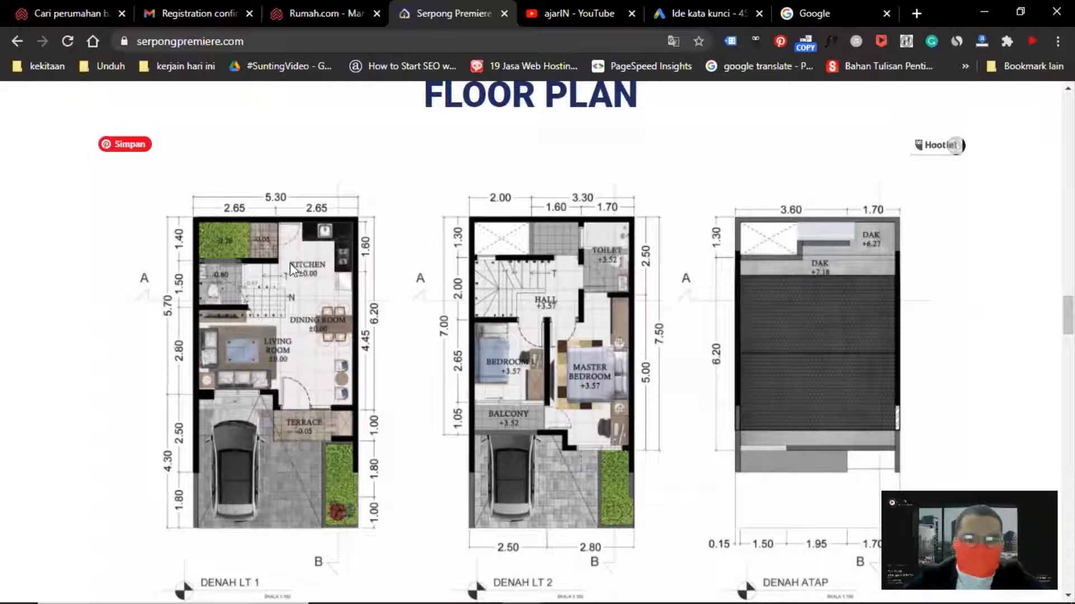
left_click(326, 15)
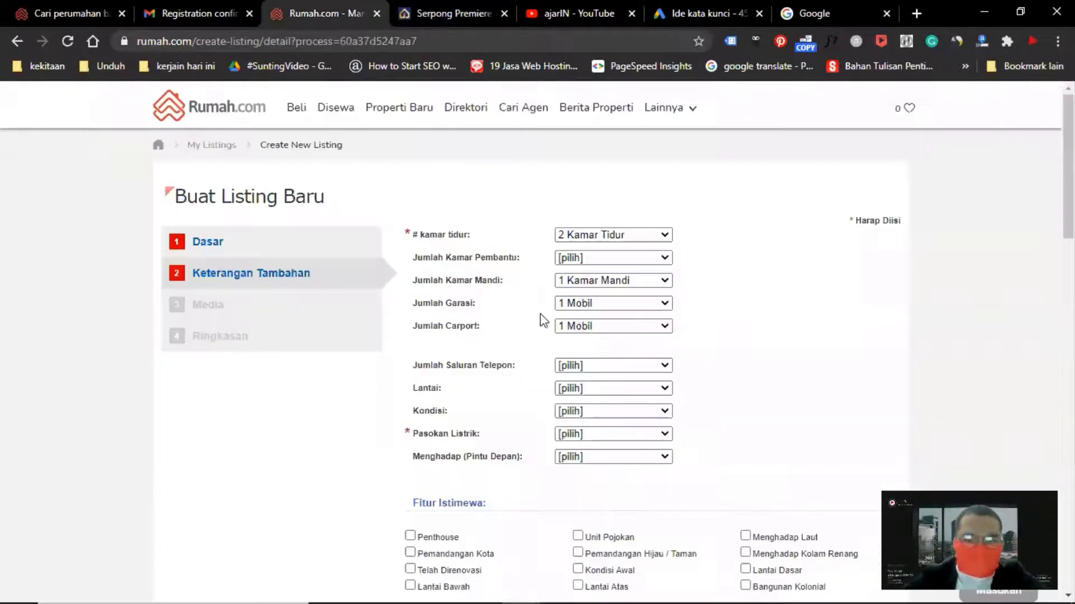
left_click(450, 16)
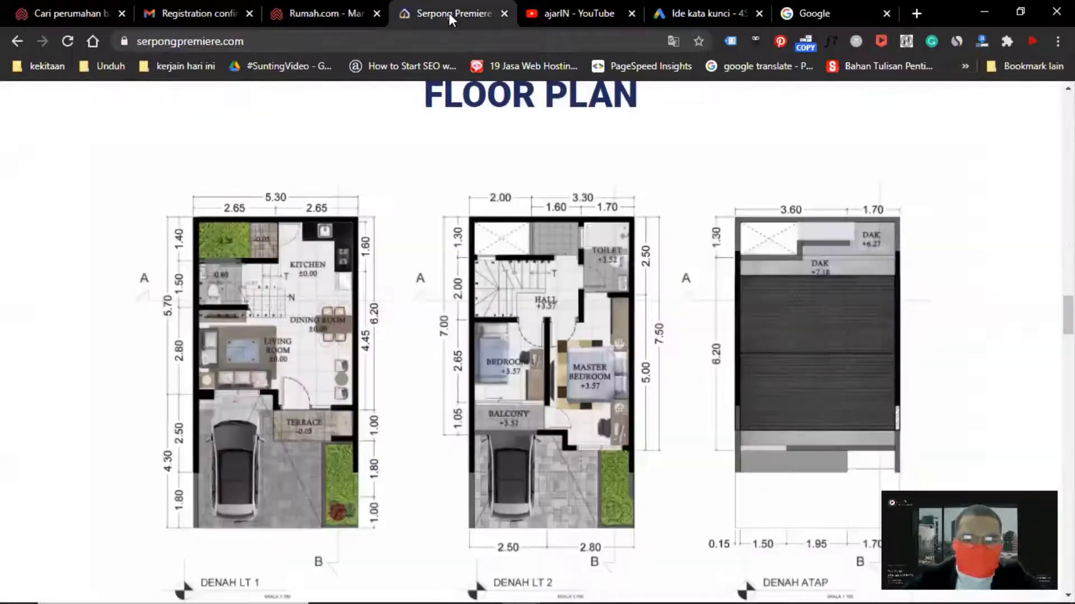
scroll(877, 250, "down", 1)
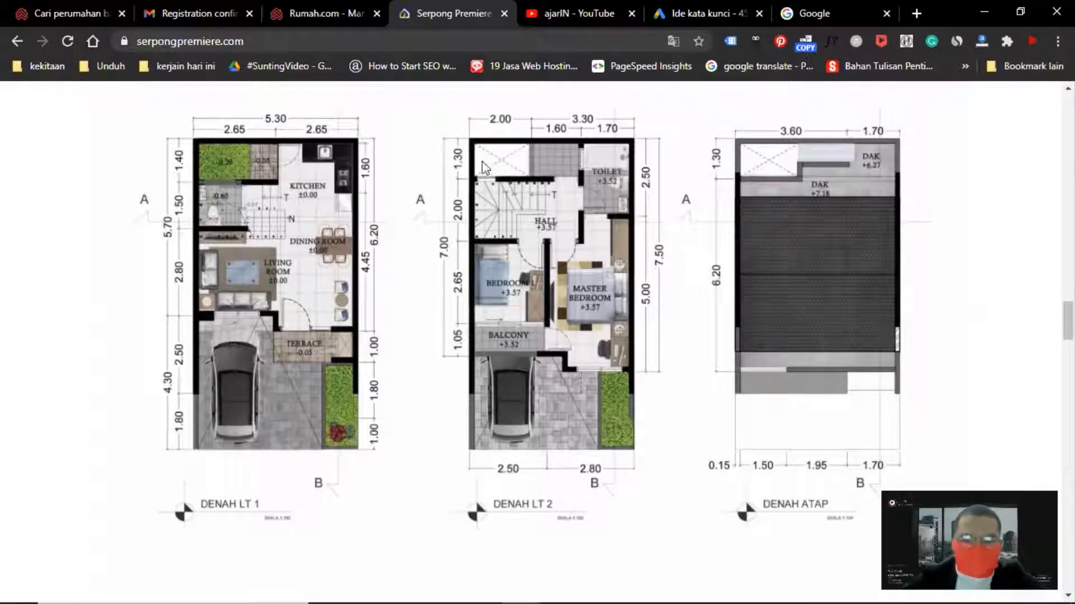
left_click(337, 12)
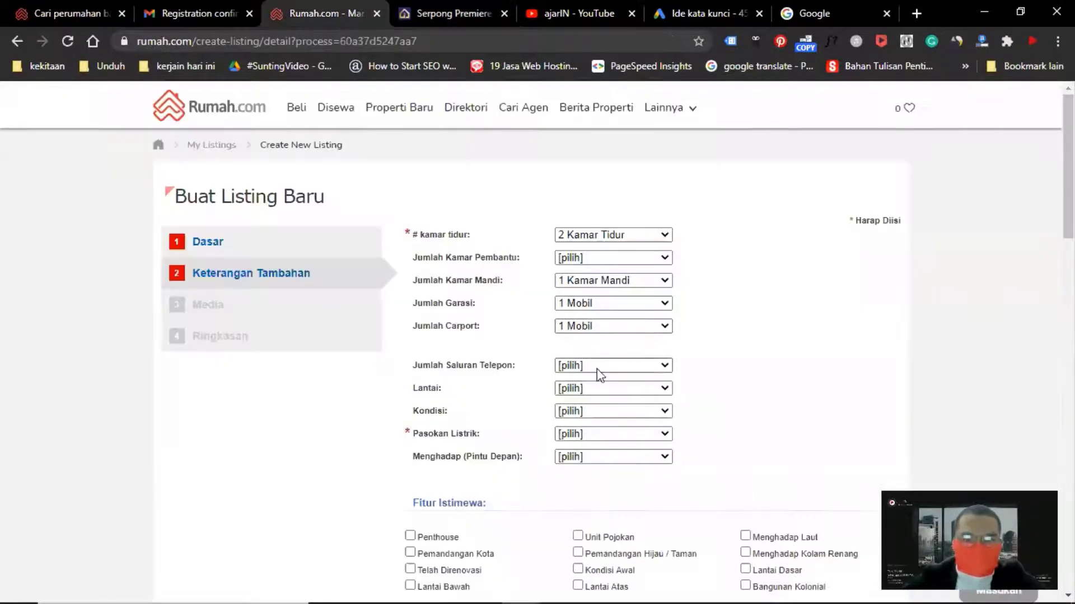
left_click(576, 367)
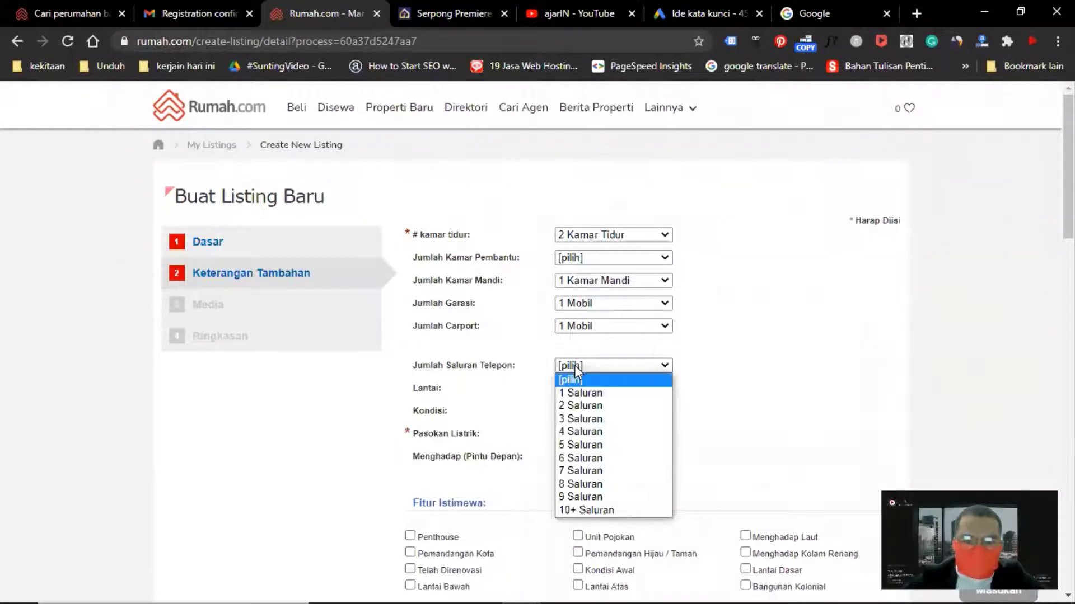
left_click(579, 393)
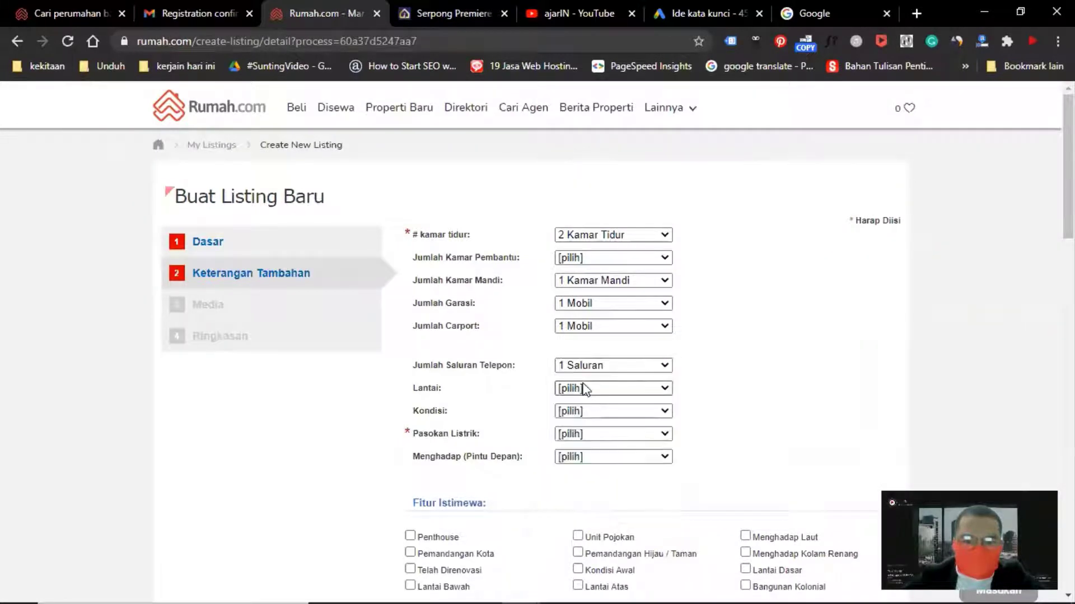
Set the floor to Lantai Dasar and the furnishing condition to Tak Berperabot
left_click(584, 388)
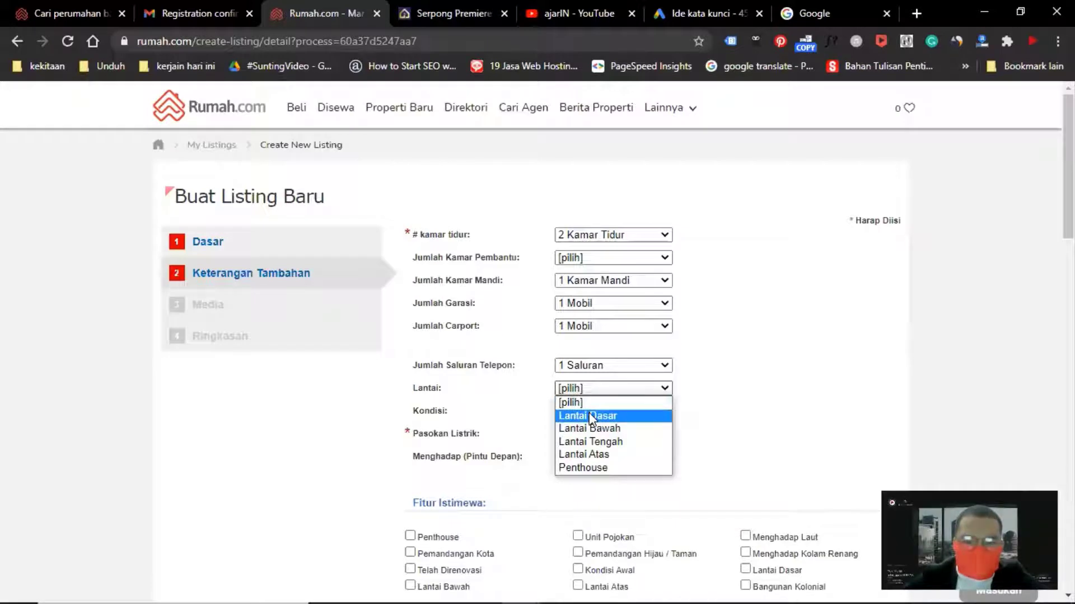
left_click(590, 414)
left_click(566, 411)
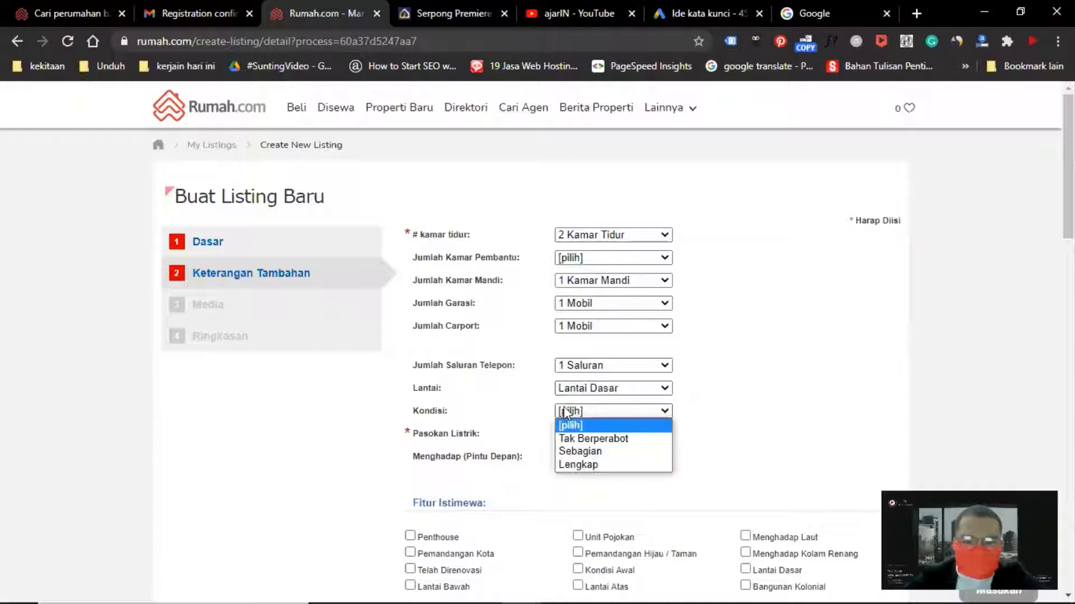
left_click(588, 438)
Set the electricity supply to 1300 watt after consulting the developer's page
scroll(577, 387, "down", 2)
left_click(581, 357)
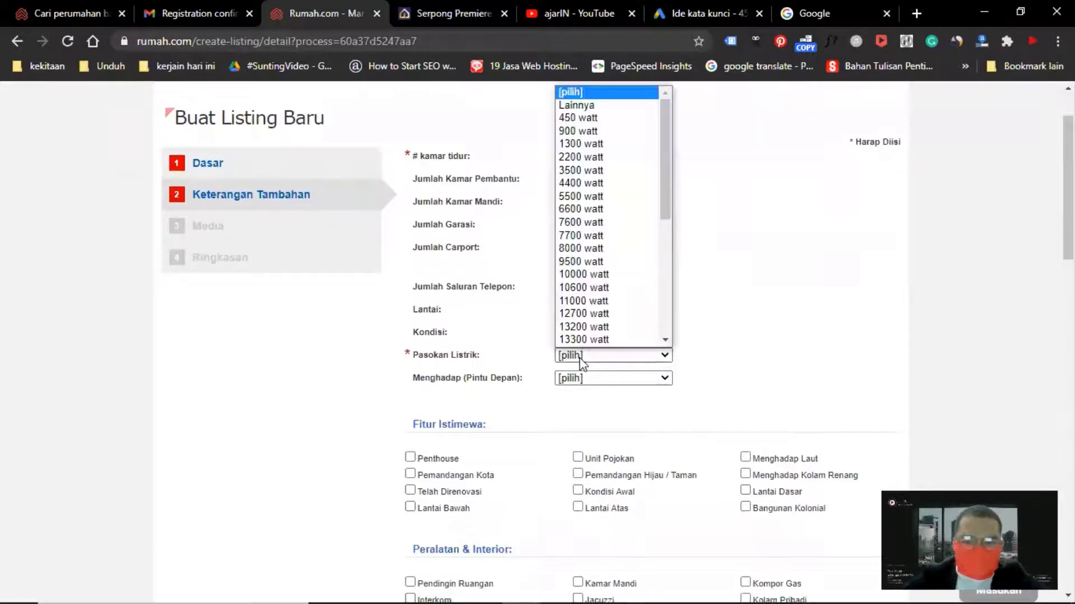
left_click(582, 358)
left_click(441, 13)
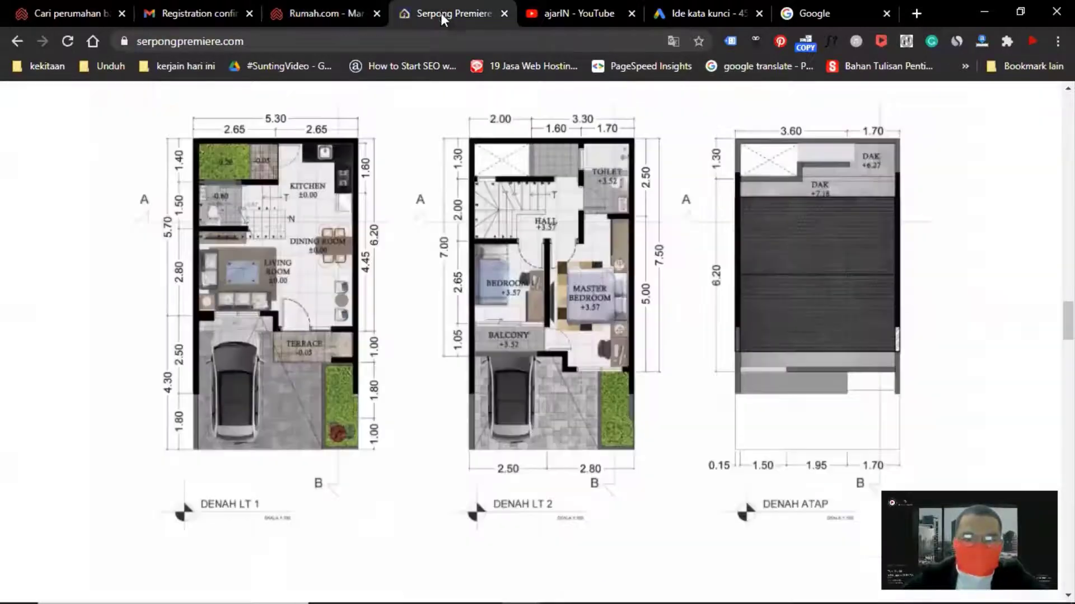
scroll(630, 291, "down", 3)
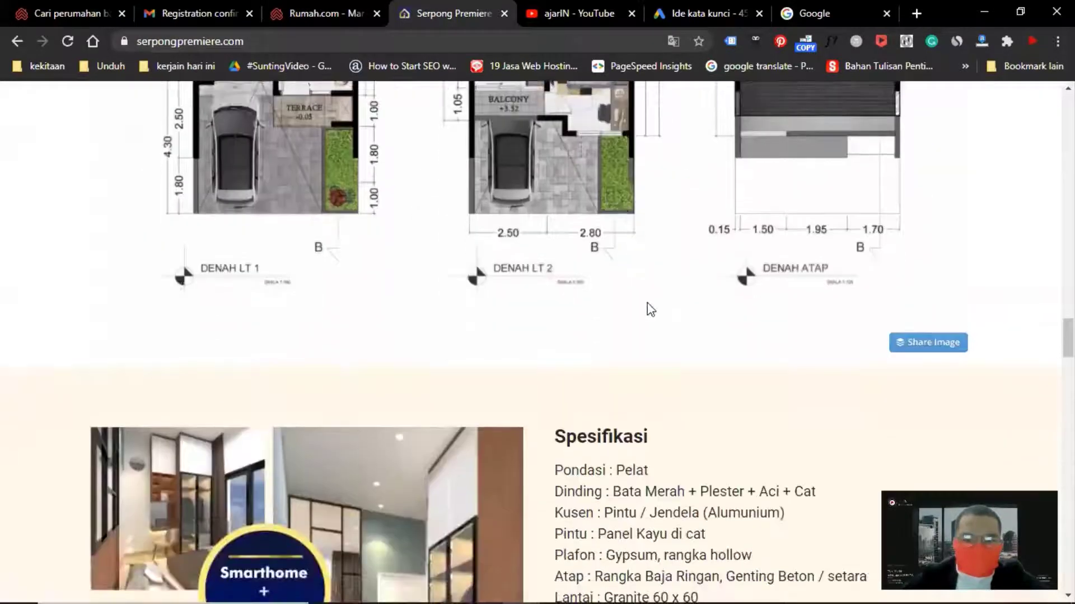
scroll(647, 307, "up", 5)
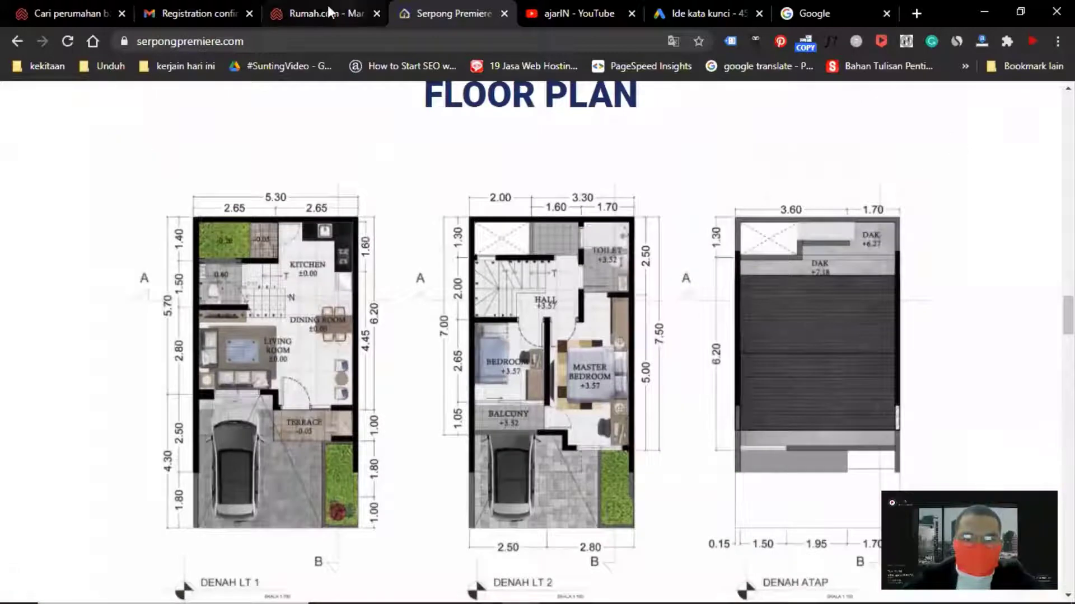
left_click(329, 8)
left_click(588, 355)
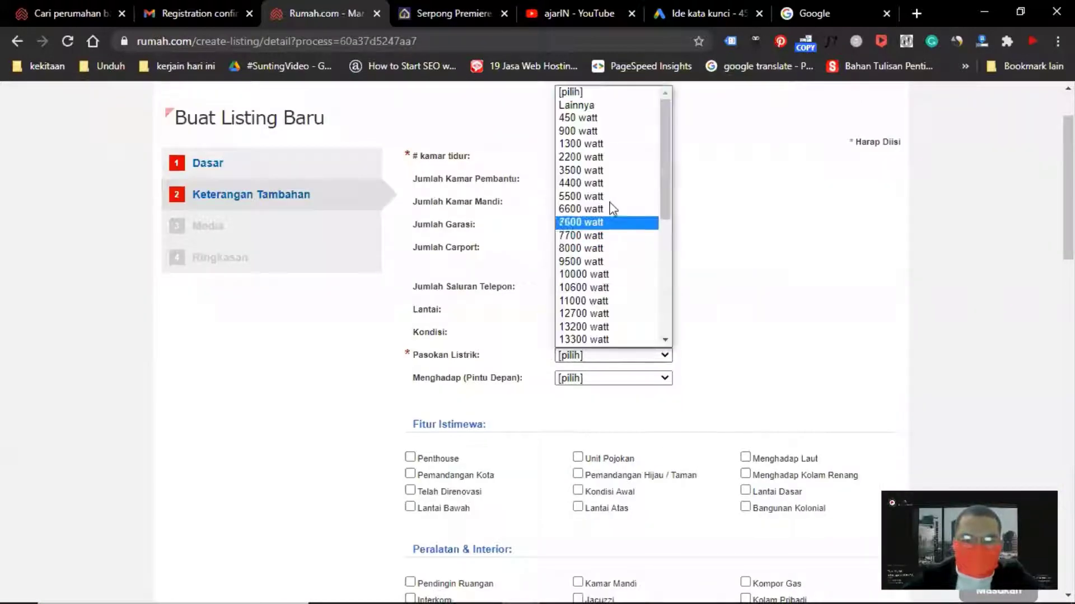
left_click(586, 144)
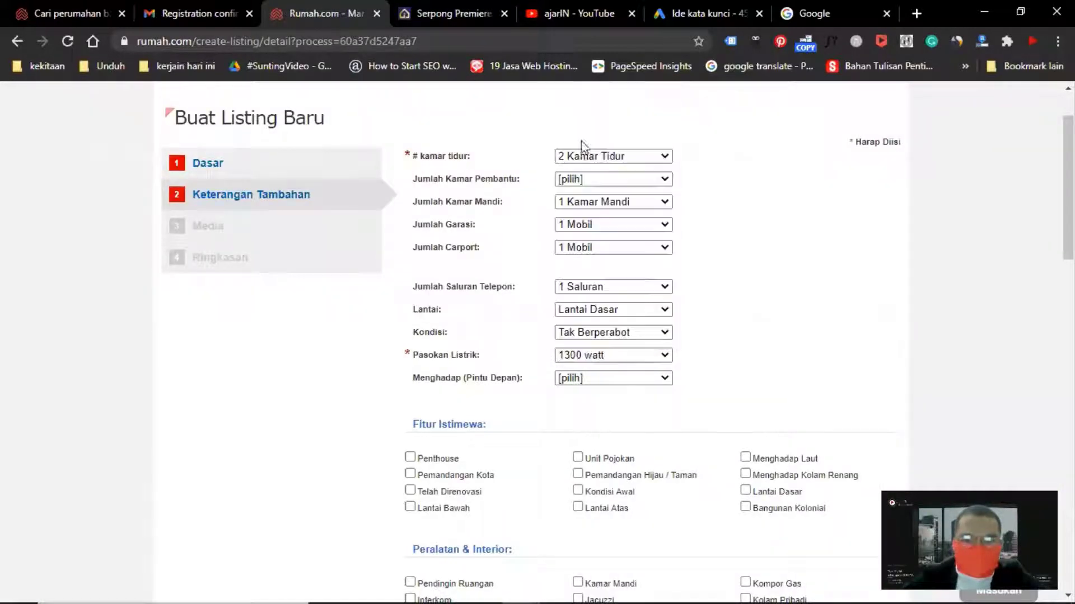
Set the front door facing direction to Utara
left_click(571, 381)
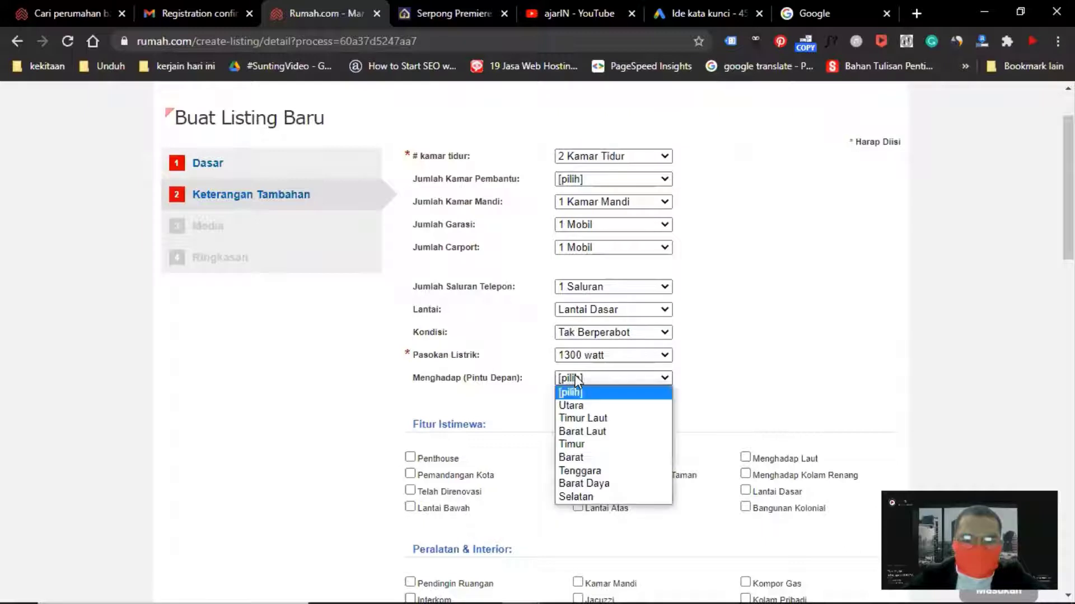
left_click(585, 404)
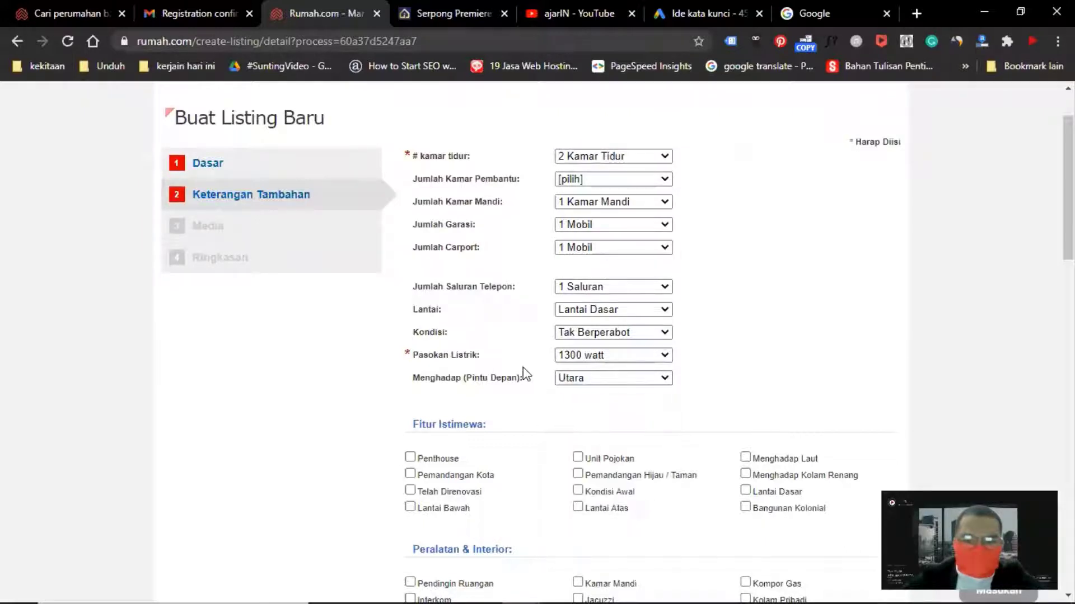
scroll(506, 247, "up", 2)
scroll(503, 247, "down", 3)
scroll(497, 153, "up", 3)
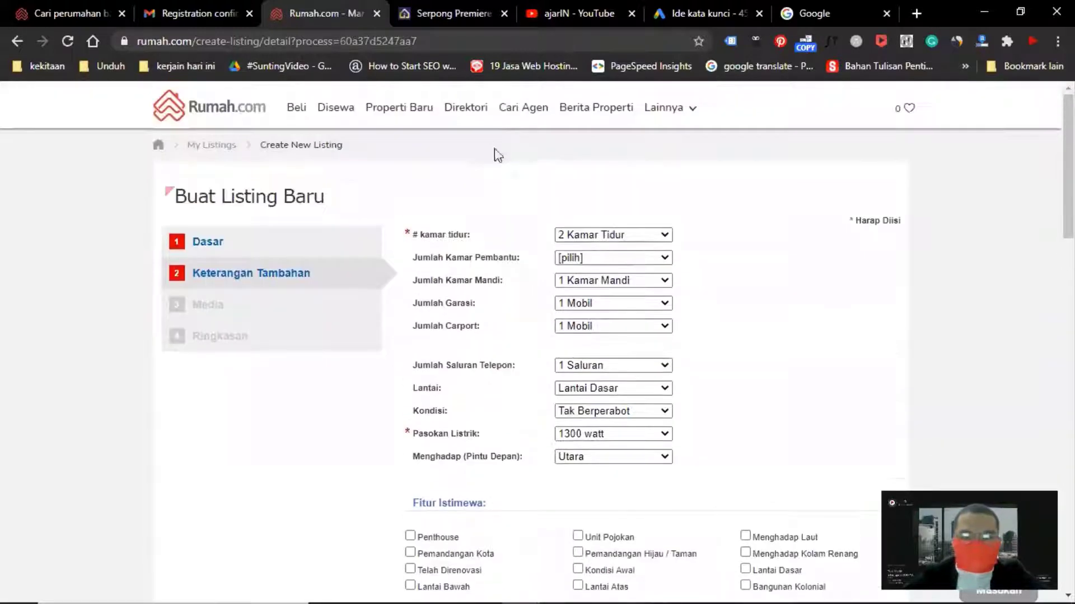
Tick Kondisi Awal under special features, and Balkon, Teras Terbuka, Teras, Garasi and Taman Pribadi under outdoor/indoor spaces
scroll(511, 190, "down", 5)
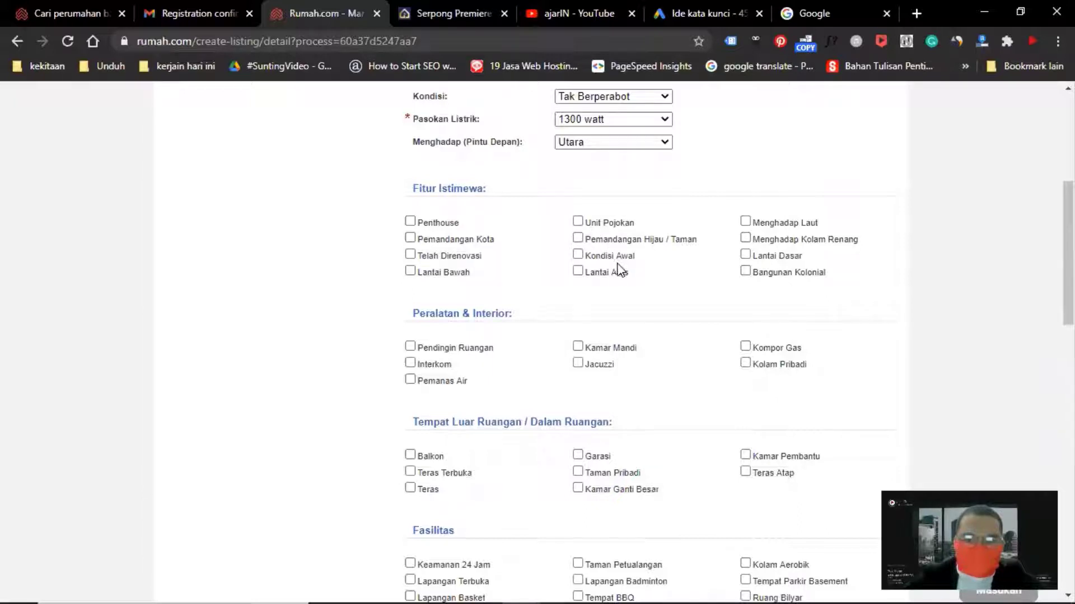
left_click(577, 256)
scroll(496, 343, "down", 2)
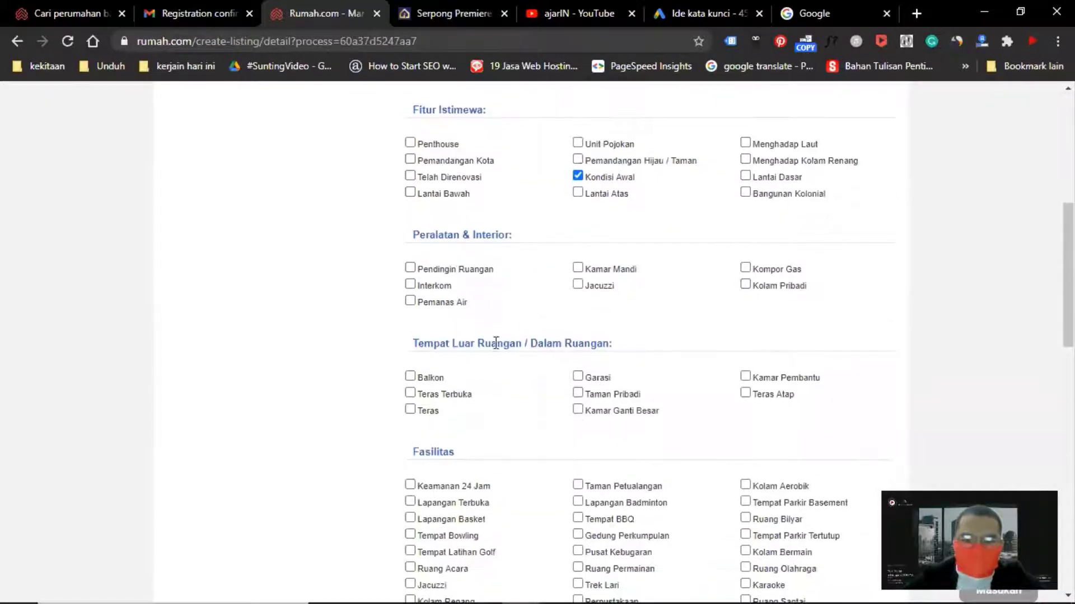
left_click(410, 376)
left_click(410, 393)
left_click(410, 410)
left_click(578, 377)
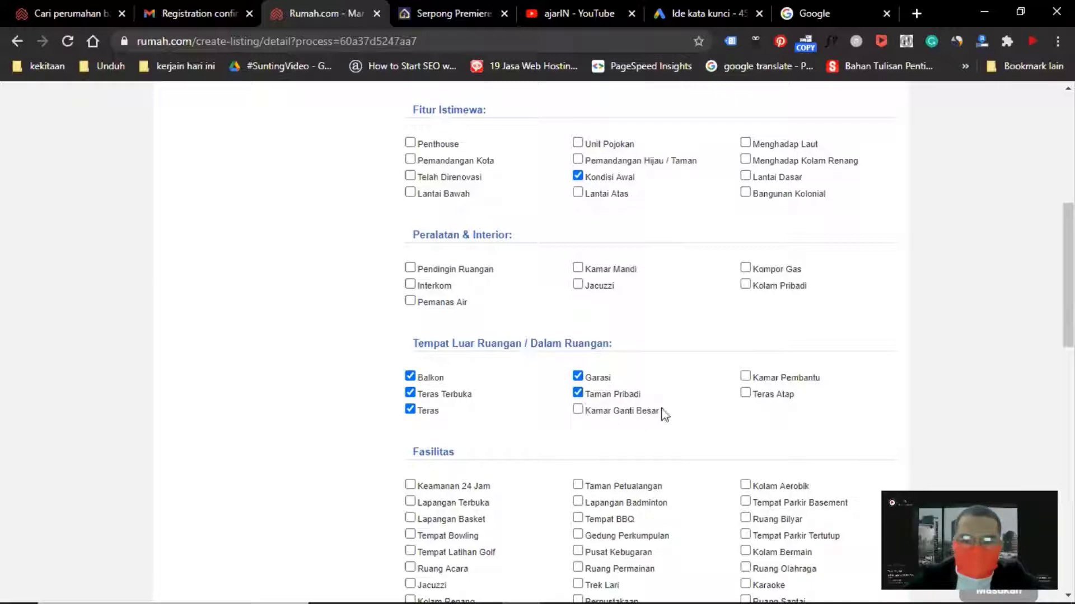
Review the developer's floor plan on the Serpong Premiere page, then try to tick Teras Atap
scroll(728, 398, "down", 4)
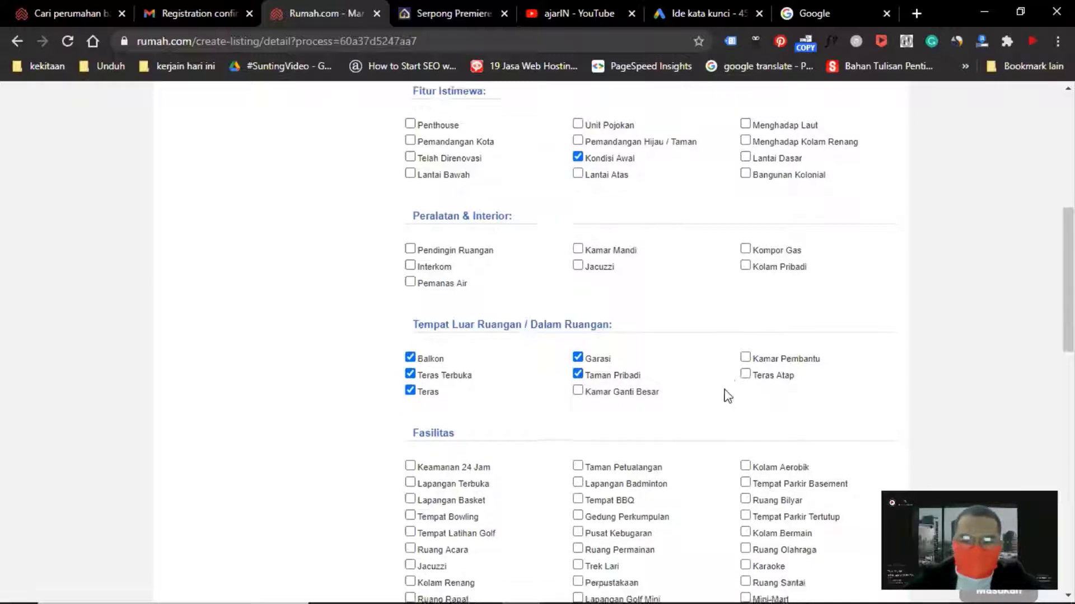
left_click(436, 23)
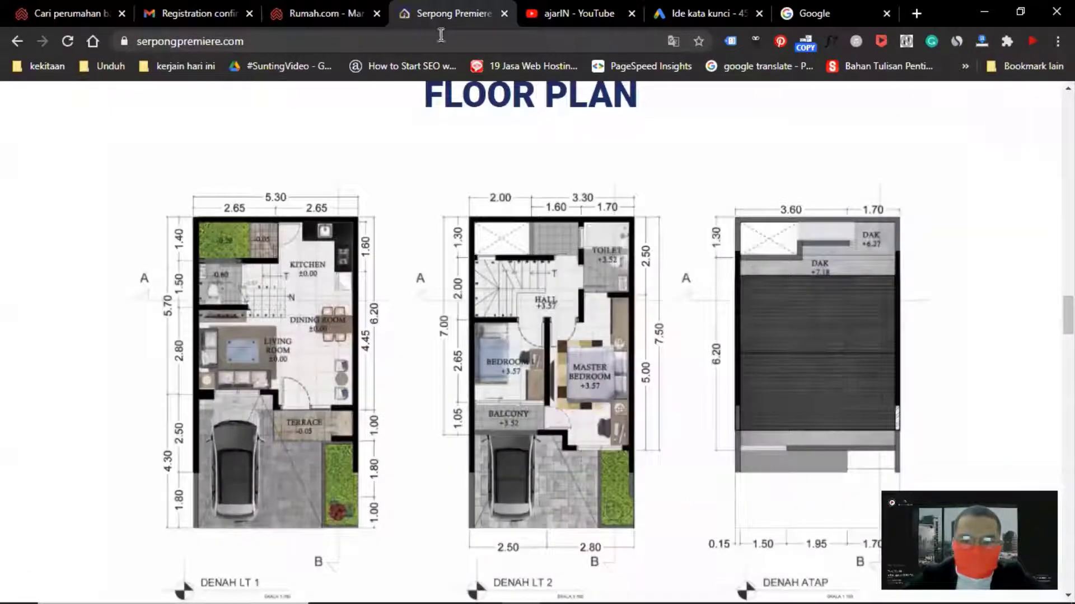
left_click(334, 14)
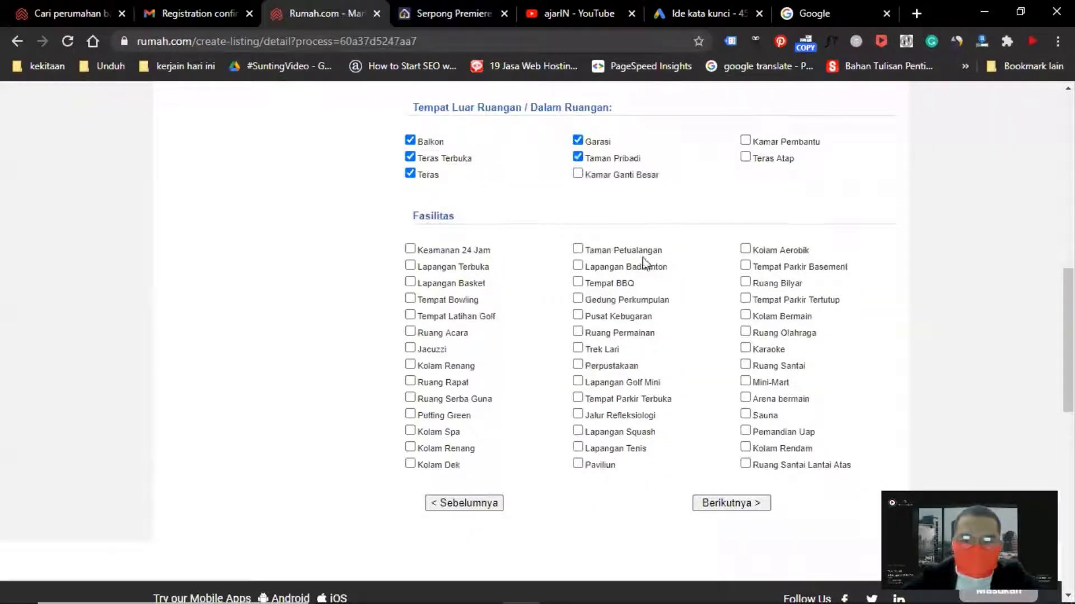
left_click(745, 159)
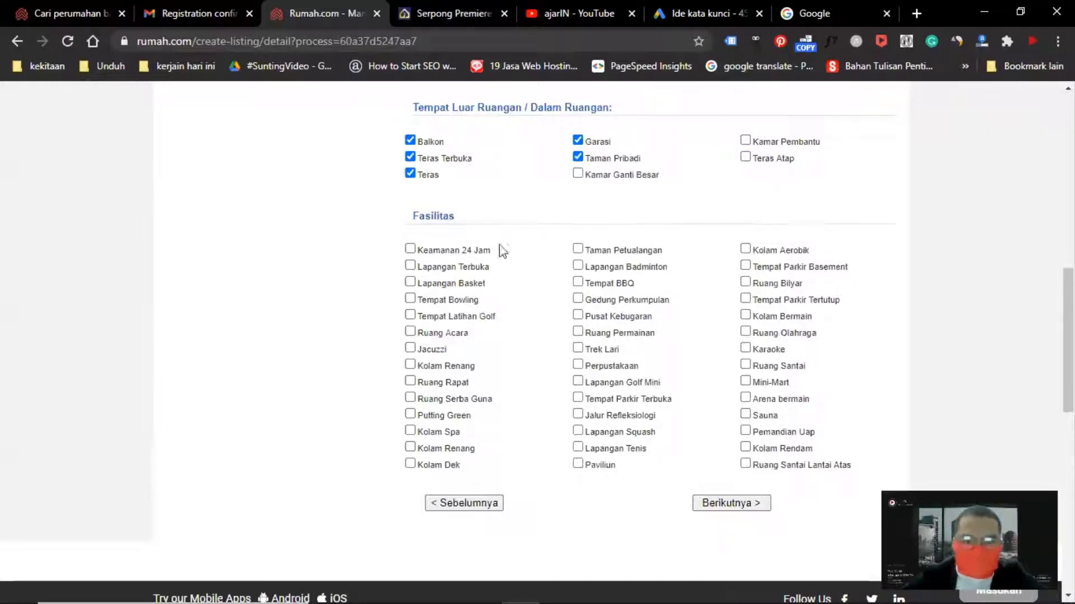
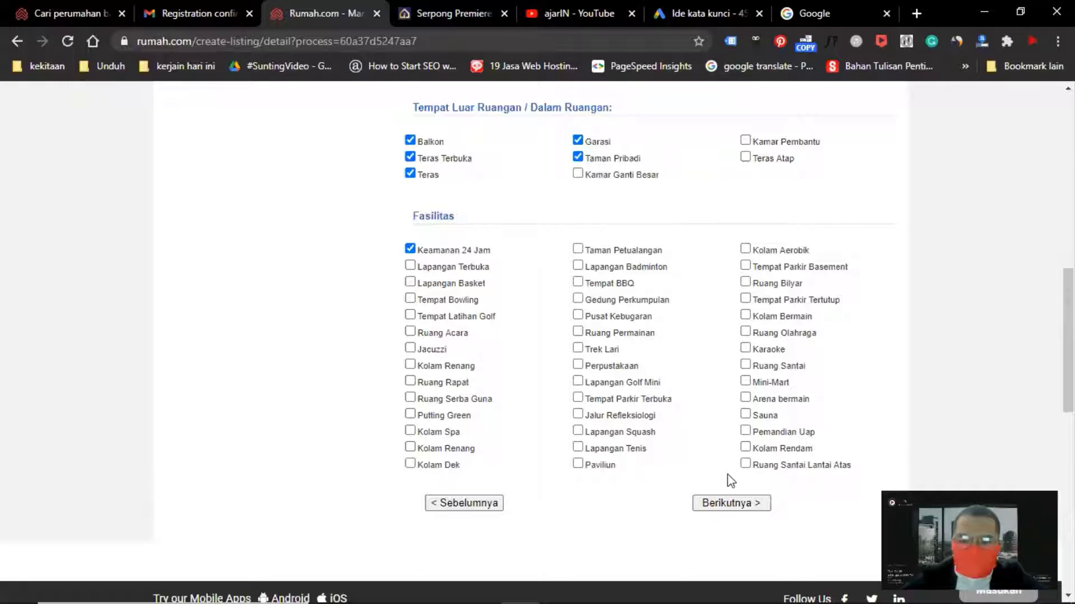
Proceed to the media step and choose Gerbong 2 as the first listing photo
left_click(725, 503)
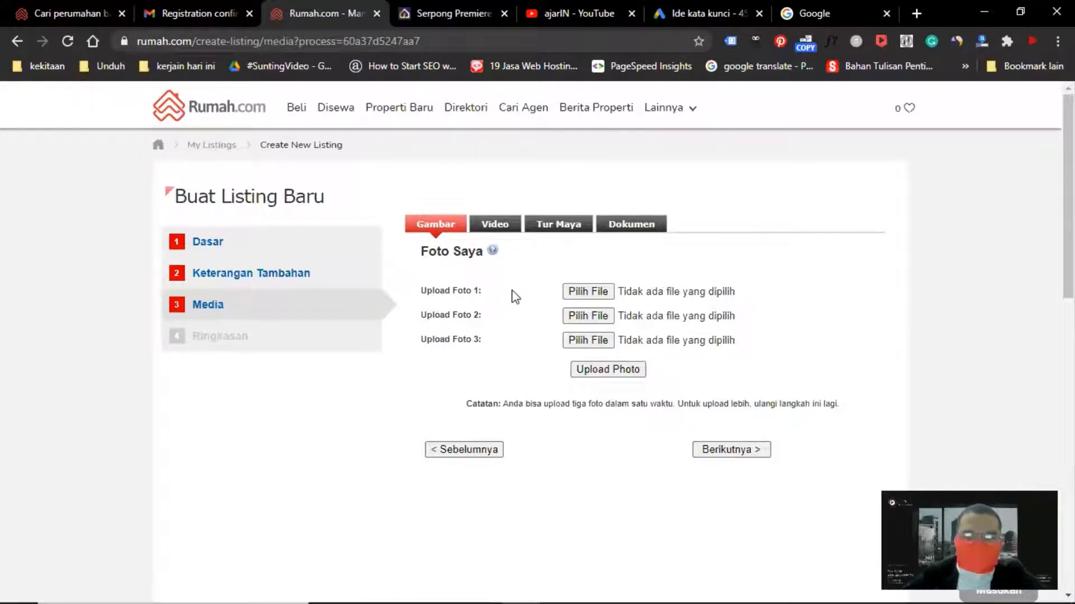
left_click(565, 292)
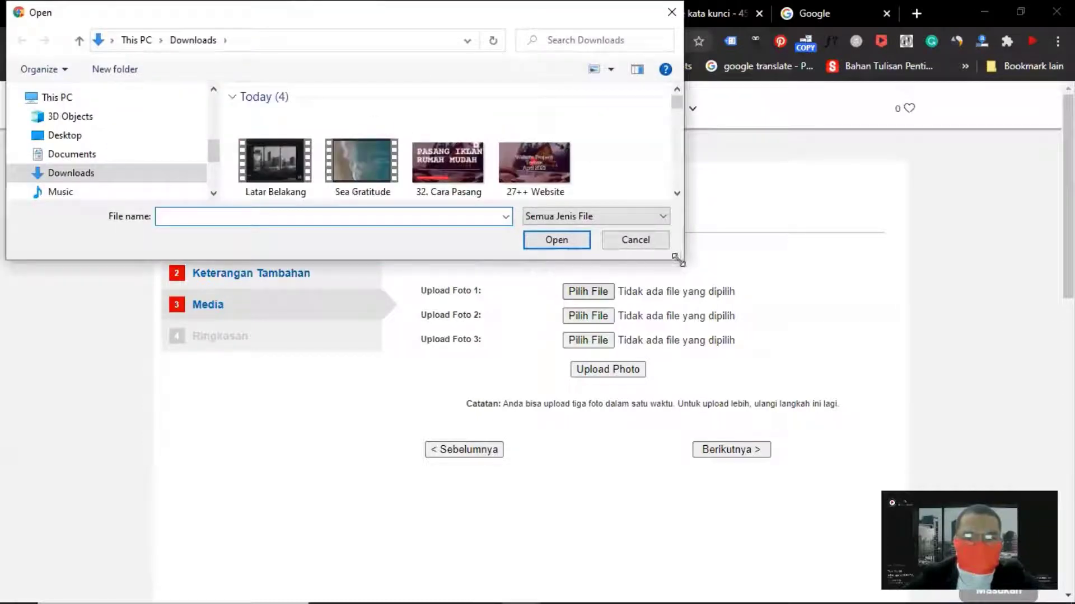
left_click_drag(678, 260, 702, 556)
scroll(476, 240, "down", 10)
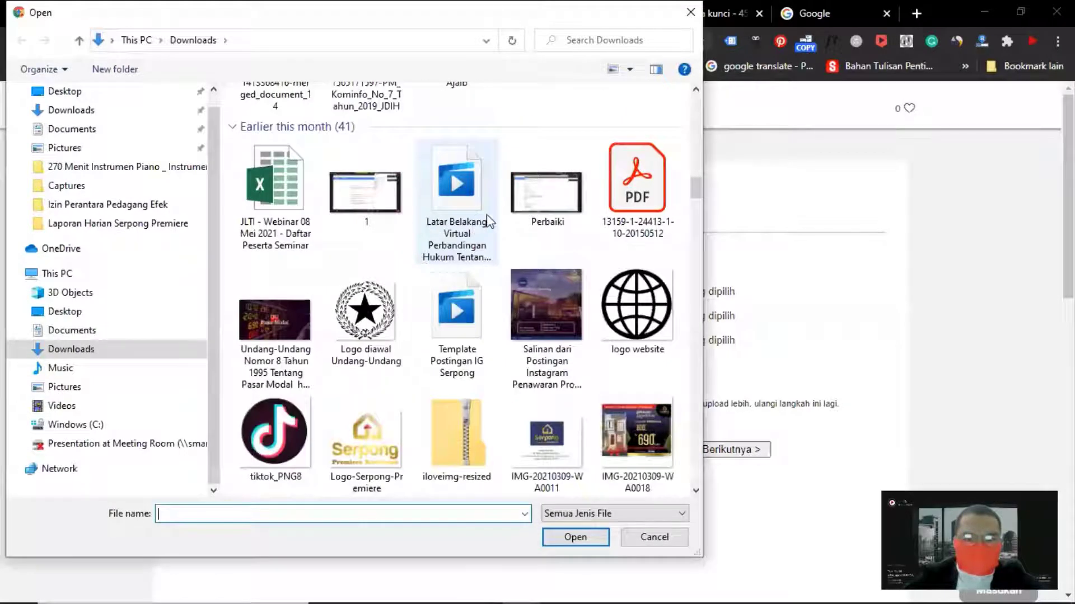
scroll(492, 227, "down", 5)
scroll(508, 242, "up", 3)
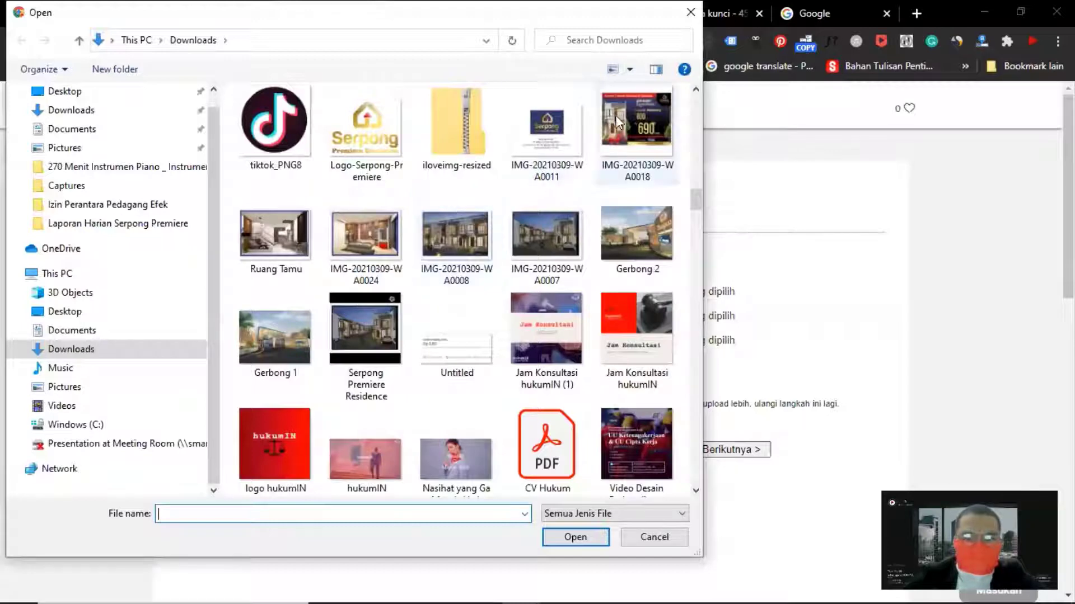
left_click(625, 236)
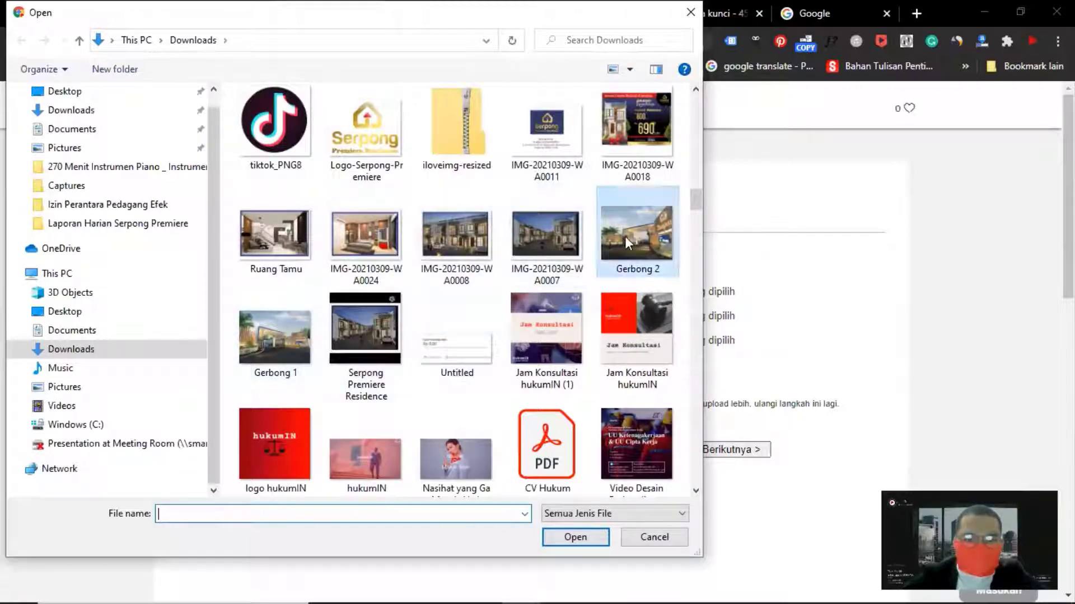
double_click(631, 236)
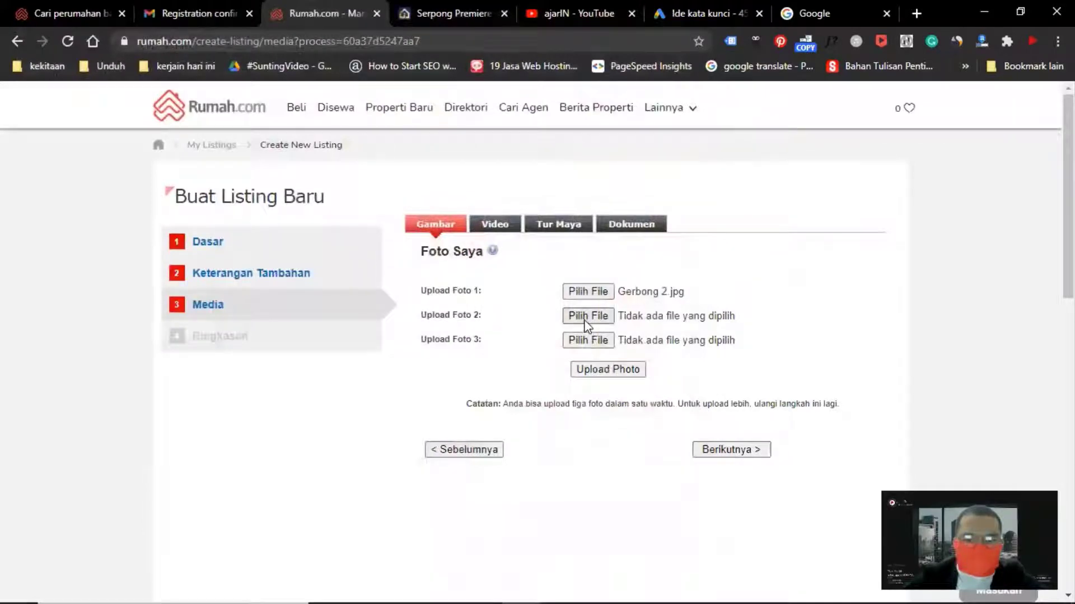
Choose IMG-20210309-WA0008 as the second listing photo
left_click(586, 317)
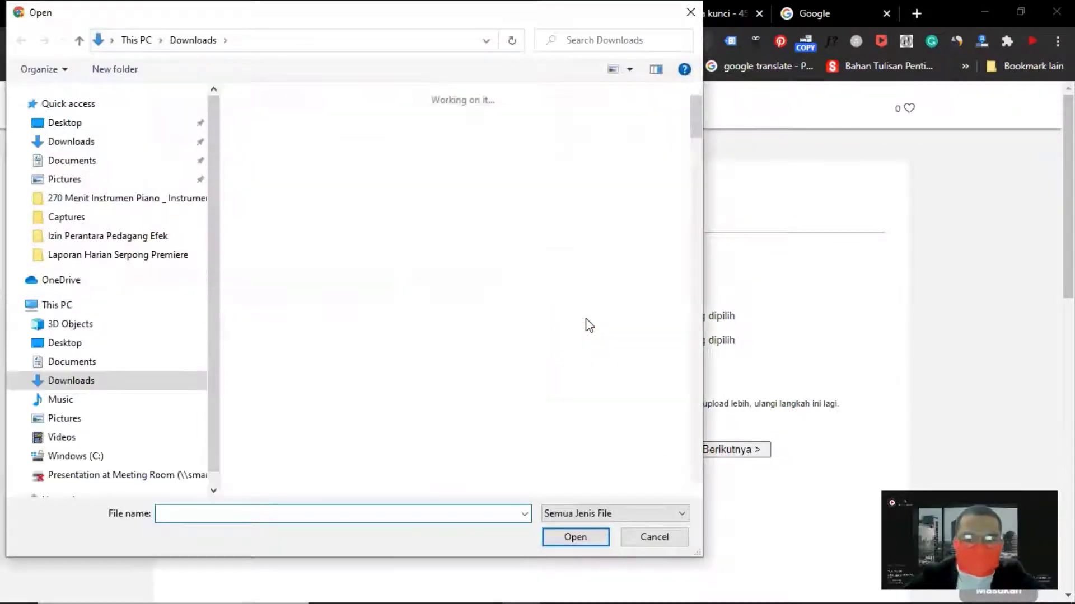
scroll(473, 285, "down", 20)
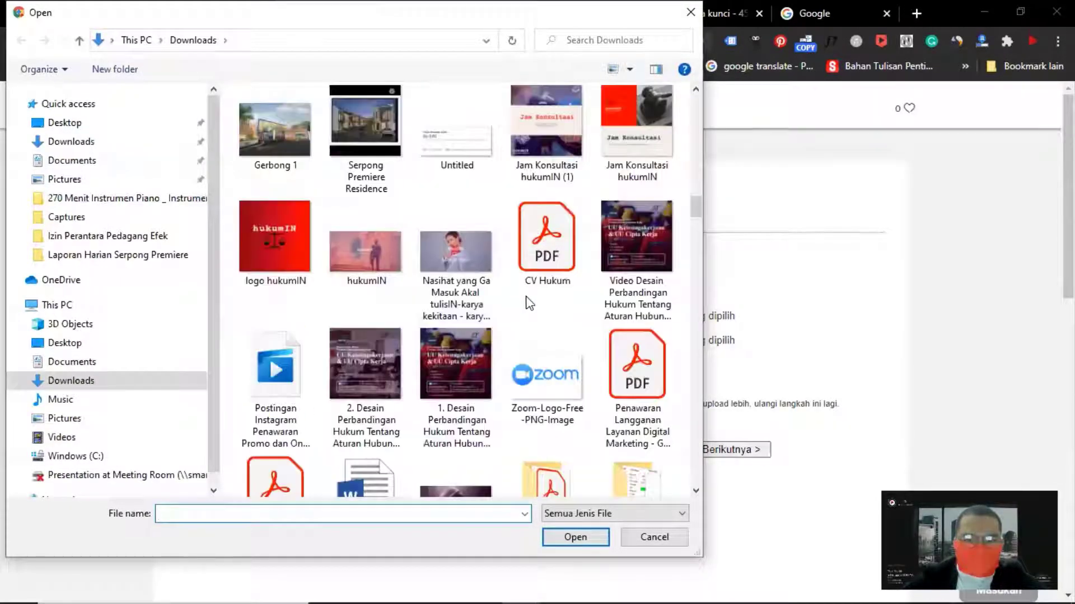
scroll(512, 298, "up", 3)
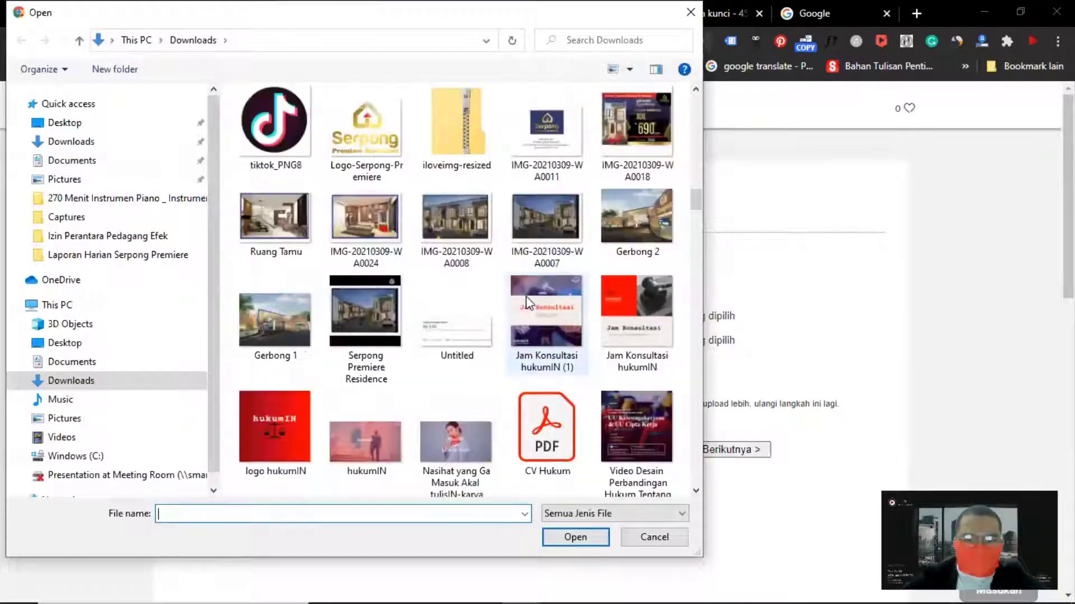
left_click(462, 233)
left_click(588, 537)
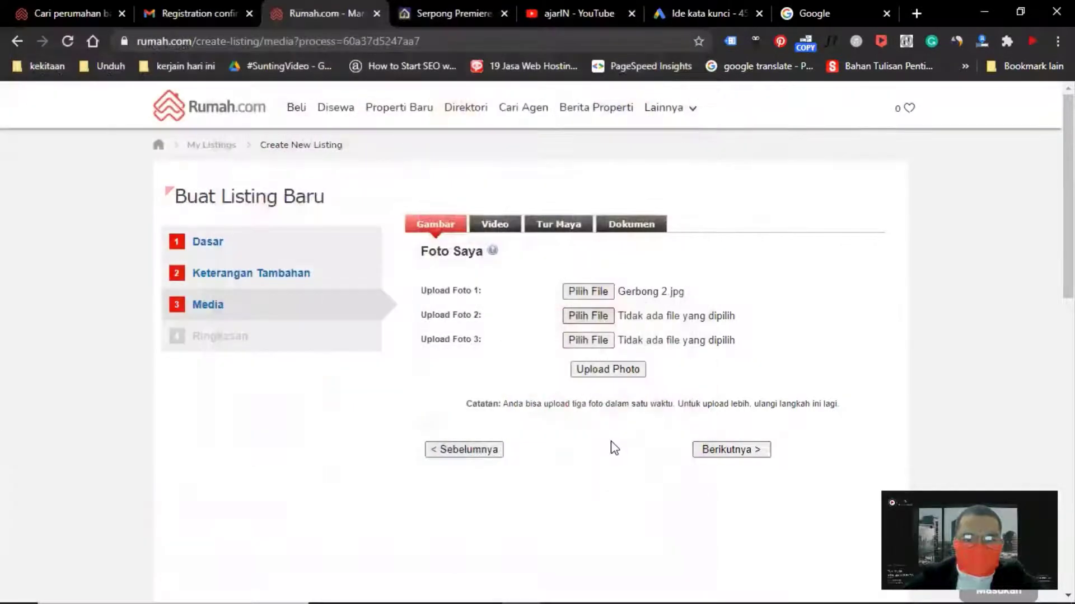
Choose Ruang Tamu as the third listing photo
left_click(591, 343)
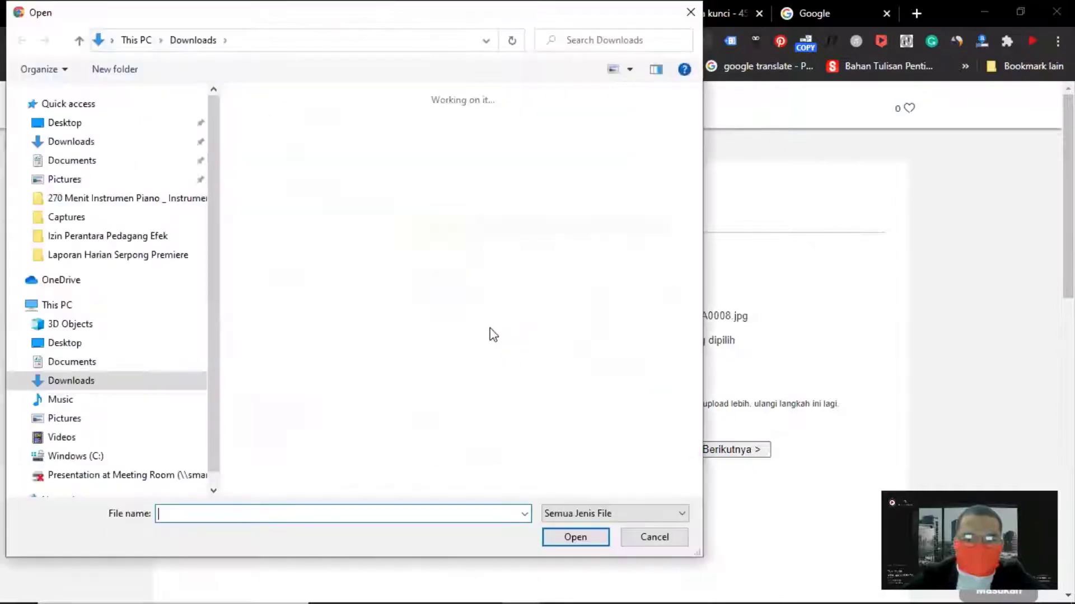
scroll(472, 315, "down", 20)
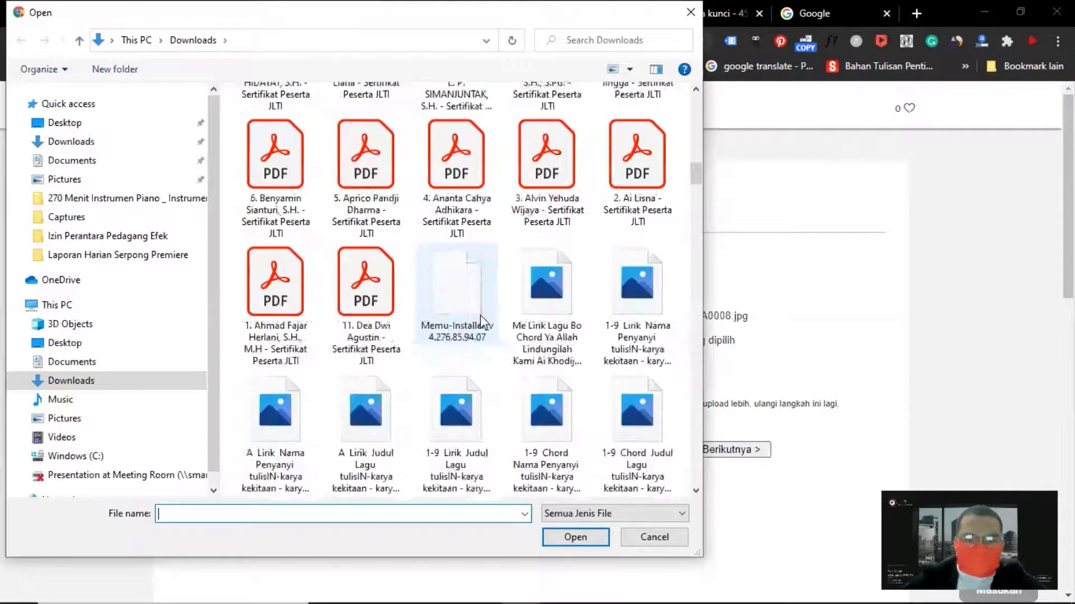
scroll(484, 331, "up", 5)
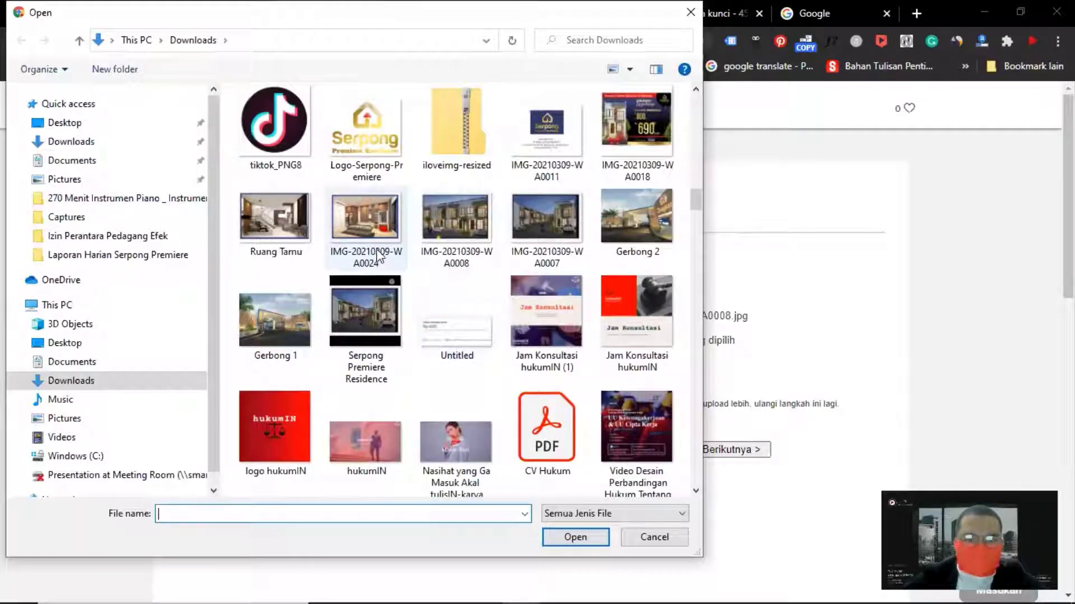
left_click(273, 218)
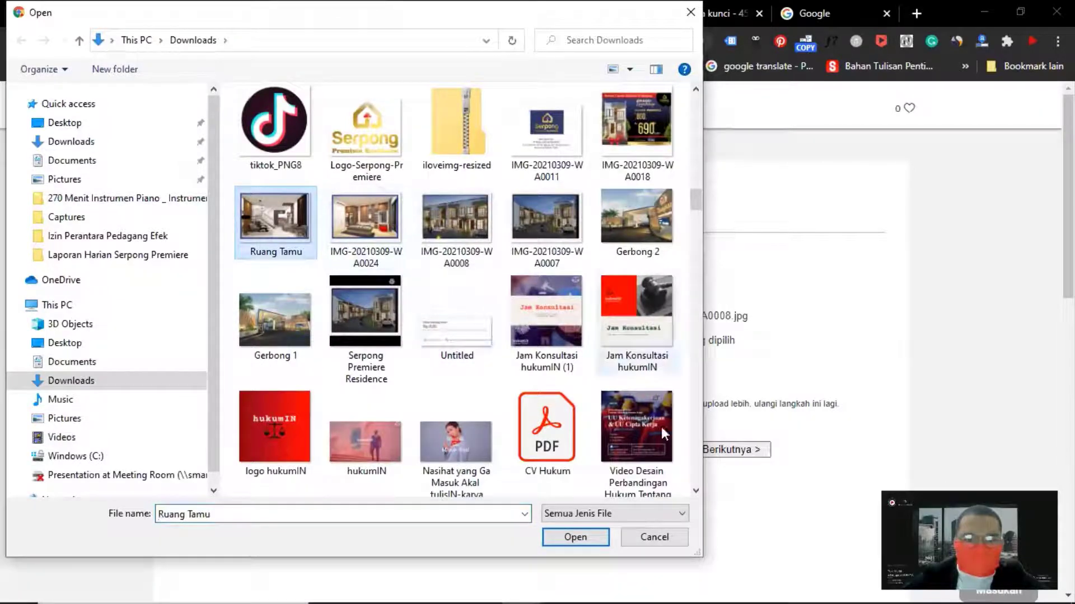
left_click(575, 537)
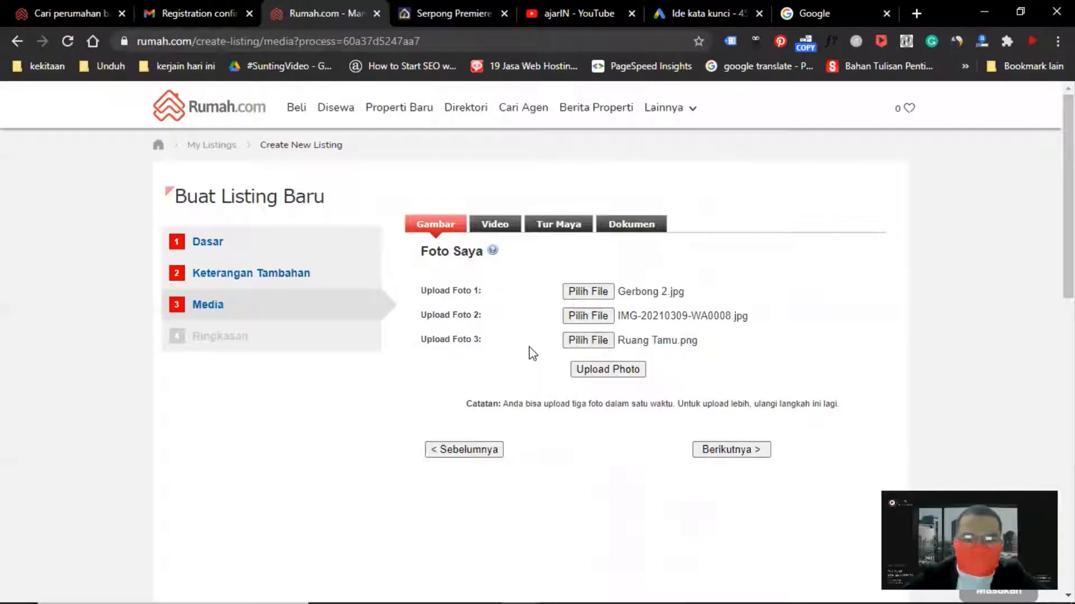
Switch to the video section of the listing media and select the embed code field
left_click(502, 226)
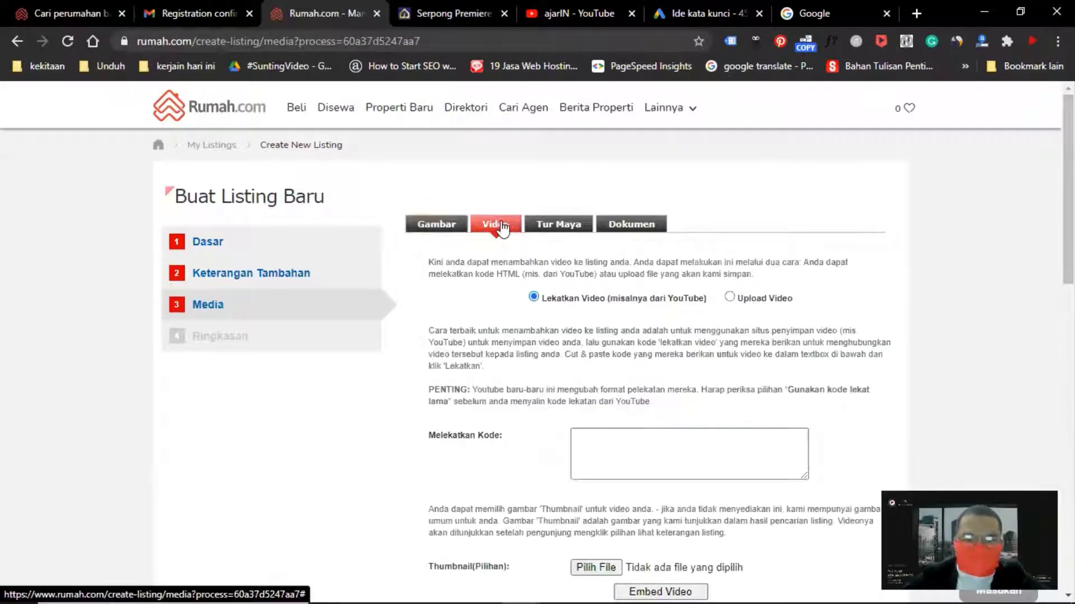
scroll(513, 301, "down", 4)
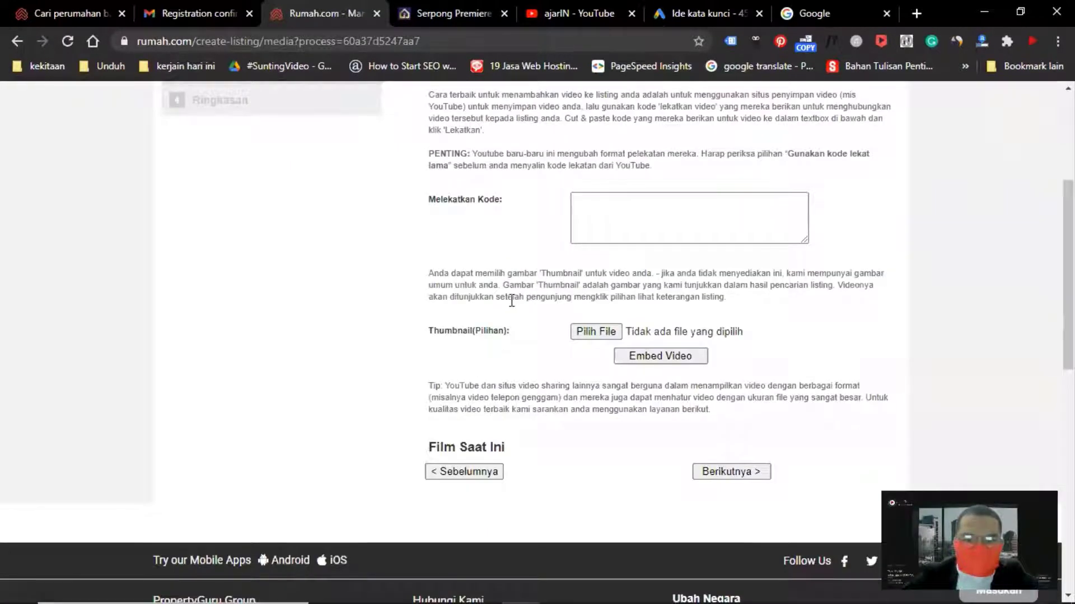
scroll(511, 301, "up", 1)
left_click(587, 288)
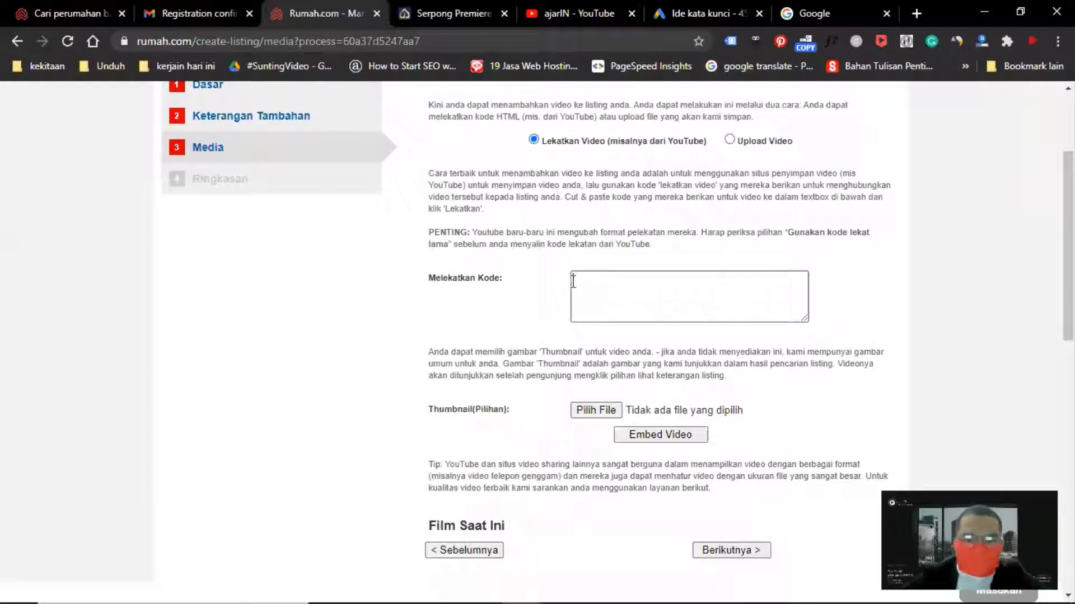
Switch to the YouTube tab and search for serpong premiere residence
left_click(568, 17)
left_click(353, 106)
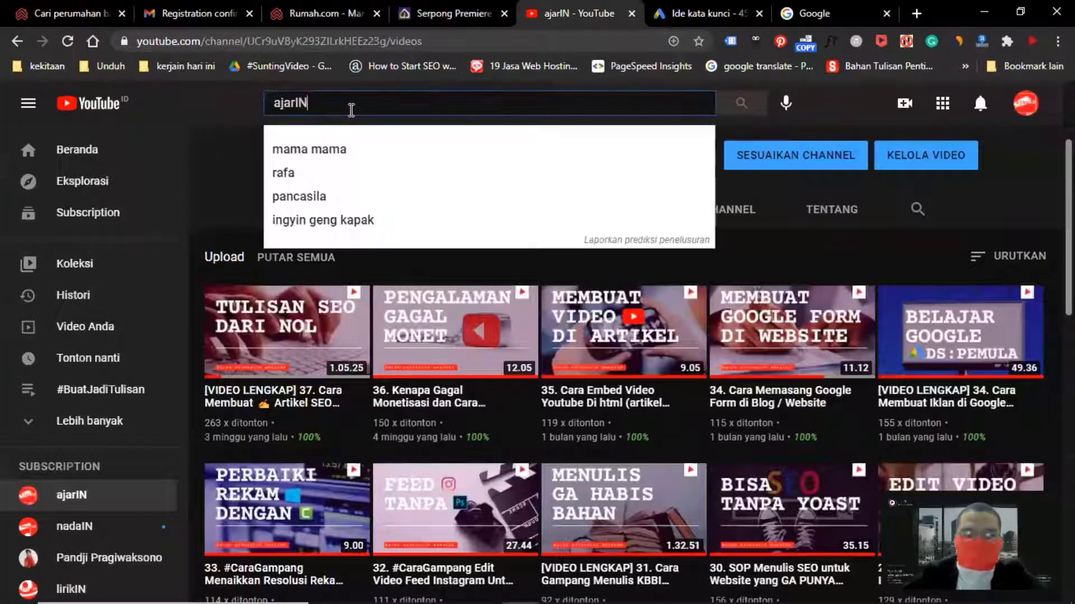
key("ctrl+a")
type("se")
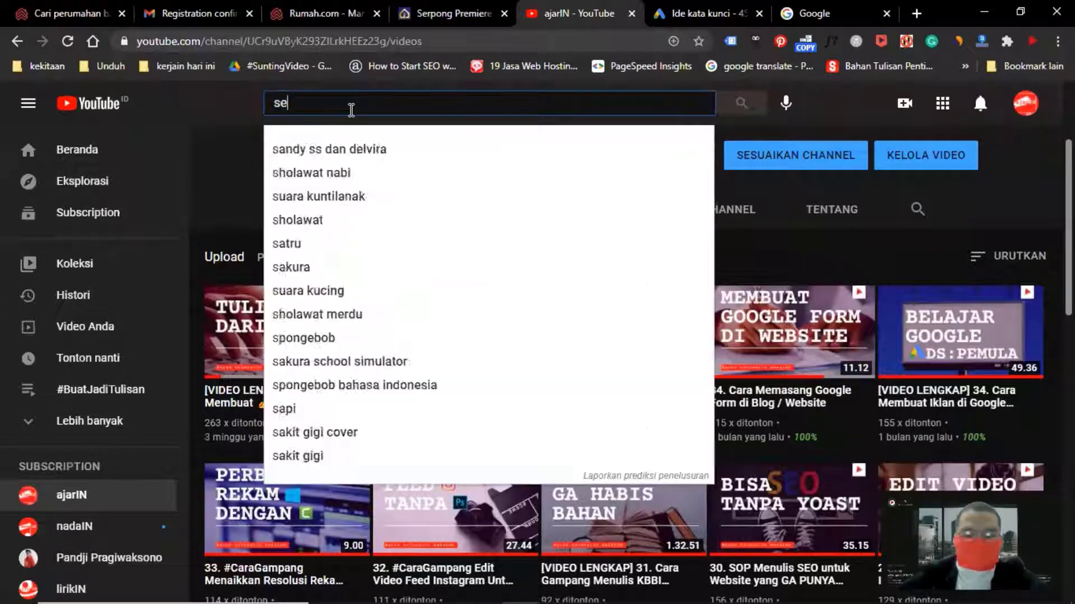
type("rpong prem")
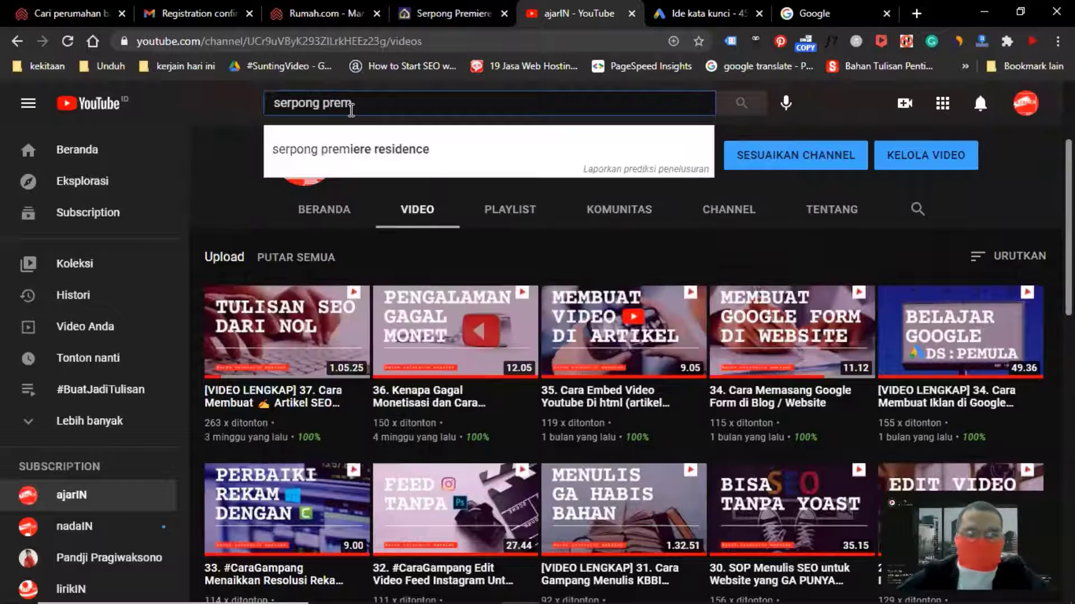
left_click(359, 148)
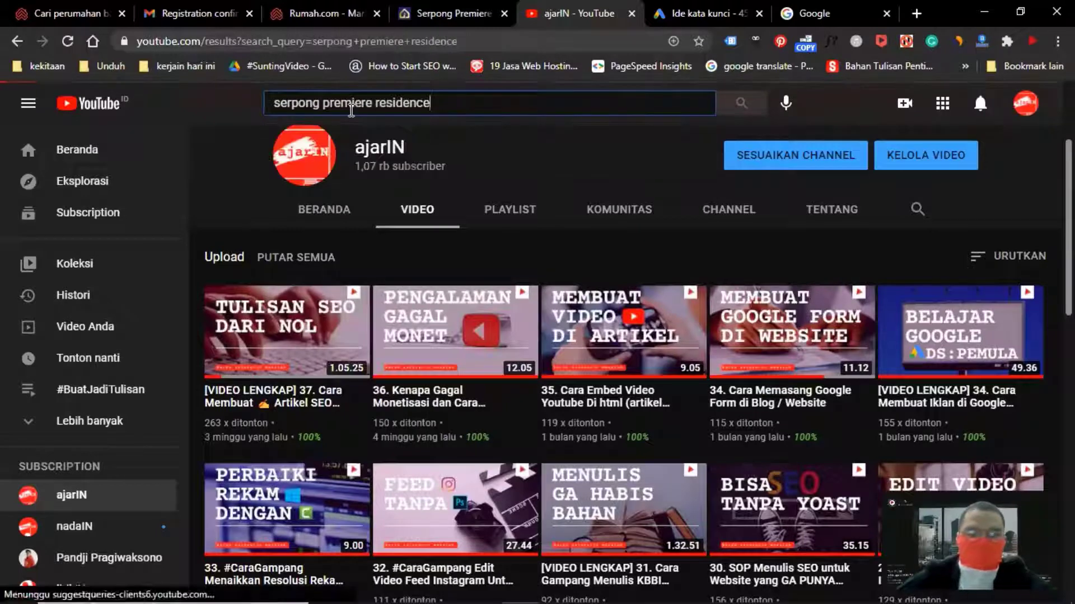
Open the Serpong Premiere Residence video and copy its embed code
scroll(392, 269, "down", 2)
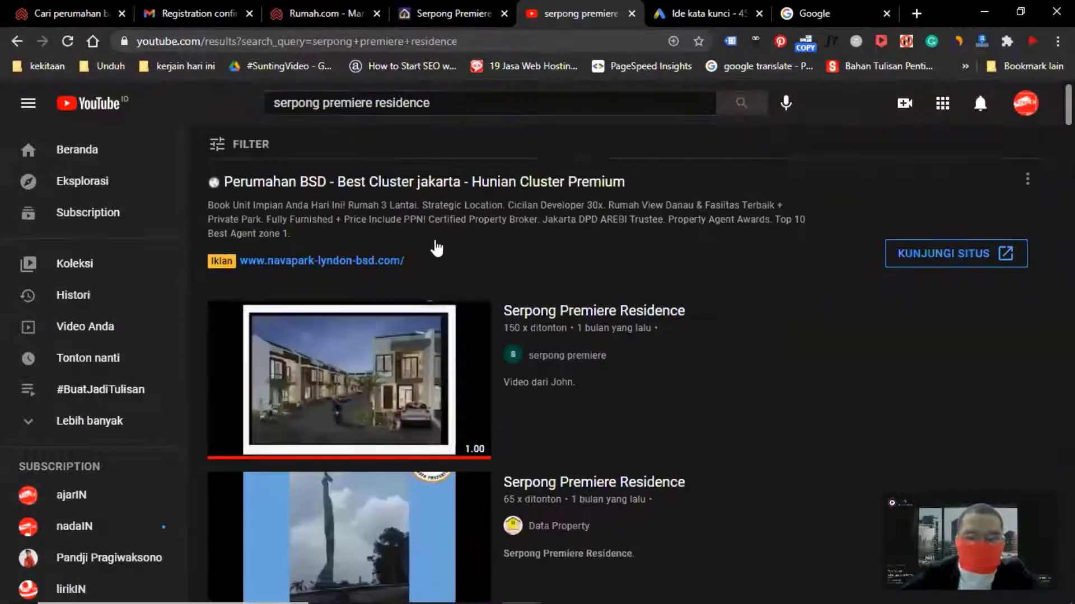
right_click(310, 285)
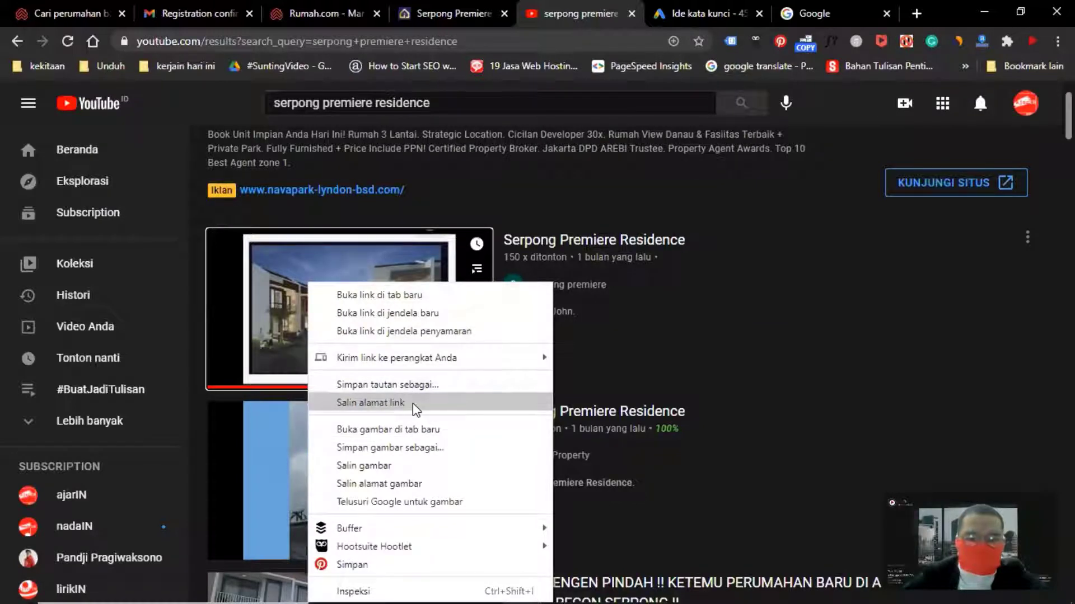
left_click(282, 314)
left_click(290, 293)
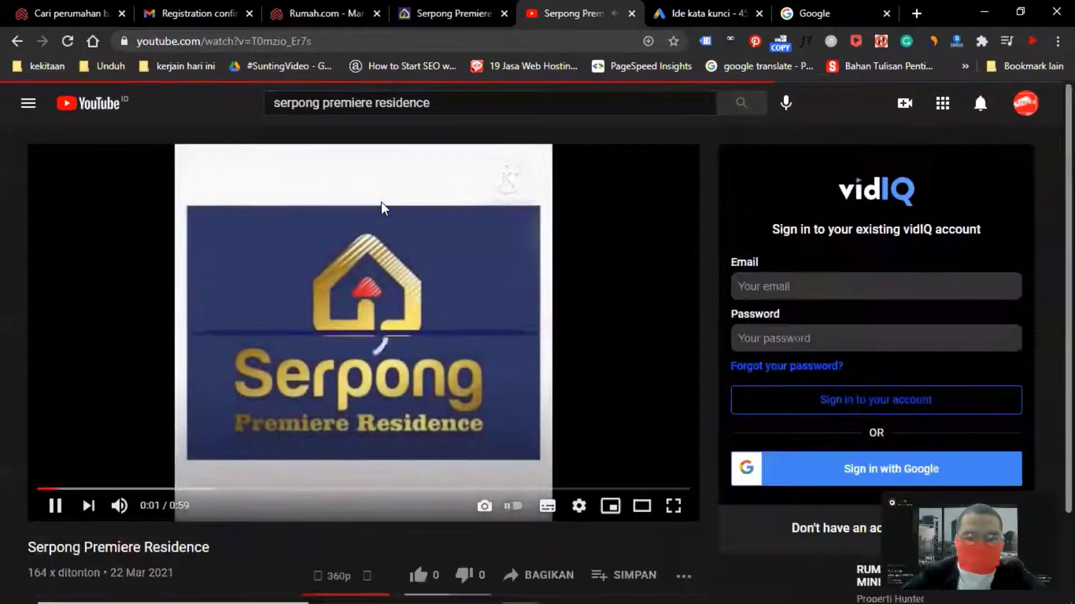
right_click(372, 226)
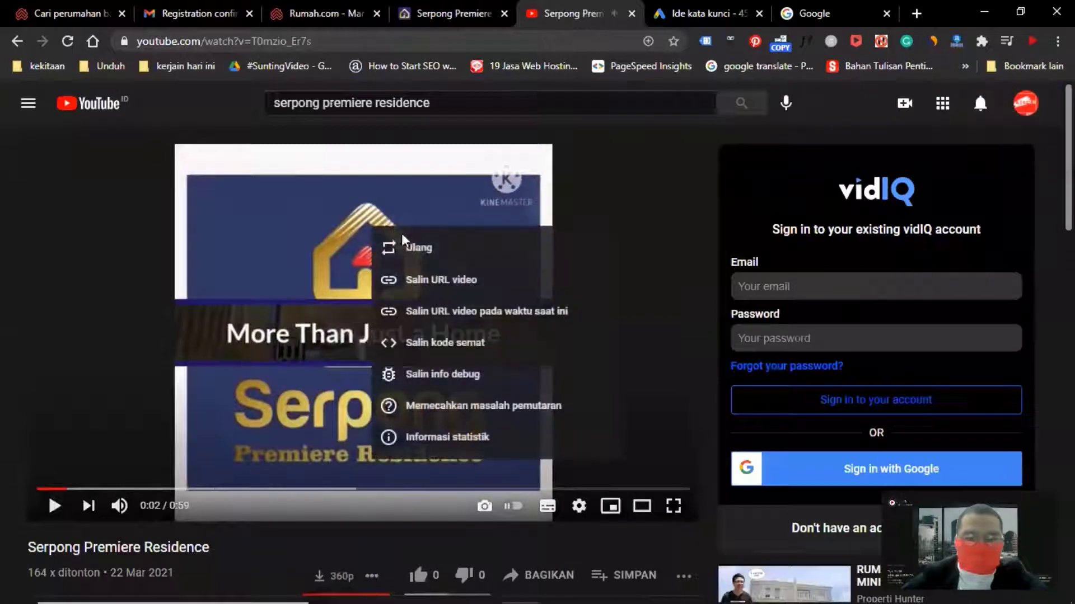
left_click(451, 346)
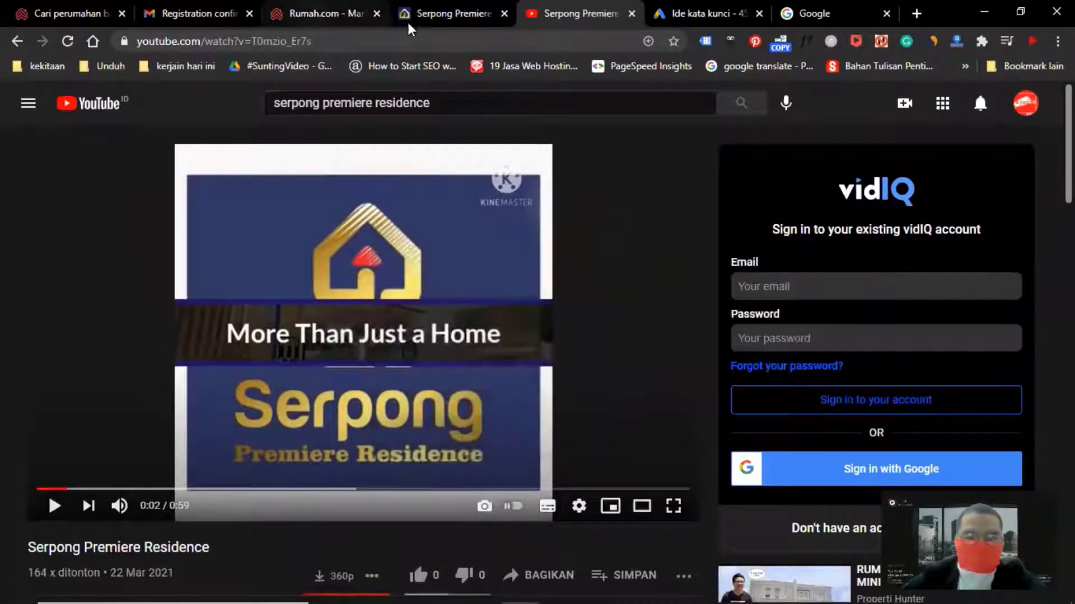
Return to the listing tab and paste the embed code into the embed code field
left_click(322, 17)
left_click(590, 292)
type("<iframe width=\"560\" height=\"315\" src=\"https://www.youtube.com/embed/T0mzio_Er7s\" title=\"YouTube video player\" frameborder=\"0\" allow=\"accelerometer; autoplay; clipboard-write; encrypted-media; gyroscope; picture-in-picture\" allowfullscreen></iframe>")
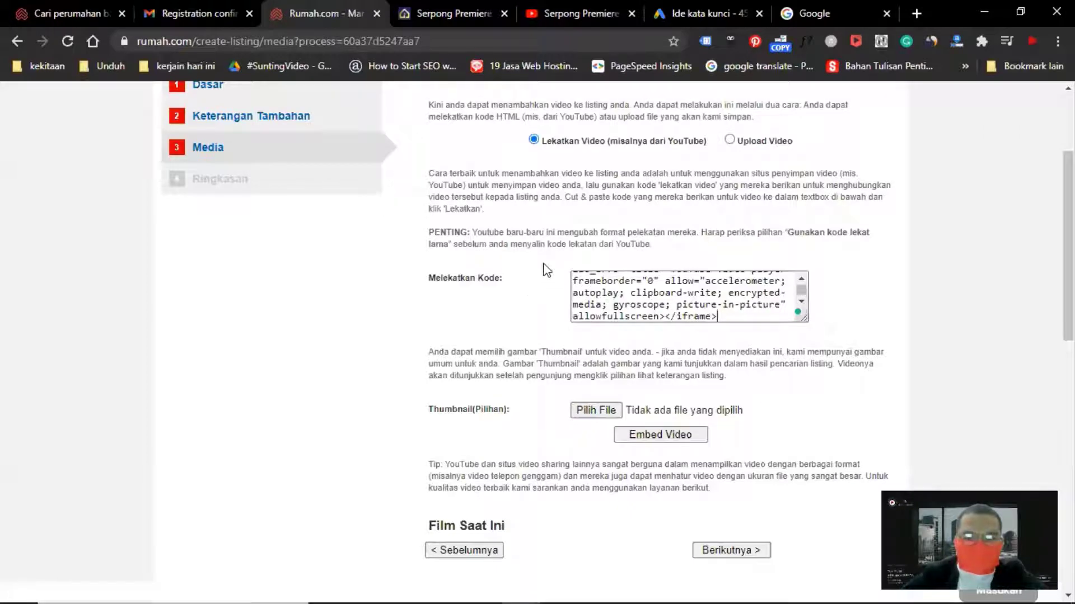
Choose IMG-20210309-WA0018.jpg from Downloads as the video's thumbnail image
scroll(547, 263, "up", 3)
scroll(541, 259, "down", 4)
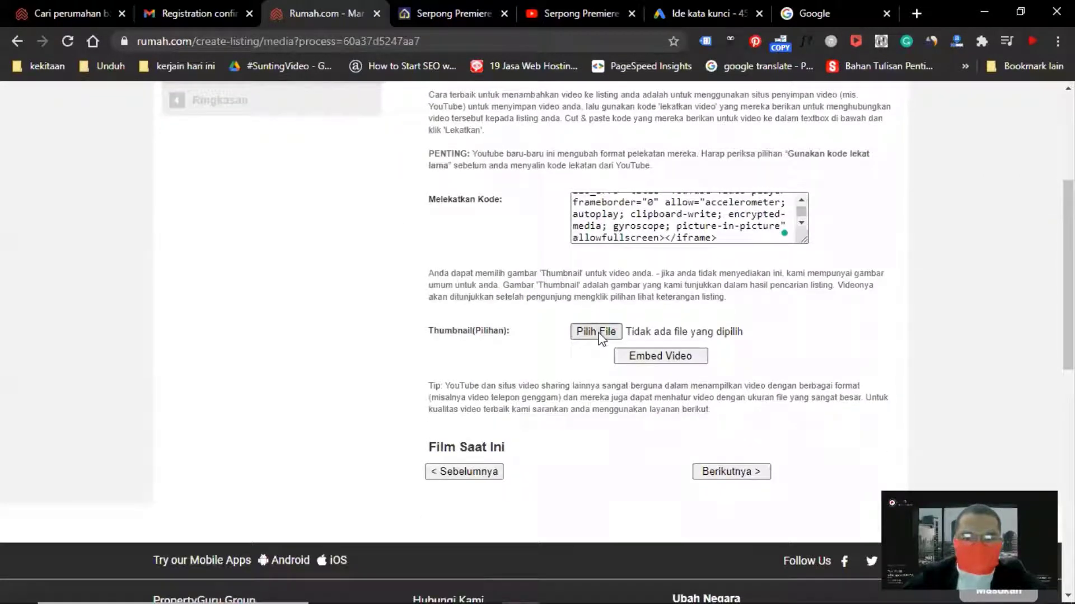
scroll(594, 333, "down", 2)
scroll(594, 333, "up", 2)
left_click(596, 334)
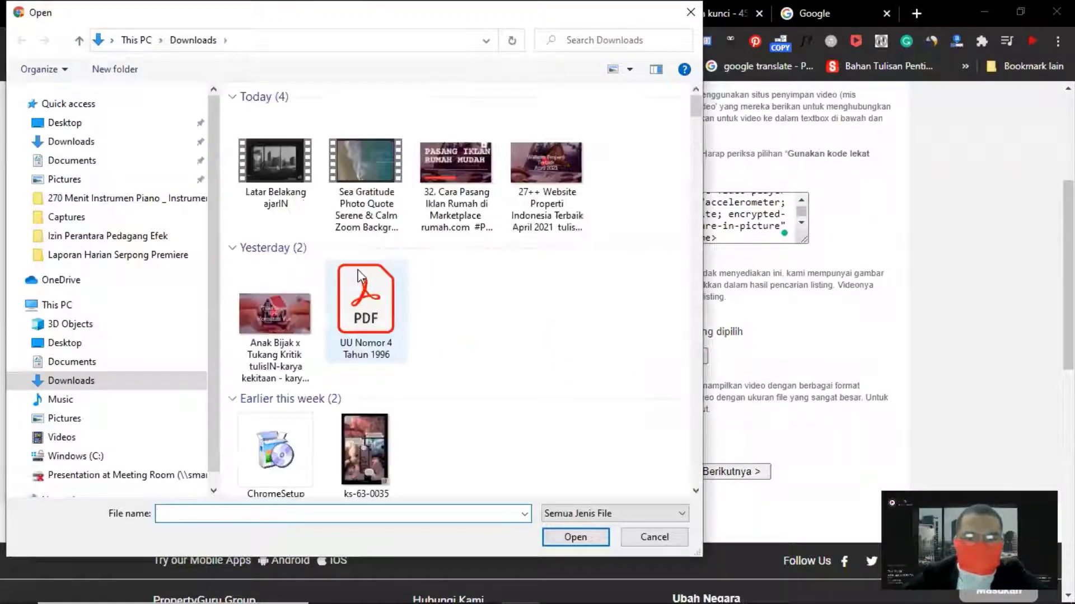
scroll(448, 281, "down", 15)
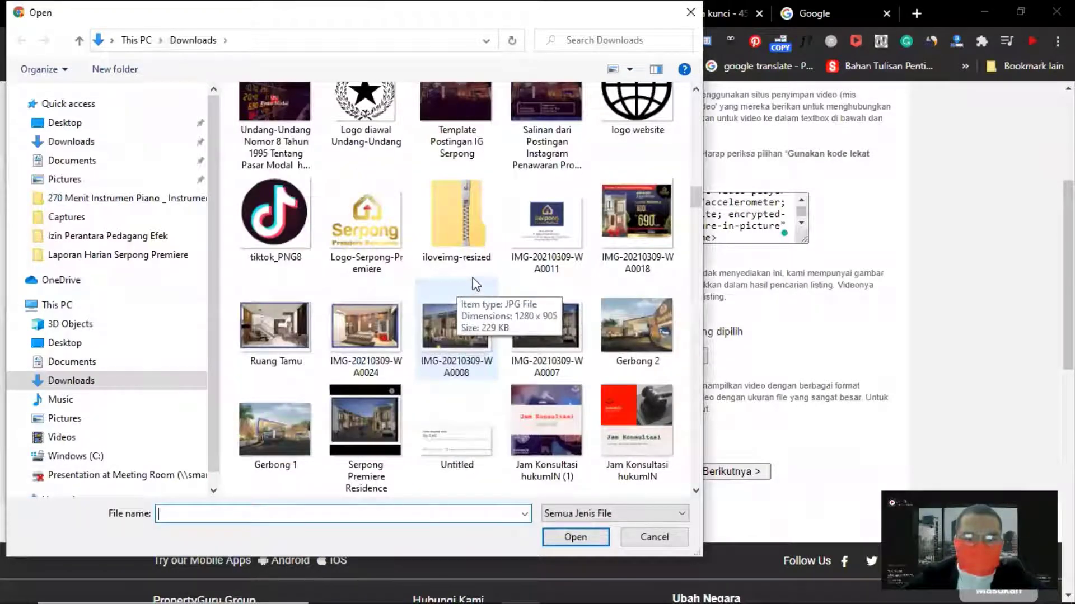
left_click(641, 218)
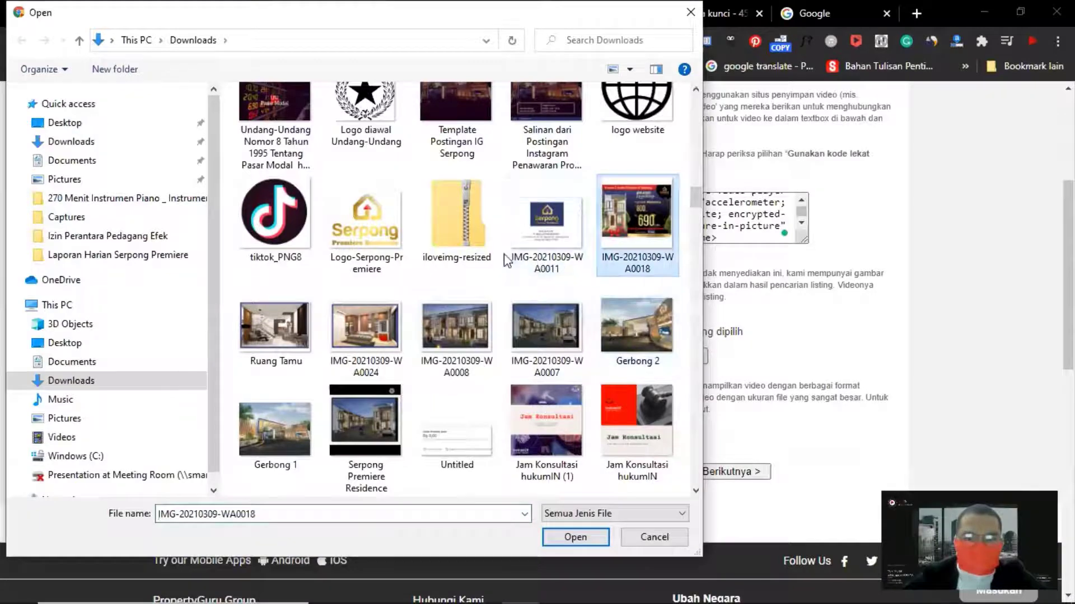
scroll(504, 261, "up", 10)
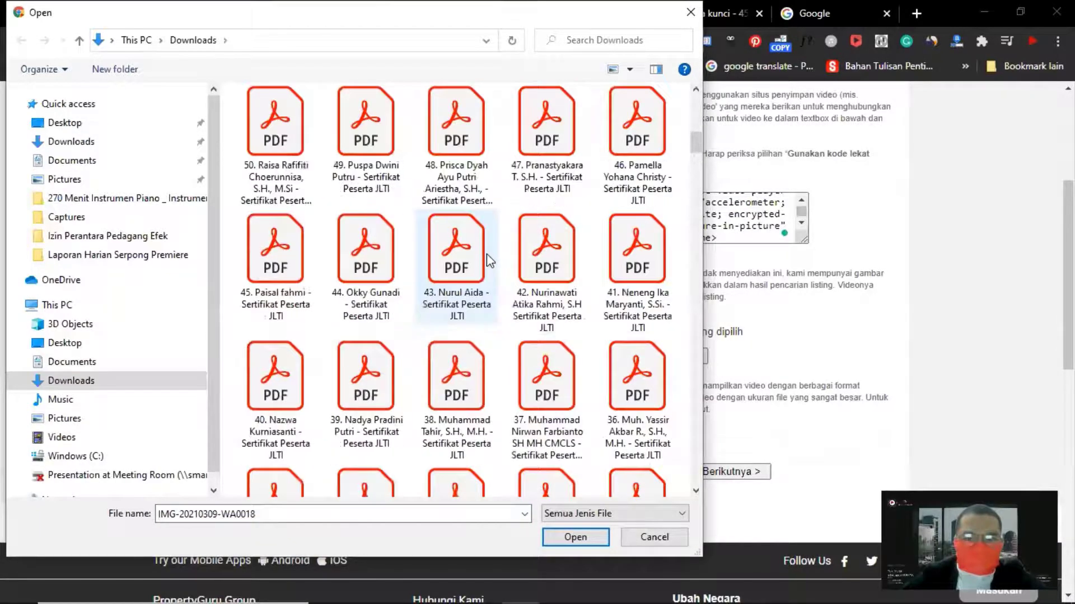
scroll(488, 259, "up", 10)
scroll(489, 263, "down", 5)
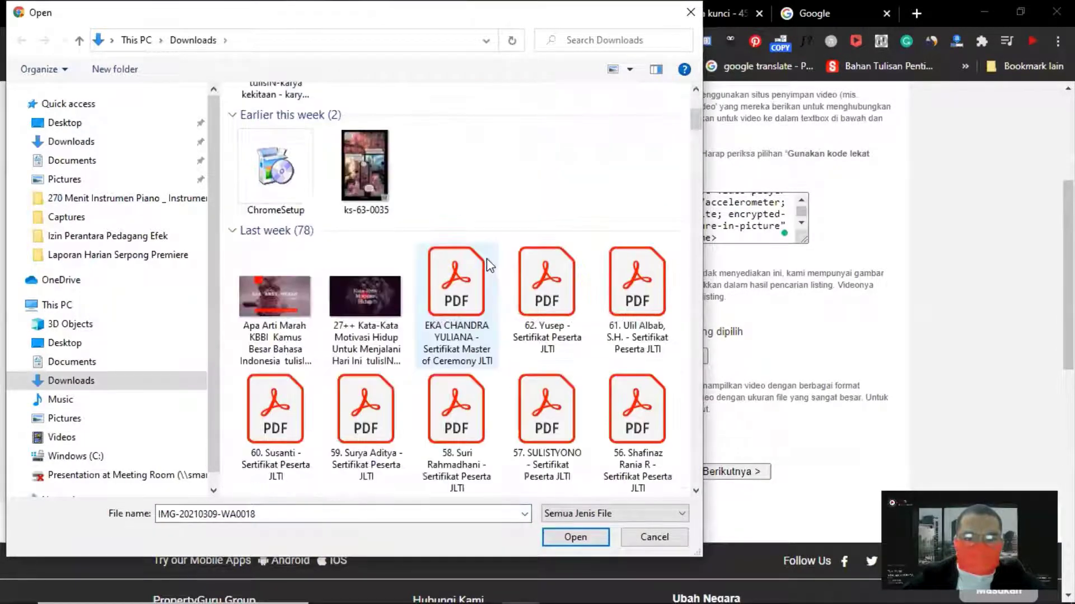
scroll(487, 263, "down", 20)
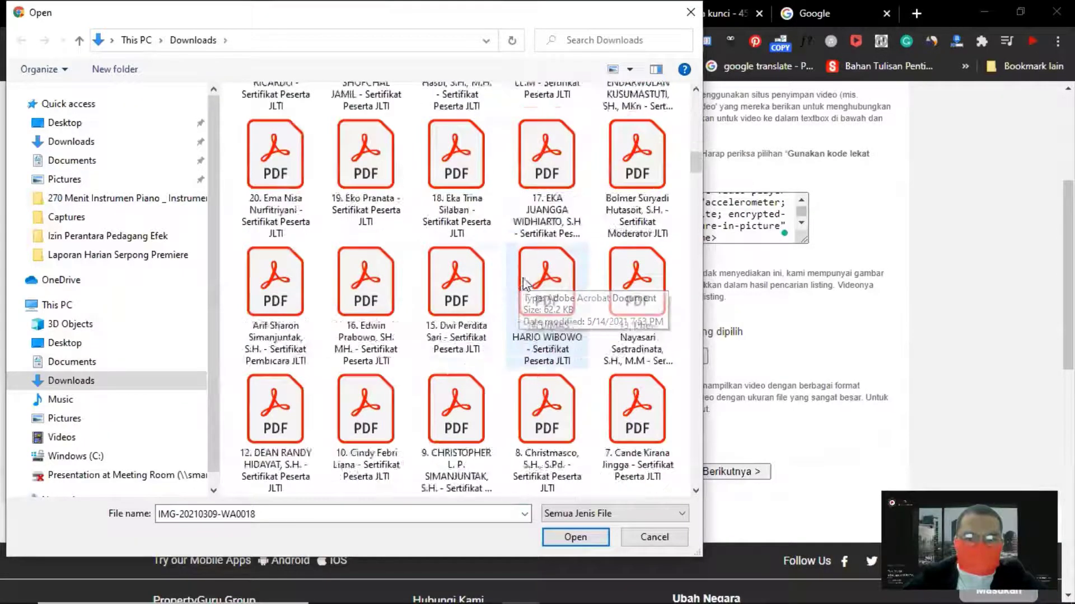
scroll(534, 281, "down", 15)
scroll(560, 285, "up", 8)
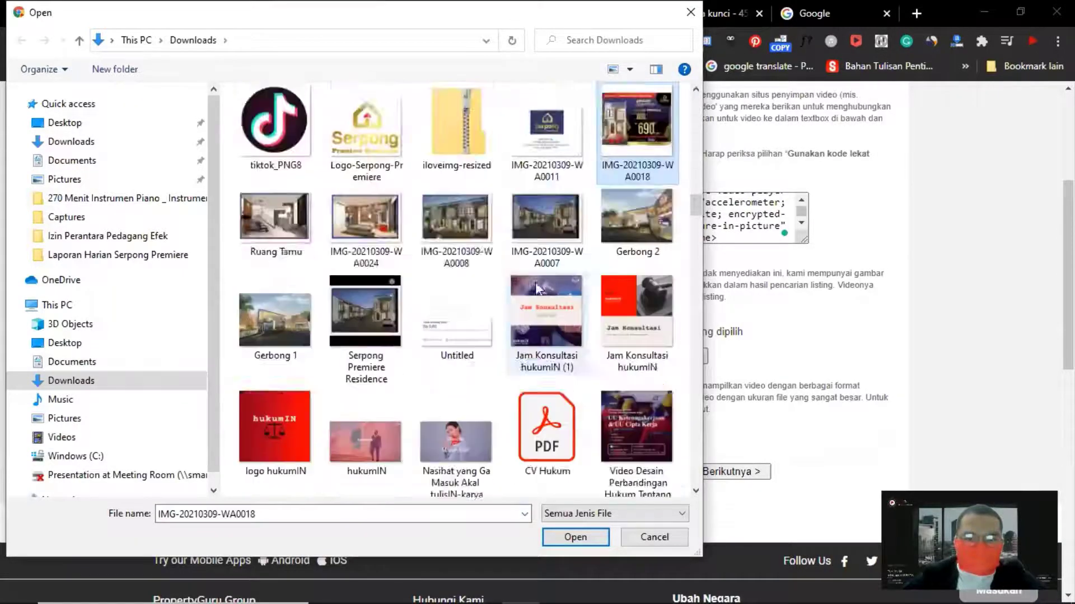
double_click(644, 414)
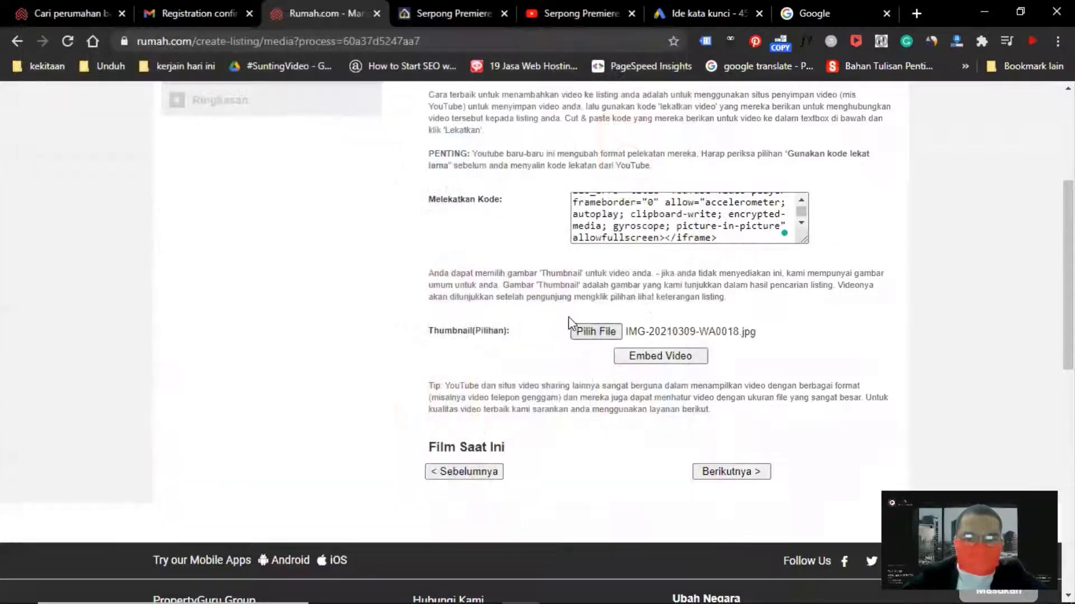
Continue from the media page to the listing summary
scroll(559, 330, "down", 3)
left_click(735, 314)
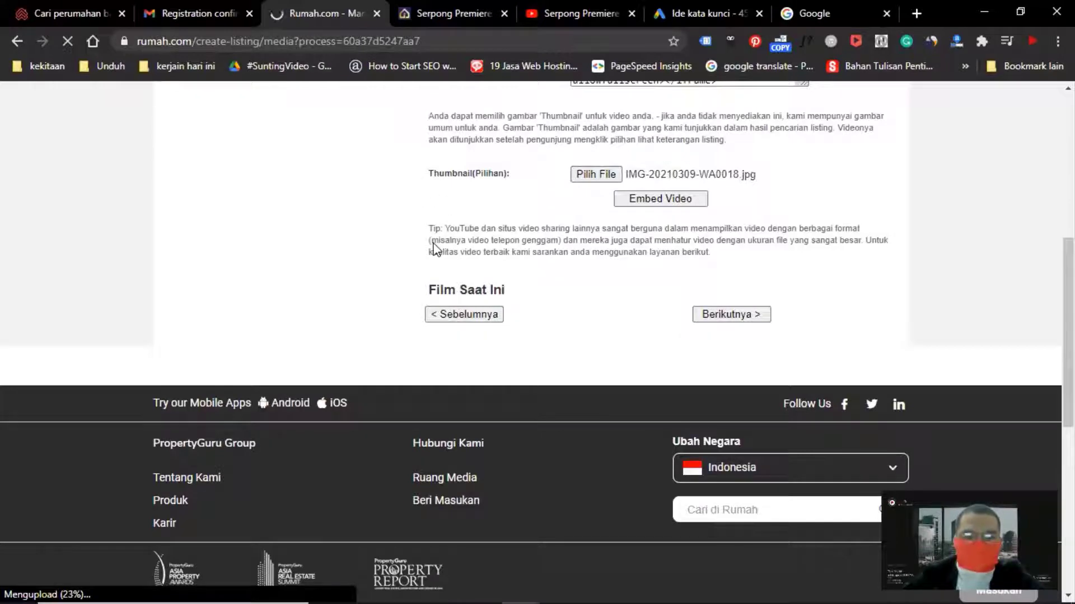
scroll(436, 246, "up", 7)
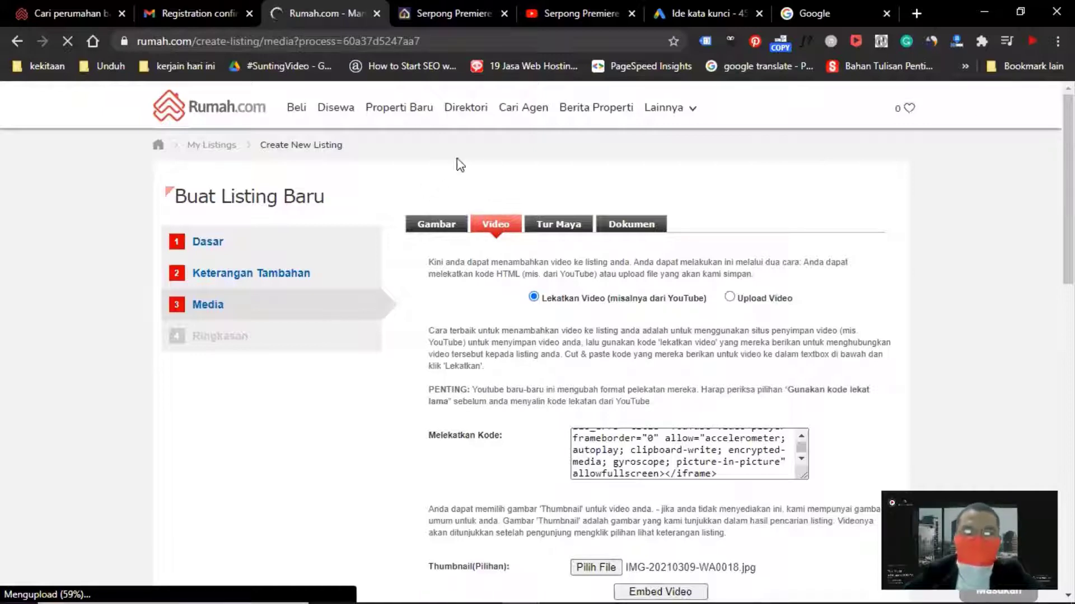
scroll(468, 165, "down", 1)
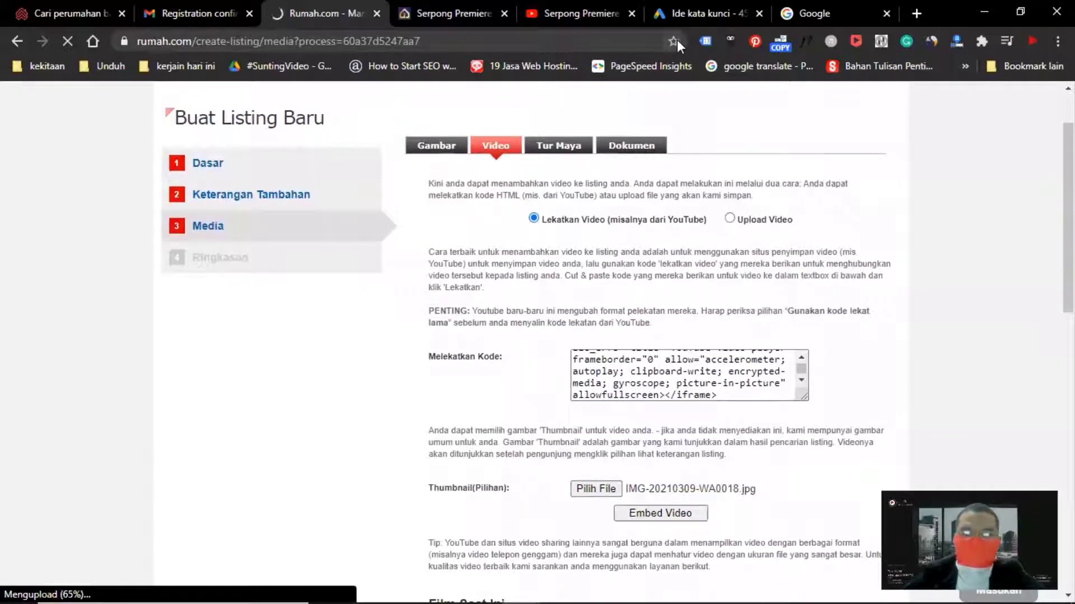
Switch to the Google Ads Keyword Planner tab and review the keyword ideas for perumahan serpong and rumah serpong
left_click(692, 13)
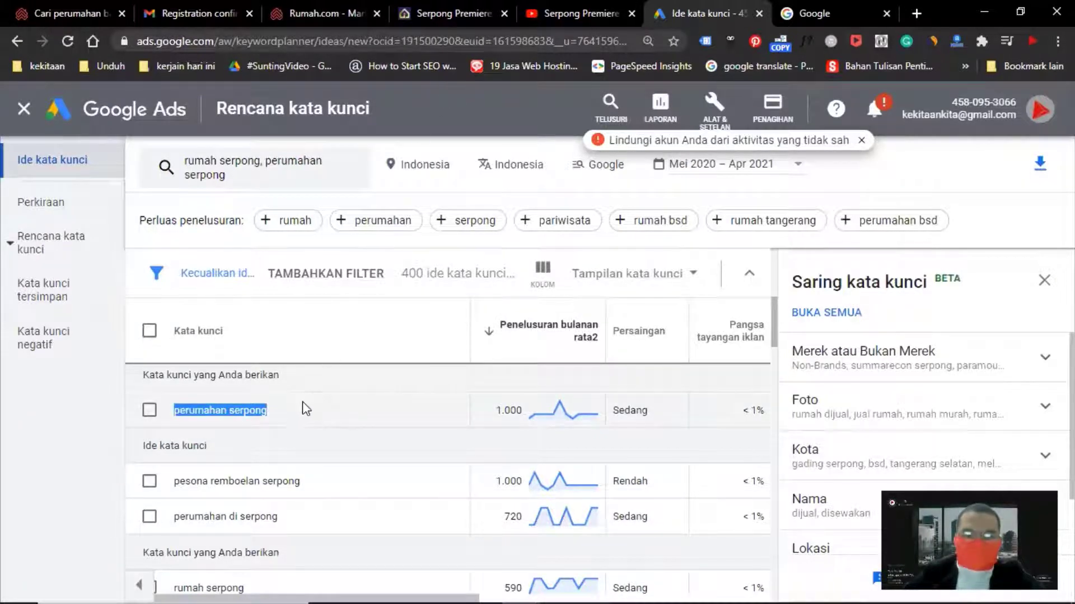
left_click(191, 415)
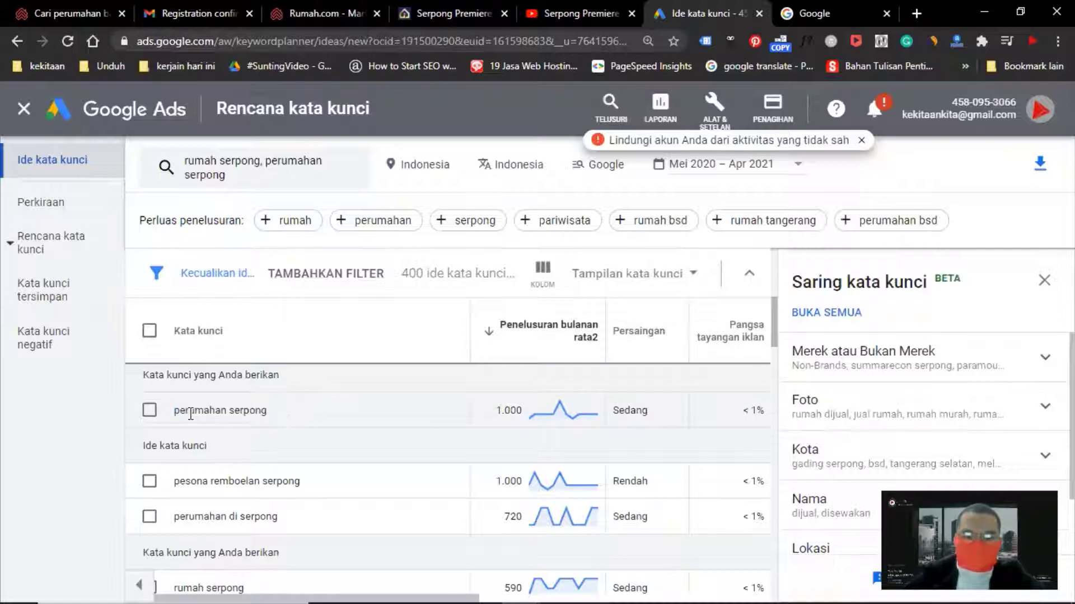
left_click_drag(175, 410, 292, 413)
scroll(302, 424, "up", 2)
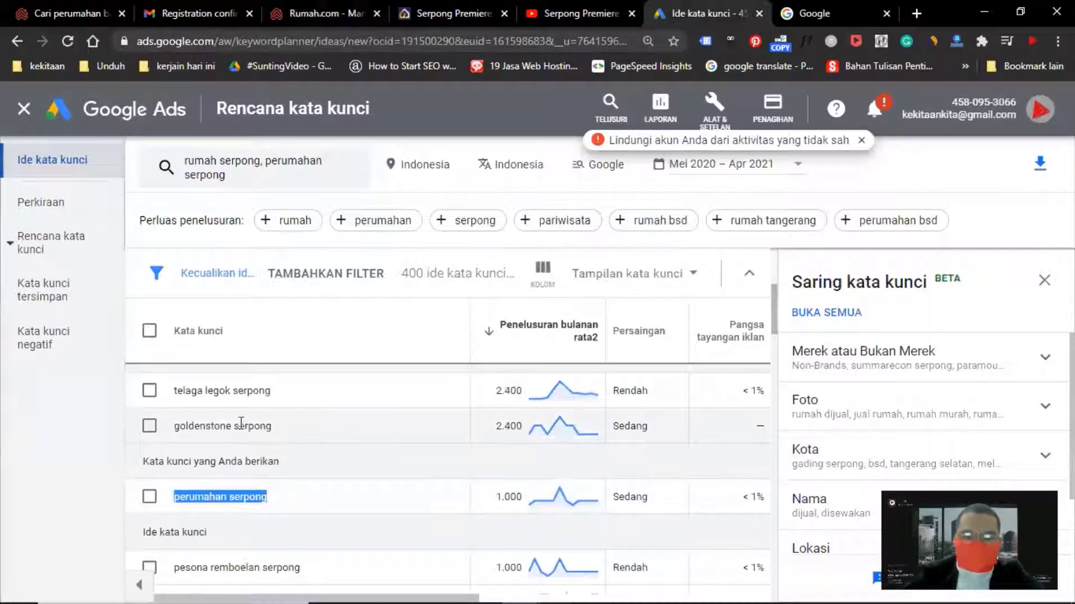
scroll(238, 433, "down", 2)
scroll(246, 436, "down", 2)
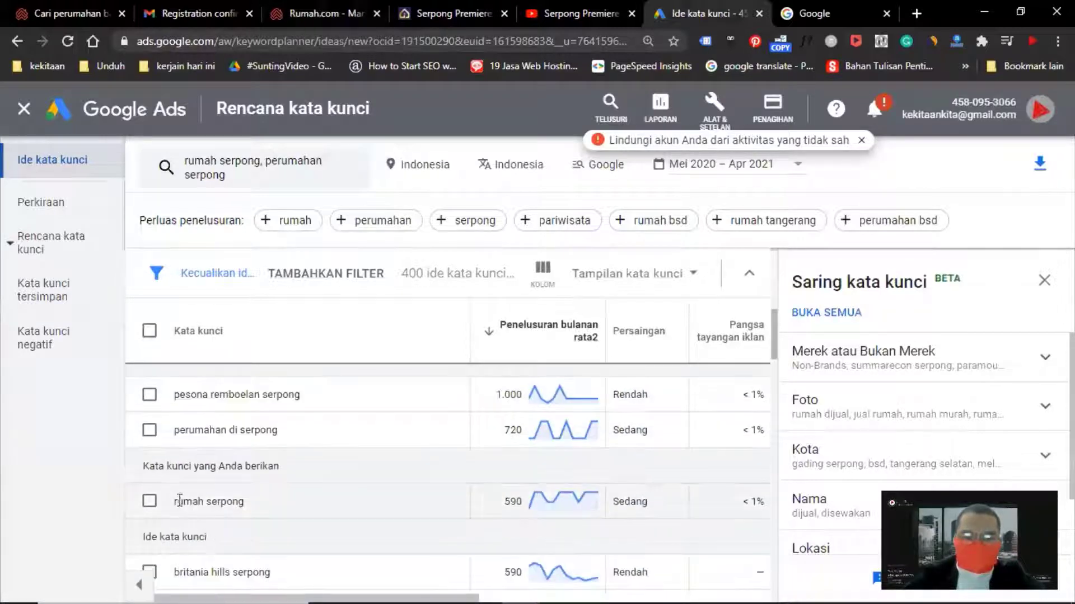
left_click_drag(177, 501, 249, 506)
left_click(354, 517)
scroll(514, 509, "up", 4)
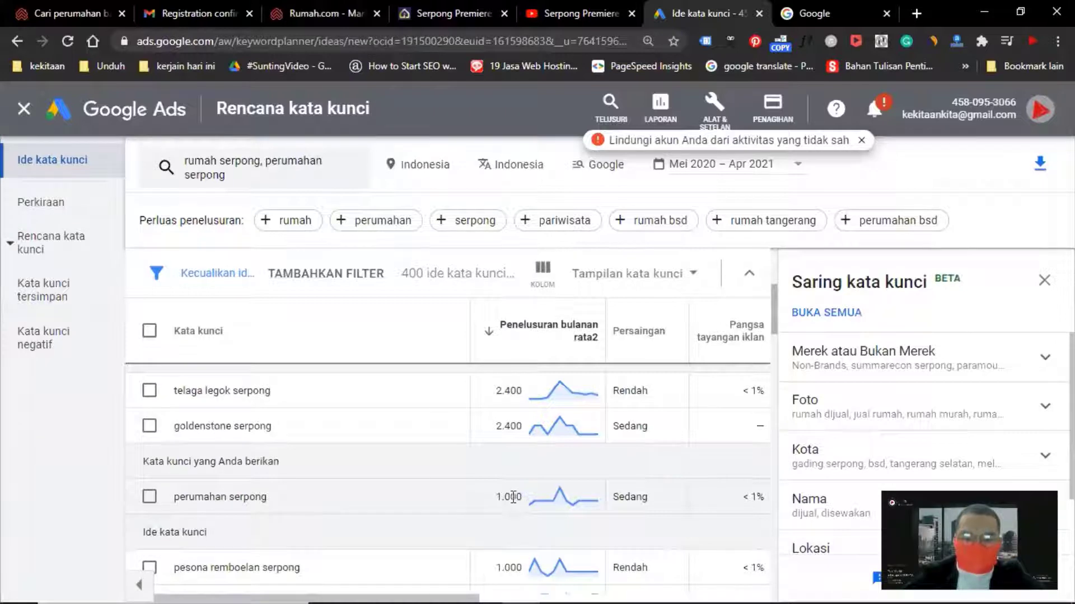
scroll(513, 497, "down", 5)
scroll(431, 497, "up", 2)
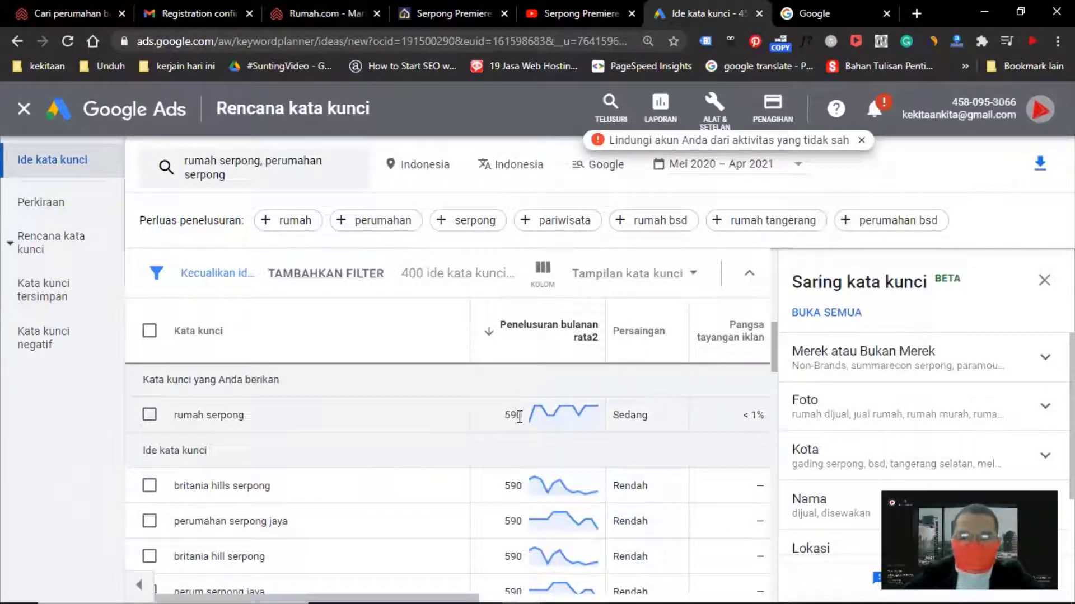
Search Google for perumahan serpong and browse through the results
left_click(844, 11)
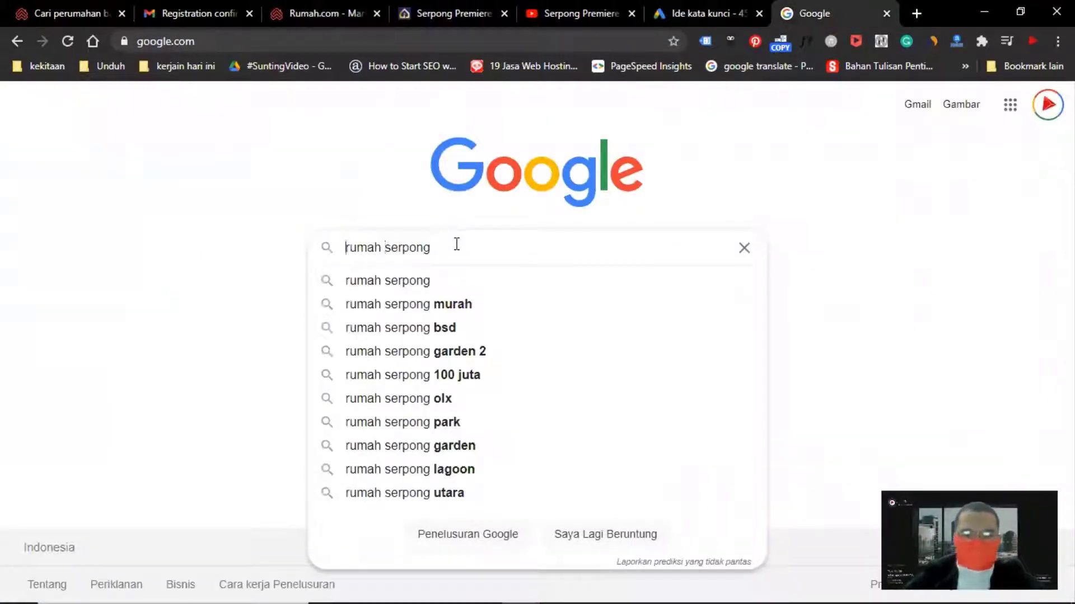
key("ctrl+shift+Right")
key("shift+Left")
type("peruahan")
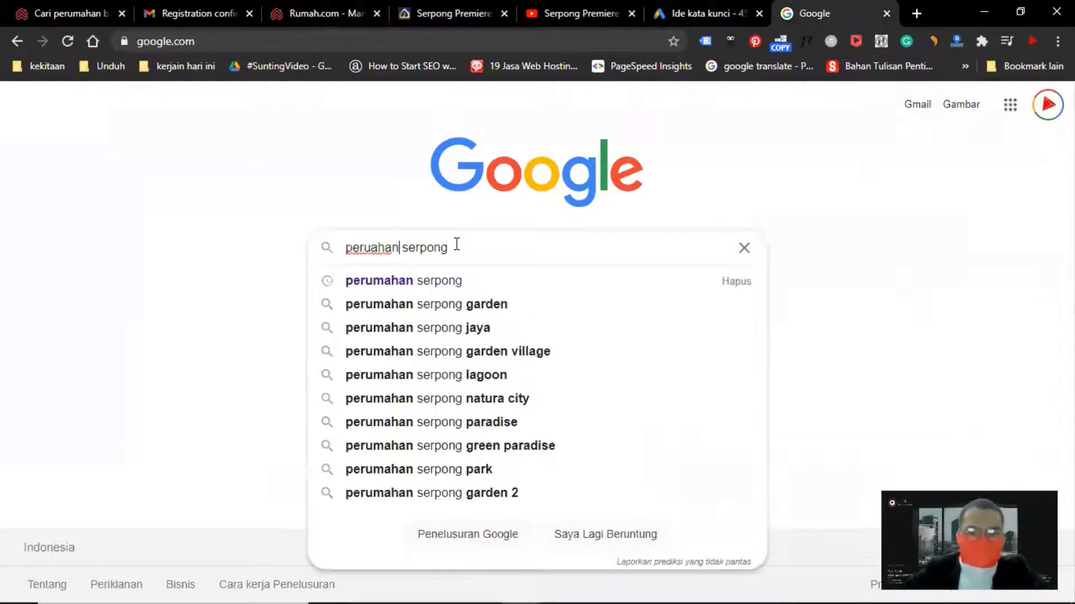
left_click(448, 280)
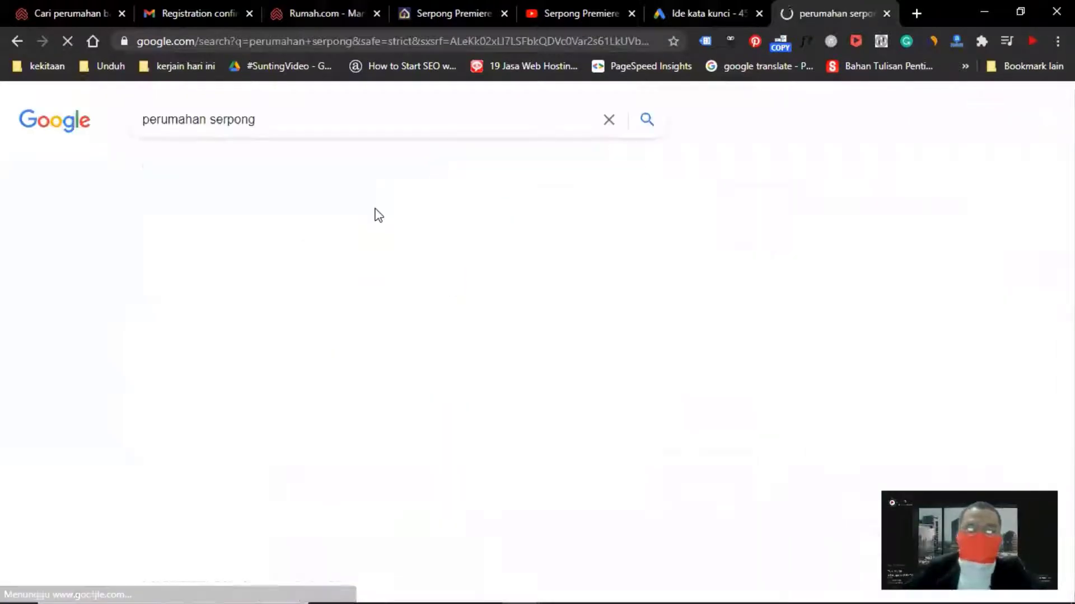
scroll(79, 379, "down", 5)
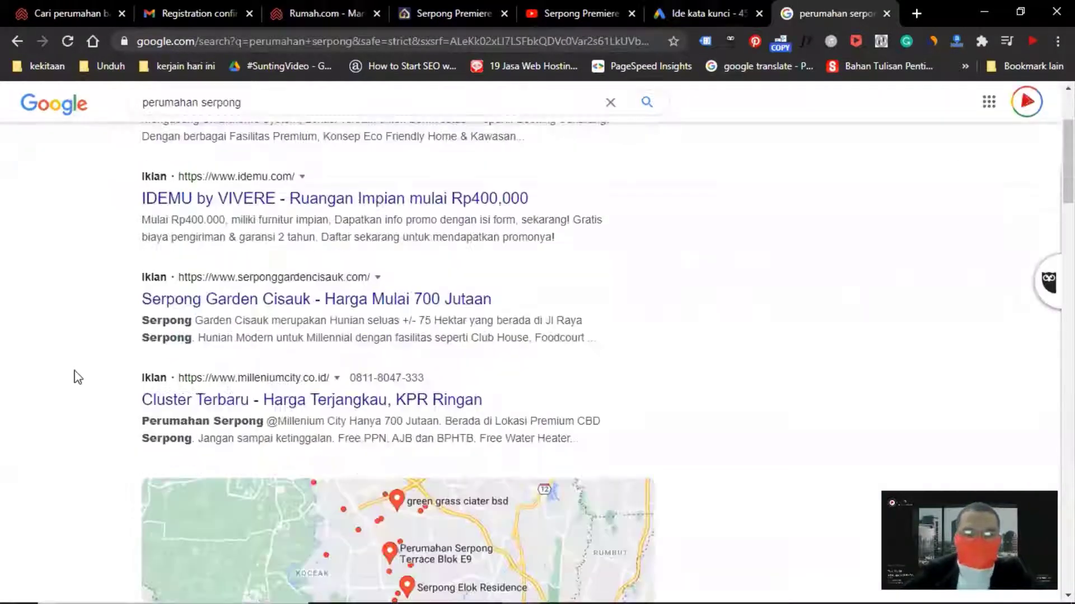
scroll(109, 356, "down", 6)
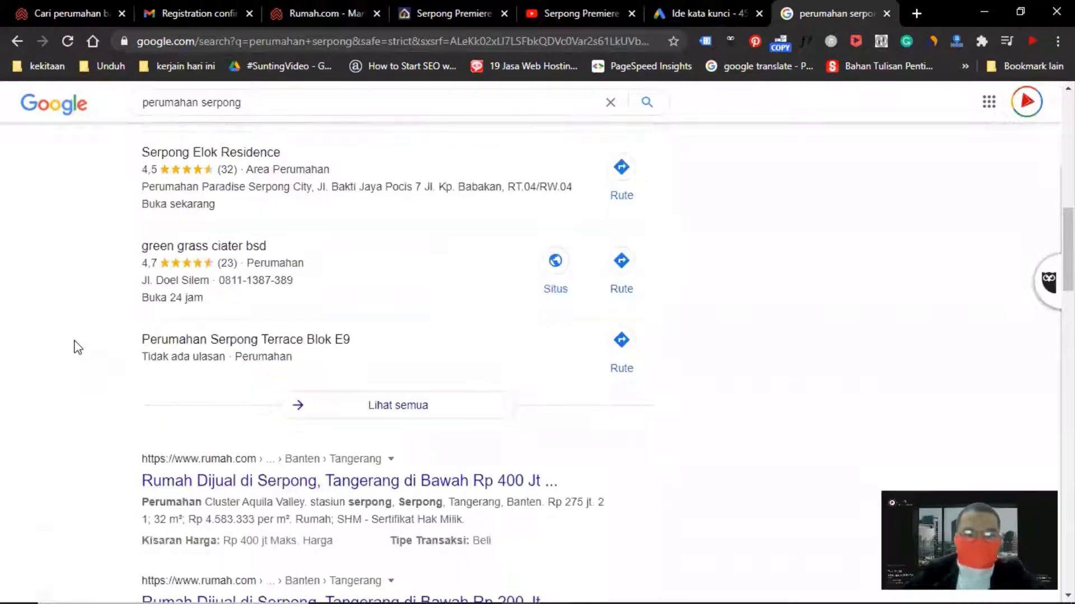
scroll(72, 333, "down", 4)
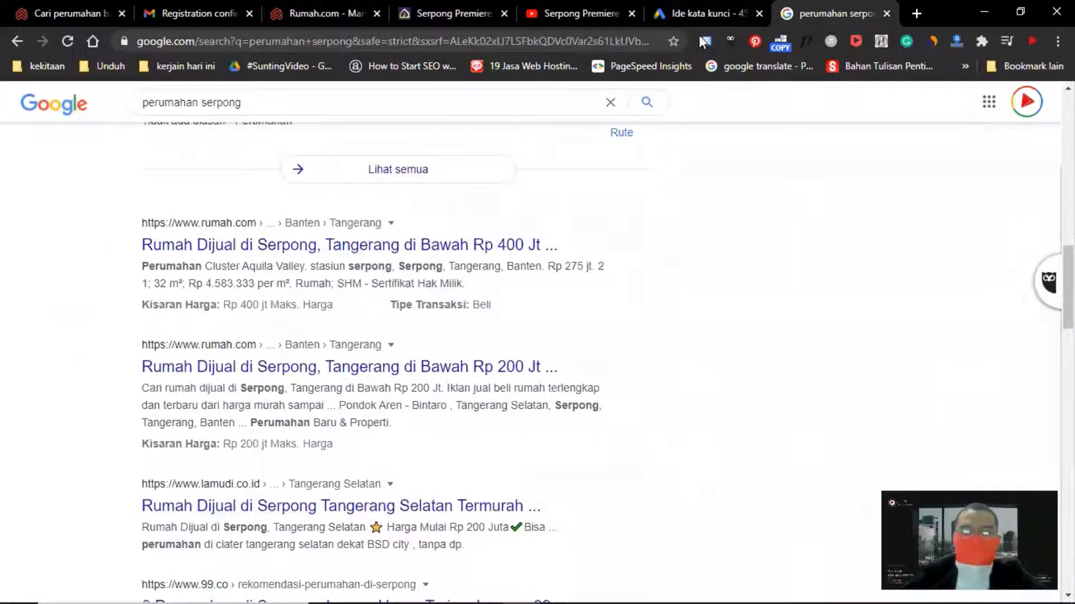
Return to the listing tab and review the listing summary details
left_click(446, 17)
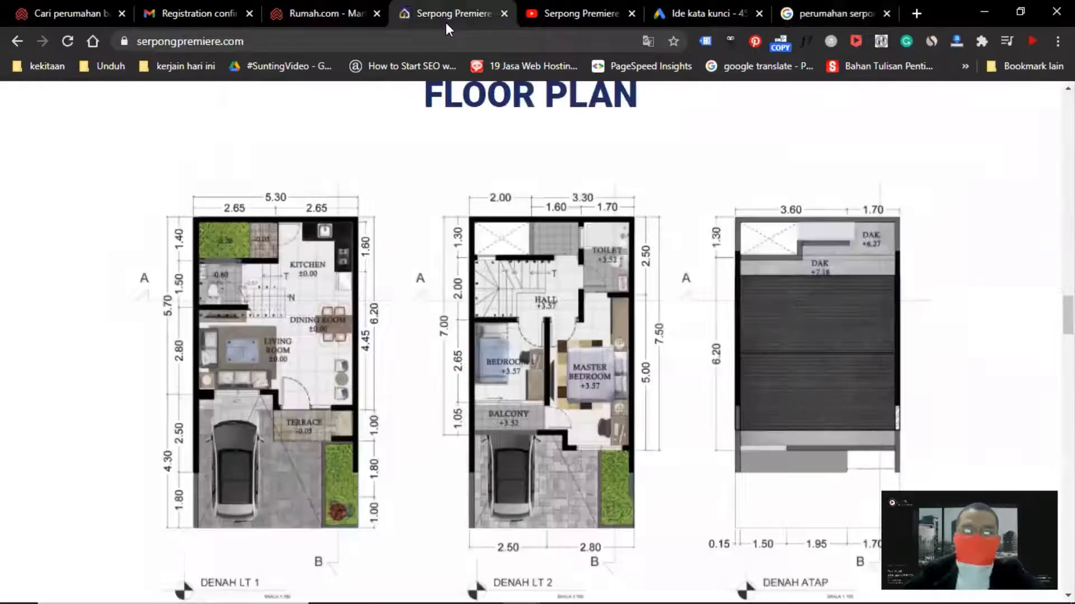
left_click(326, 16)
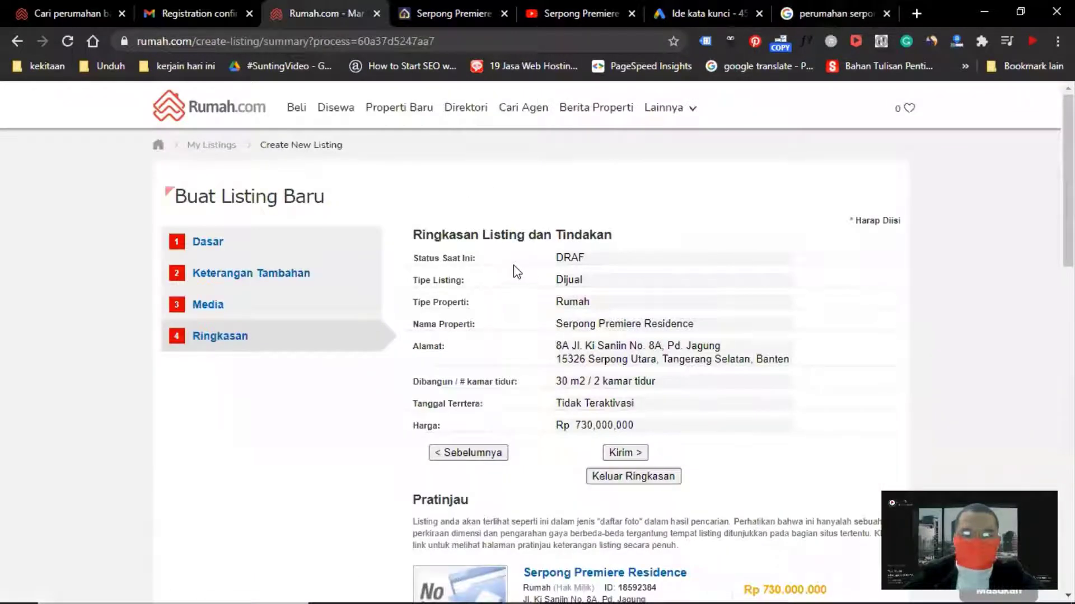
scroll(516, 272, "down", 3)
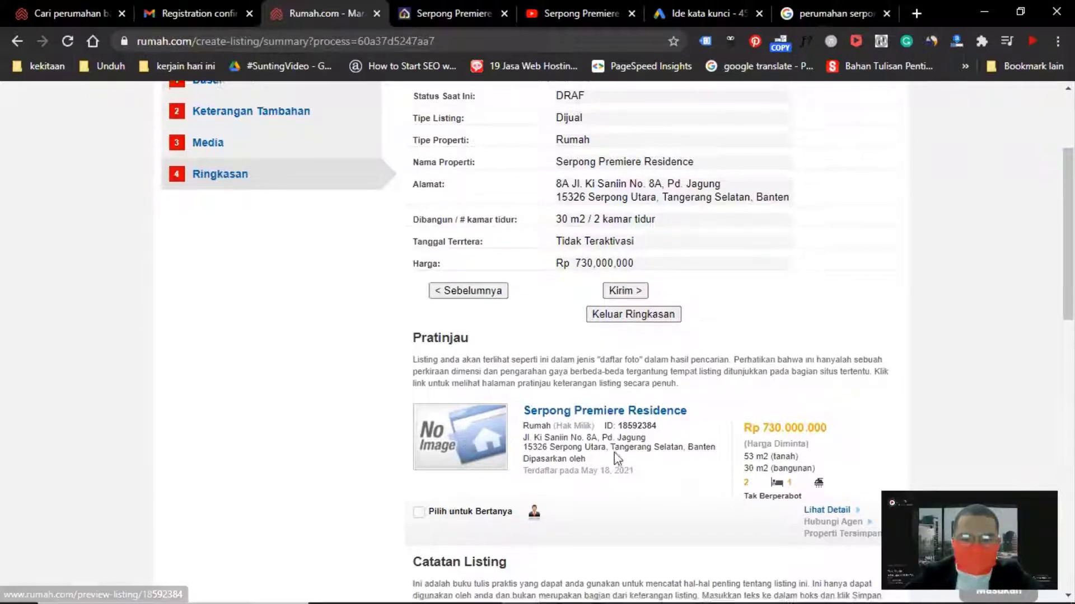
scroll(616, 445, "down", 3)
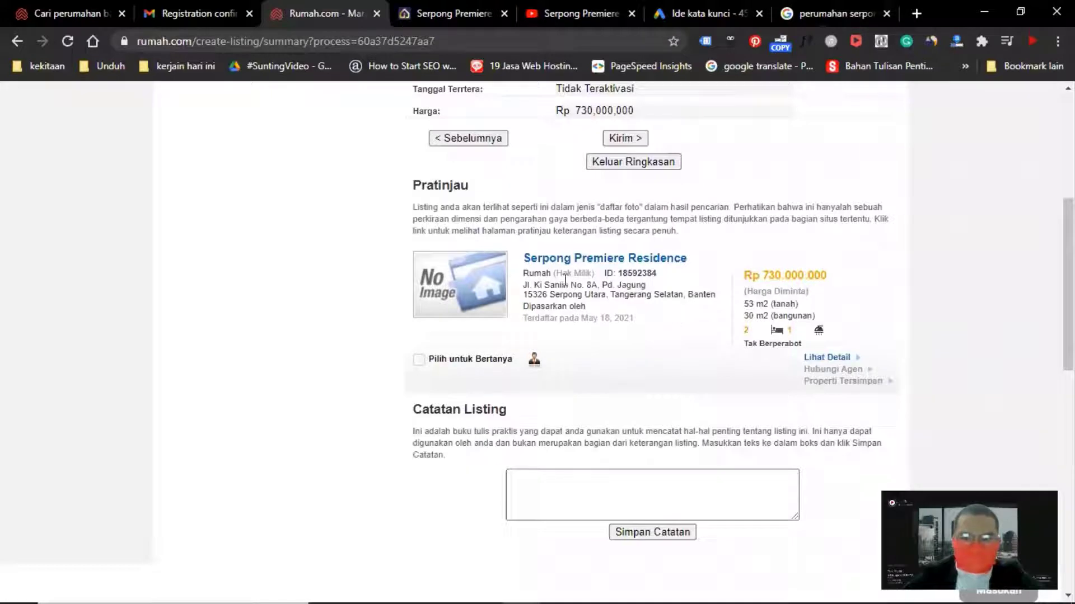
scroll(563, 327, "up", 5)
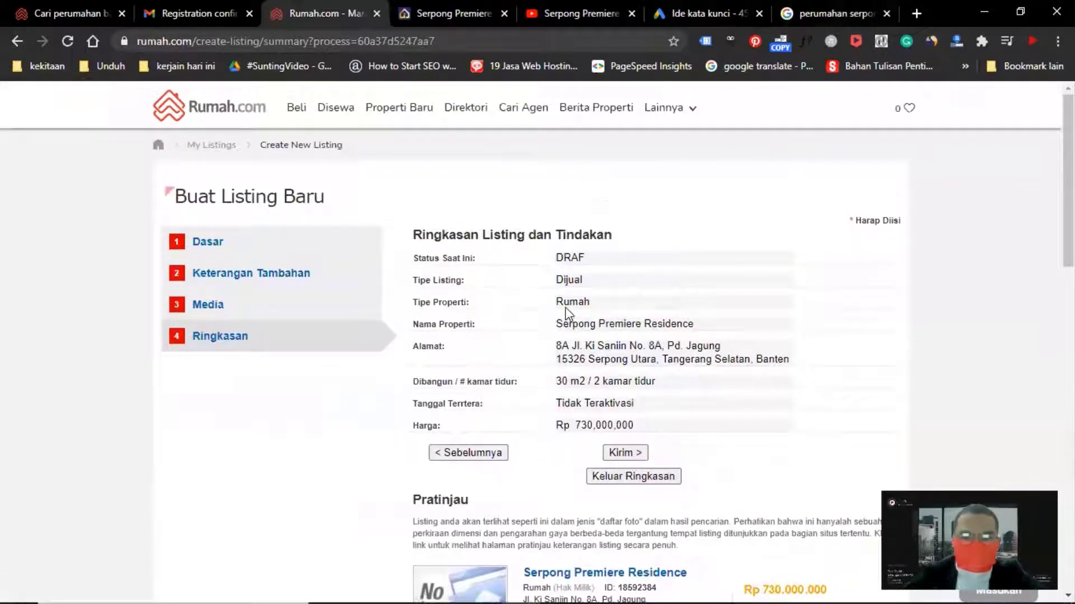
scroll(567, 310, "down", 4)
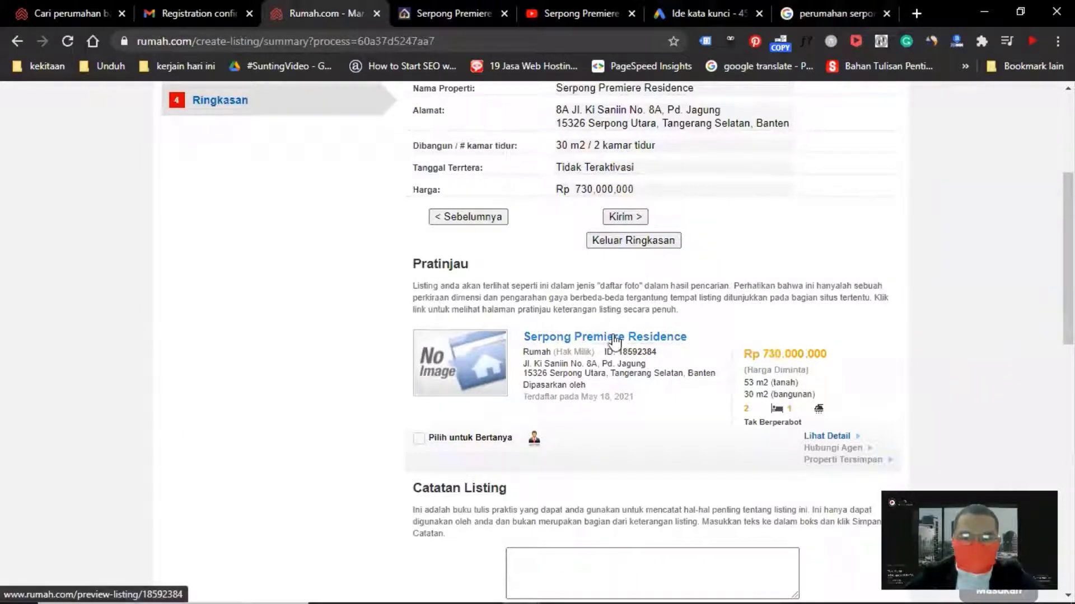
Open the listing preview page to check it, then return to the summary tab
left_click(452, 369)
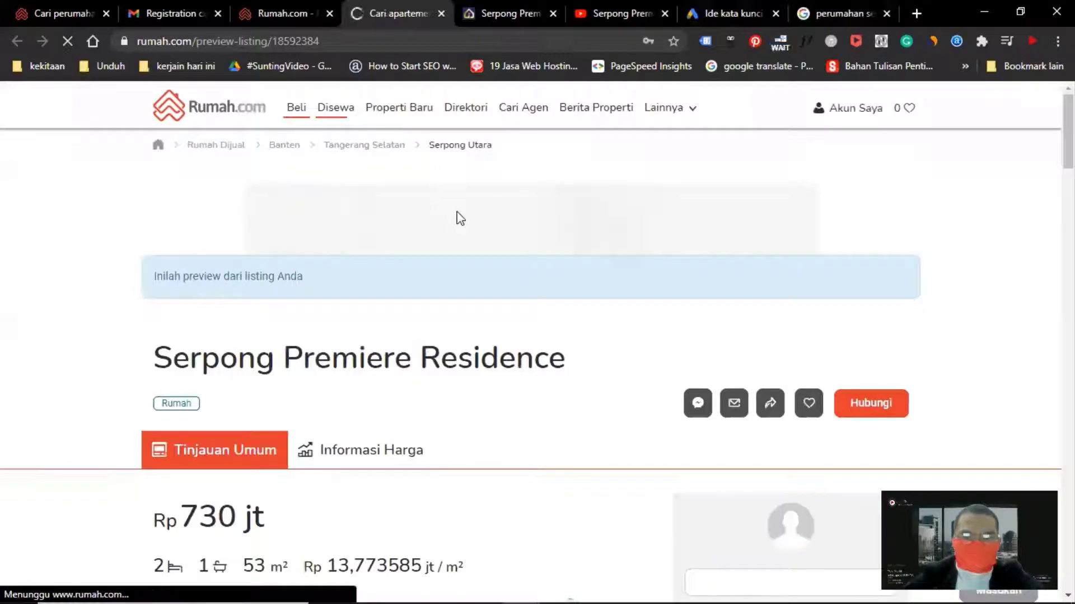
scroll(456, 218, "down", 7)
scroll(457, 219, "up", 8)
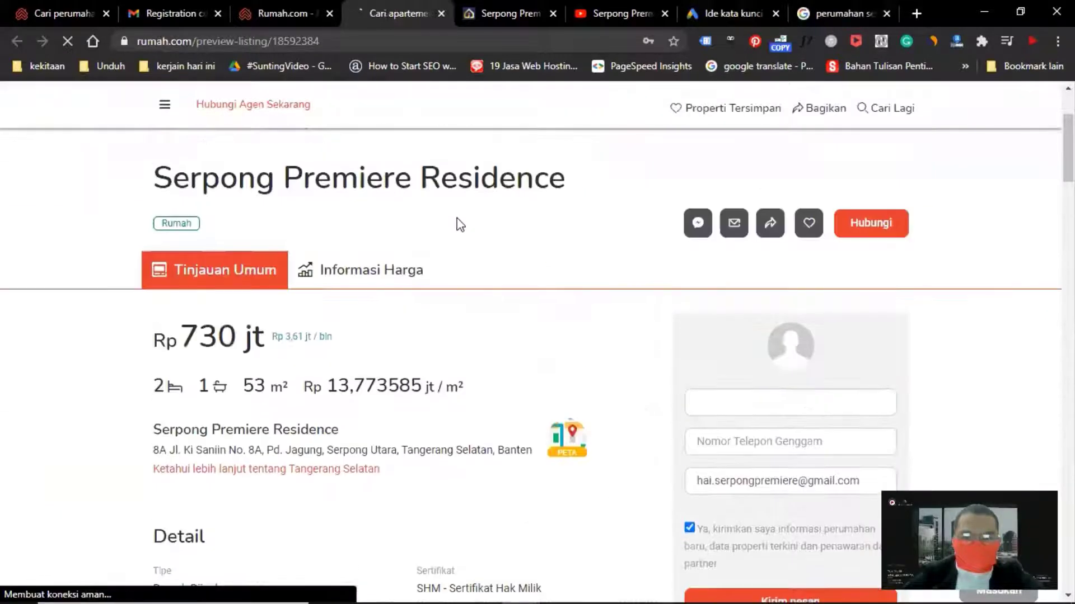
left_click(440, 13)
Submit the Serpong Premiere Residence listing from the summary page
scroll(362, 359, "down", 5)
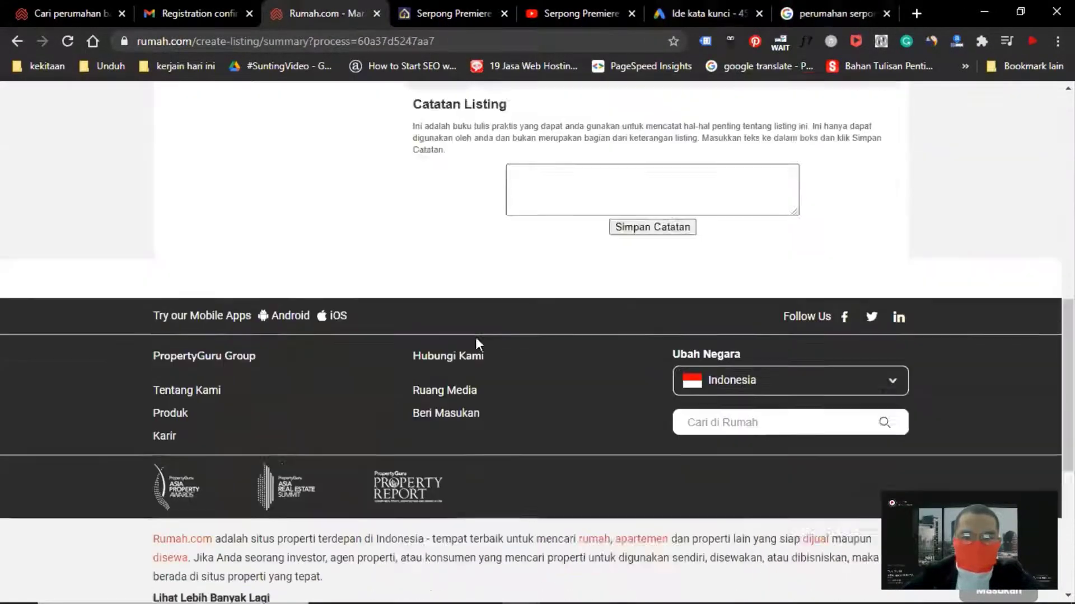
scroll(475, 337, "up", 15)
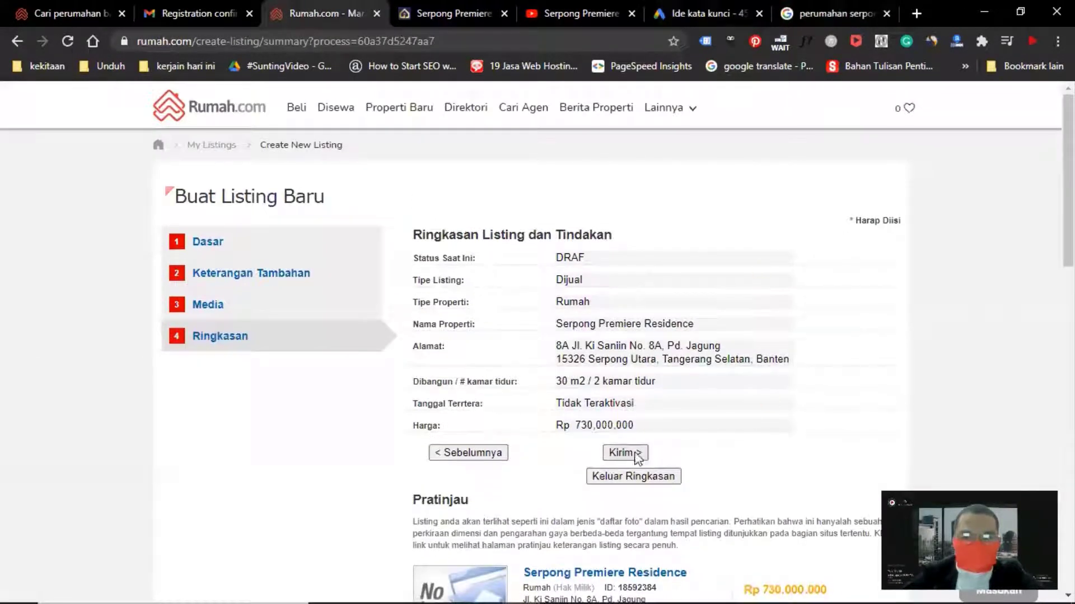
left_click(624, 454)
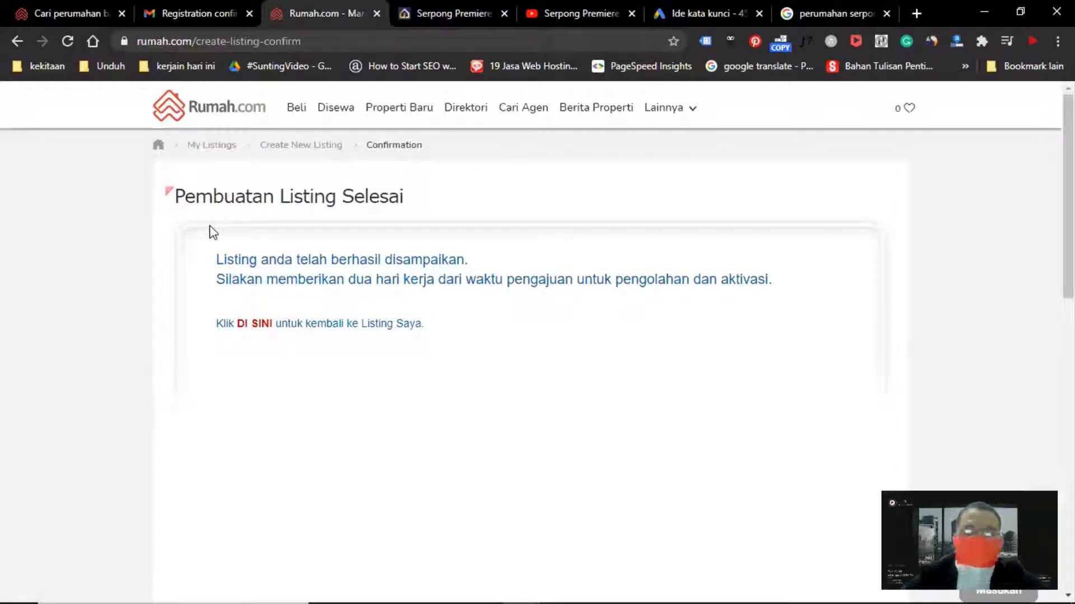
Go back to your listings, open the Serpong Premiere Residence listing preview and read through its details, description and facilities
left_click(261, 327)
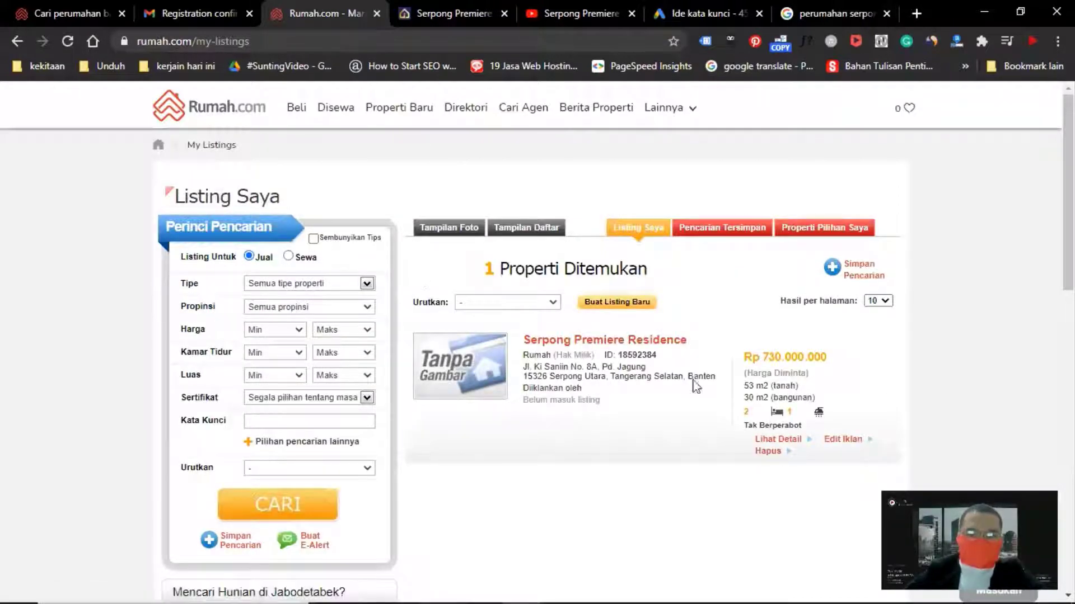
left_click(576, 342)
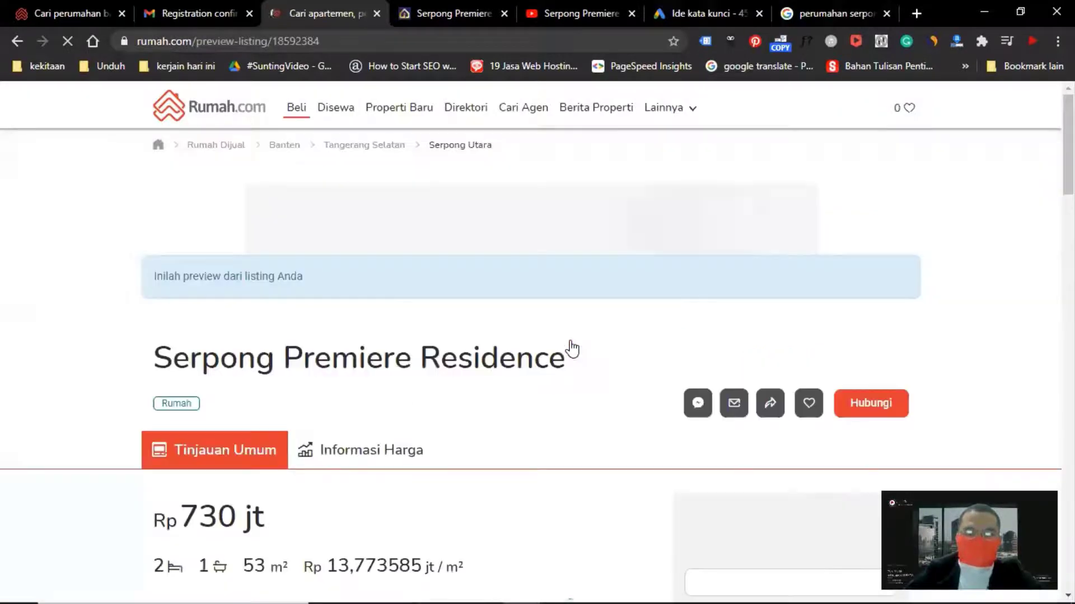
scroll(414, 349, "down", 7)
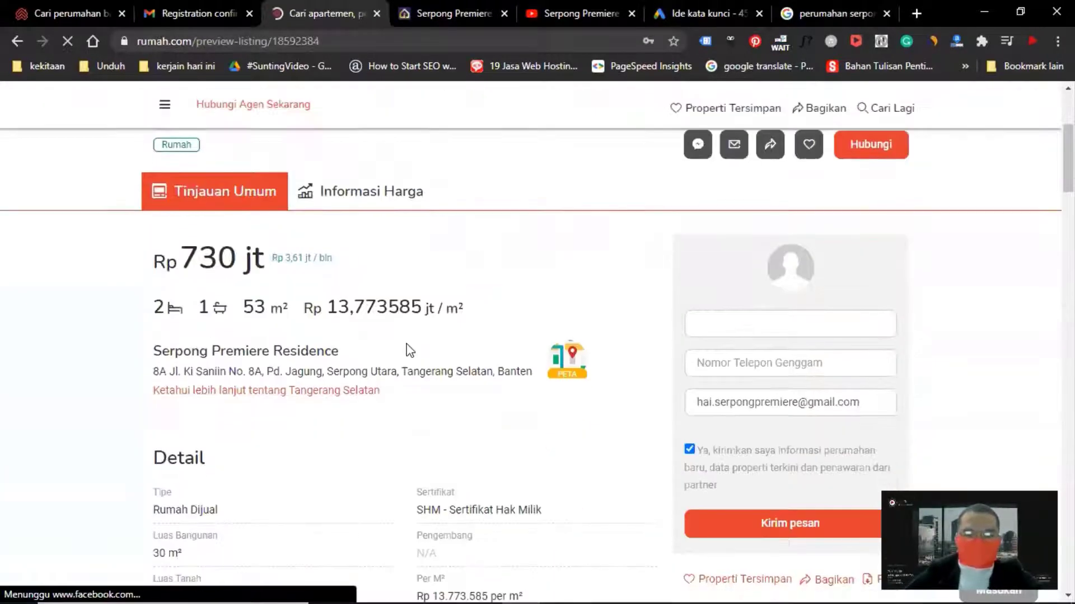
scroll(415, 334, "up", 7)
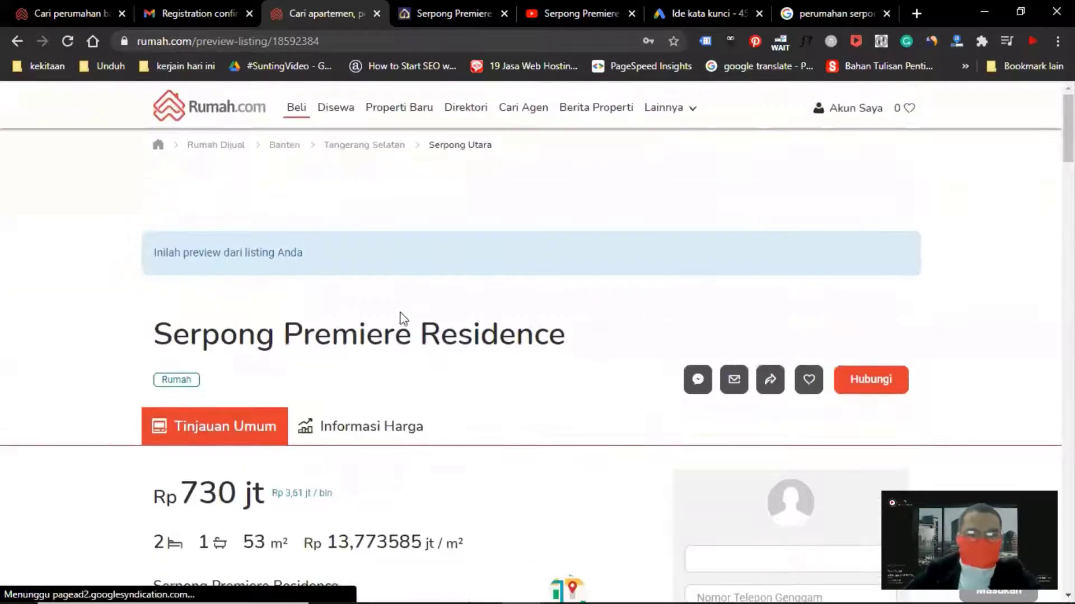
scroll(404, 283, "down", 4)
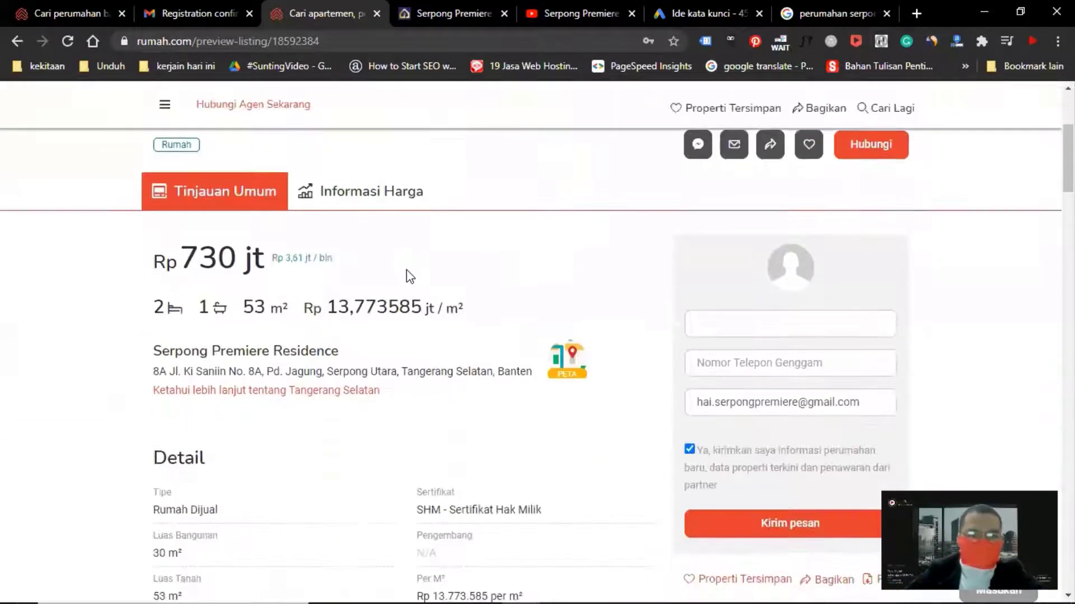
scroll(413, 272, "down", 3)
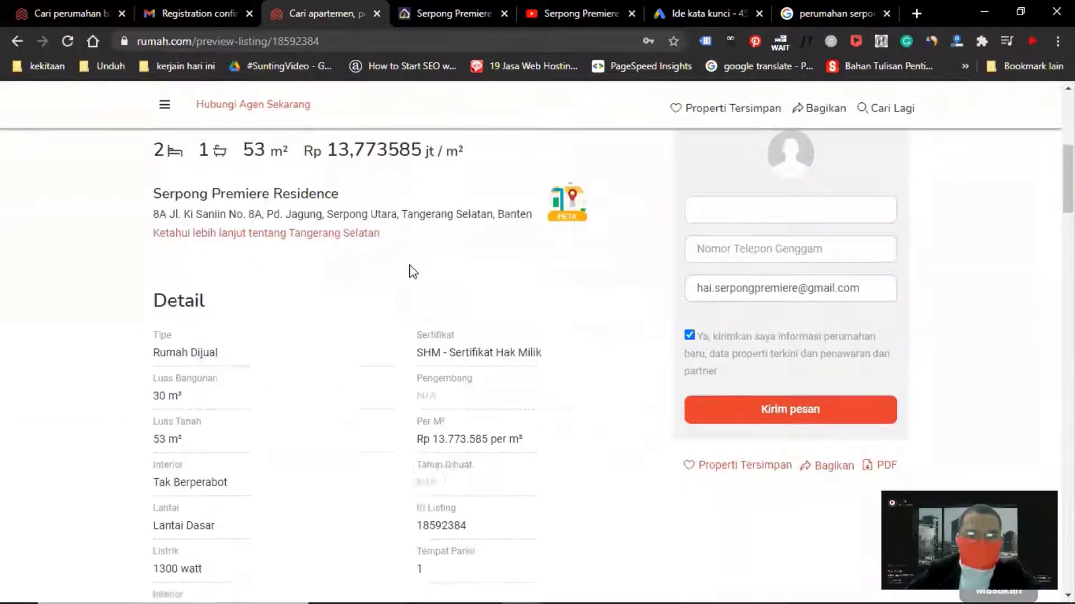
scroll(410, 272, "up", 1)
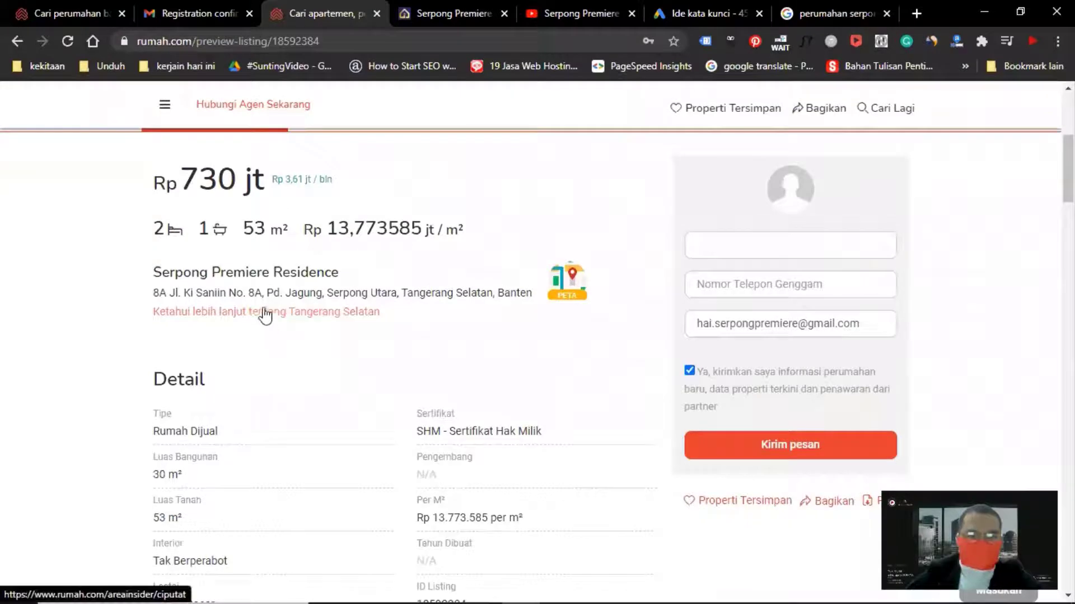
scroll(313, 235, "up", 4)
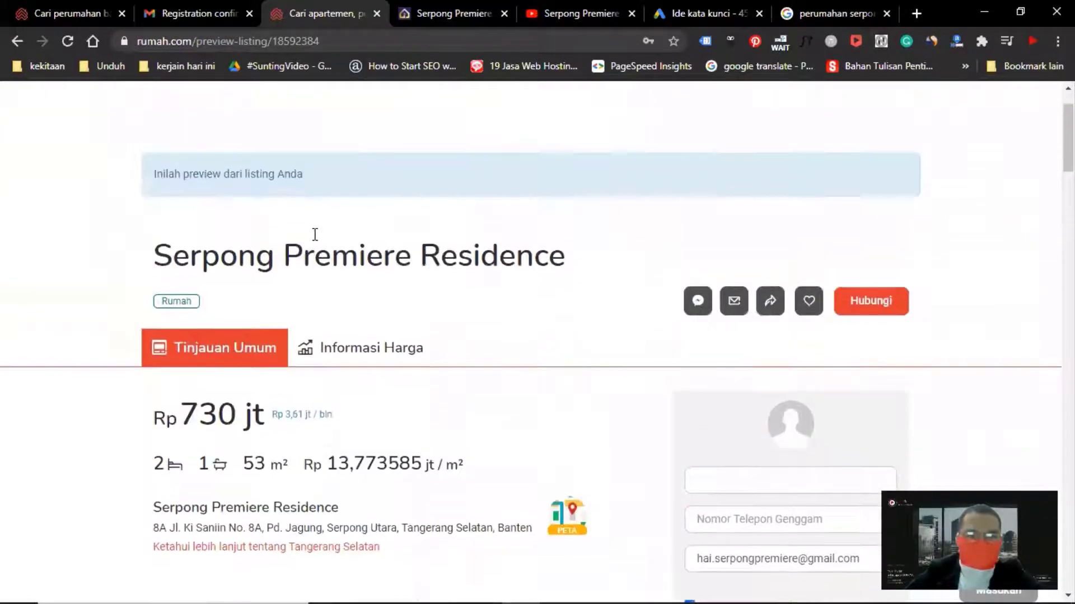
scroll(315, 235, "down", 3)
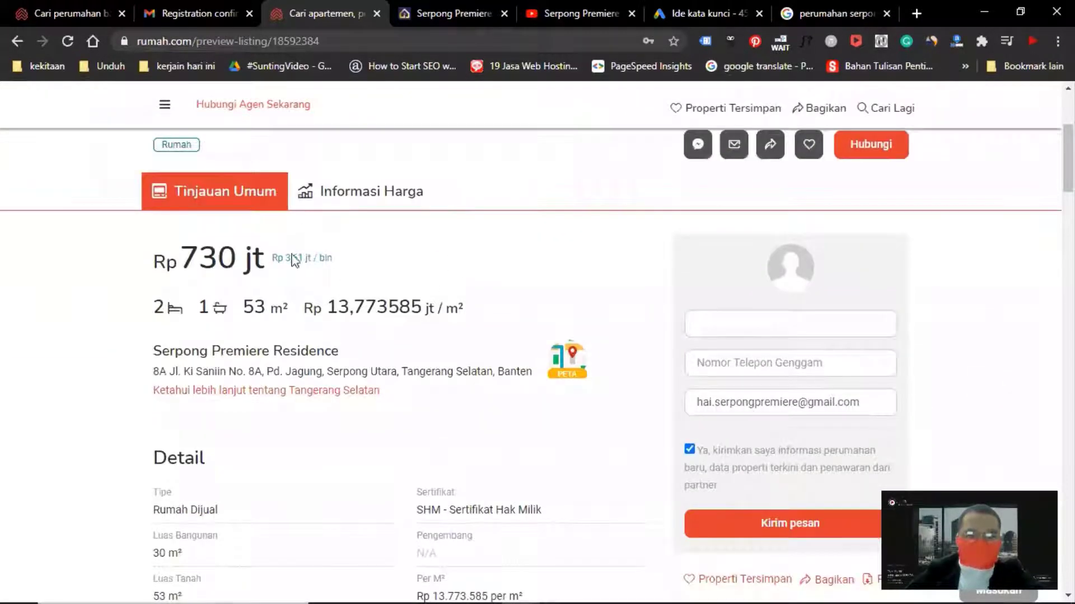
scroll(473, 278, "down", 3)
scroll(324, 285, "down", 3)
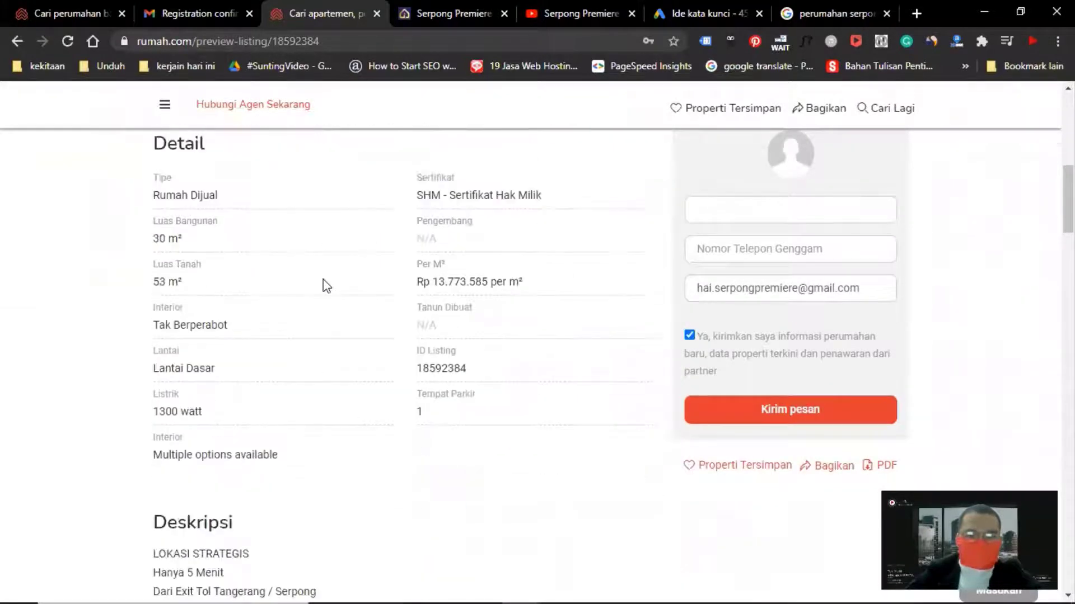
scroll(326, 286, "down", 3)
scroll(324, 284, "up", 3)
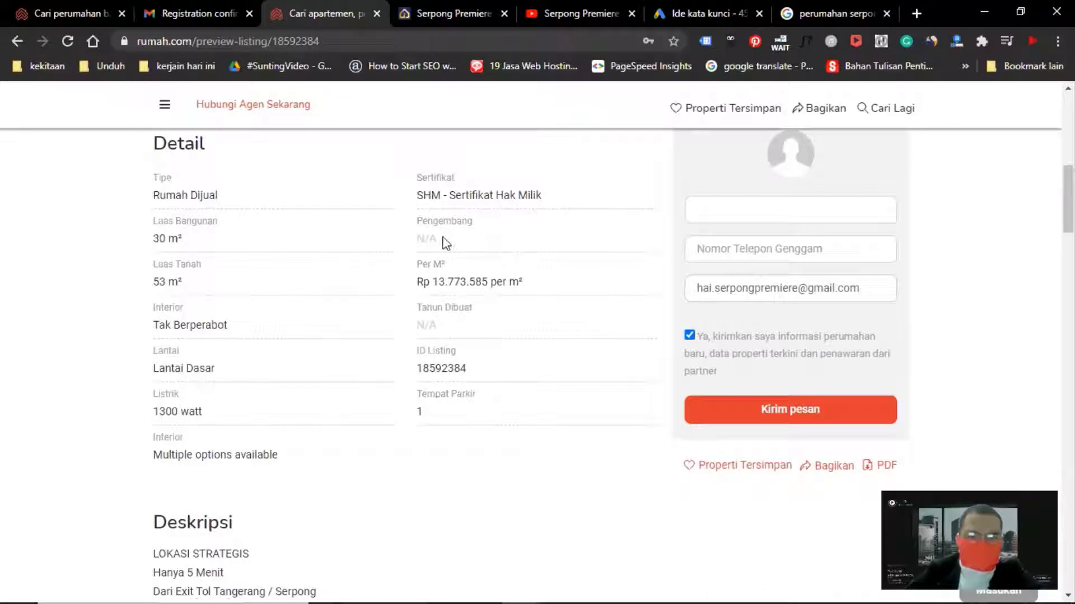
scroll(363, 280, "down", 4)
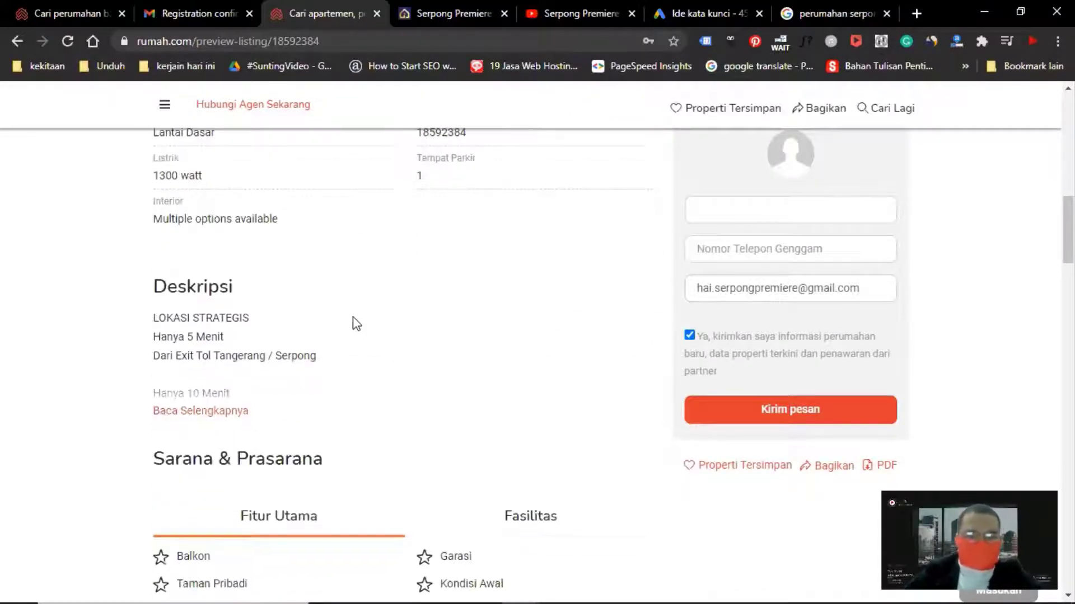
scroll(353, 317, "down", 3)
left_click(226, 255)
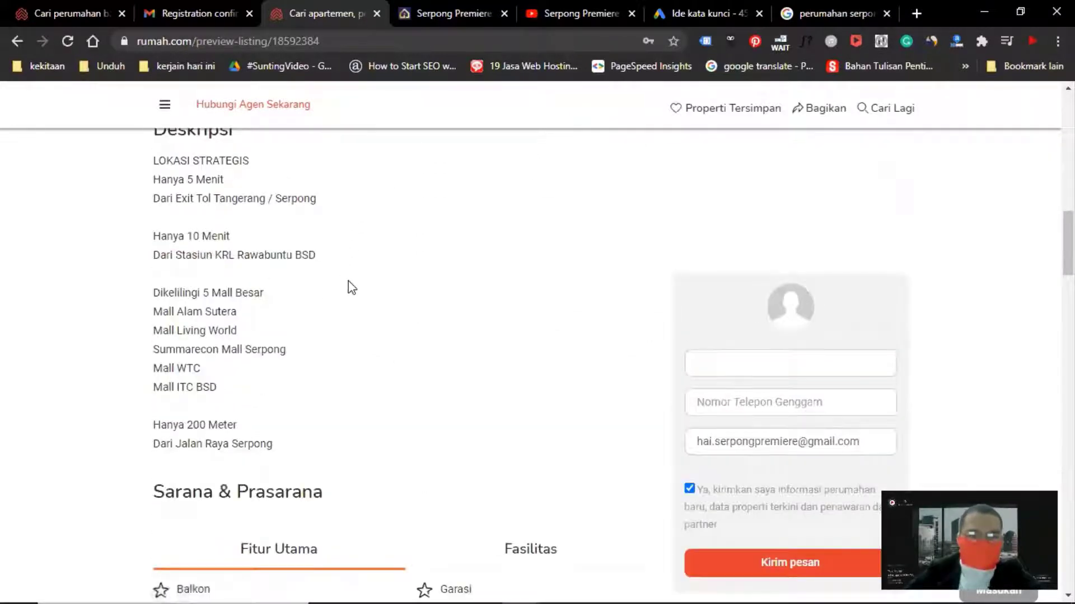
scroll(358, 290, "down", 5)
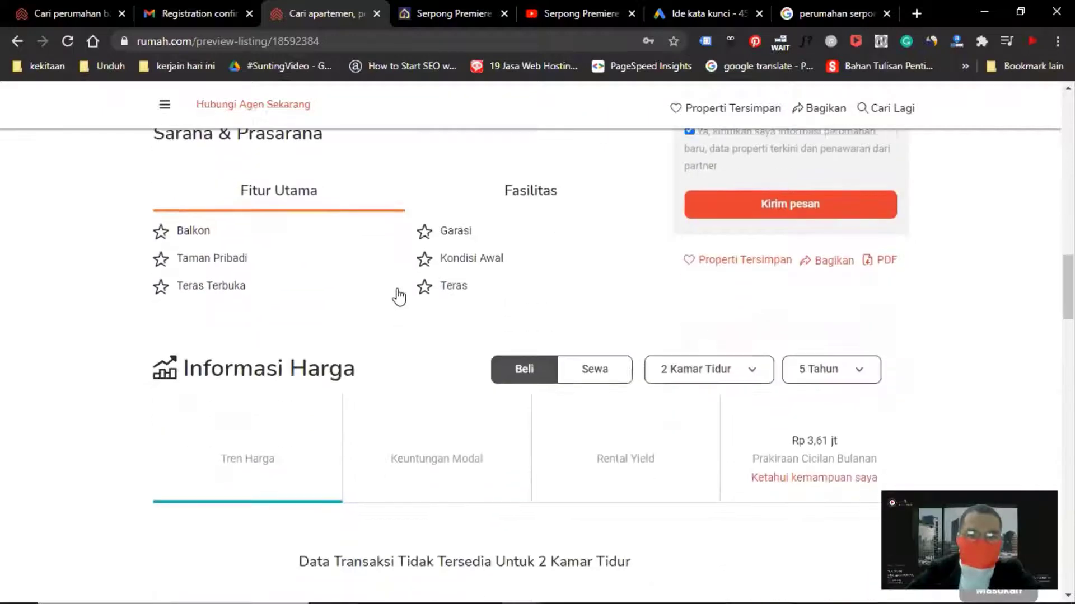
scroll(448, 285, "down", 2)
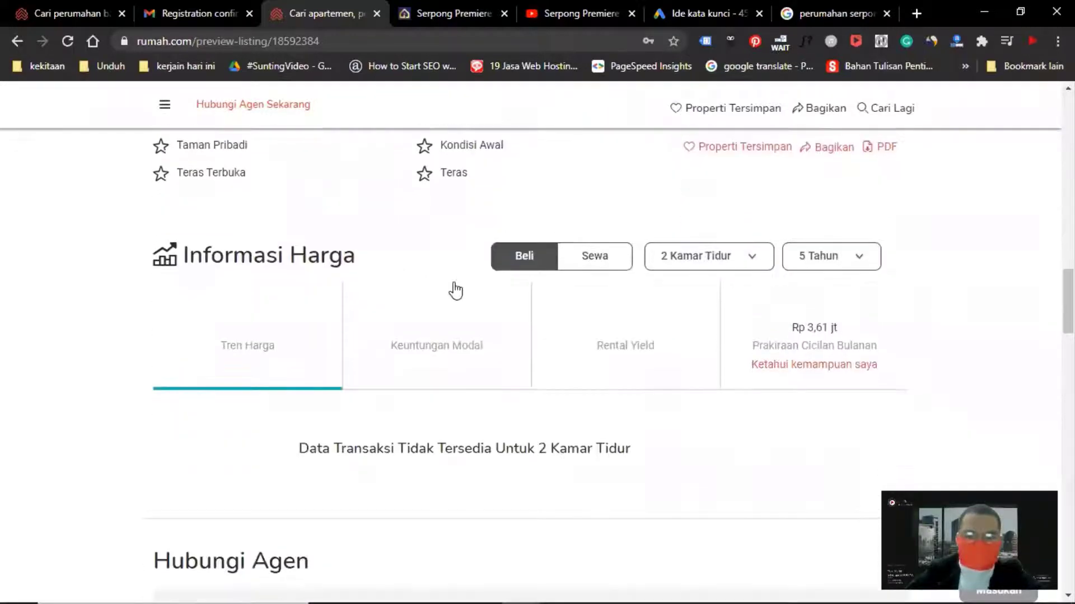
scroll(455, 291, "up", 10)
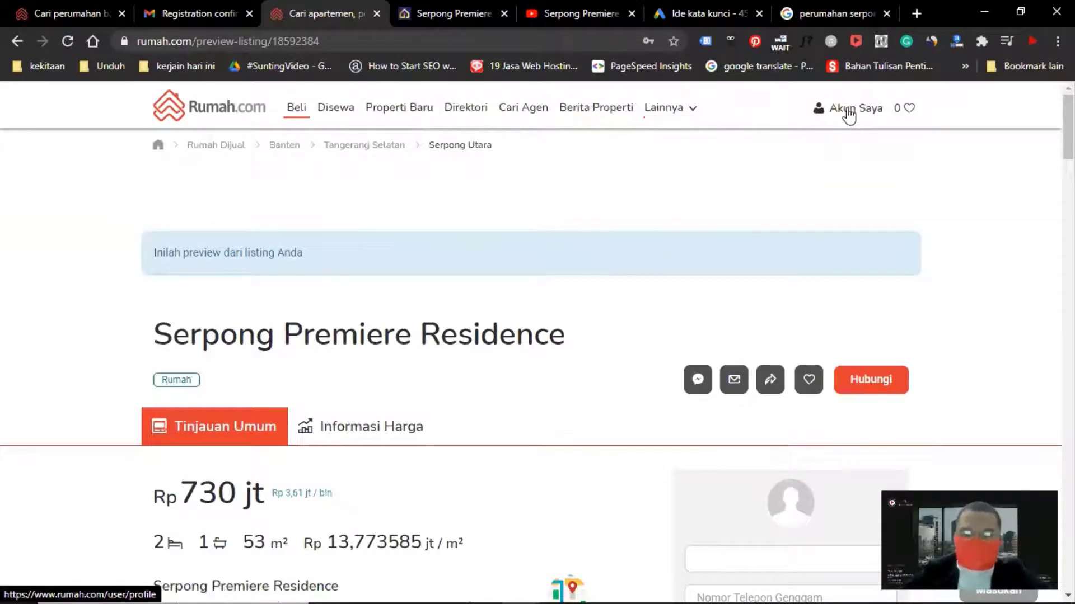
Open the saved properties page and then the profile page from the account menu
mouse_move(846, 119)
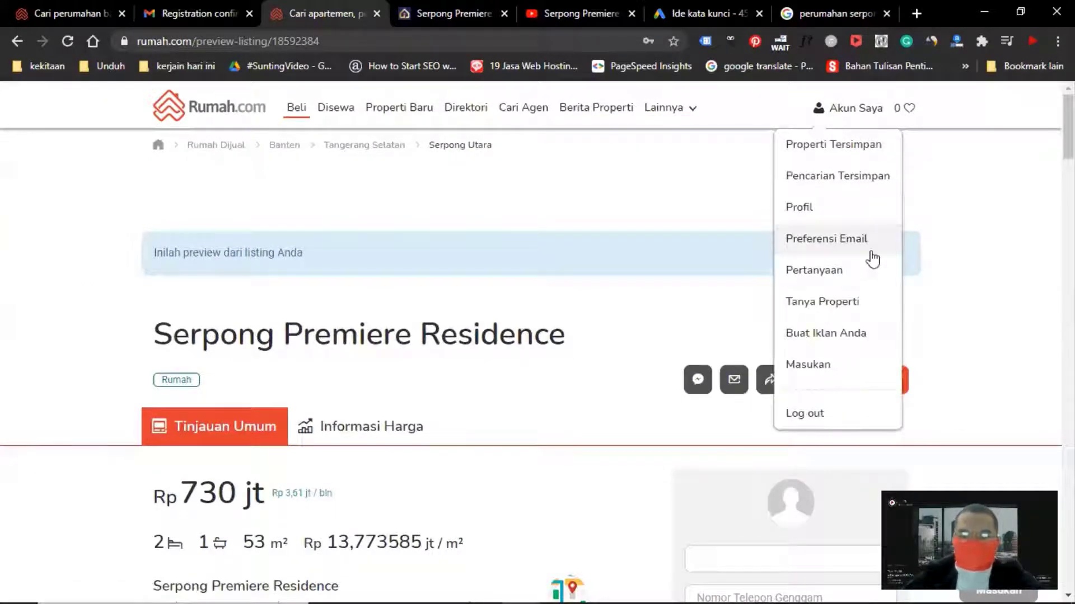
left_click(842, 146)
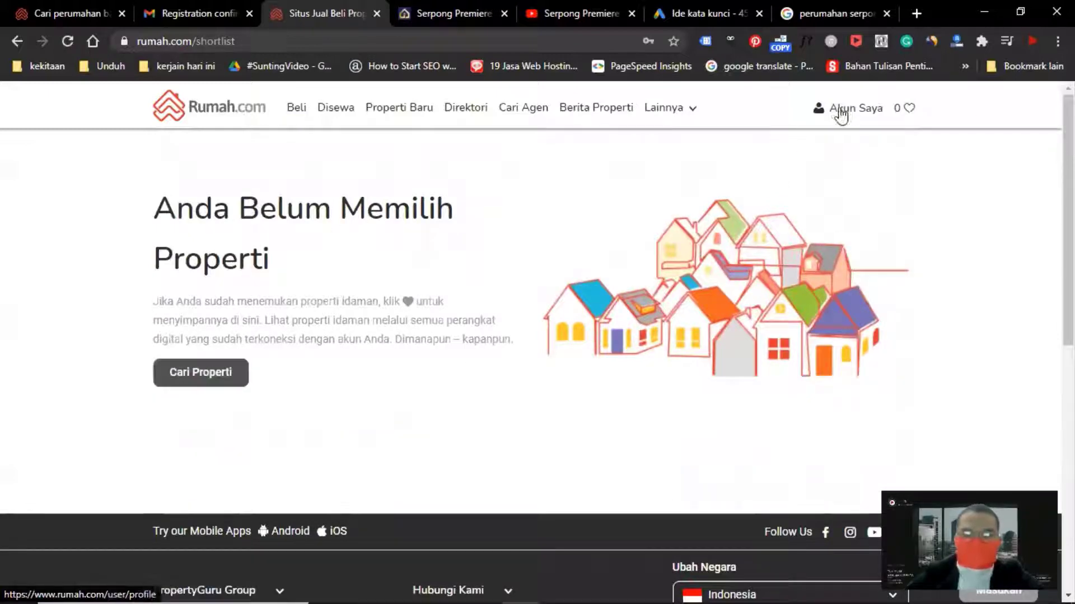
mouse_move(835, 116)
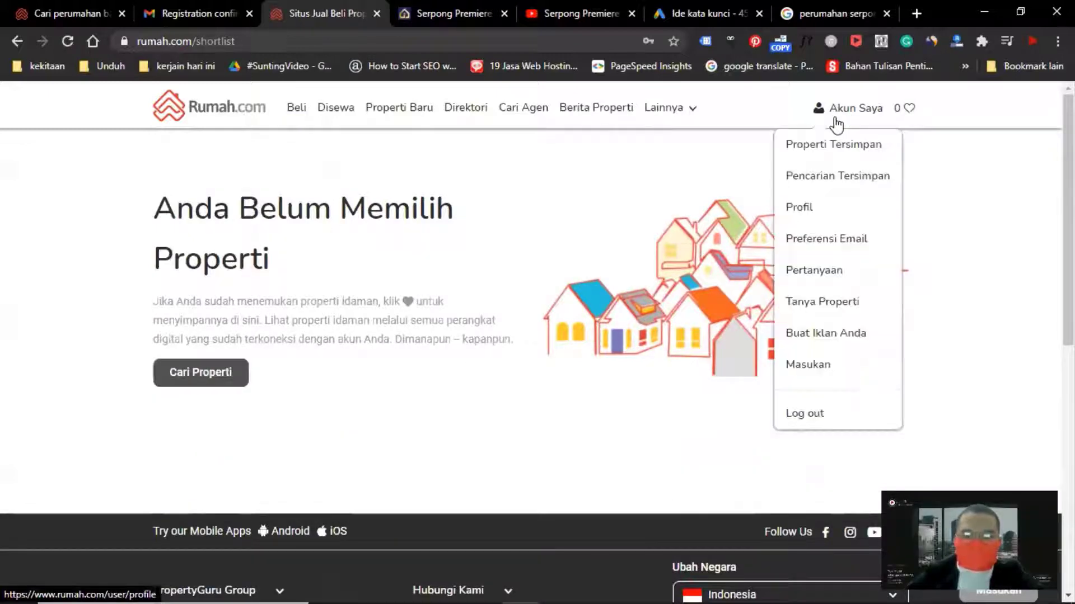
left_click(804, 211)
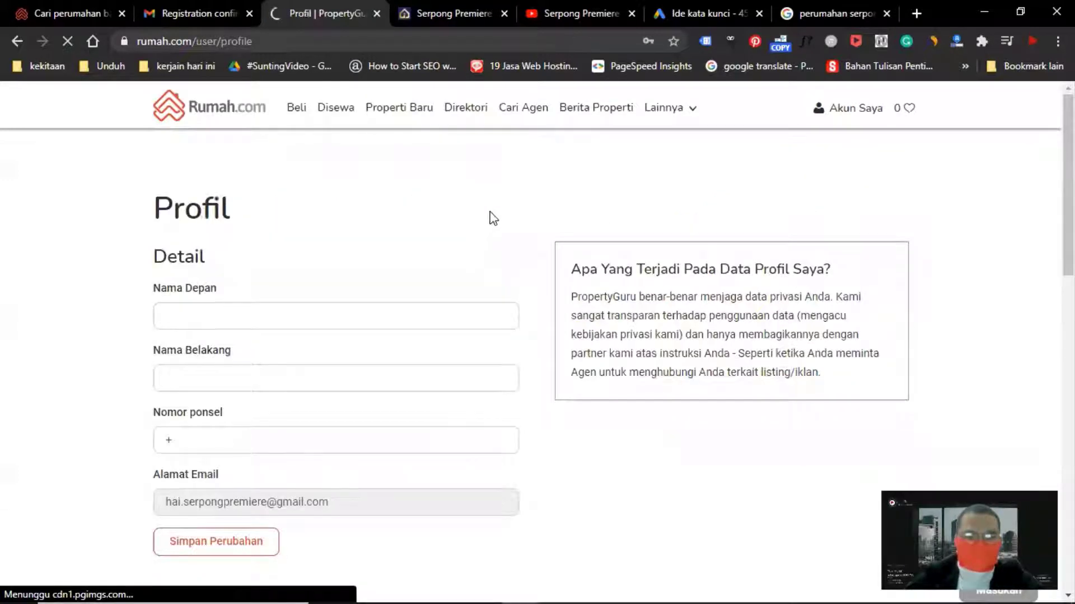
scroll(495, 212, "down", 10)
scroll(624, 314, "up", 10)
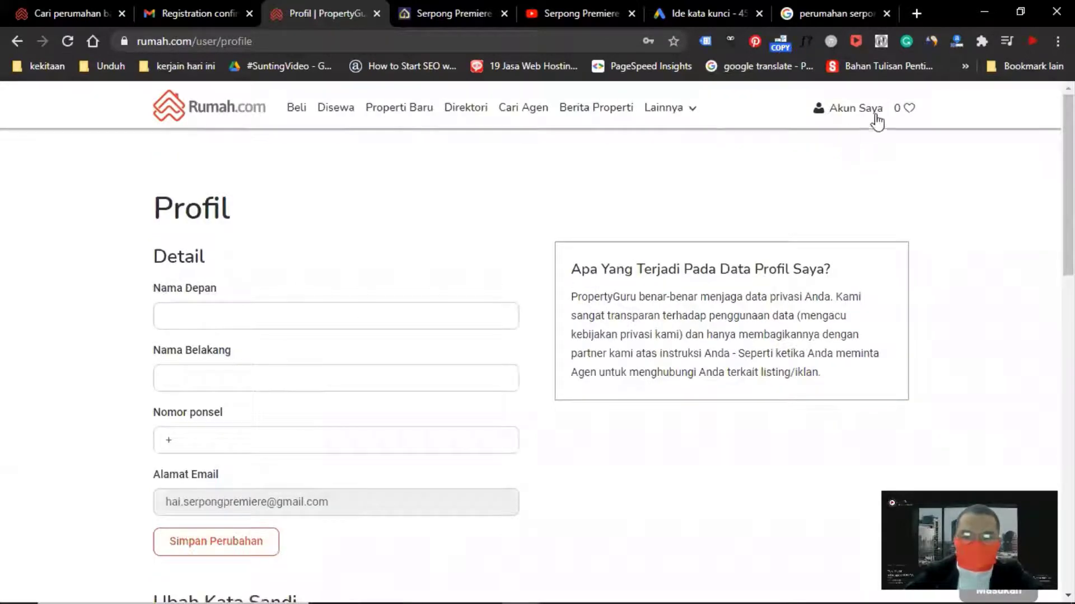
Open the Serpong Premiere Residence listing for editing from your listings page
mouse_move(873, 115)
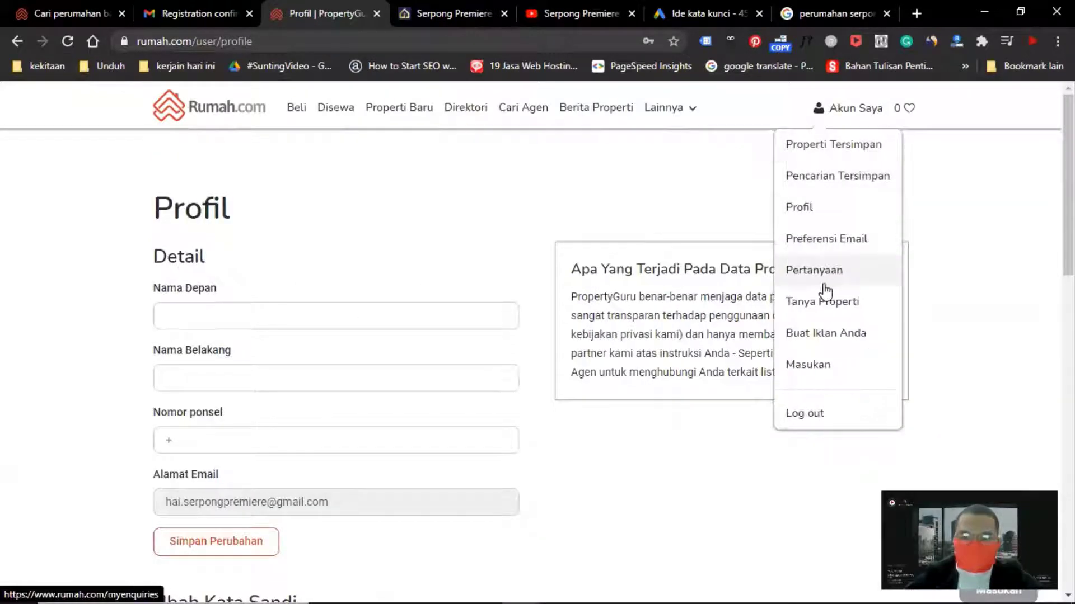
left_click(820, 333)
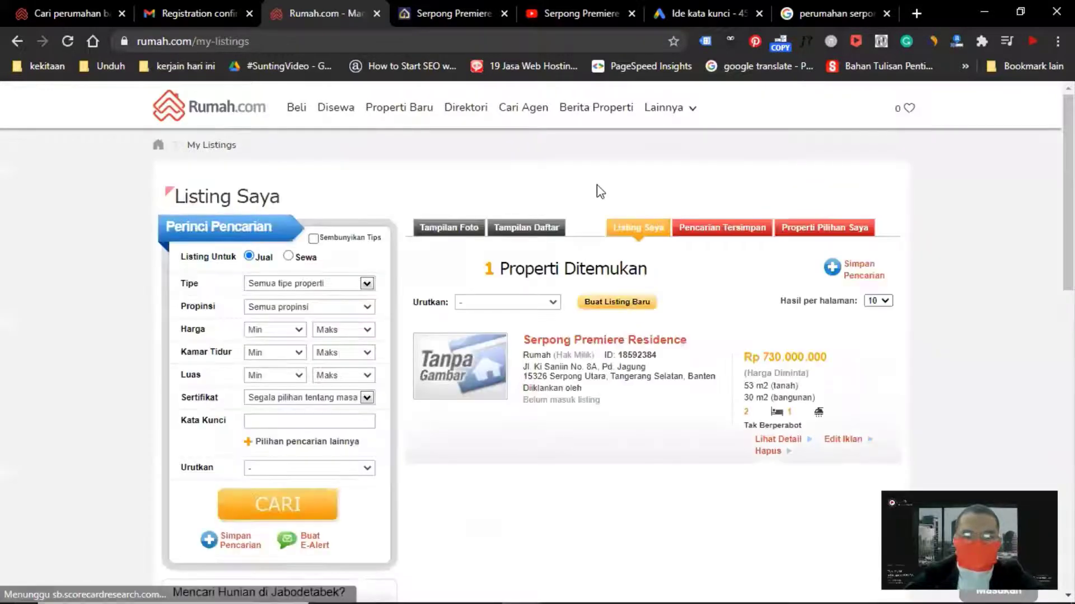
scroll(597, 185, "down", 2)
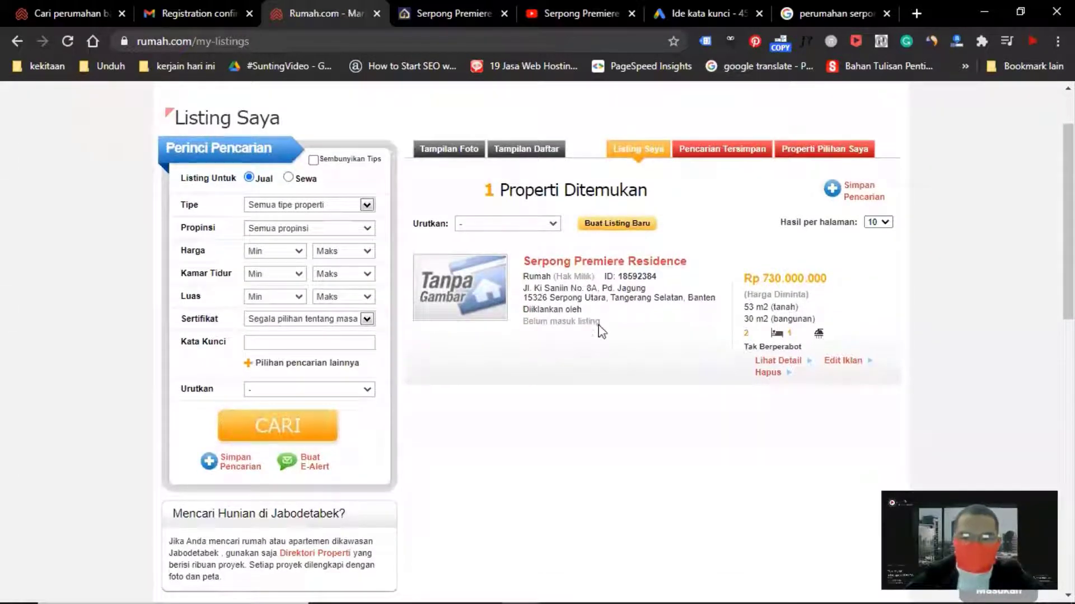
left_click(845, 363)
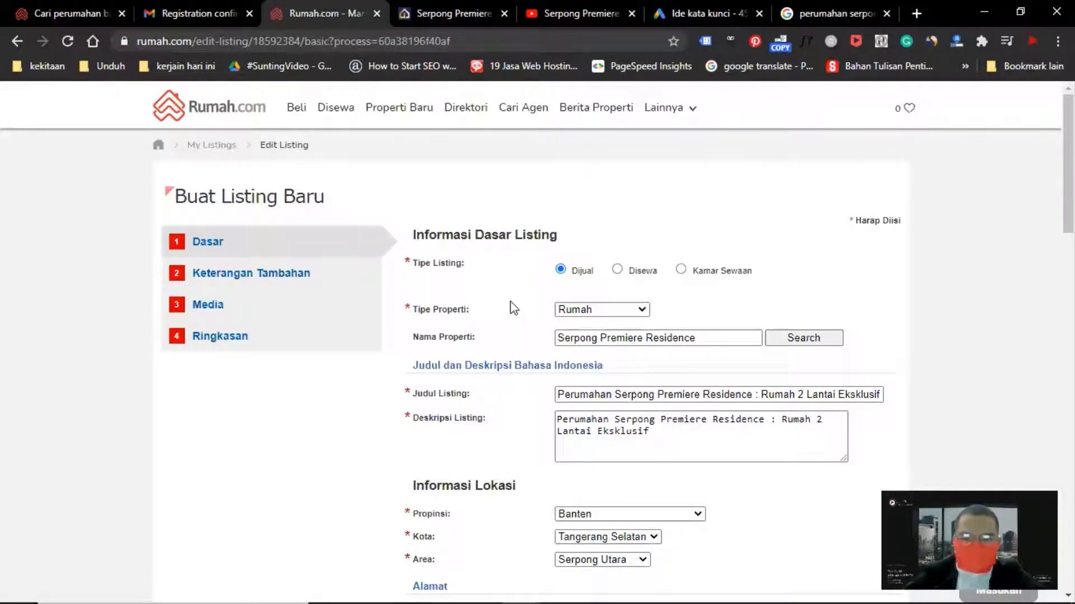
Set the listing's certificate to Hak Milik and continue to the additional details step
scroll(515, 306, "down", 7)
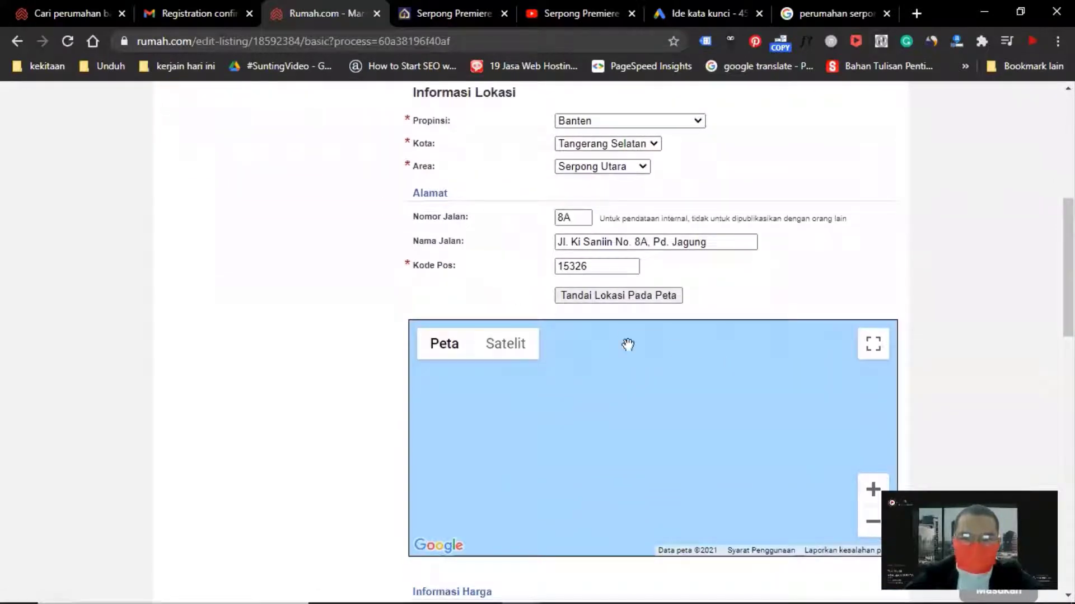
scroll(724, 343, "down", 4)
scroll(781, 396, "down", 3)
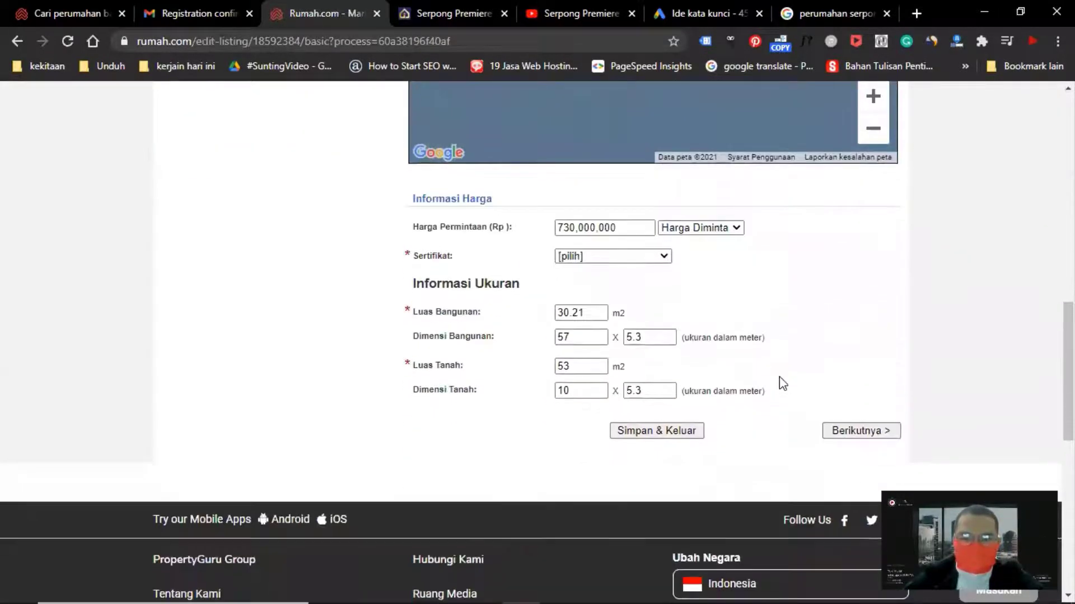
left_click(609, 258)
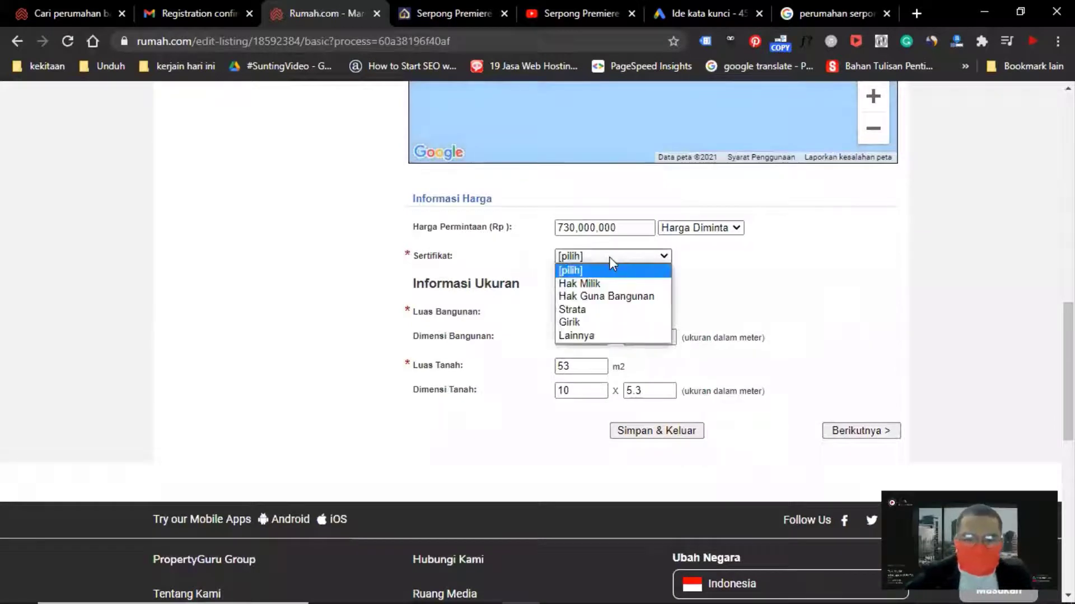
left_click(609, 281)
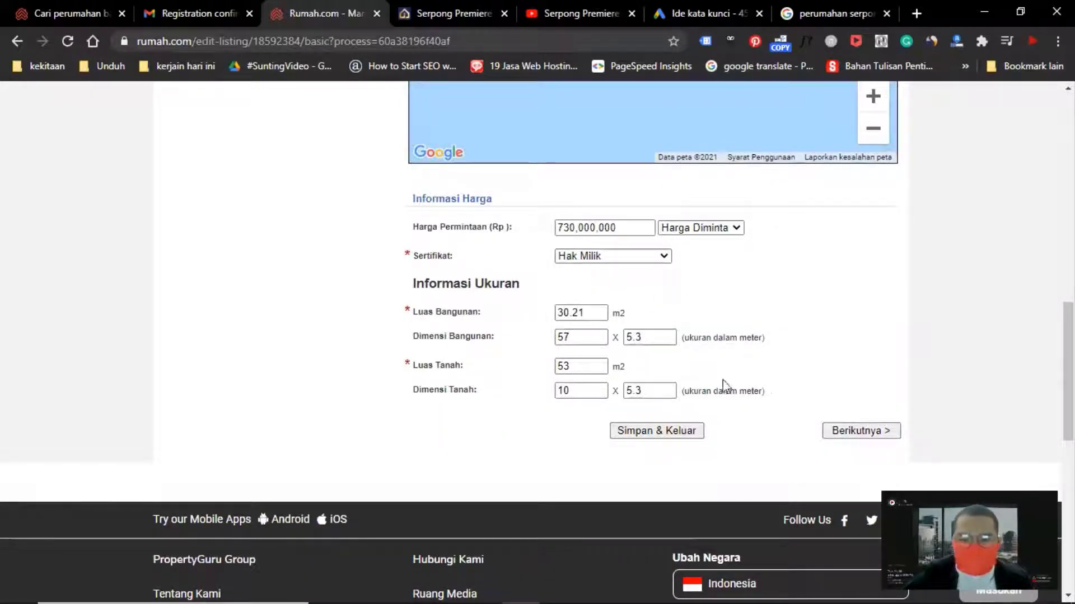
left_click(854, 435)
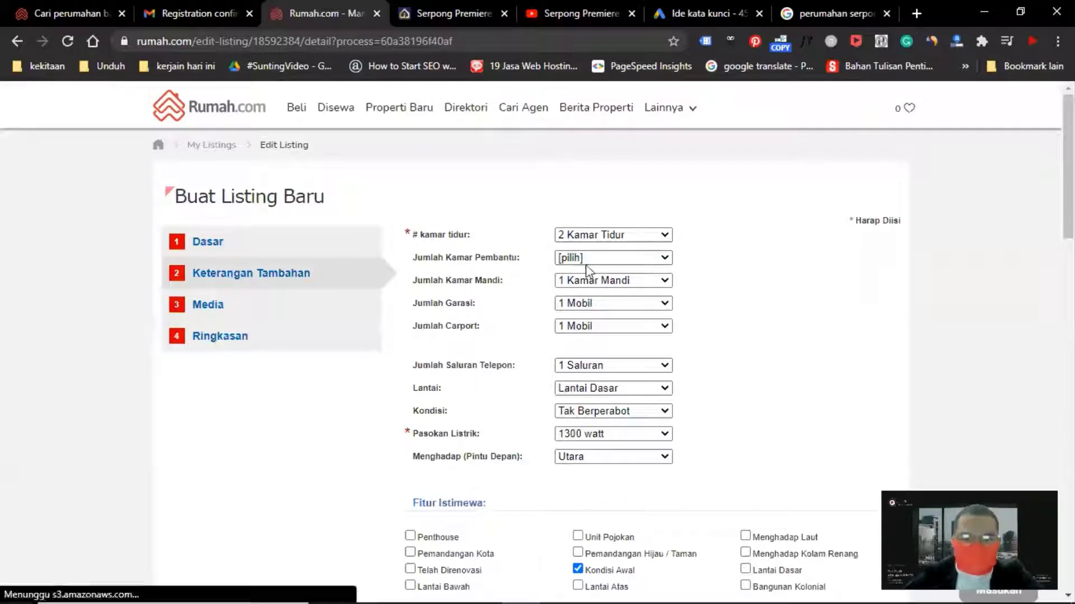
Leave the additional details as they are and proceed to the media upload step
left_click(590, 260)
left_click(590, 259)
scroll(754, 336, "down", 1)
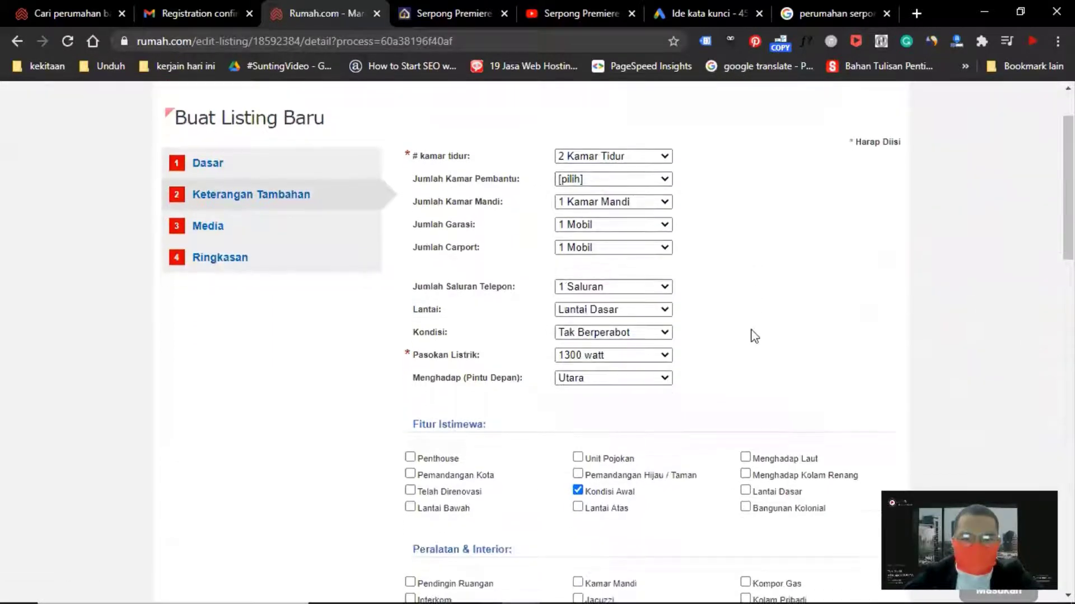
scroll(754, 336, "down", 5)
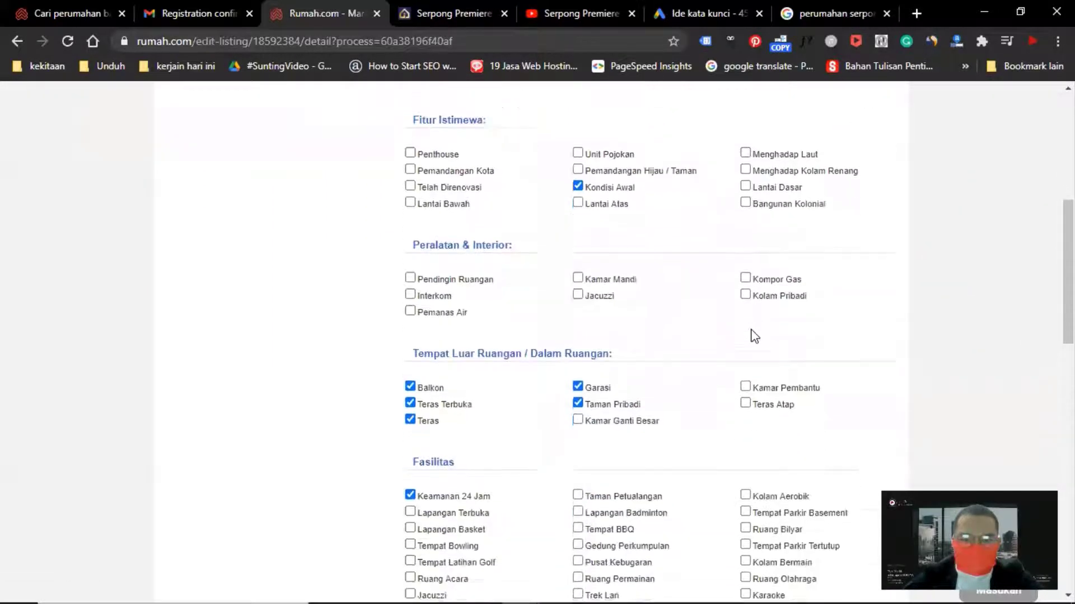
scroll(753, 333, "down", 8)
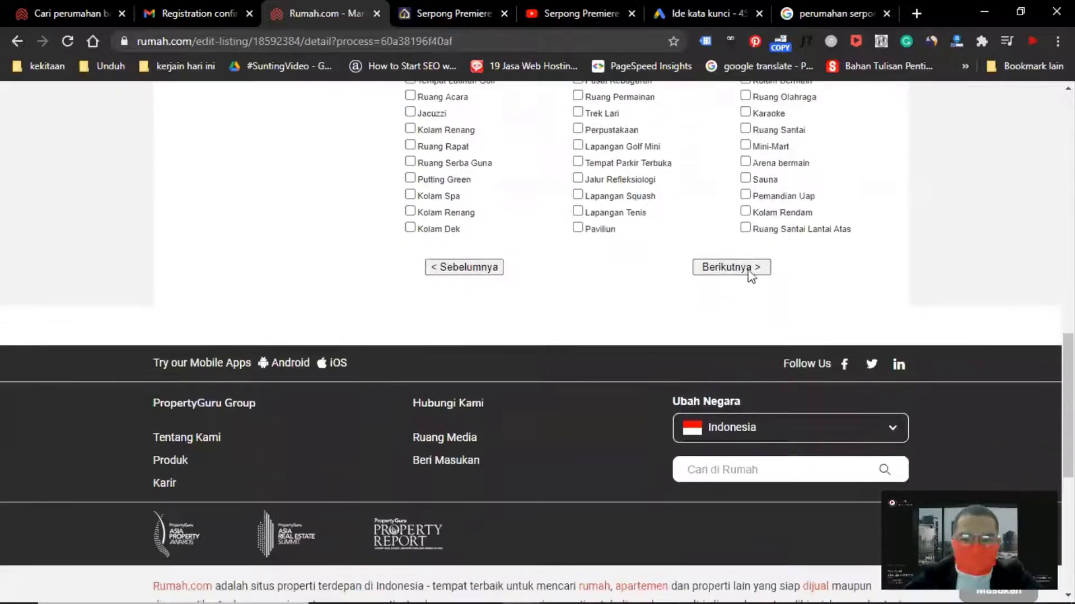
left_click(743, 269)
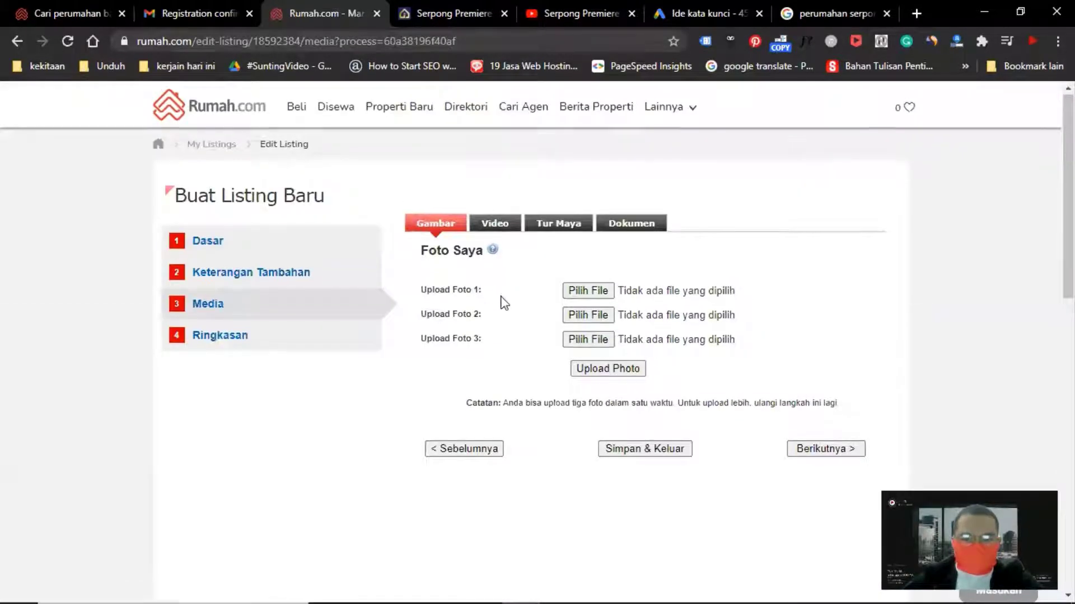
scroll(502, 300, "down", 3)
scroll(546, 256, "up", 2)
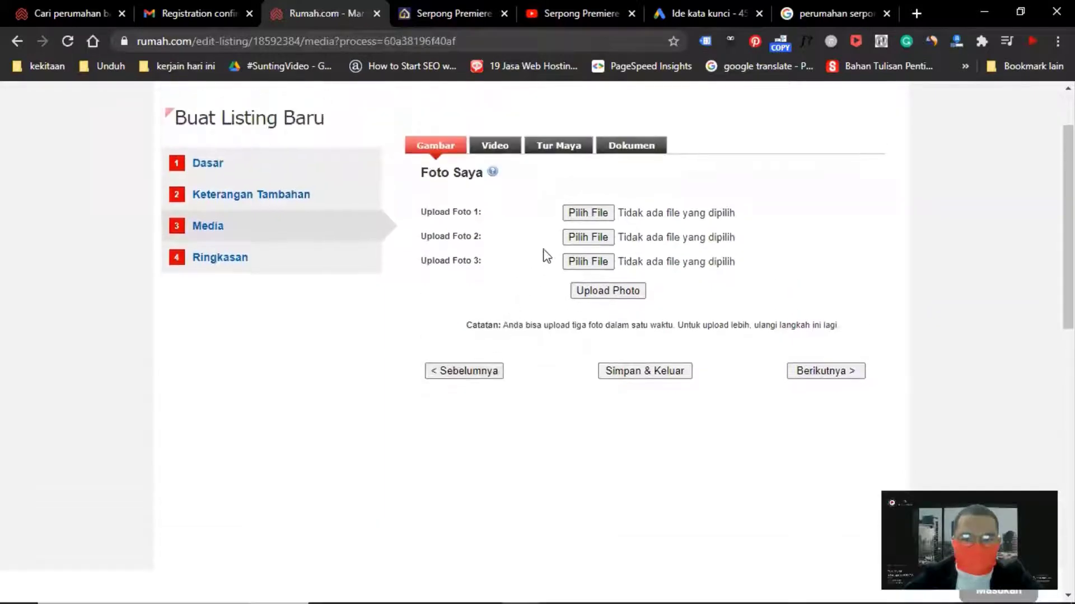
Choose the 'Salinan dari Postingan Instagram Penawaran' image from Downloads as the first photo to upload
left_click(587, 217)
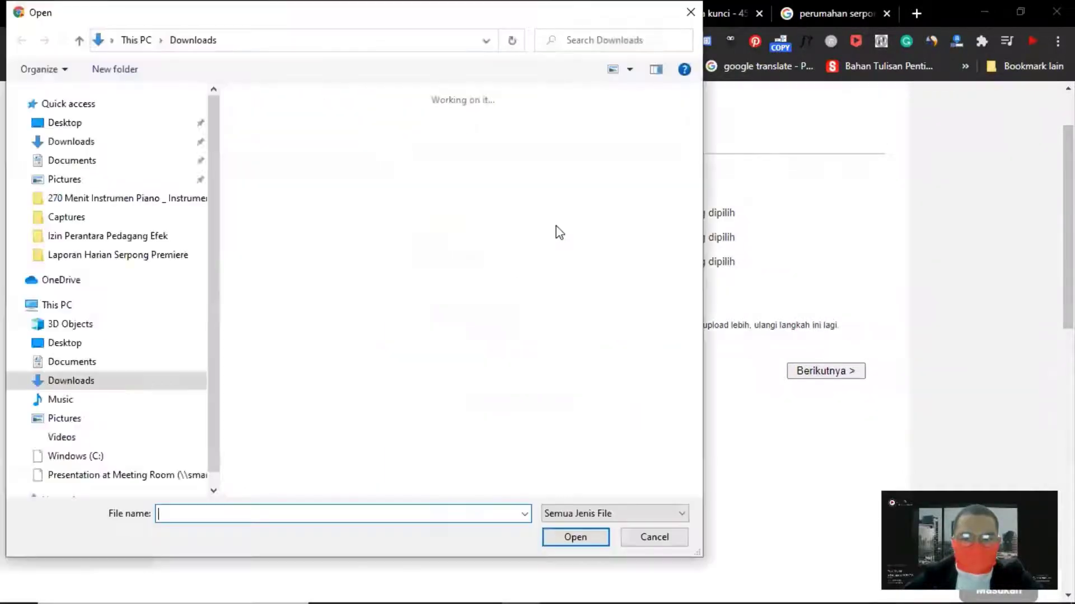
scroll(429, 270, "down", 5)
scroll(428, 269, "down", 8)
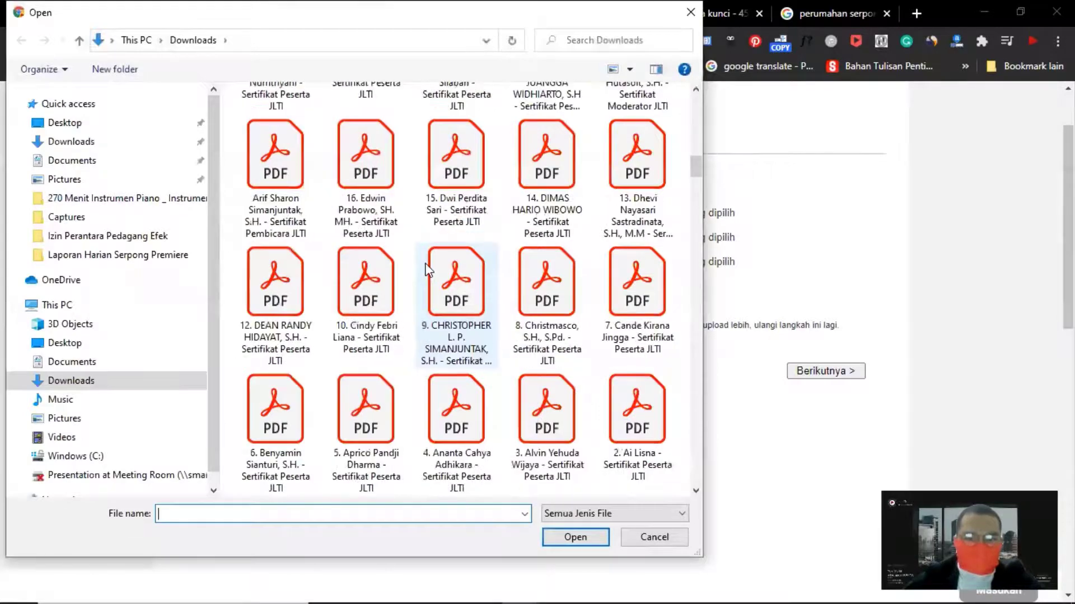
scroll(430, 267, "up", 2)
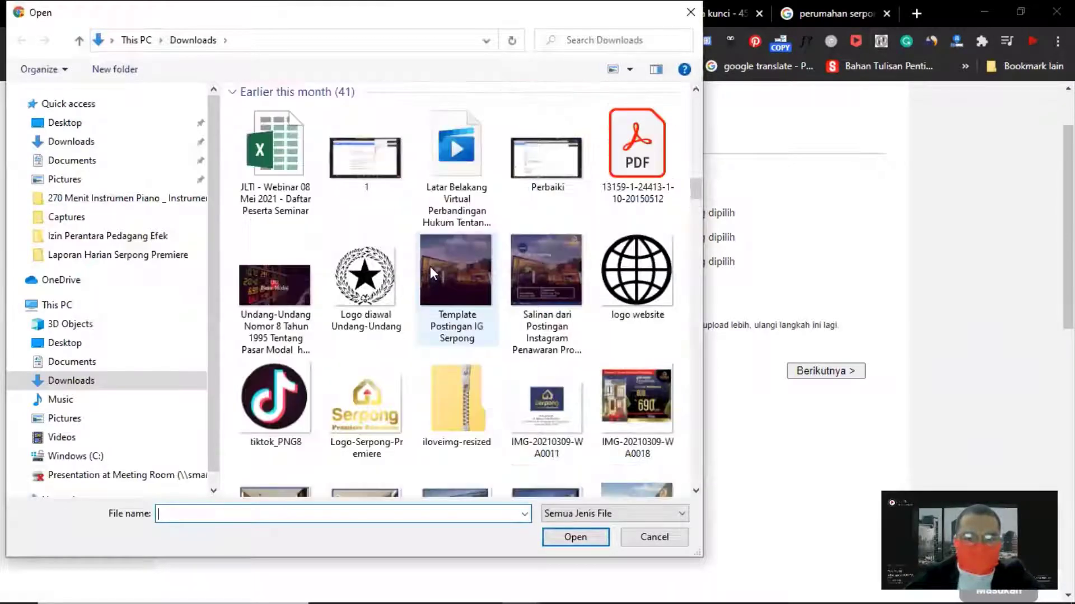
scroll(448, 268, "down", 2)
scroll(461, 234, "down", 5)
scroll(469, 238, "up", 3)
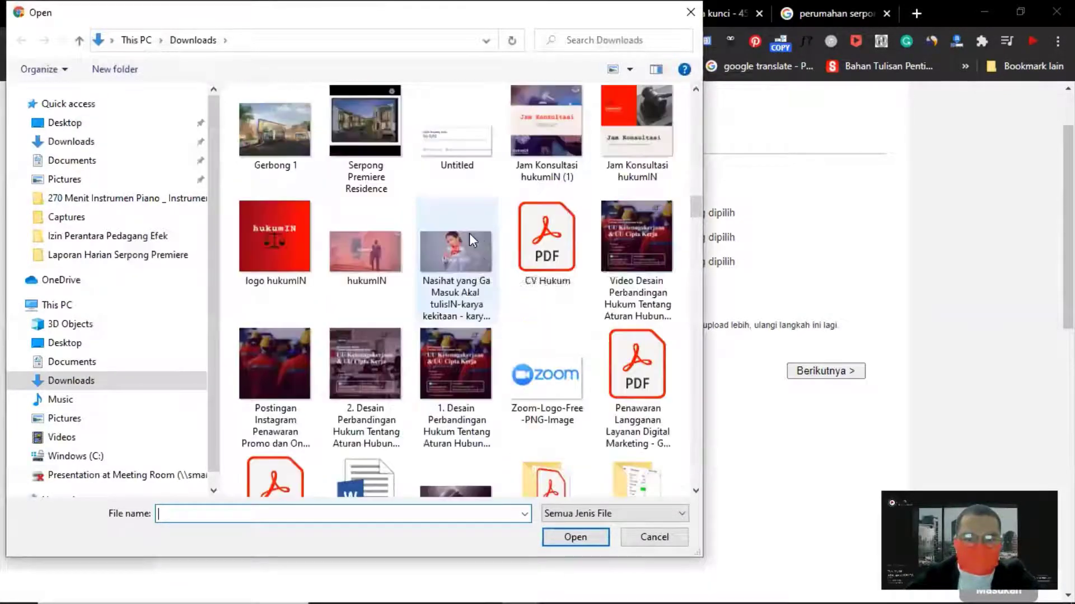
scroll(482, 240, "up", 10)
scroll(489, 239, "up", 5)
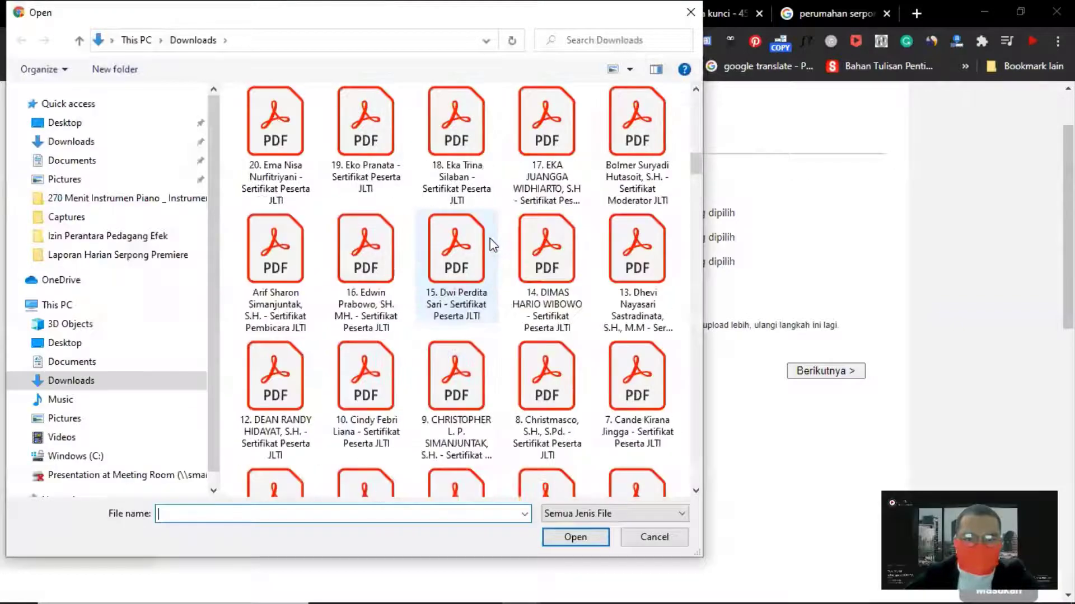
scroll(490, 238, "down", 10)
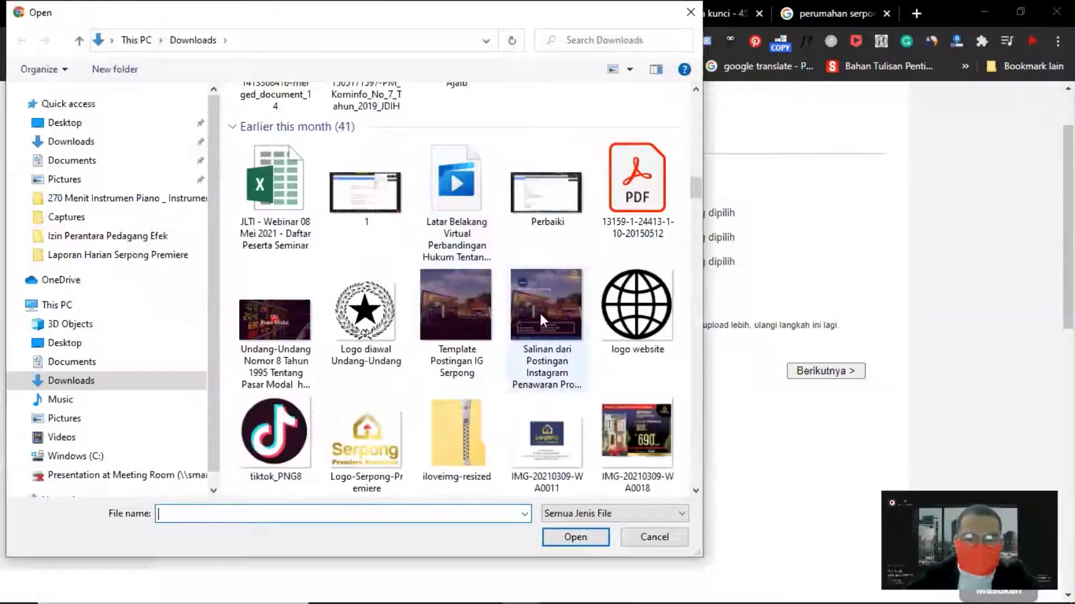
double_click(541, 320)
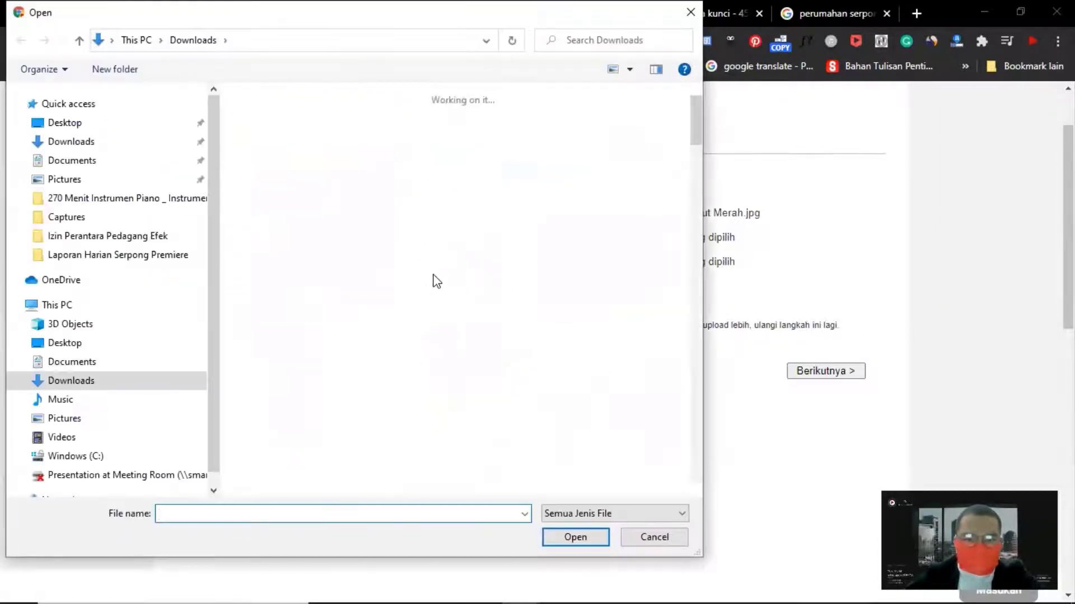
Choose IMG-20210309-WA0008 from Downloads as the second photo to upload
scroll(437, 291, "down", 15)
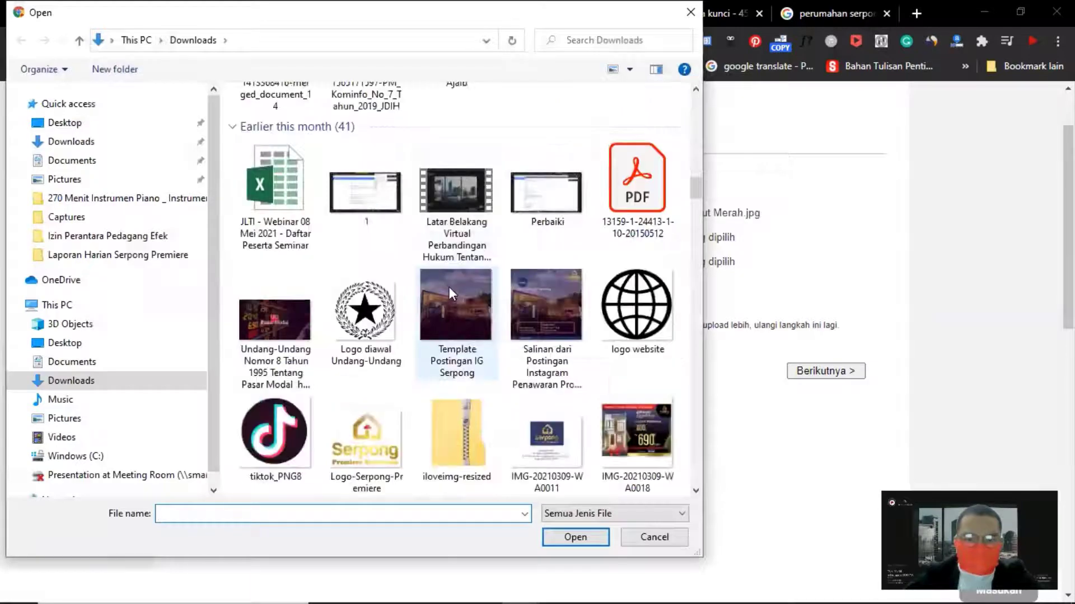
scroll(542, 363, "down", 4)
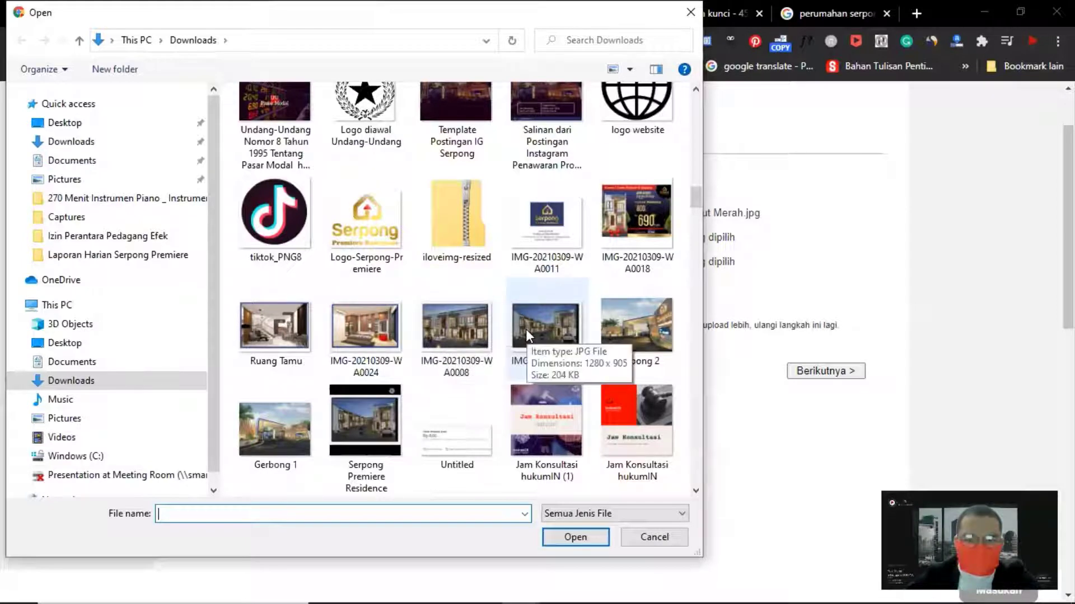
left_click(469, 333)
double_click(469, 334)
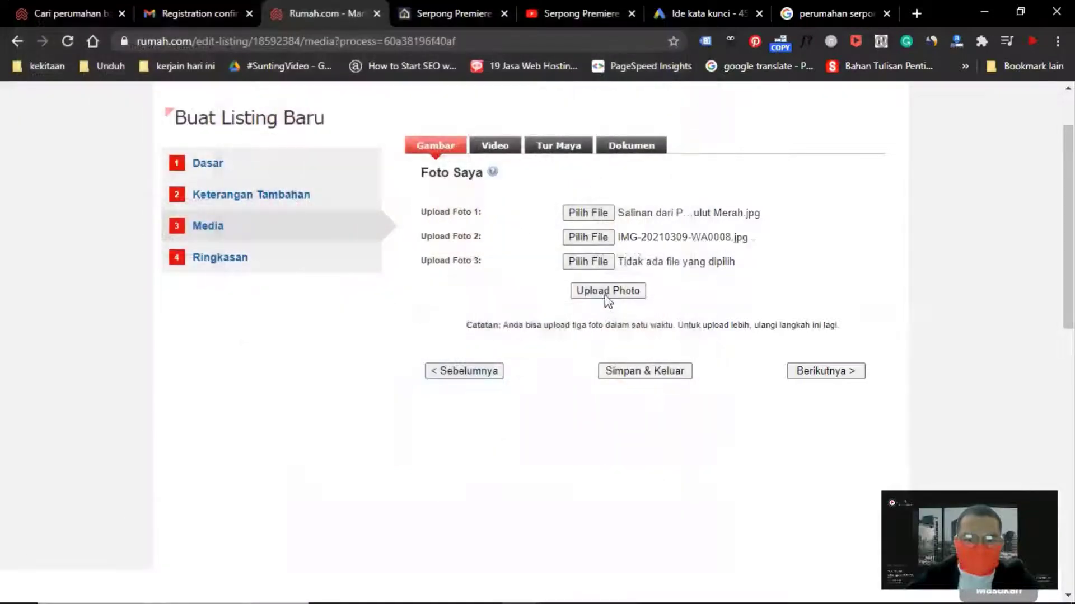
Choose IMG-20210309-WA0024 from Downloads as the third photo to upload
left_click(580, 265)
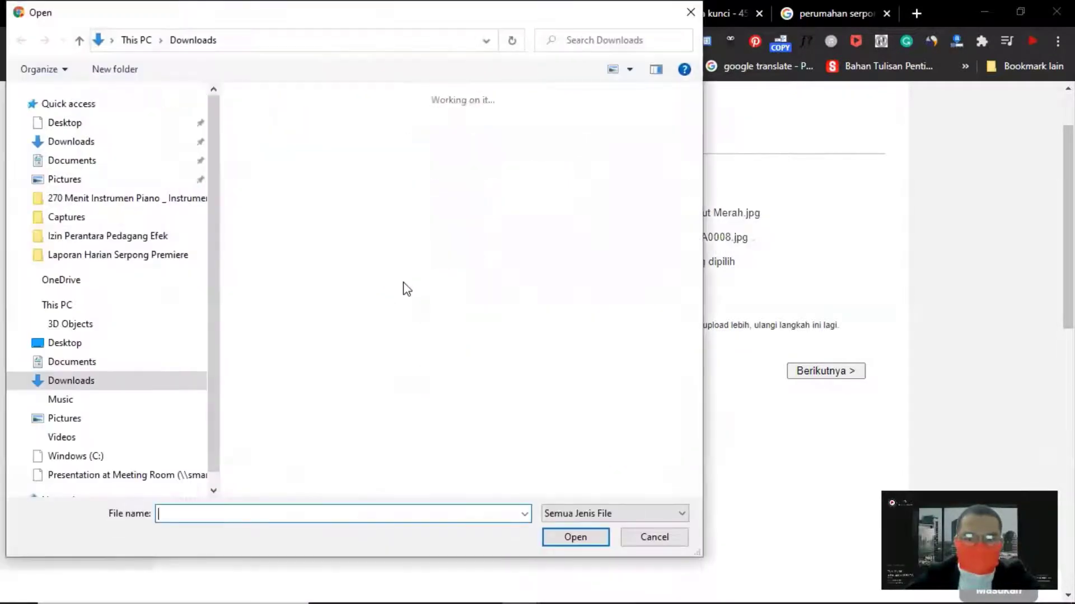
scroll(391, 283, "down", 10)
scroll(390, 276, "down", 8)
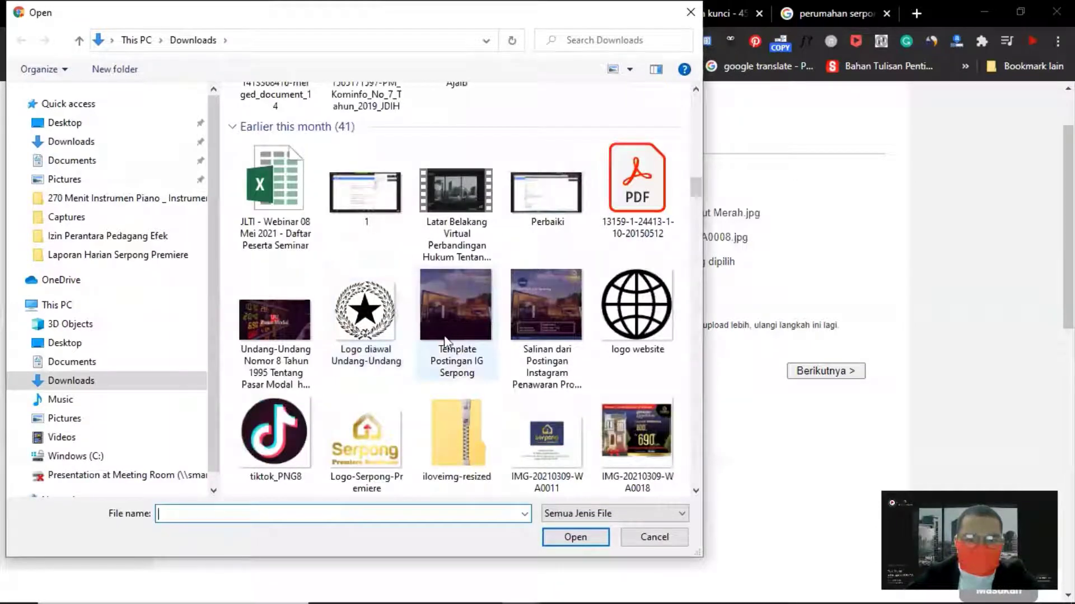
scroll(450, 335, "down", 3)
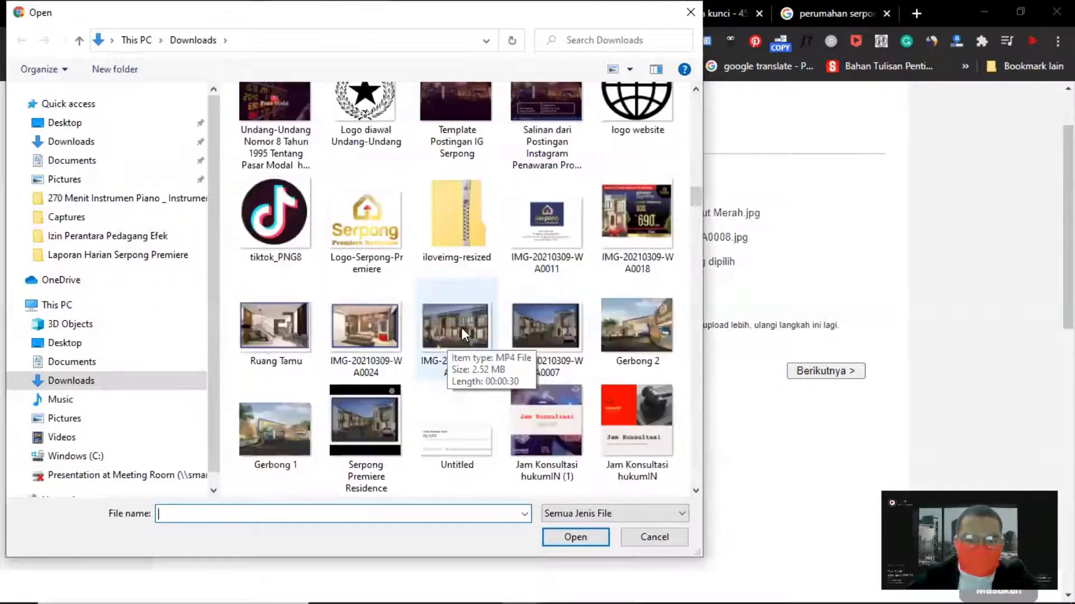
scroll(461, 328, "down", 3)
scroll(455, 325, "up", 2)
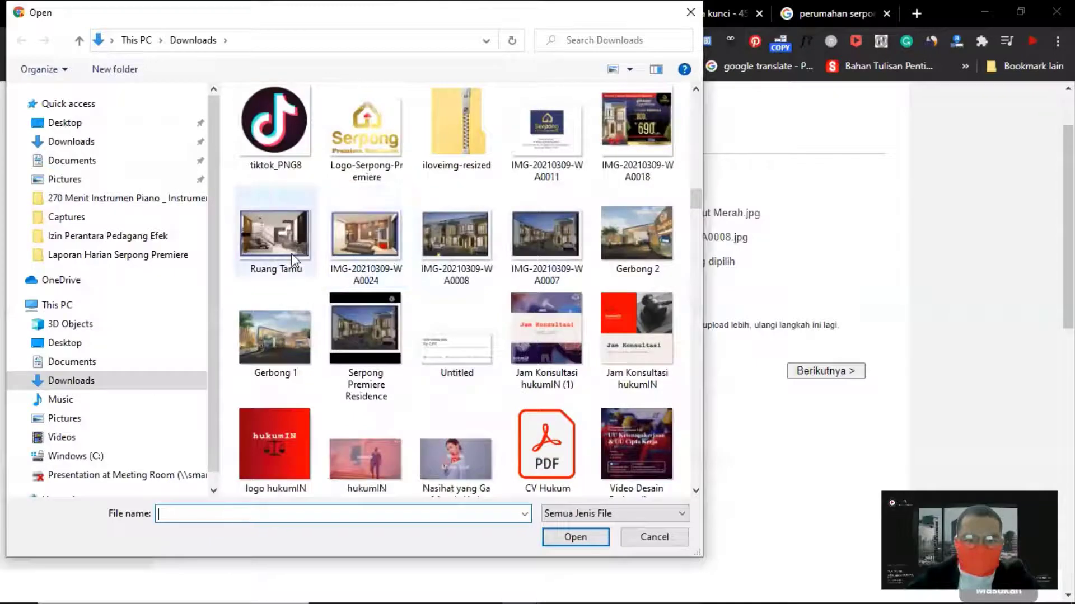
double_click(353, 253)
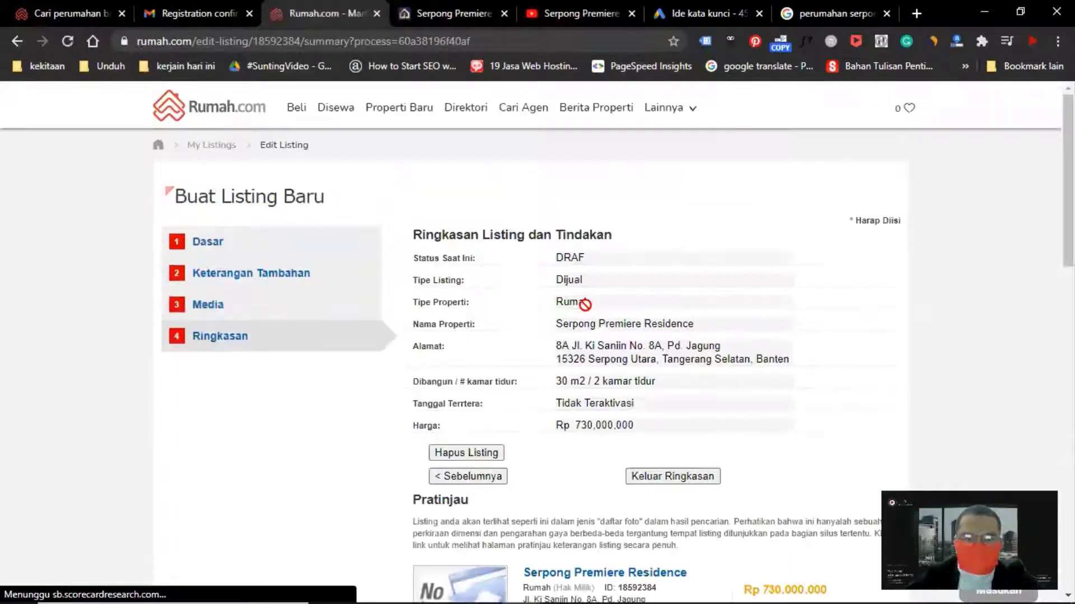
Review the listing summary and its preview page, then close the preview tab
scroll(586, 310, "down", 5)
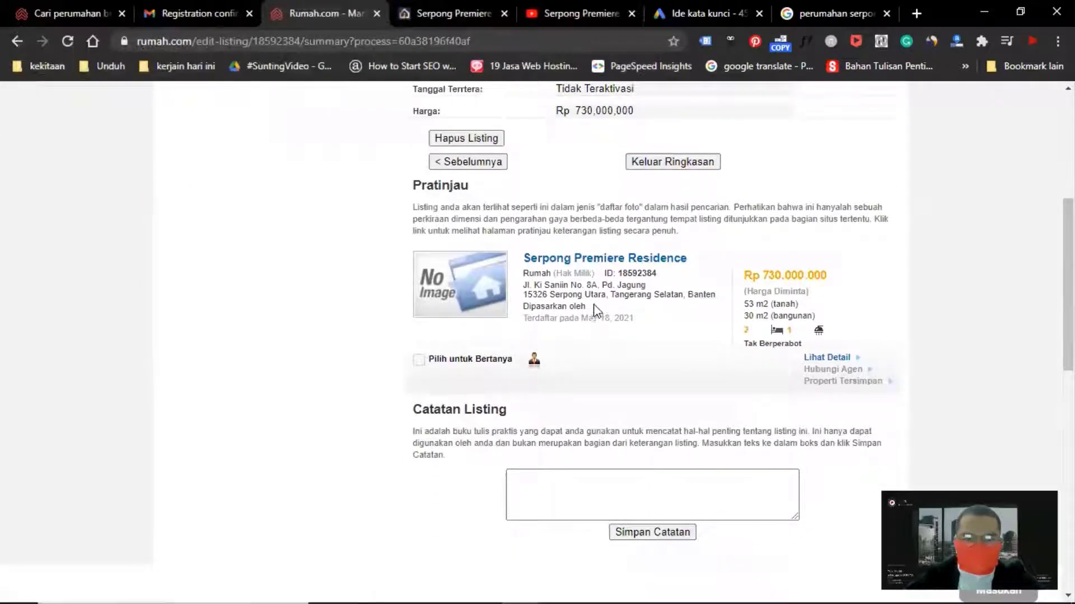
scroll(616, 282, "up", 4)
scroll(586, 312, "down", 4)
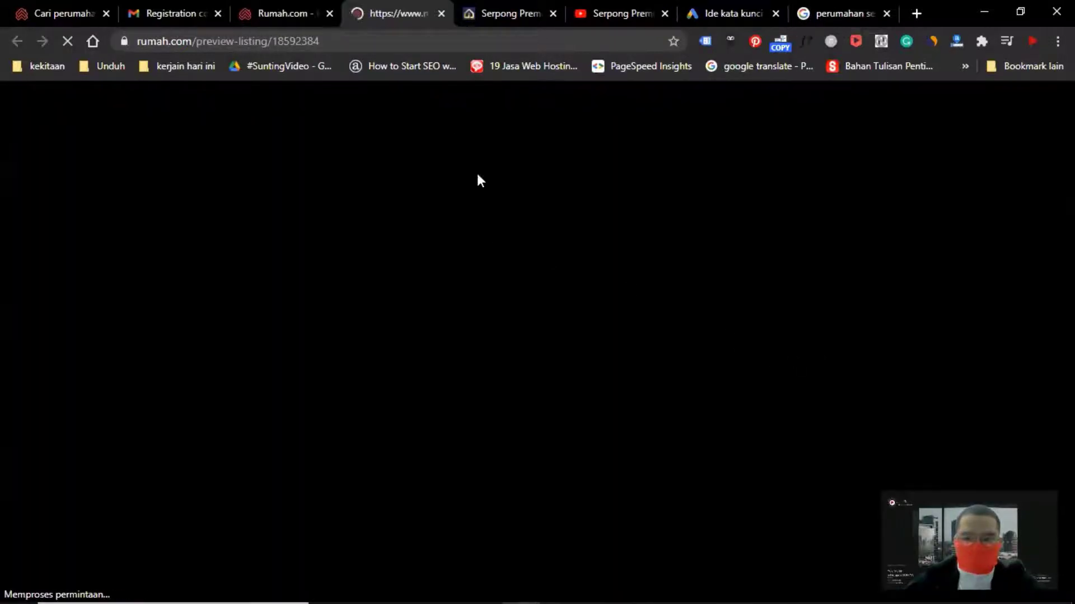
scroll(446, 187, "down", 4)
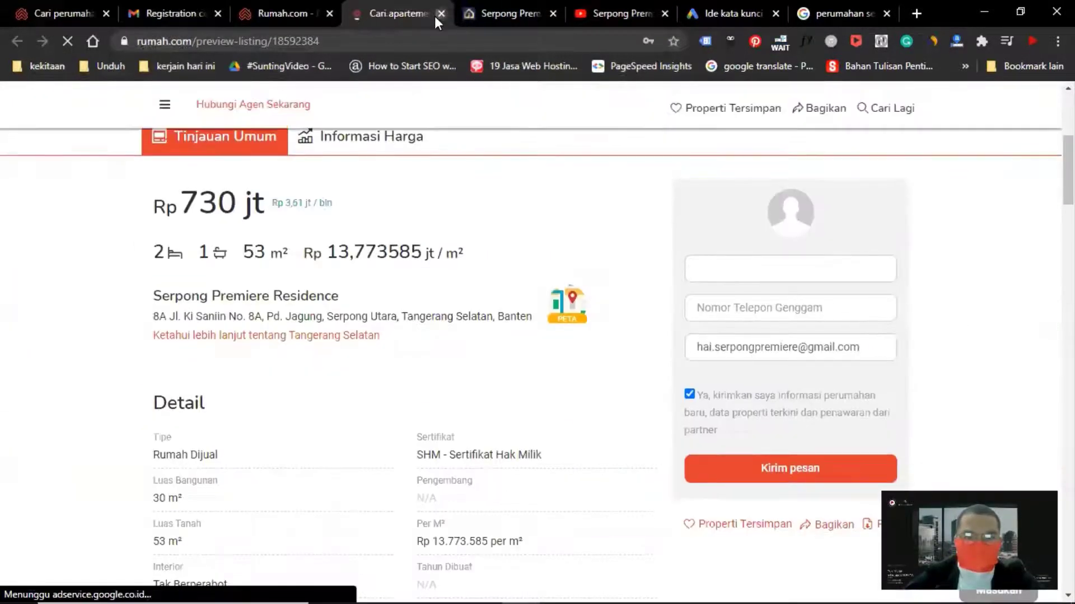
left_click(443, 13)
scroll(669, 296, "down", 1)
scroll(674, 285, "up", 2)
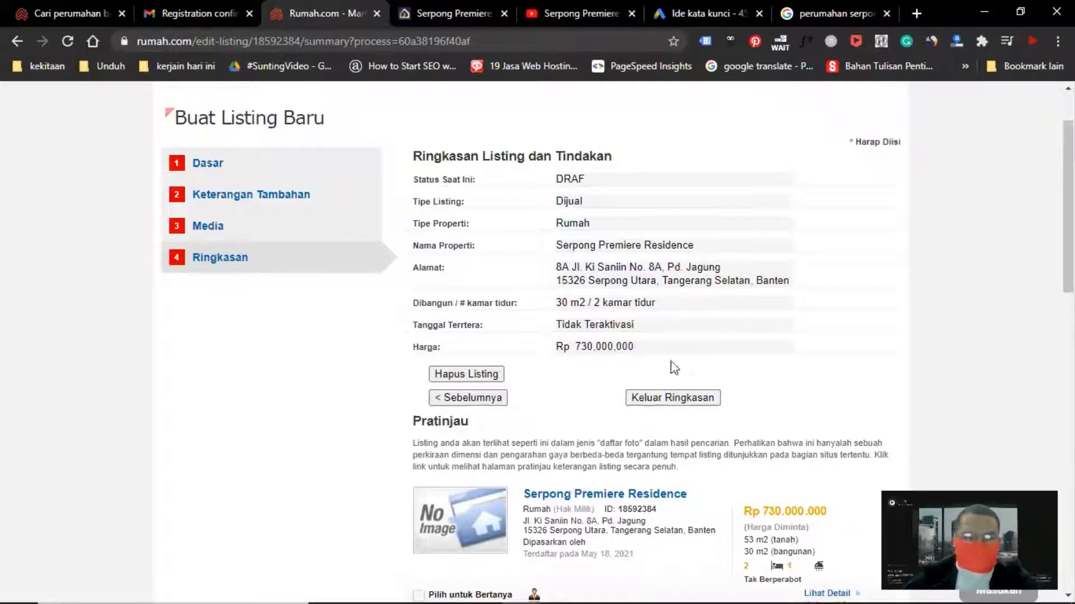
Exit the listing summary to return to your listings page
left_click(674, 400)
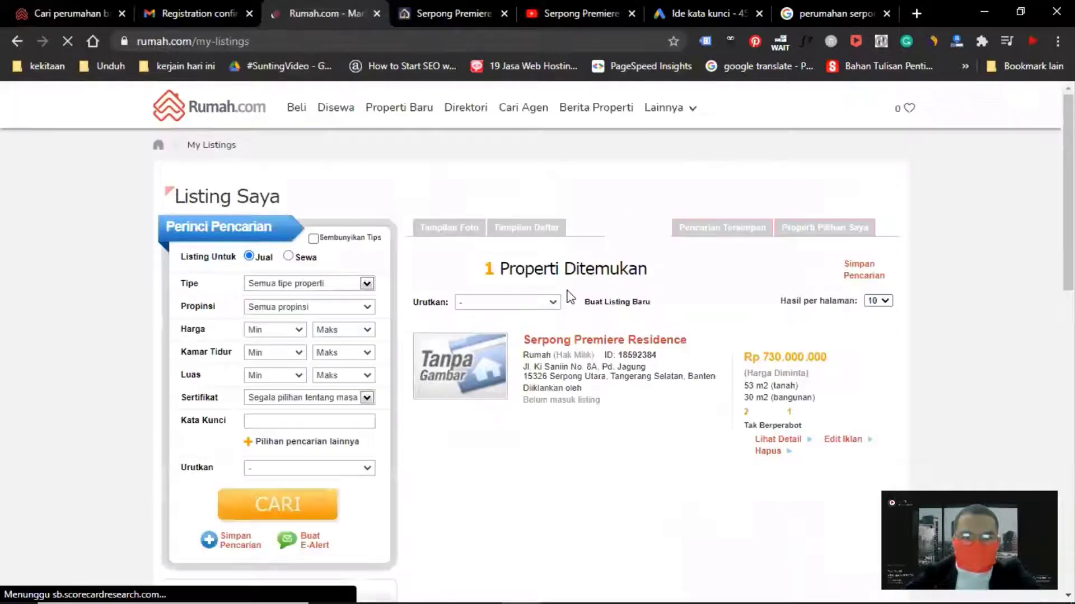
scroll(597, 341, "down", 2)
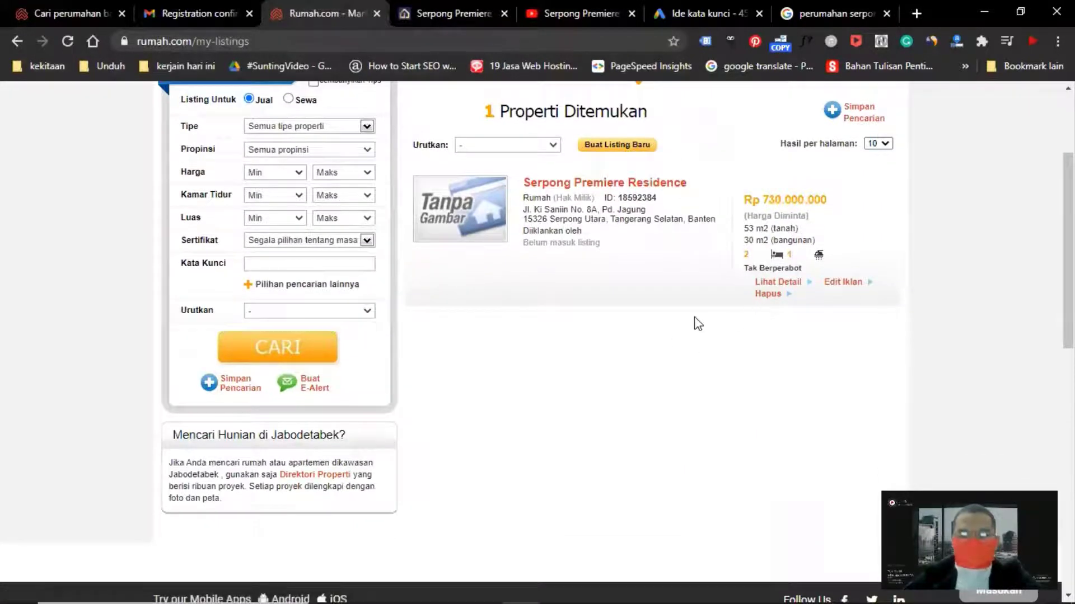
scroll(684, 321, "up", 3)
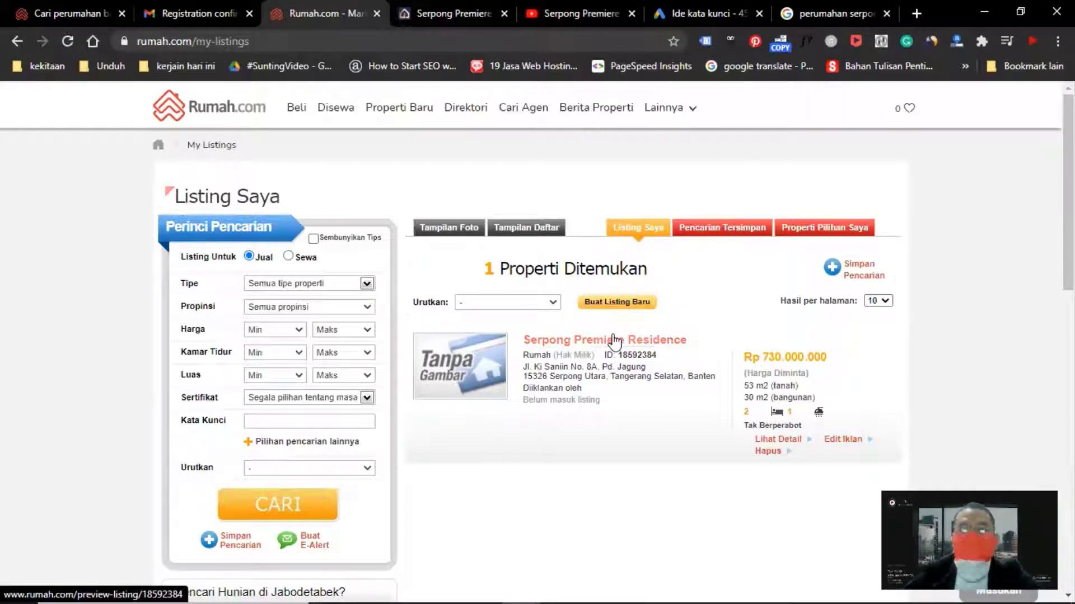
Switch to the 'Cara Pasang Iklan Rumah' video window
key("alt+Tab")
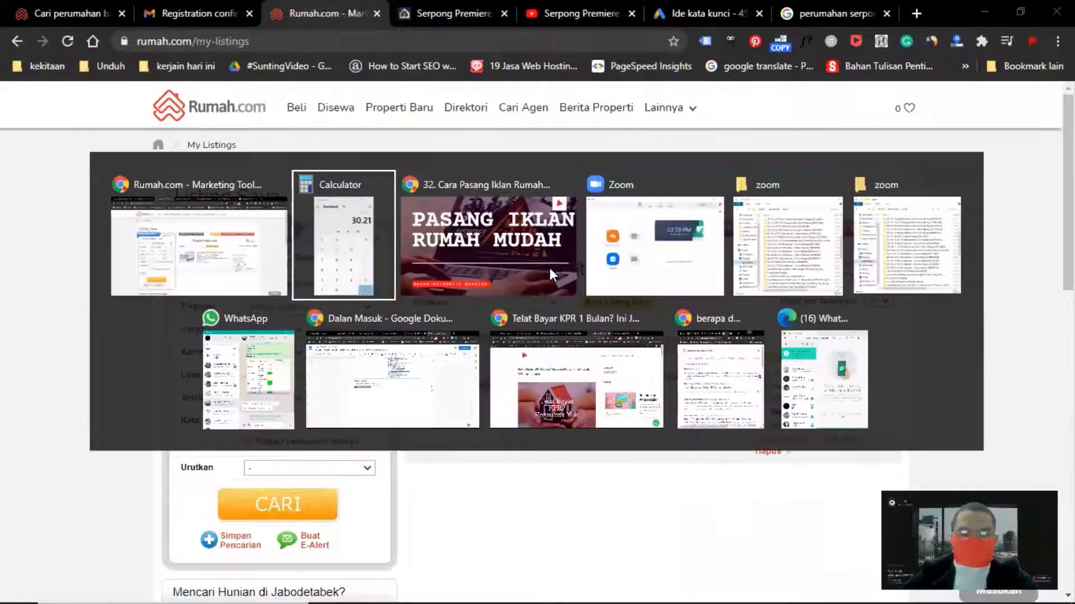
left_click(549, 267)
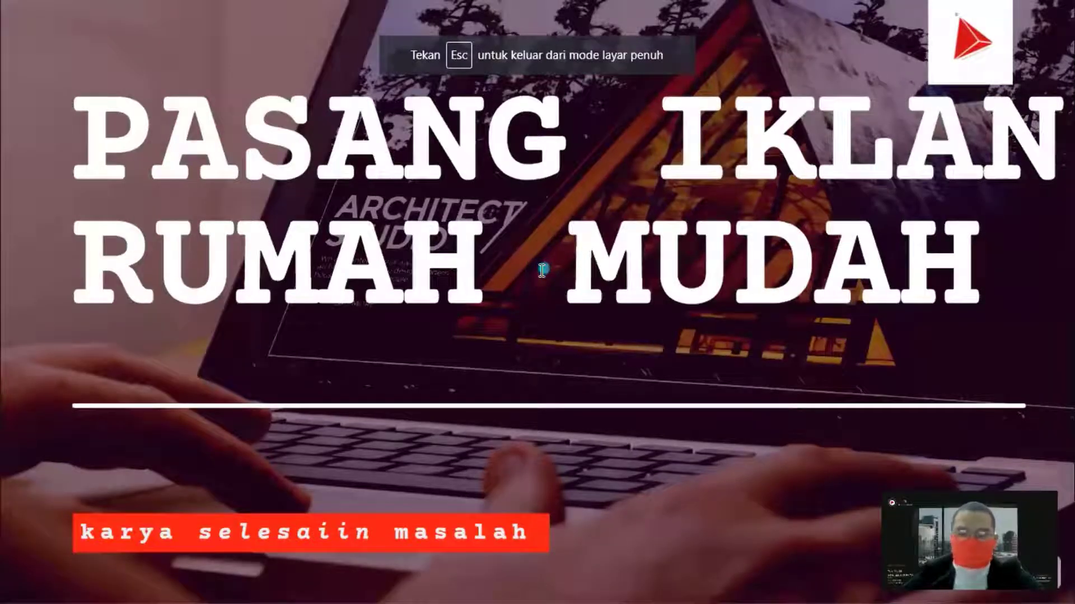